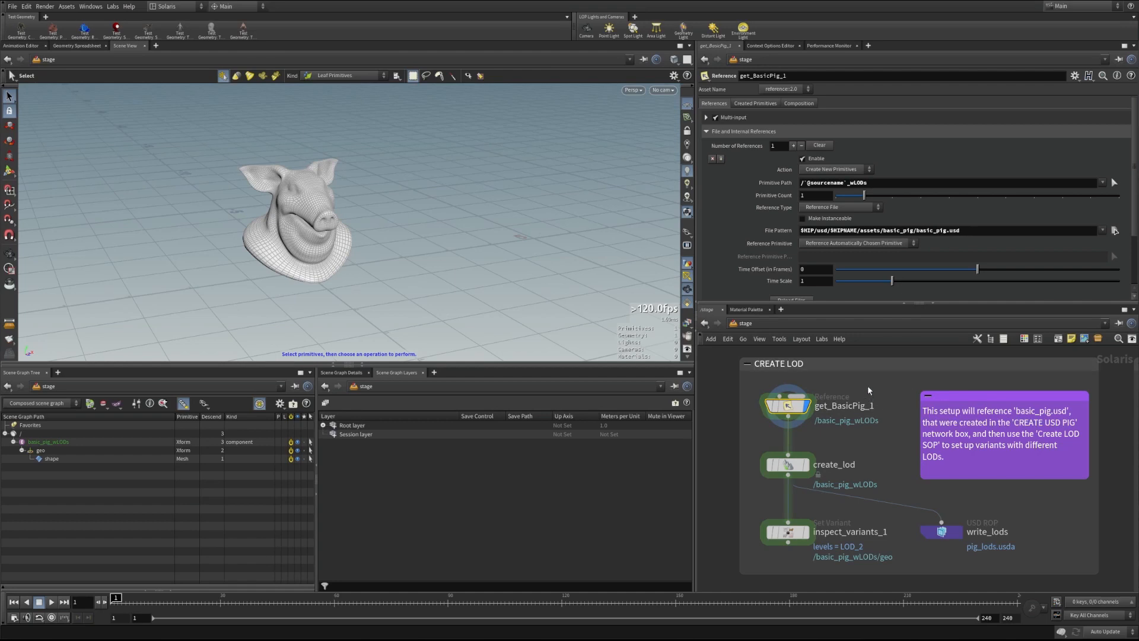
Review write_basic_pig in the CREATE USD PIG box, then dive into basic_pig's sopnet and back
scroll(883, 380, down, 1)
middle_drag(872, 387, 858, 550)
middle_drag(822, 454, 823, 599)
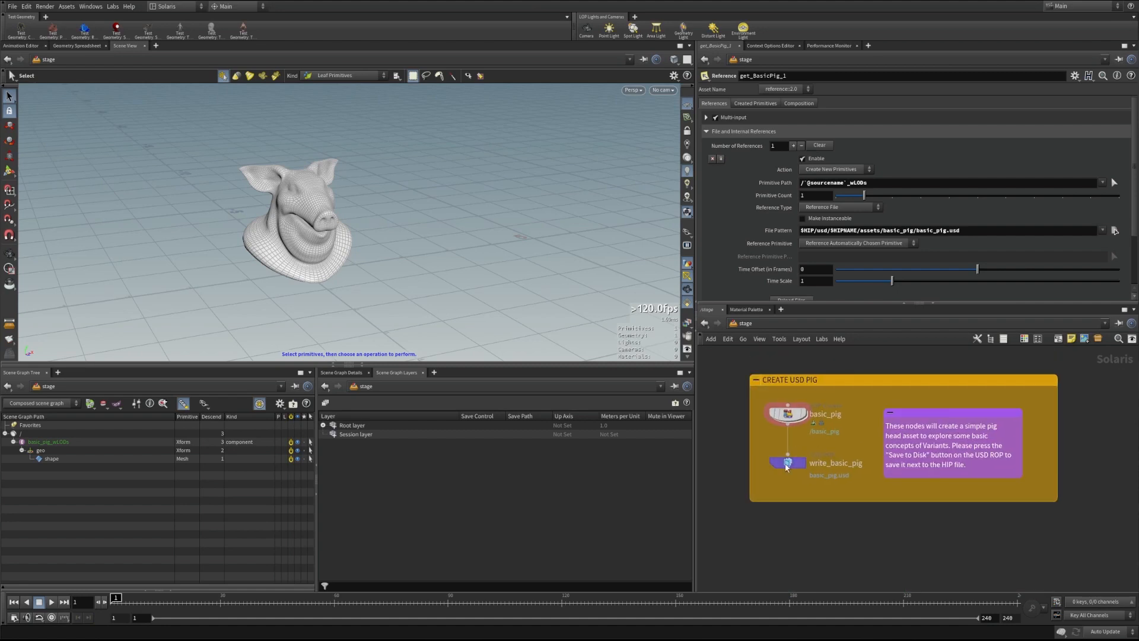
click(794, 463)
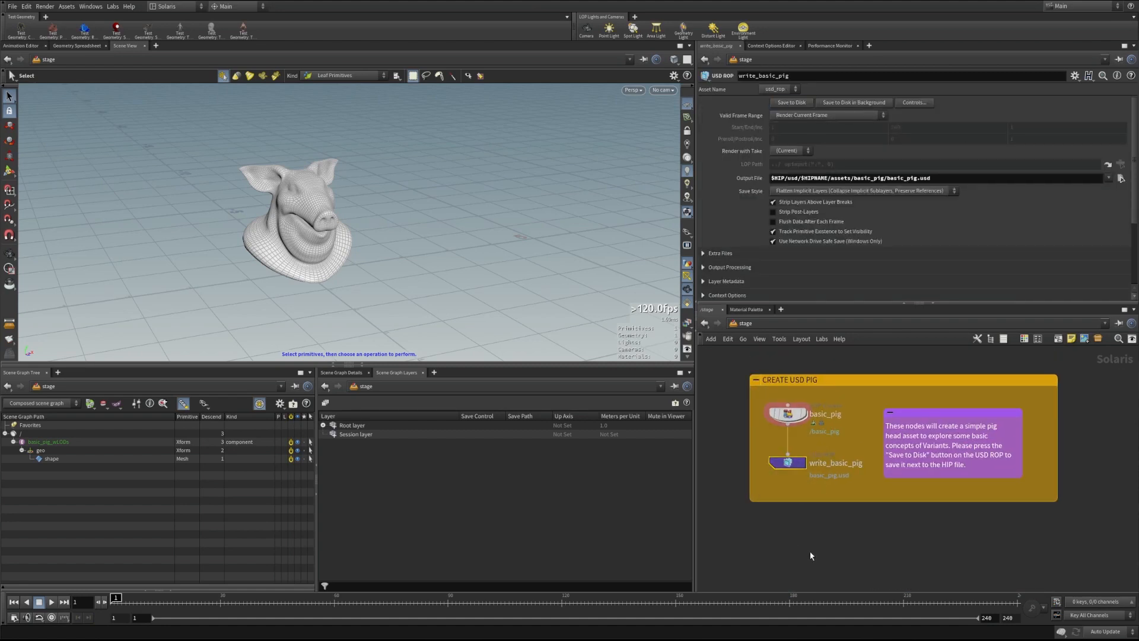
double_click(788, 413)
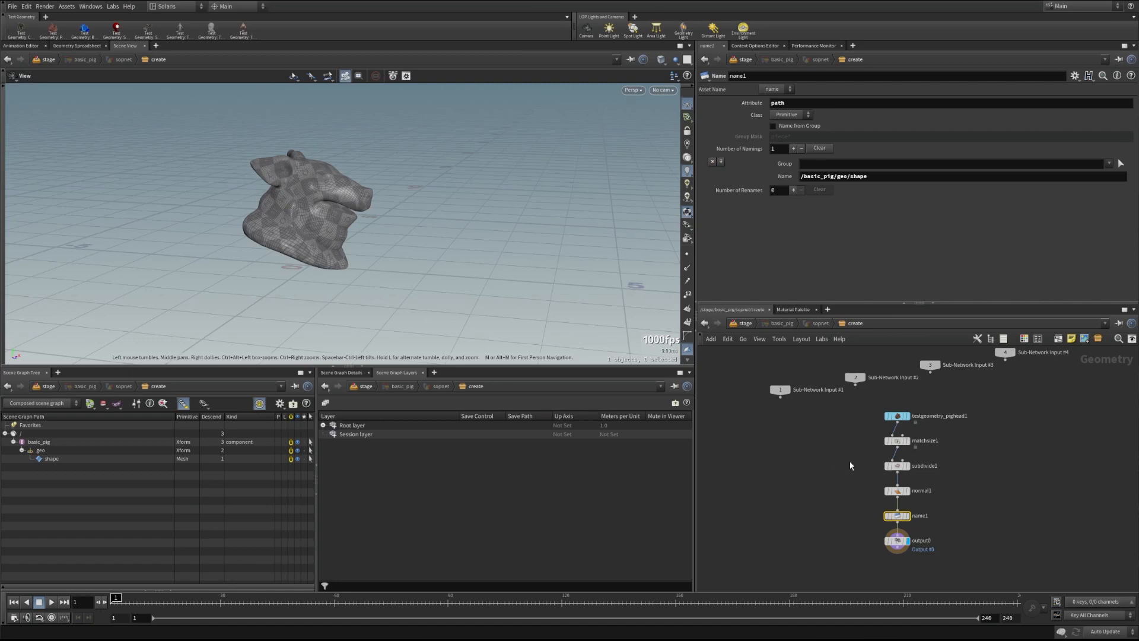
key(u)
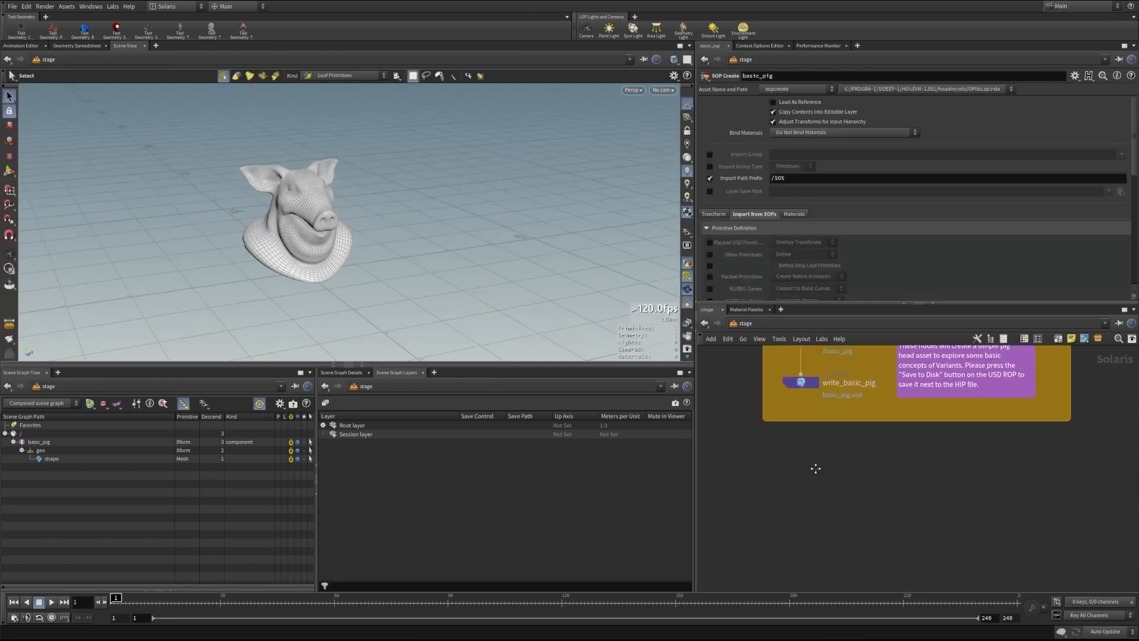
Frame the CREATE LOD box and select the create_lod node to show its settings
middle_drag(818, 458, 809, 330)
right_drag(758, 403, 781, 415)
middle_drag(781, 415, 755, 398)
right_drag(756, 397, 725, 414)
click(794, 465)
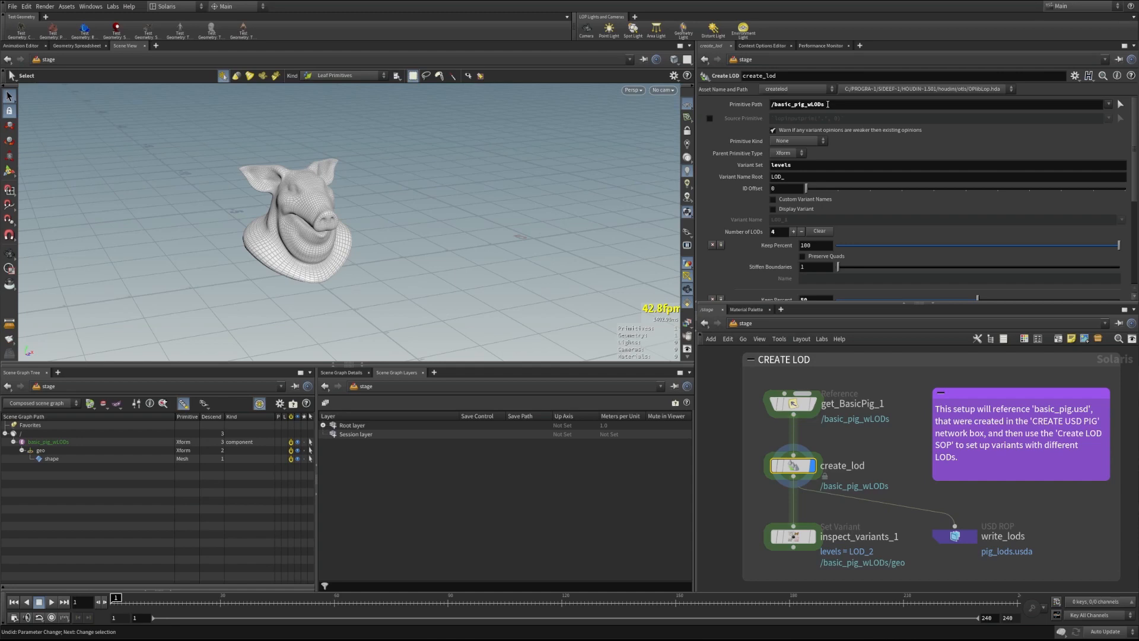
Name the create_lod variant set 'levels' and edit the variant name root
text(s)
key(Return)
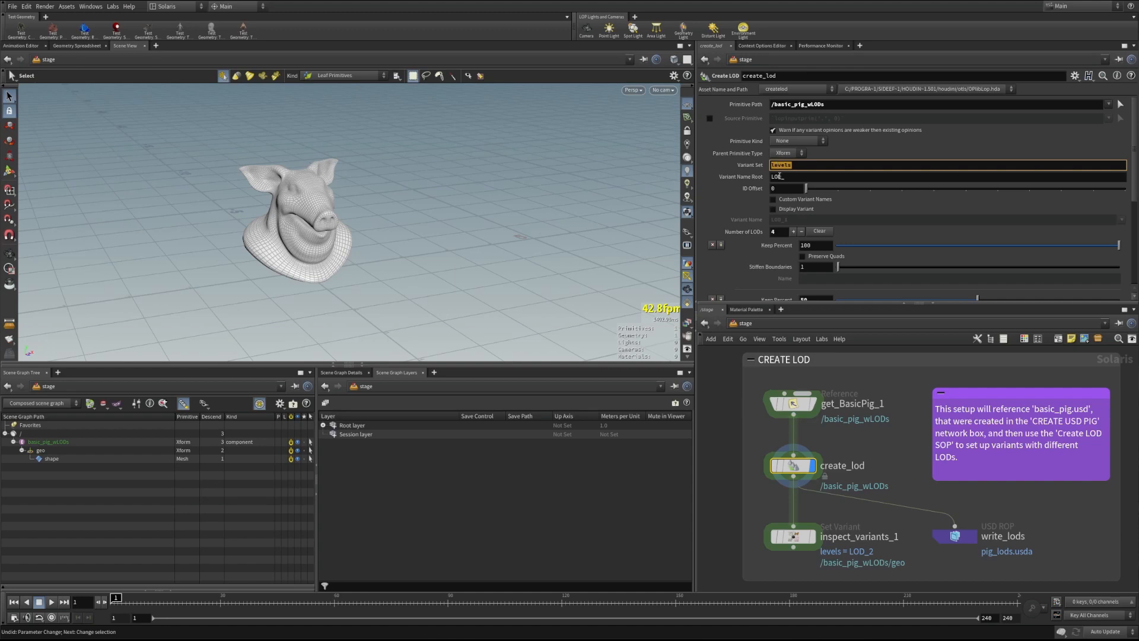
click(791, 176)
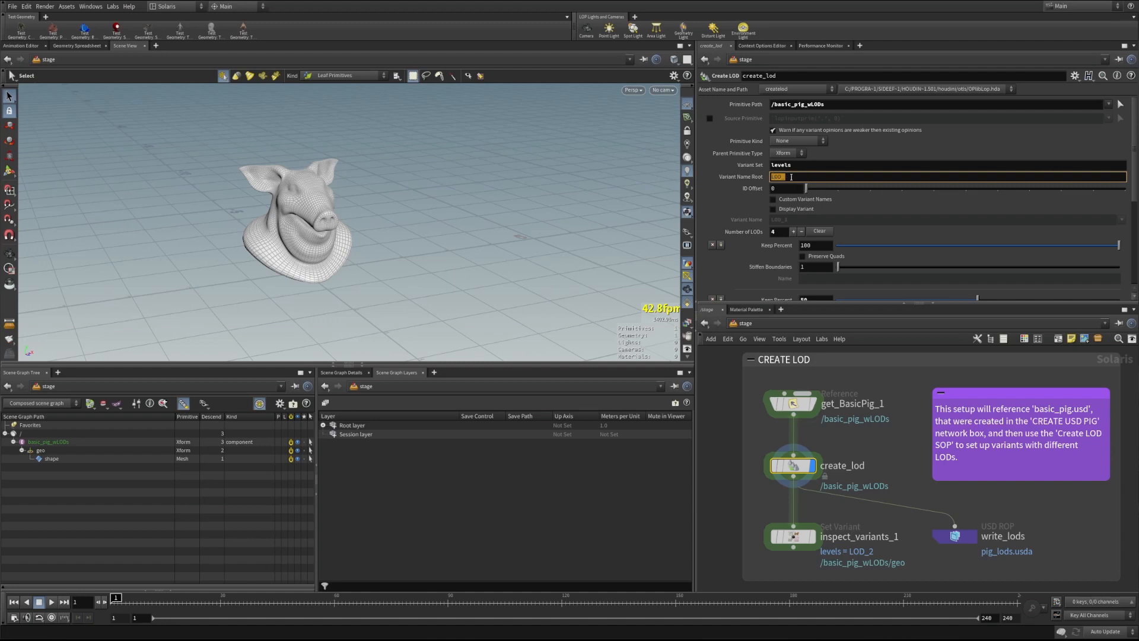
Preview LOD_1 and LOD_0, try ID Offset -1, reset it to 0, and disable Display Variant
click(773, 209)
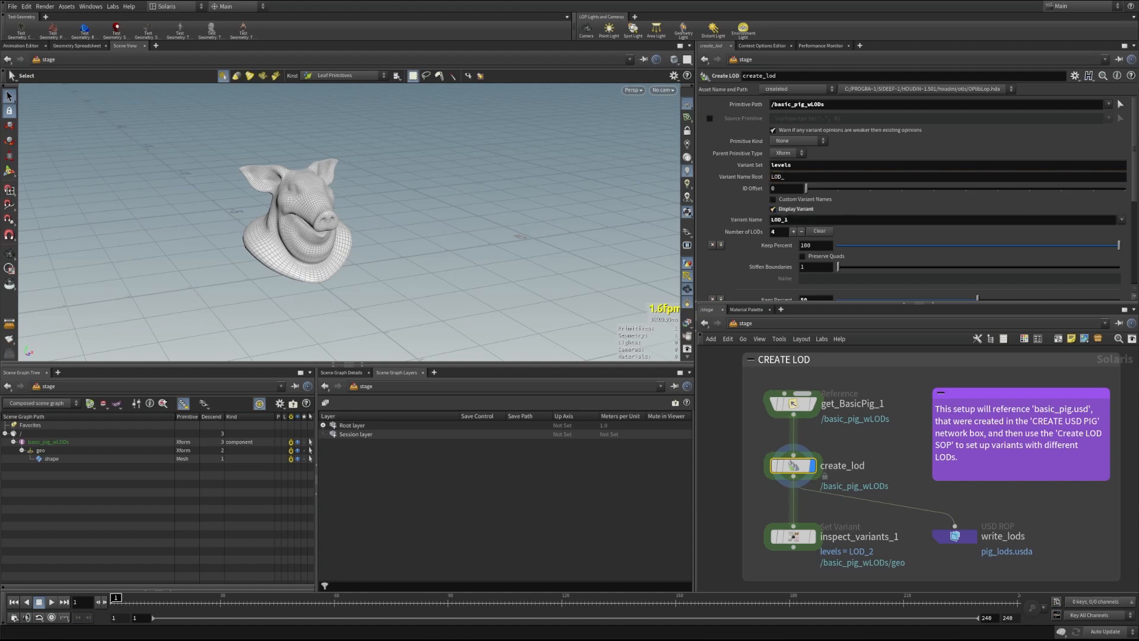
click(1121, 219)
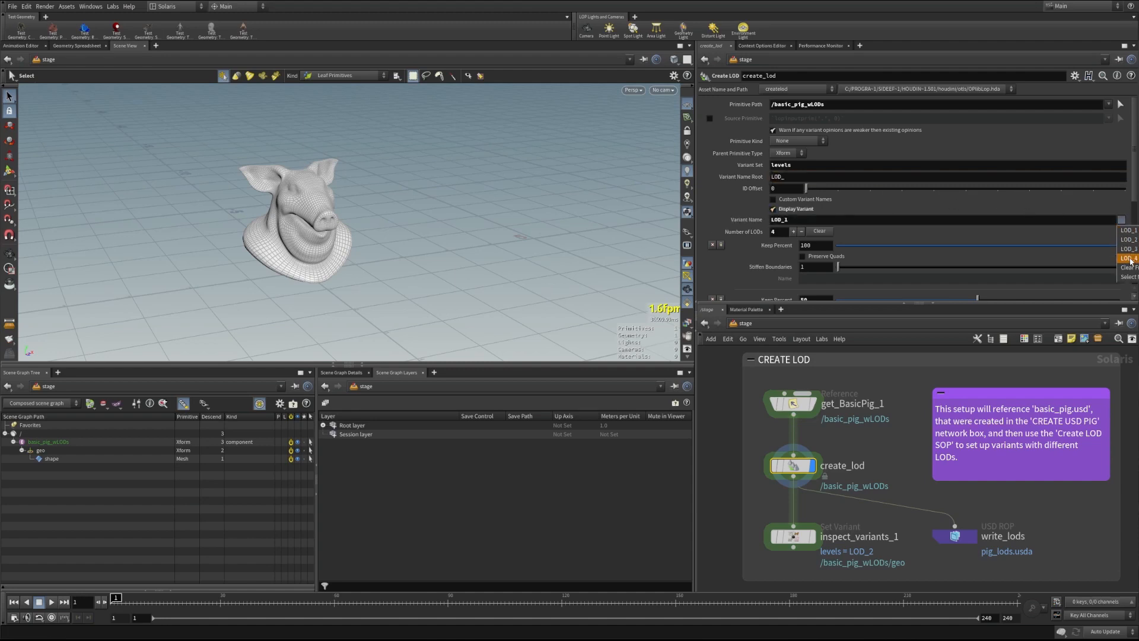
click(1126, 230)
middle_drag(778, 187, 765, 186)
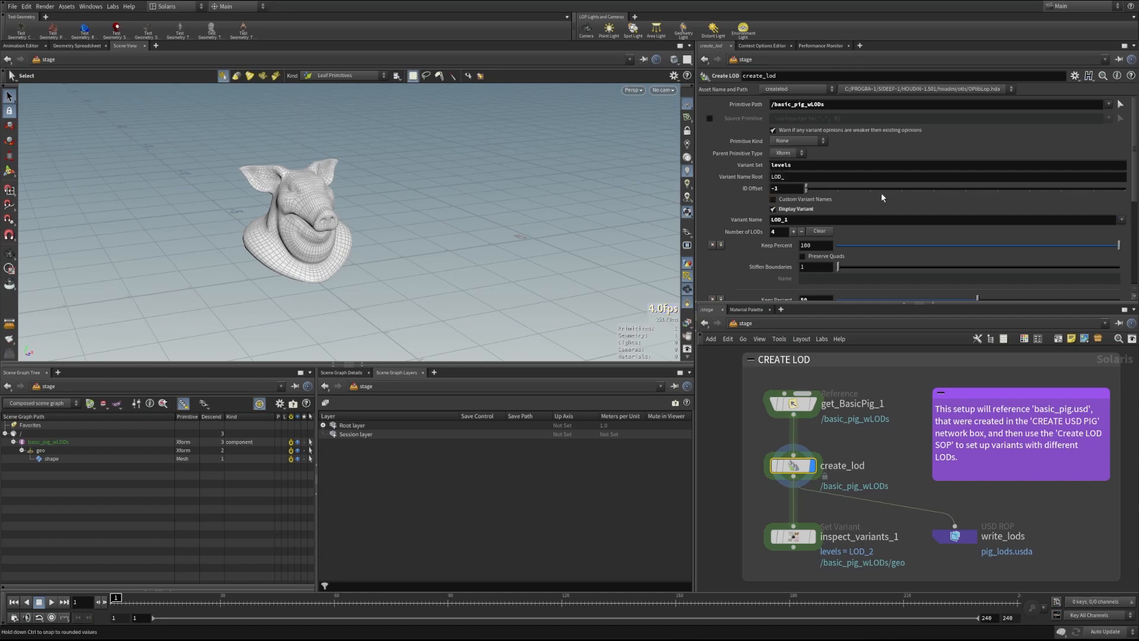
click(1120, 222)
click(1121, 223)
ctrl+middle_click(779, 189)
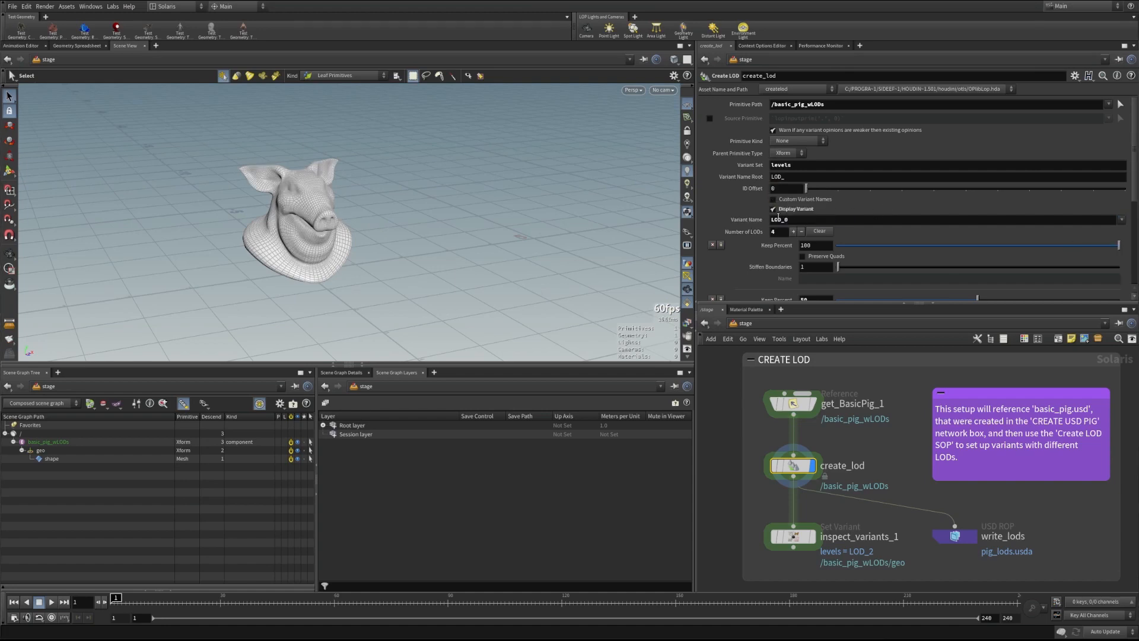
click(773, 209)
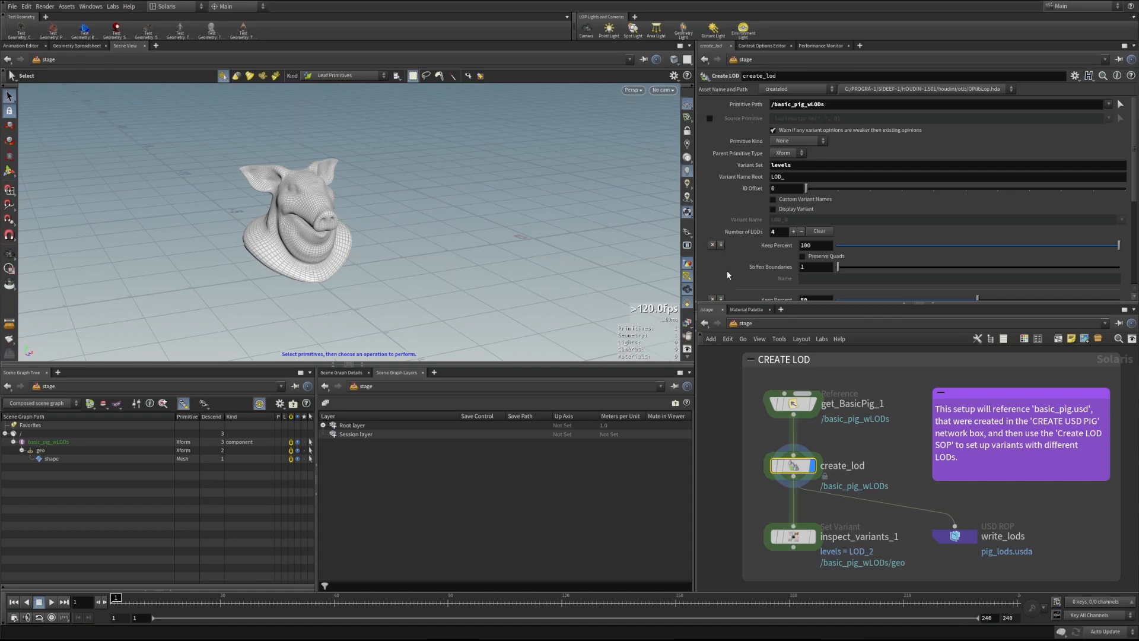
scroll(746, 220, down, 4)
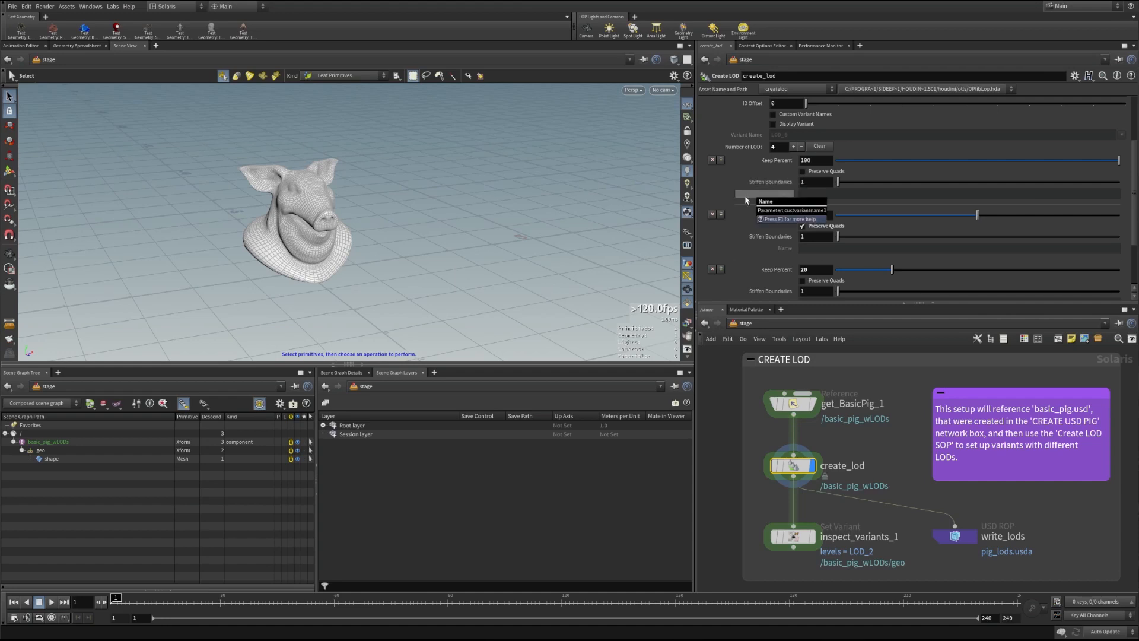
key(Escape)
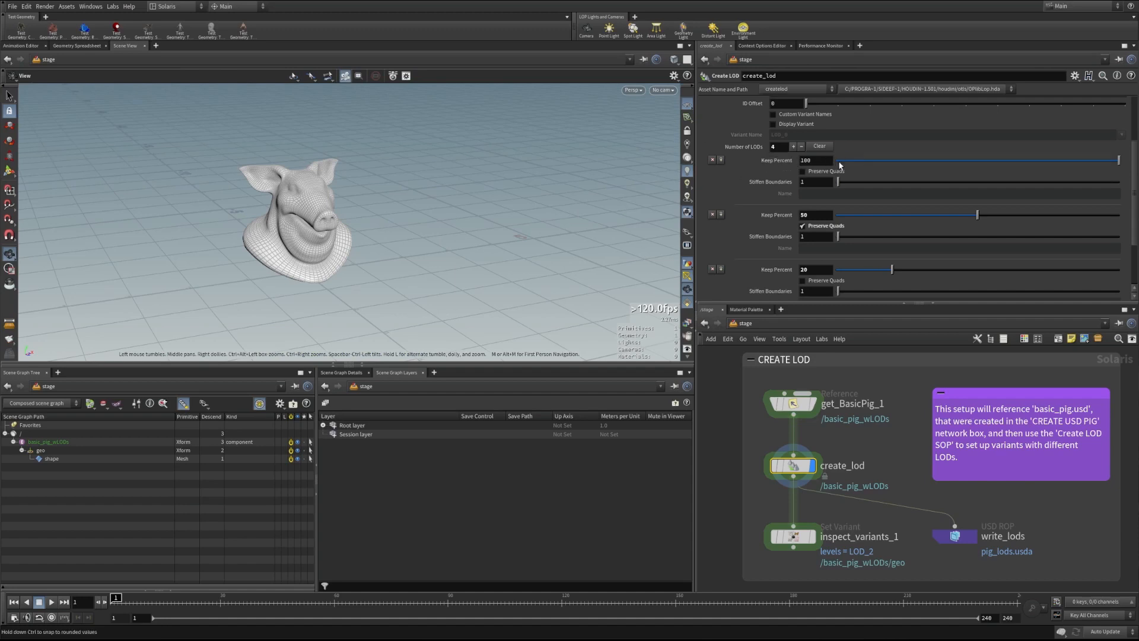
scroll(805, 164, down, 3)
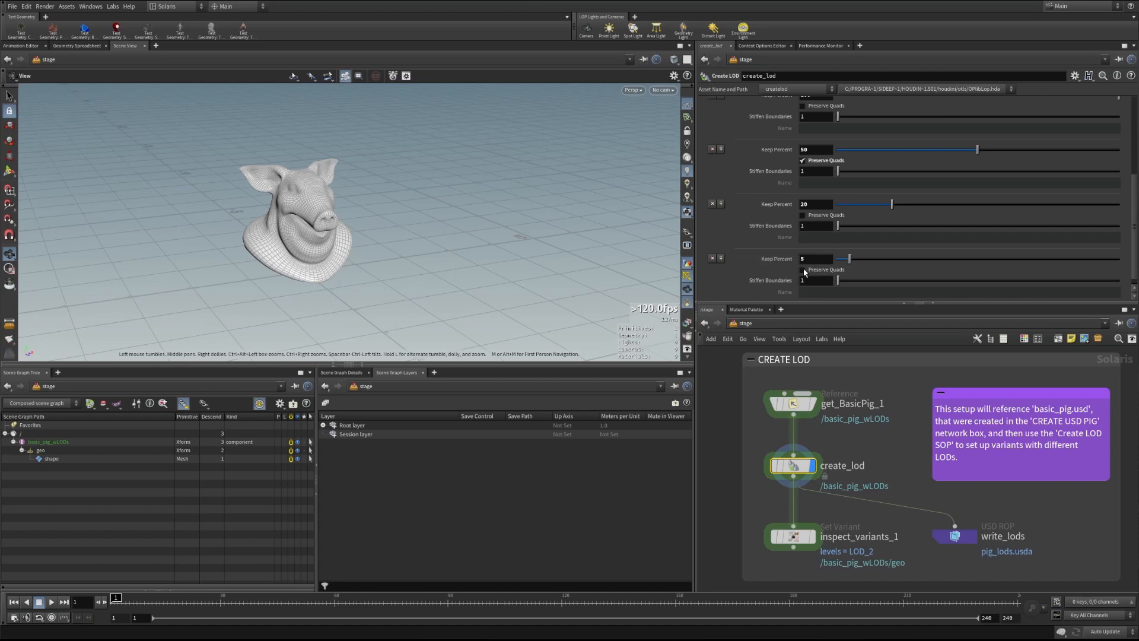
scroll(1134, 251, up, 5)
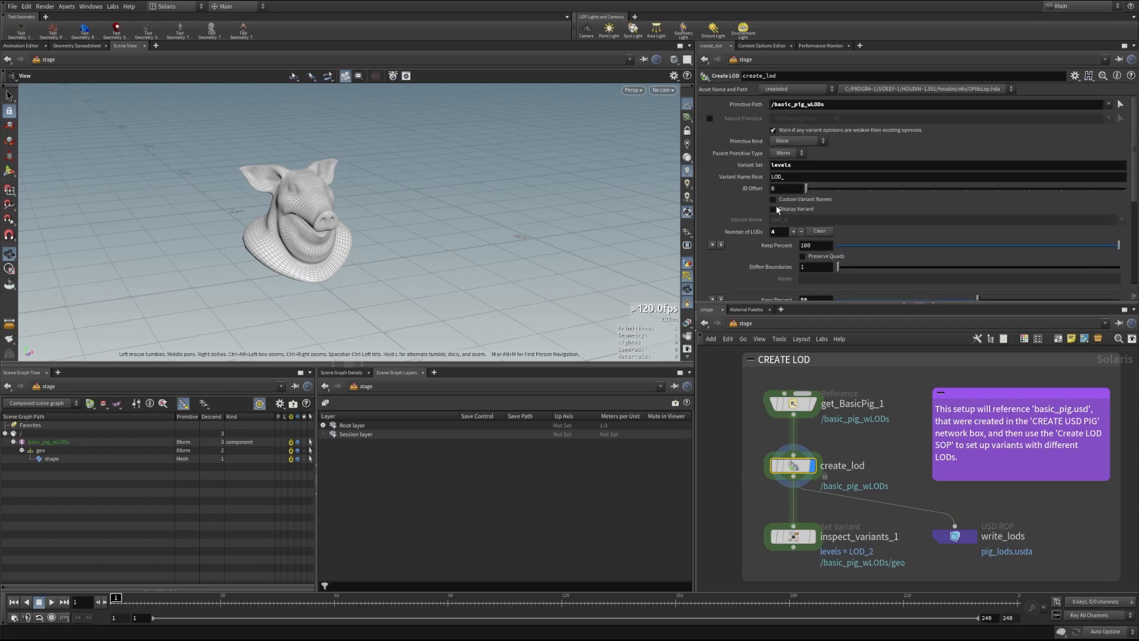
Turn on Display Variant and step through LOD_1, LOD_2 and LOD_3 to the coarsest LOD_4
click(772, 209)
click(1122, 220)
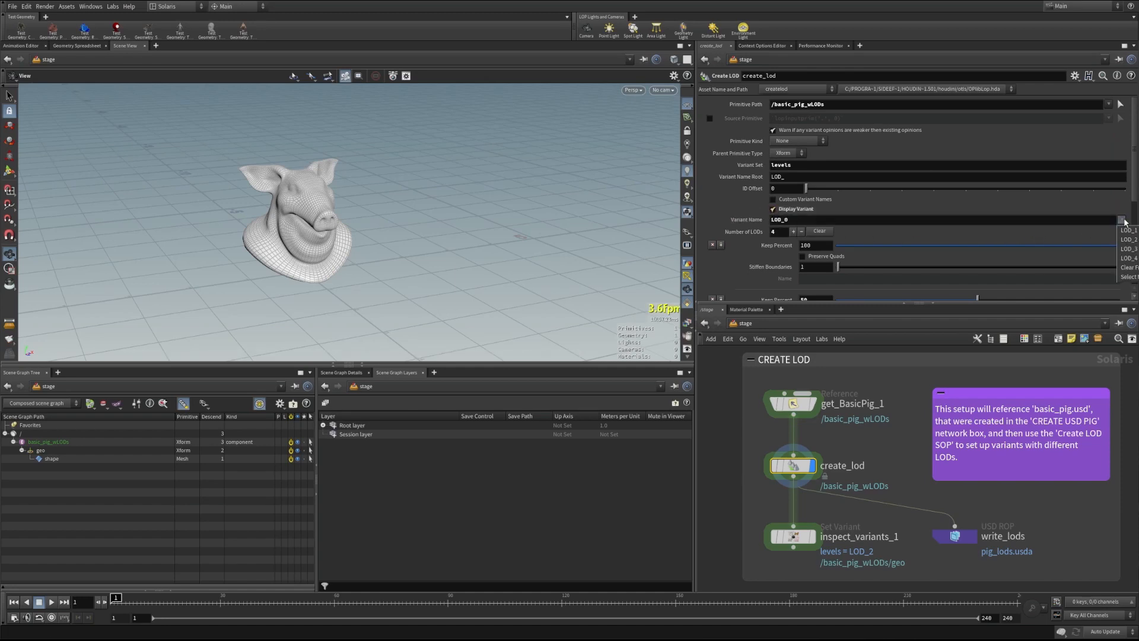
click(1126, 231)
click(1122, 220)
click(1126, 239)
click(1121, 220)
click(1126, 248)
click(1121, 220)
click(1126, 258)
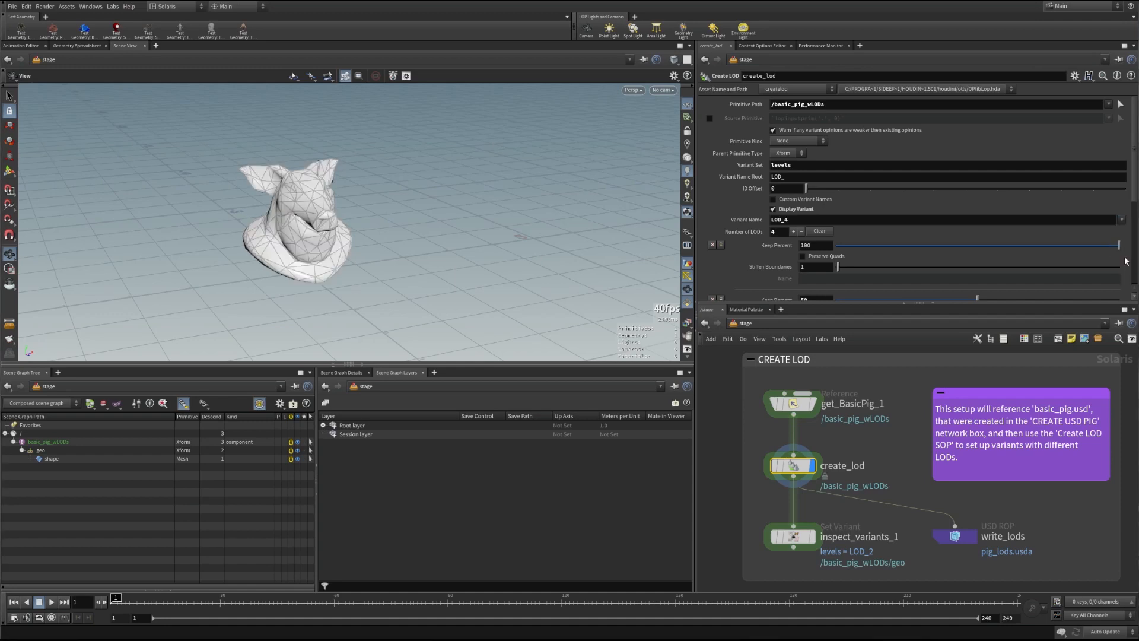
Orbit toward the pig's snout and save the scene as USD_with_Solaris_AssetBuilding.hip
drag(242, 220, 436, 217)
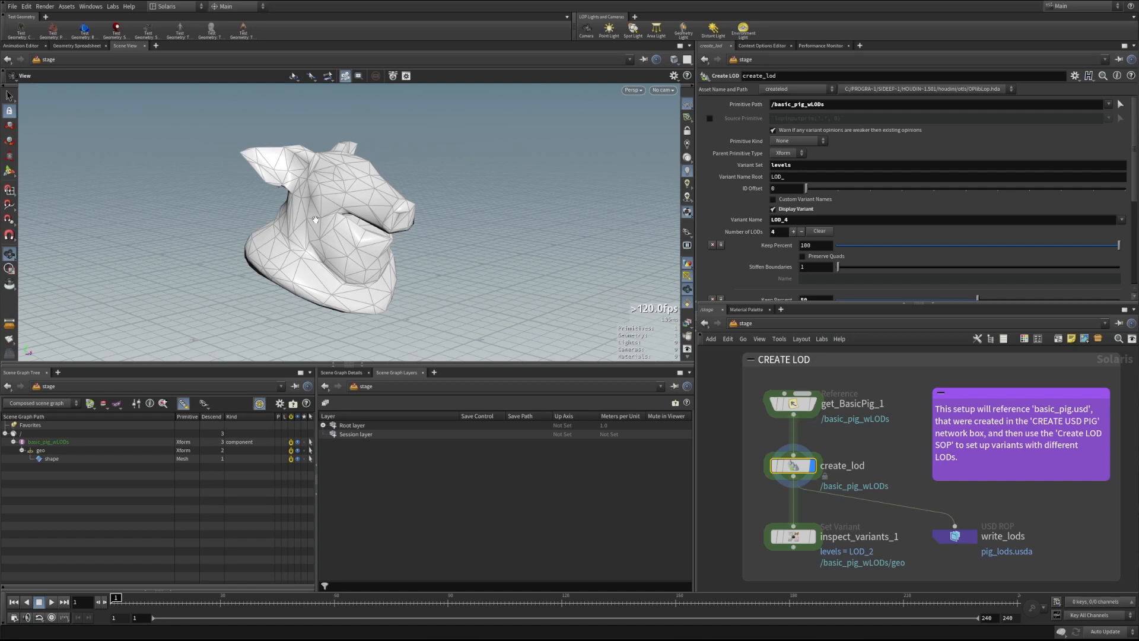
drag(316, 479, 368, 482)
key(ctrl+s)
Inspect basic_pig_wLODs' properties, including its levels variant set, in Scene Graph Details
click(392, 372)
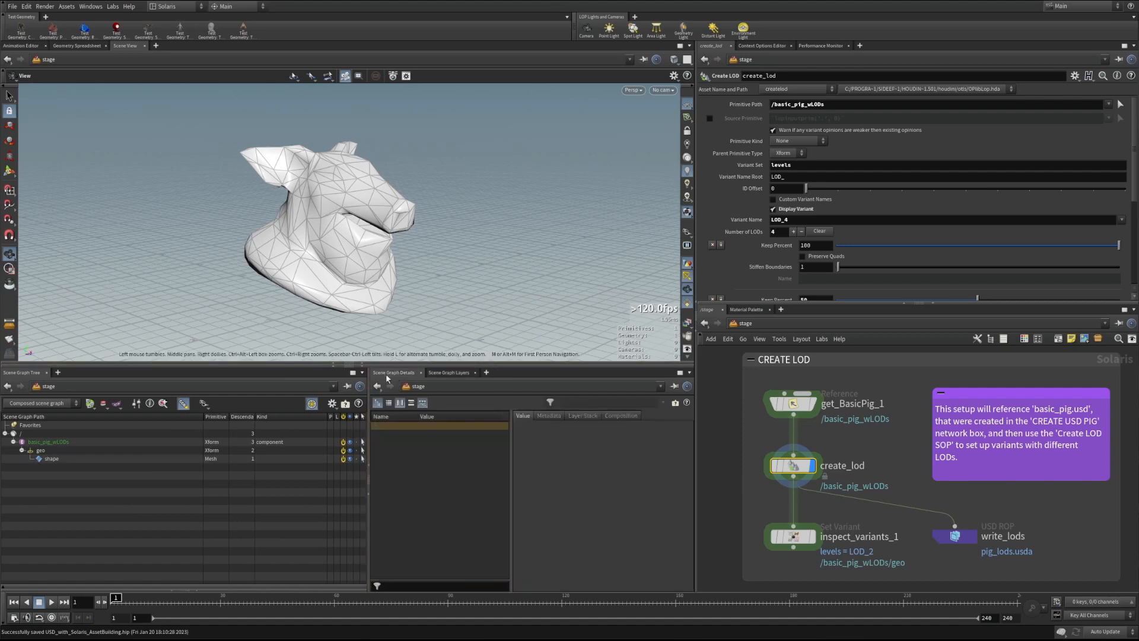
click(89, 441)
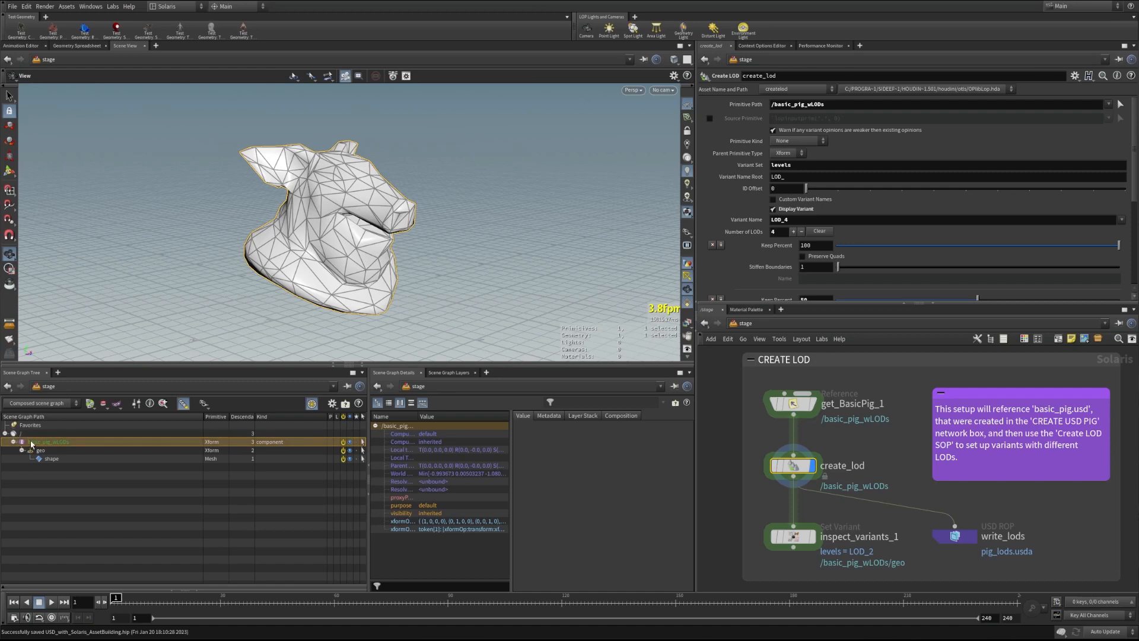
click(523, 416)
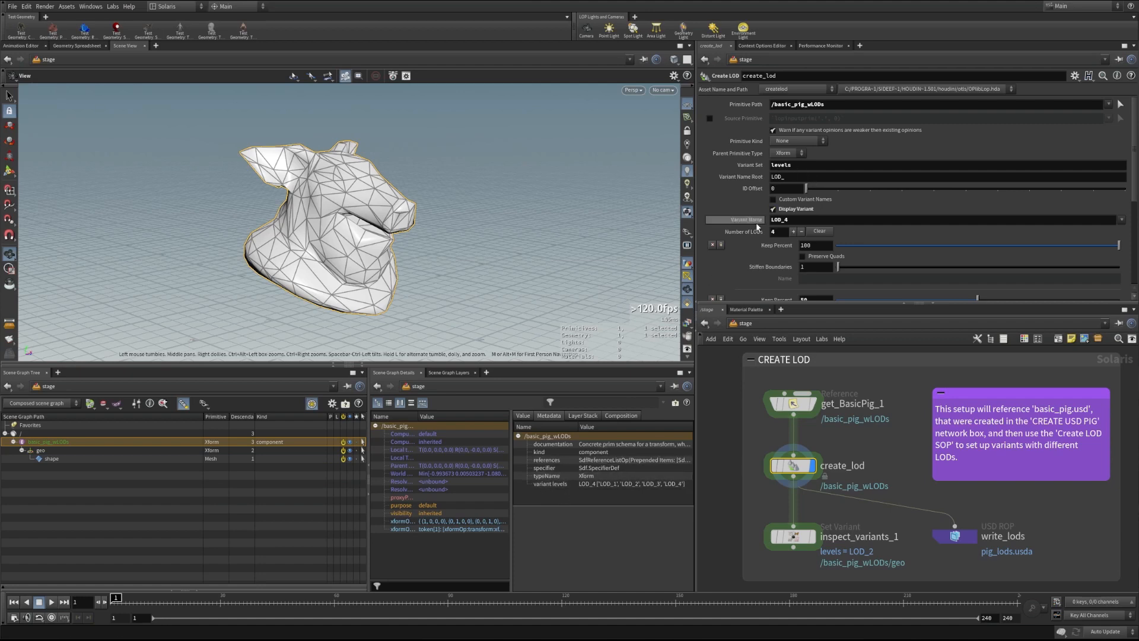
Compare the full-resolution pig with LOD_2 and LOD_3 previews, then select inspect_variants_1
mouse_move(757, 226)
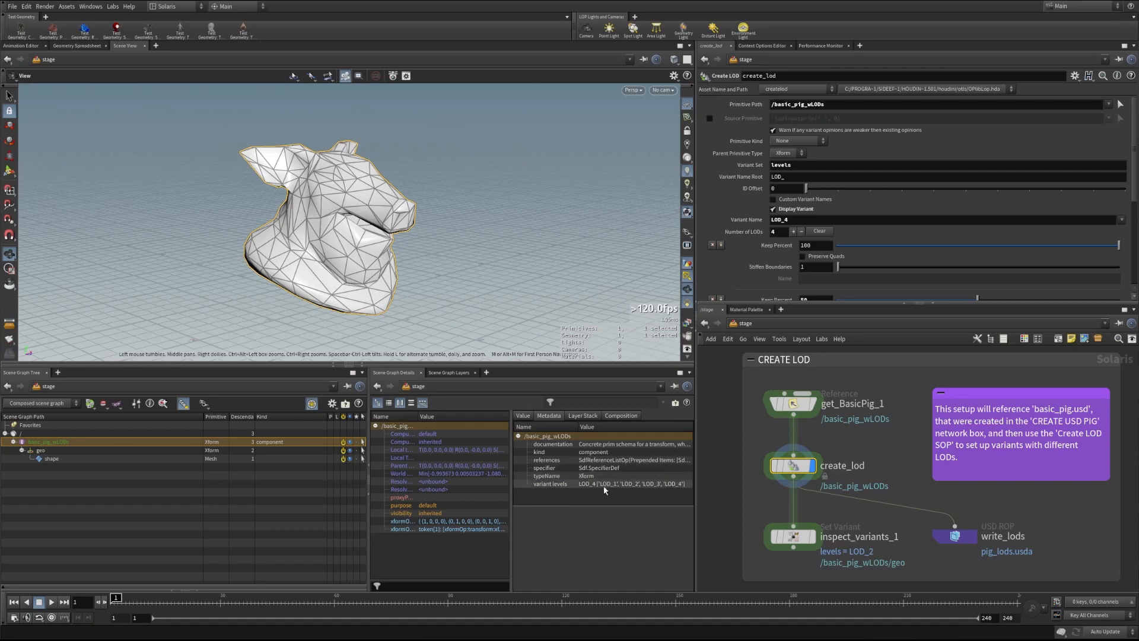
click(772, 209)
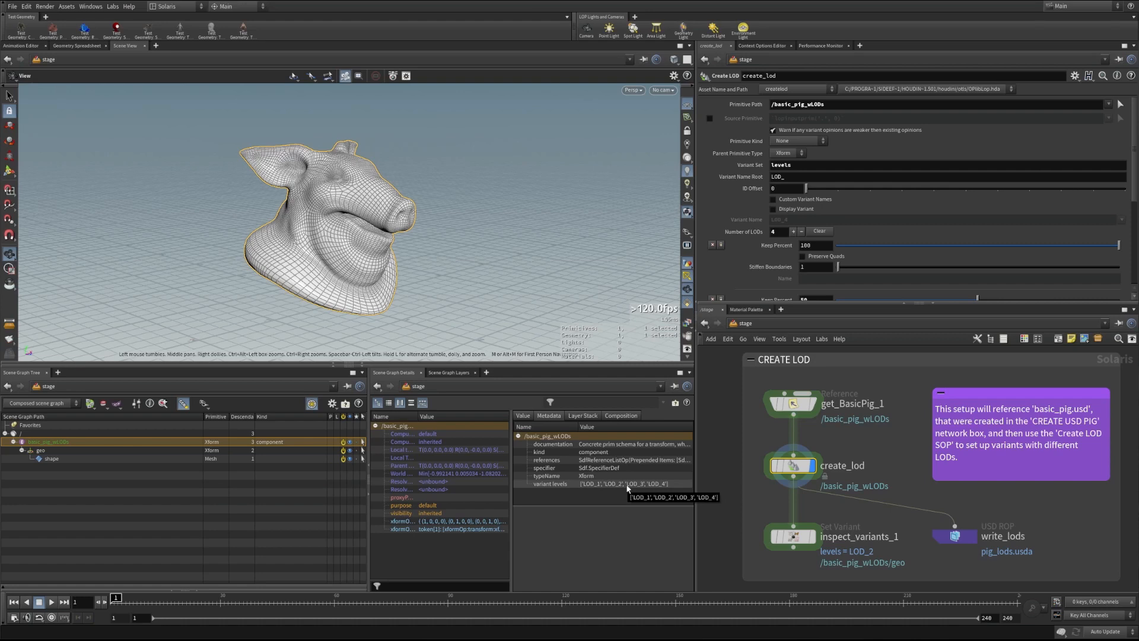
click(772, 209)
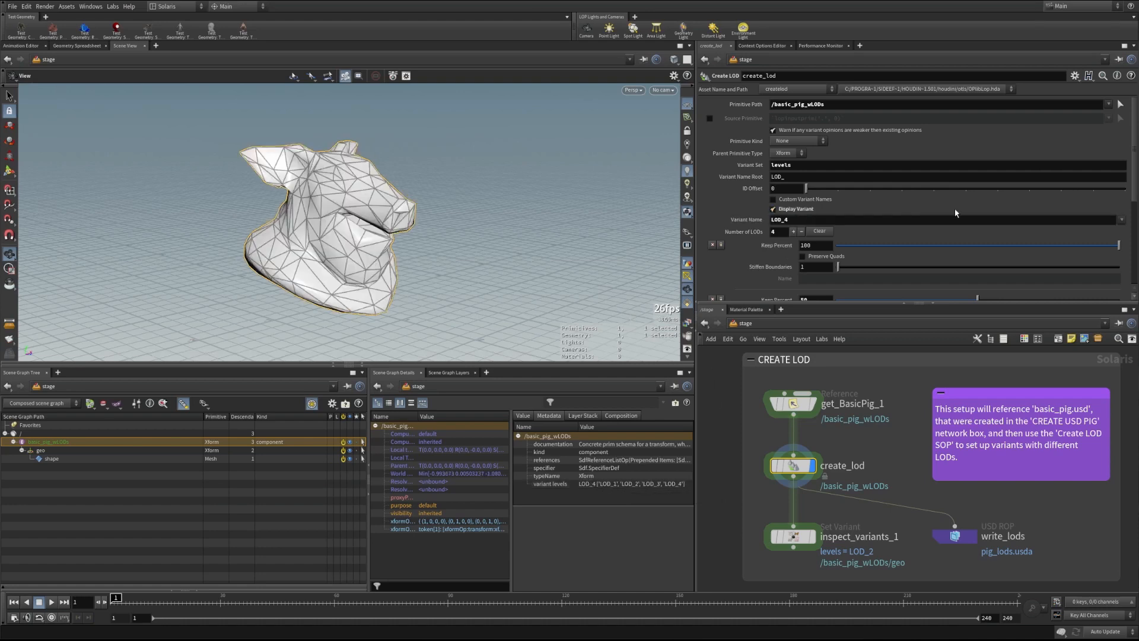
click(1120, 226)
click(1127, 245)
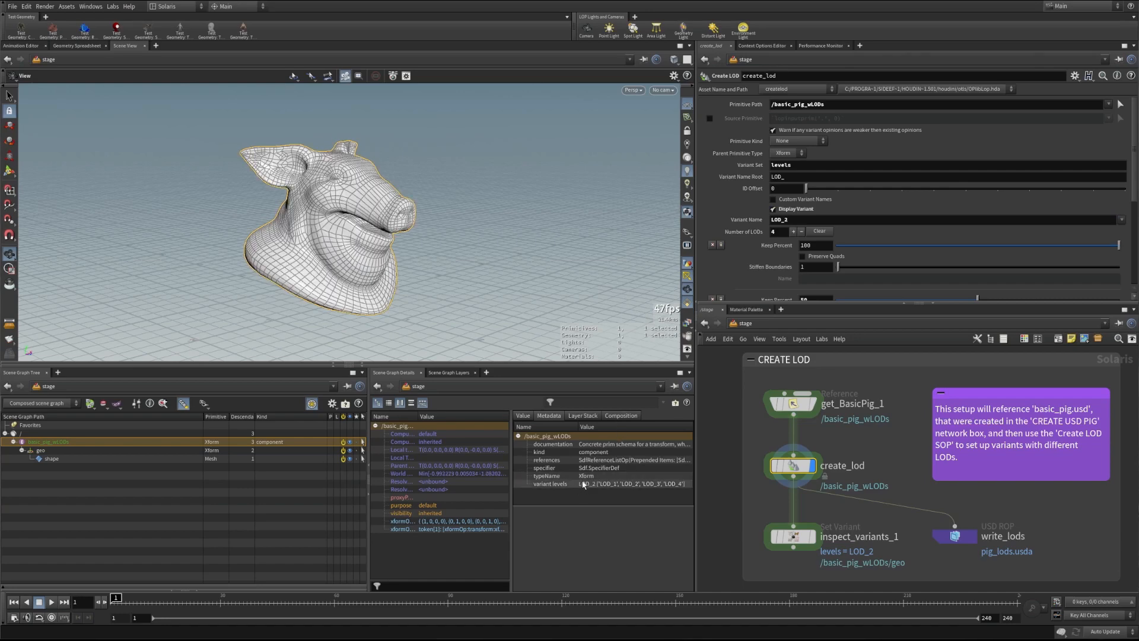
click(1121, 219)
click(1128, 248)
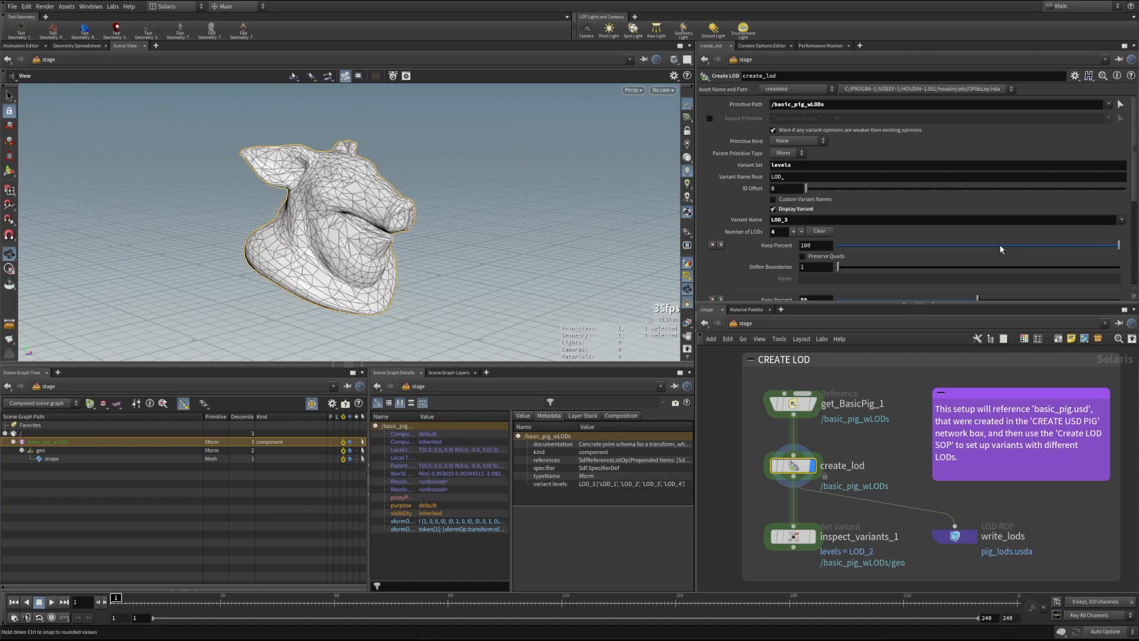
click(773, 209)
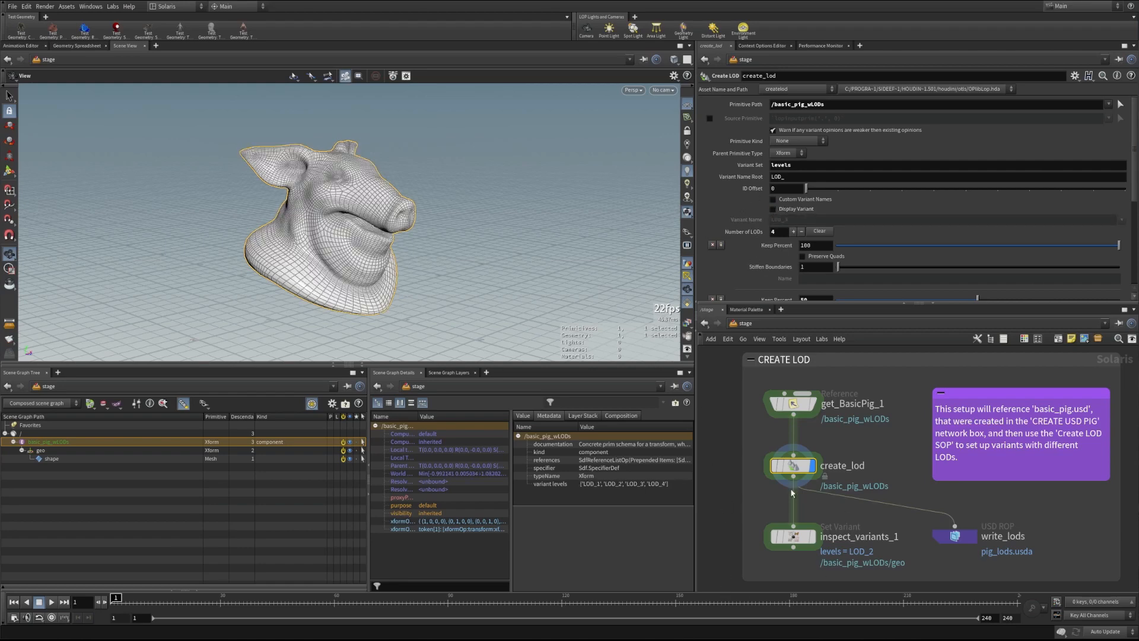
click(775, 537)
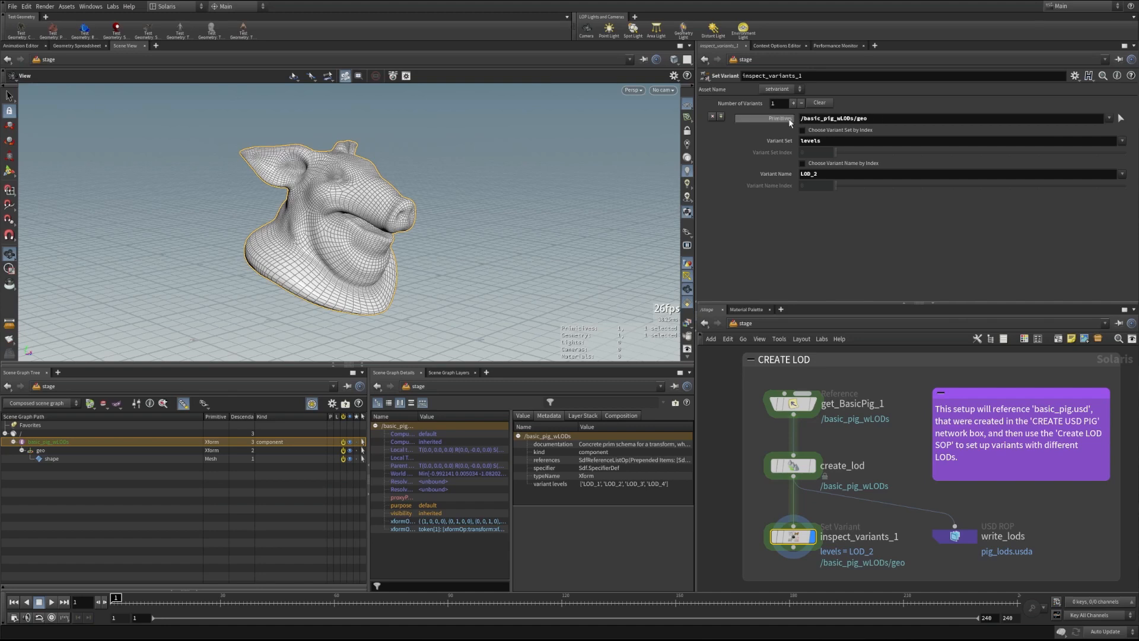
Shorten inspect_variants_1's primitive path from /basic_pig_wLODs/geo to /basic_pig_wLODs
drag(852, 118, 868, 118)
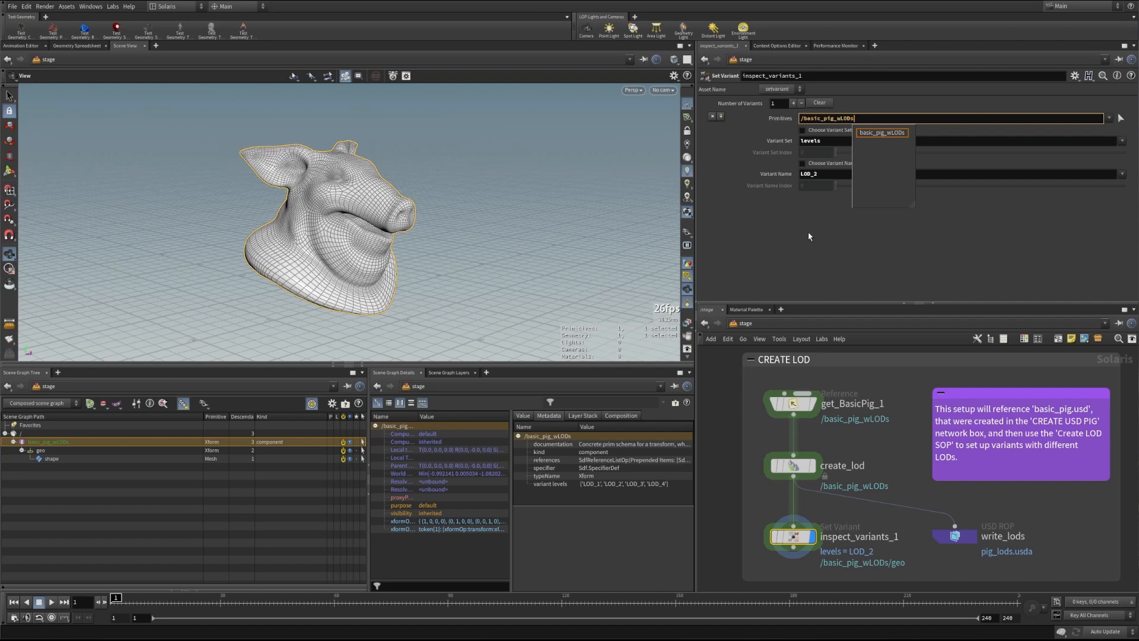
key(BackSpace)
key(Return)
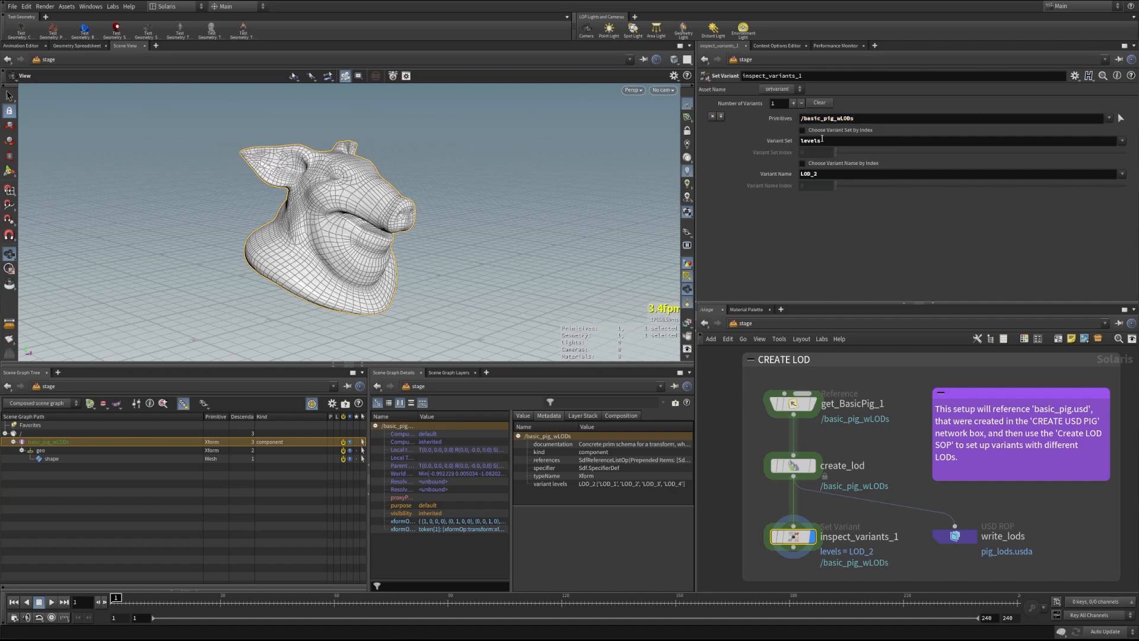
Preview LOD_4, settle on LOD_1, and select the write_lods node
click(1122, 173)
click(1127, 212)
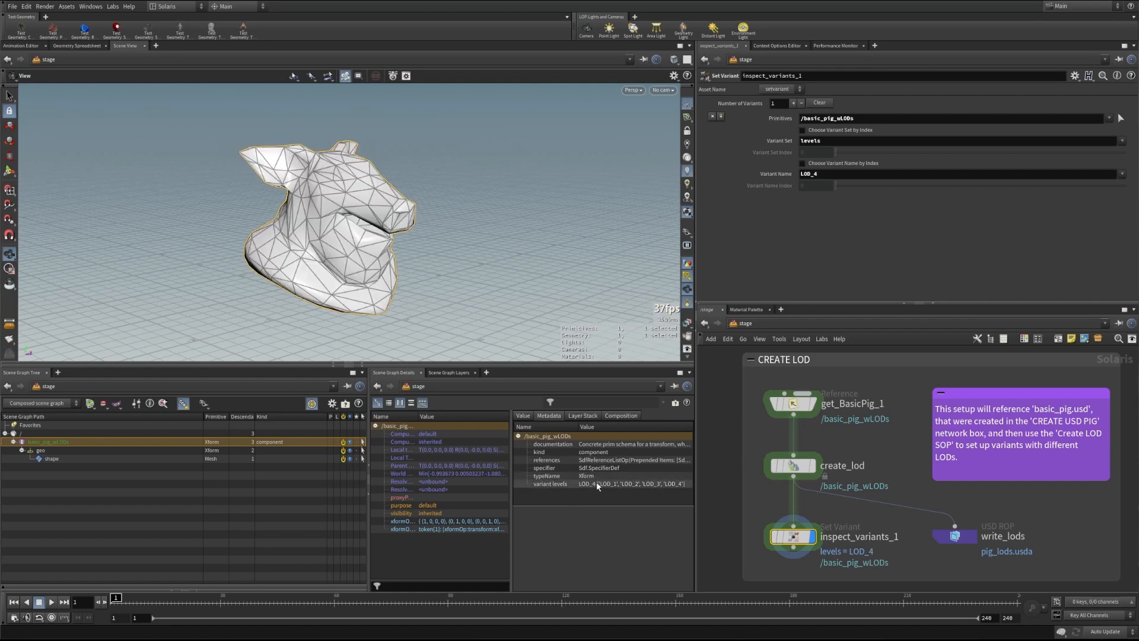
click(1122, 174)
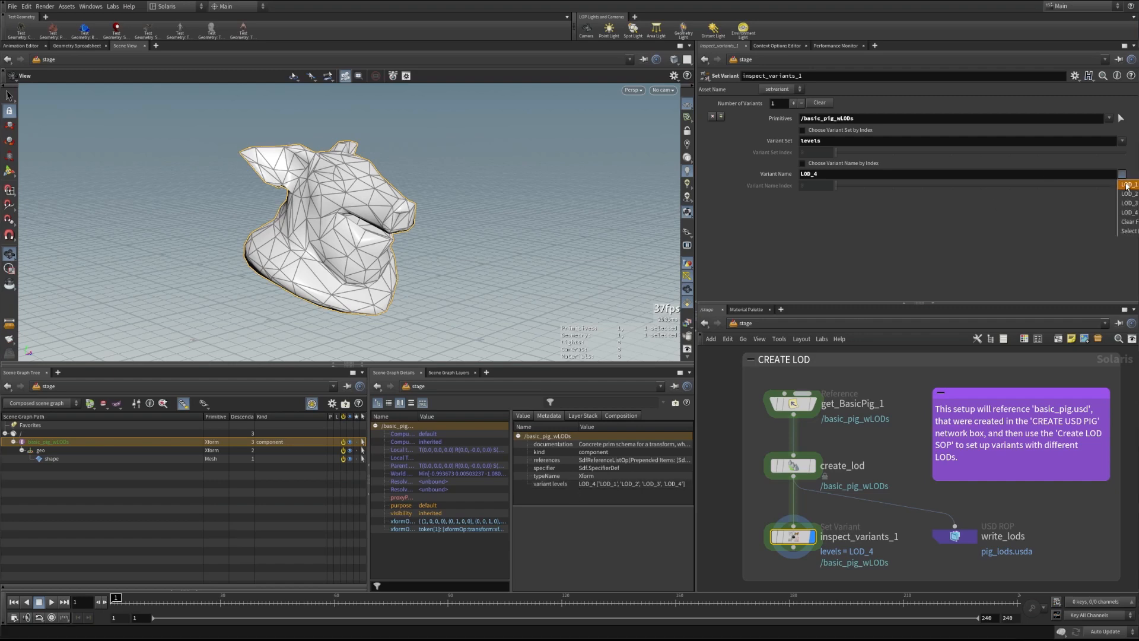
click(1127, 186)
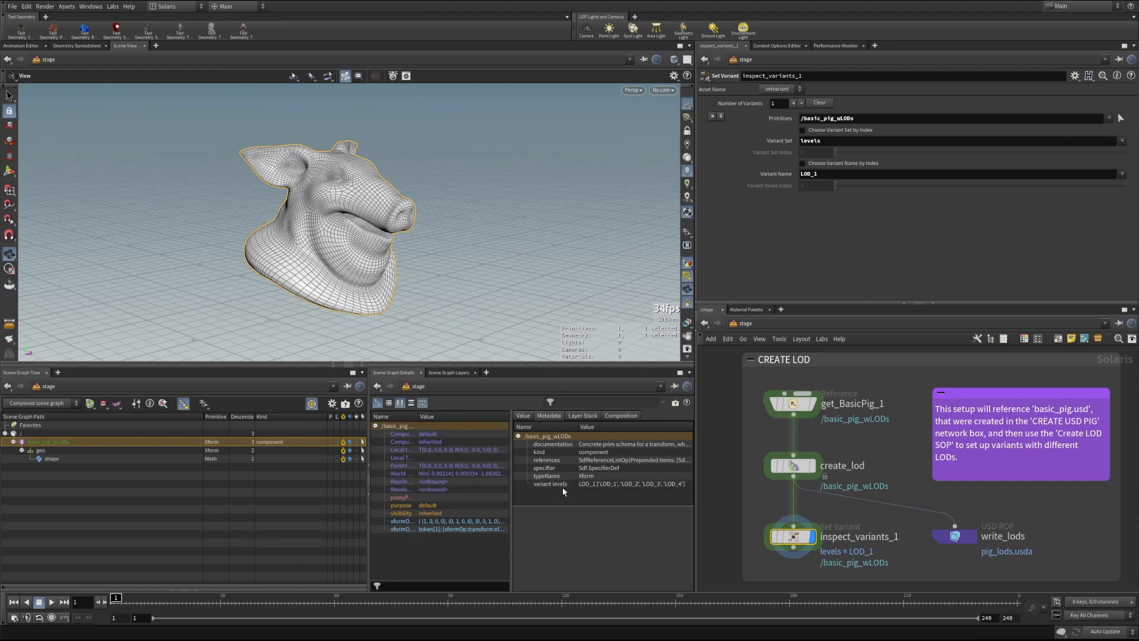
click(956, 536)
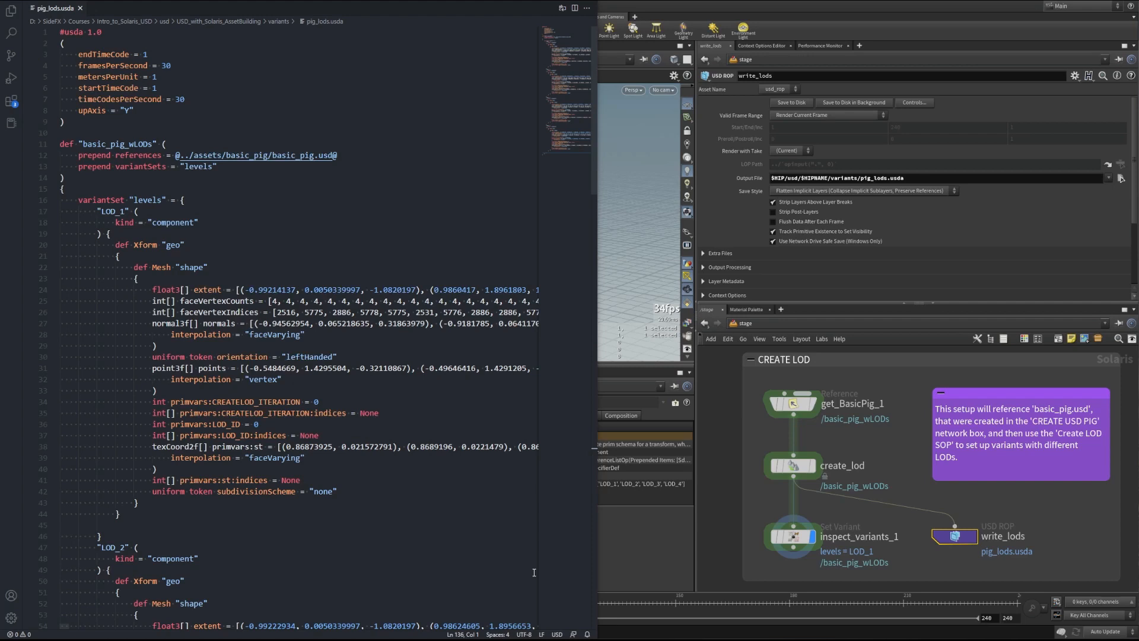
Highlight the header block of pig_lods.usda to show where it ends
drag(85, 124, 59, 34)
click(157, 109)
click(112, 123)
Collapse the LOD_2, LOD_3 and LOD_4 geometry blocks, leaving LOD_1 expanded
click(55, 212)
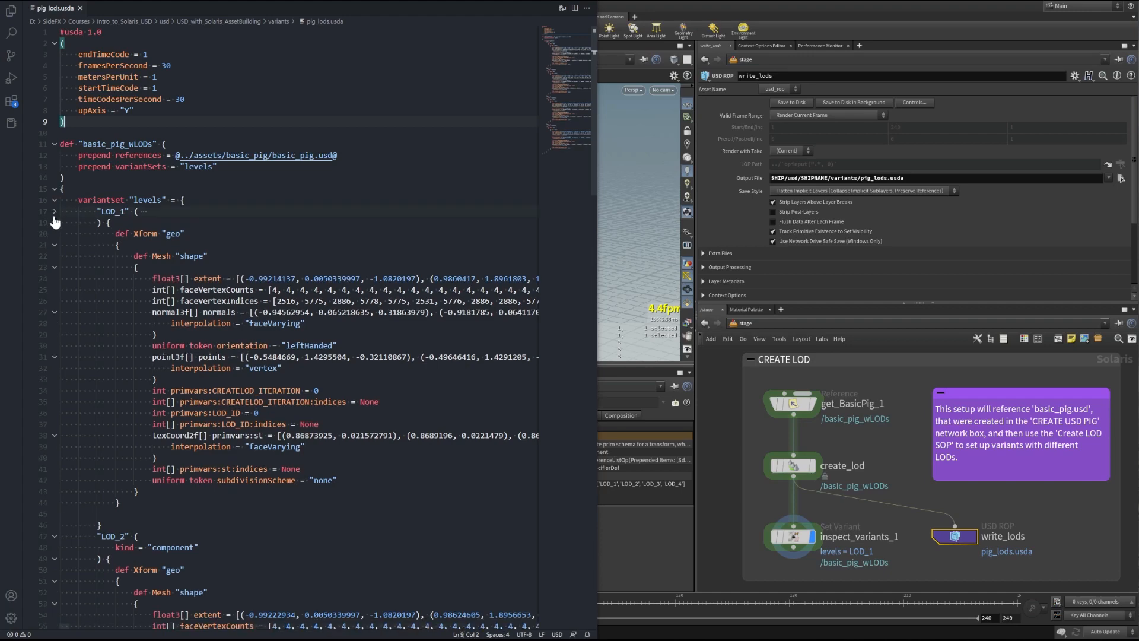
click(55, 212)
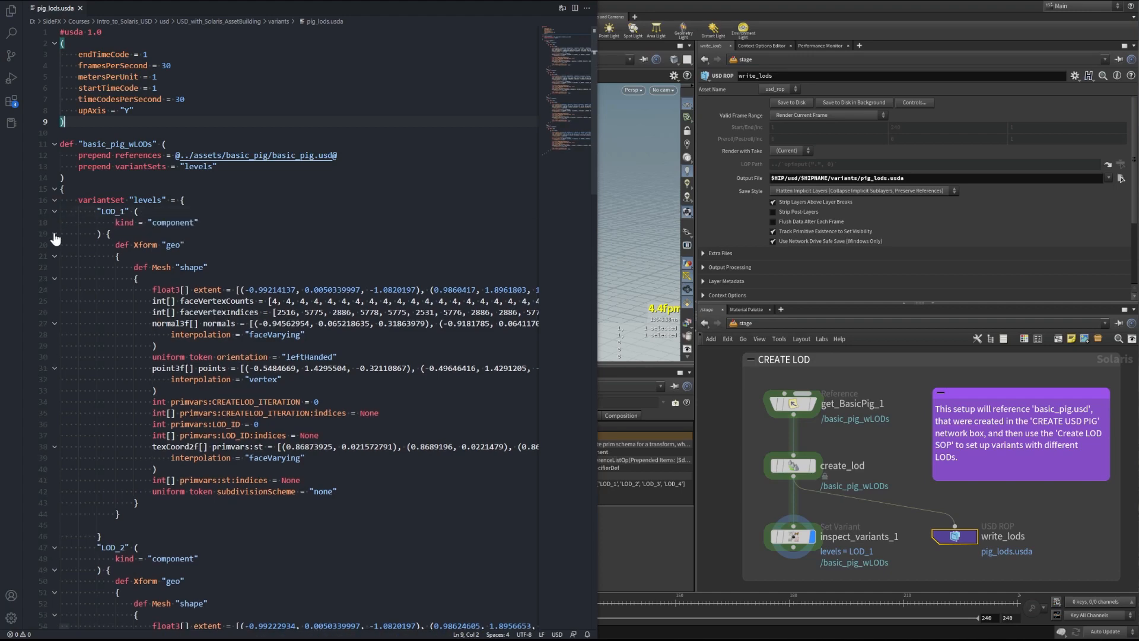
click(55, 234)
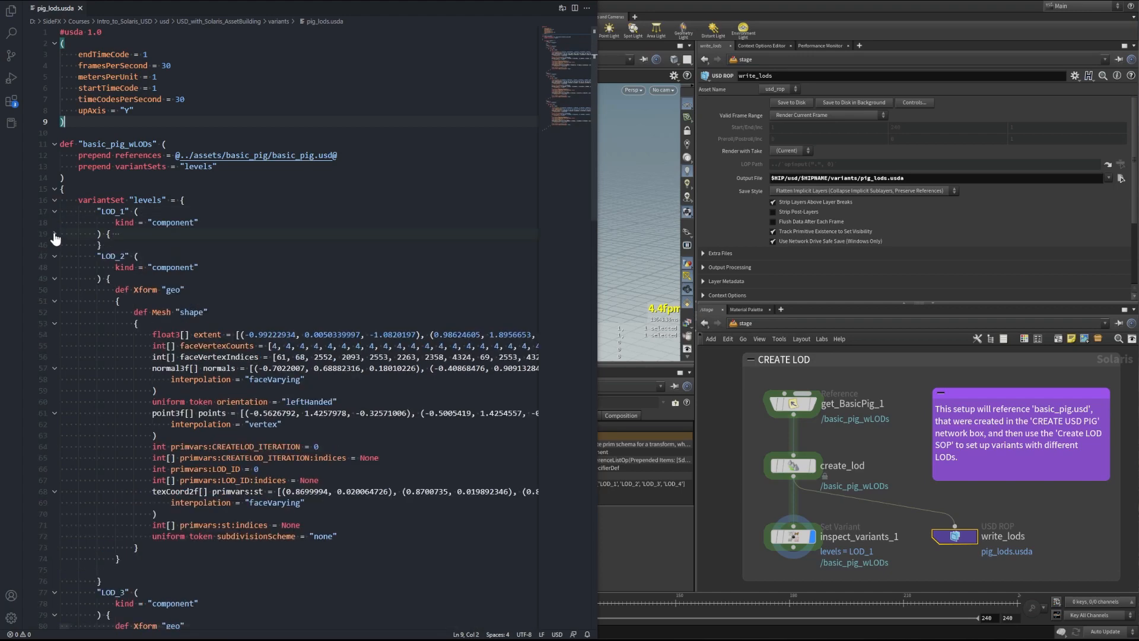
click(54, 280)
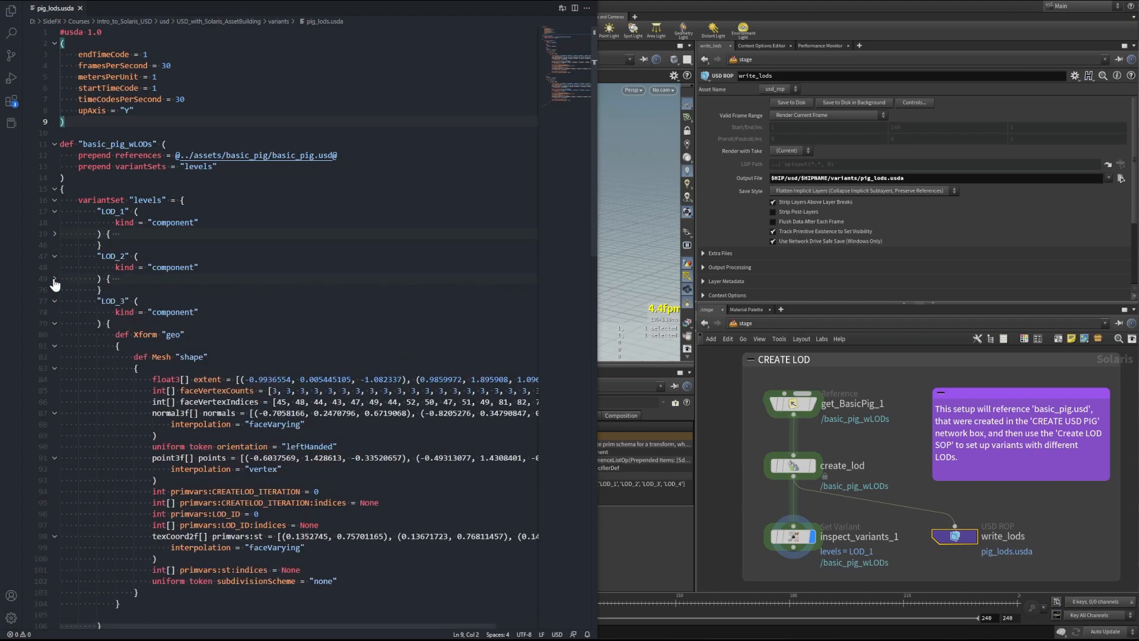
click(54, 324)
scroll(56, 330, down, 3)
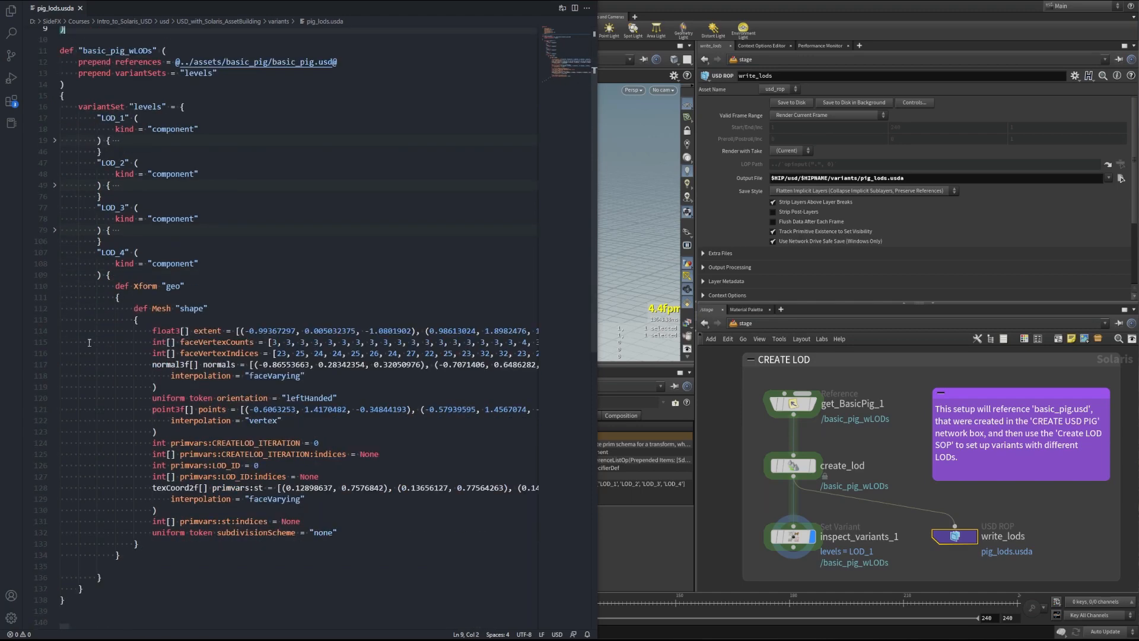
click(55, 275)
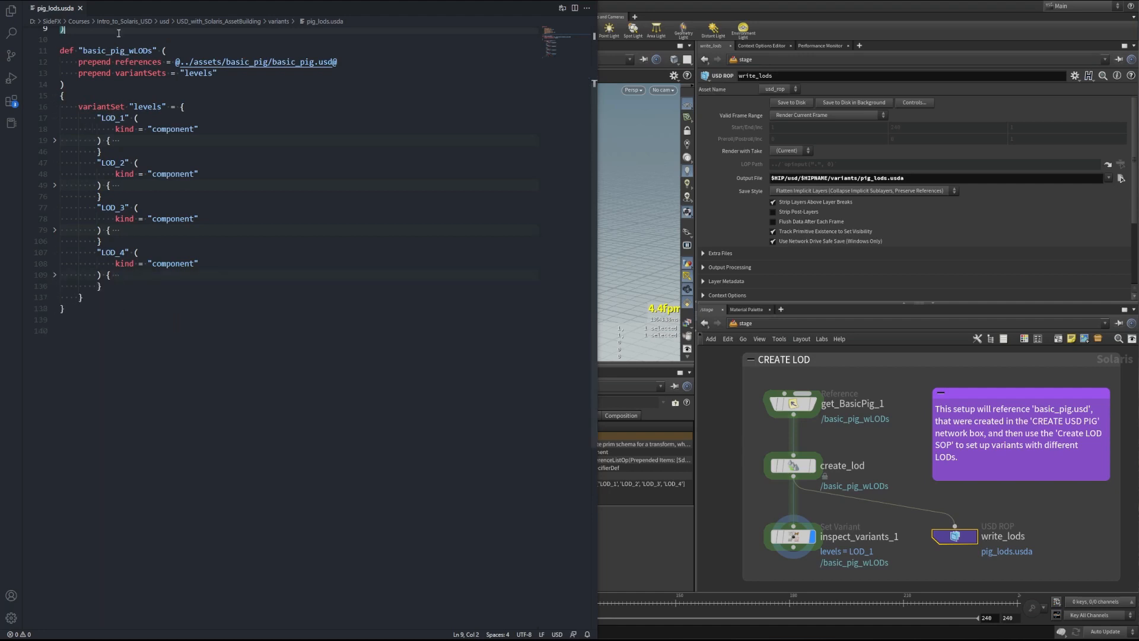
scroll(119, 33, up, 3)
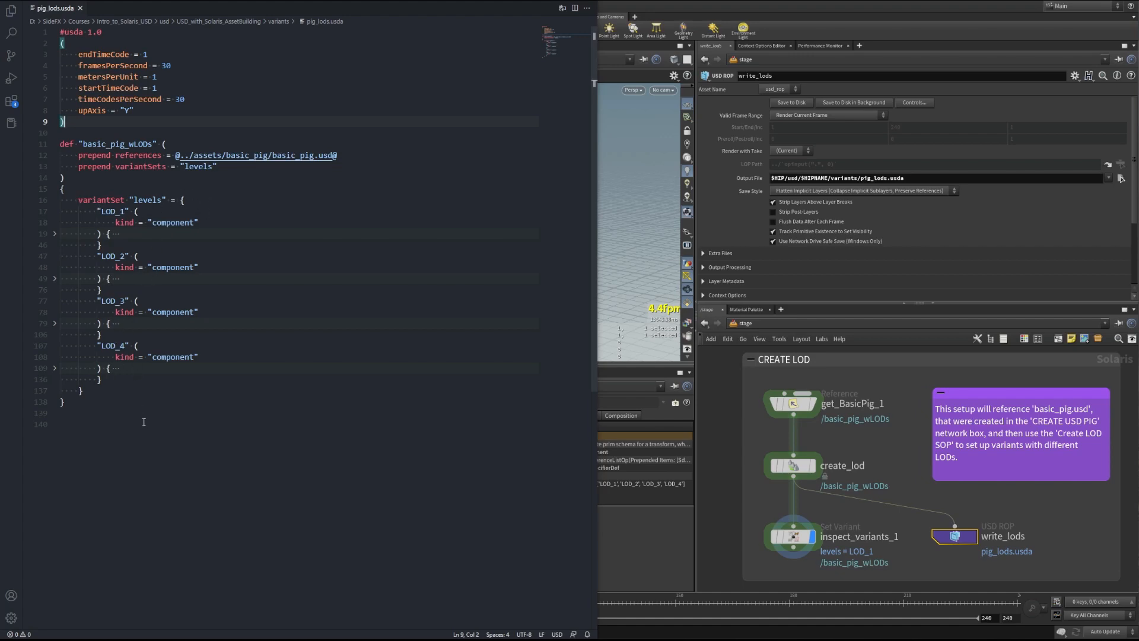
click(55, 235)
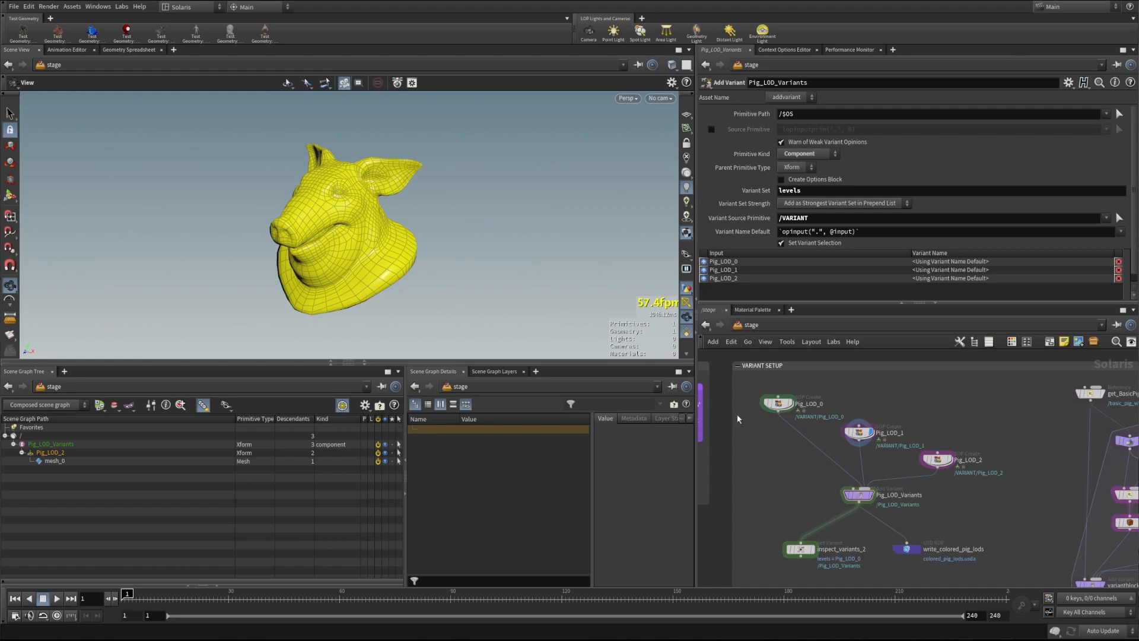
click(782, 404)
click(781, 404)
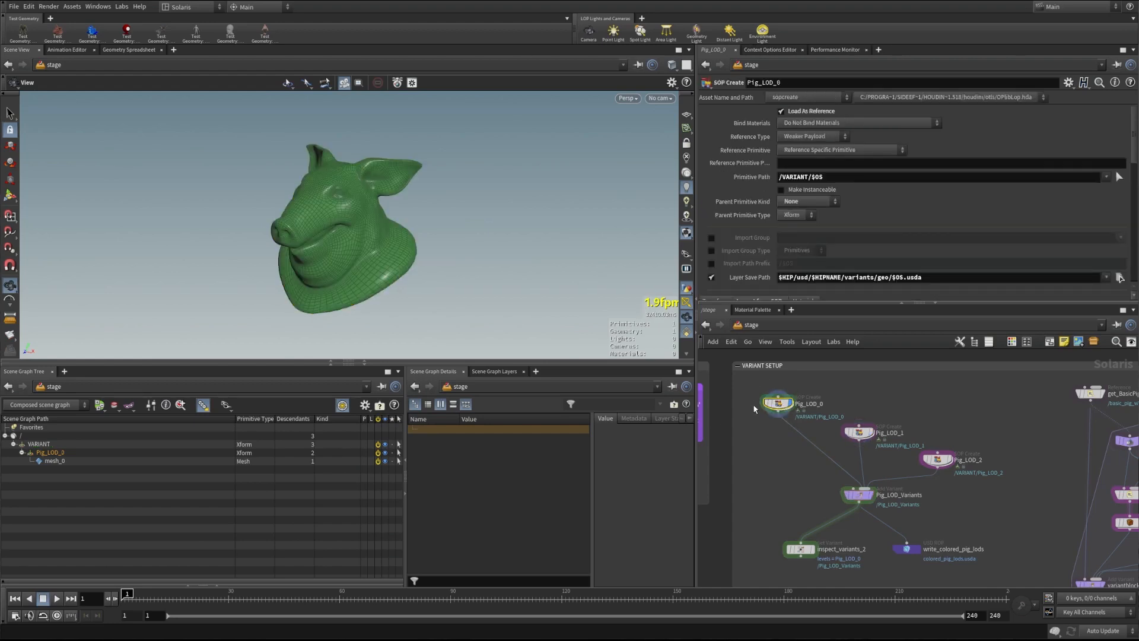
click(871, 431)
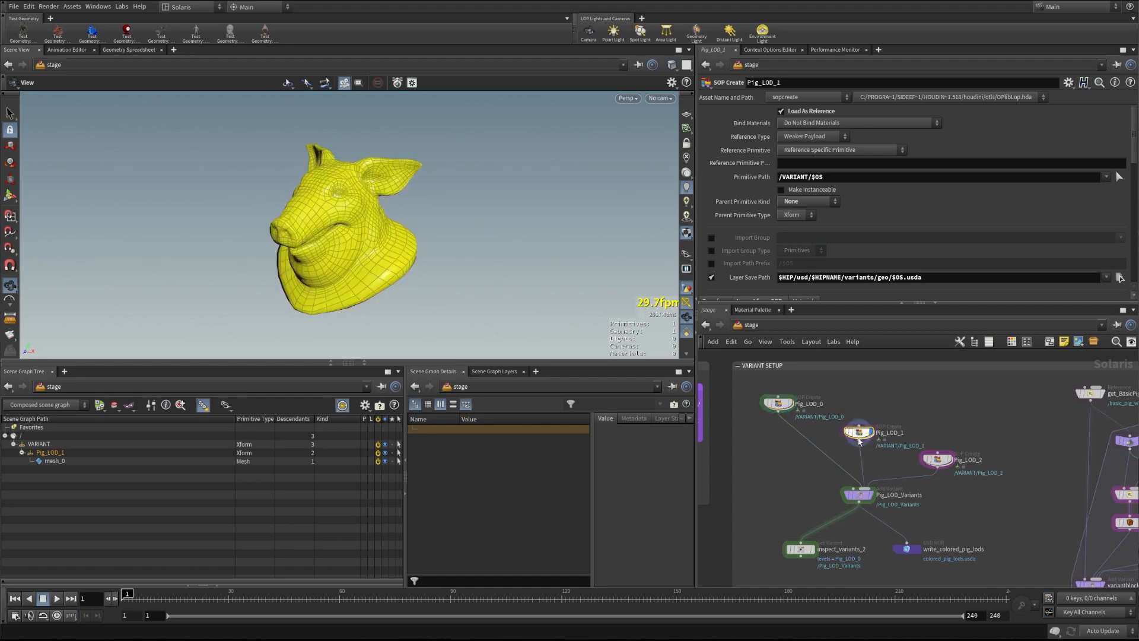
click(947, 462)
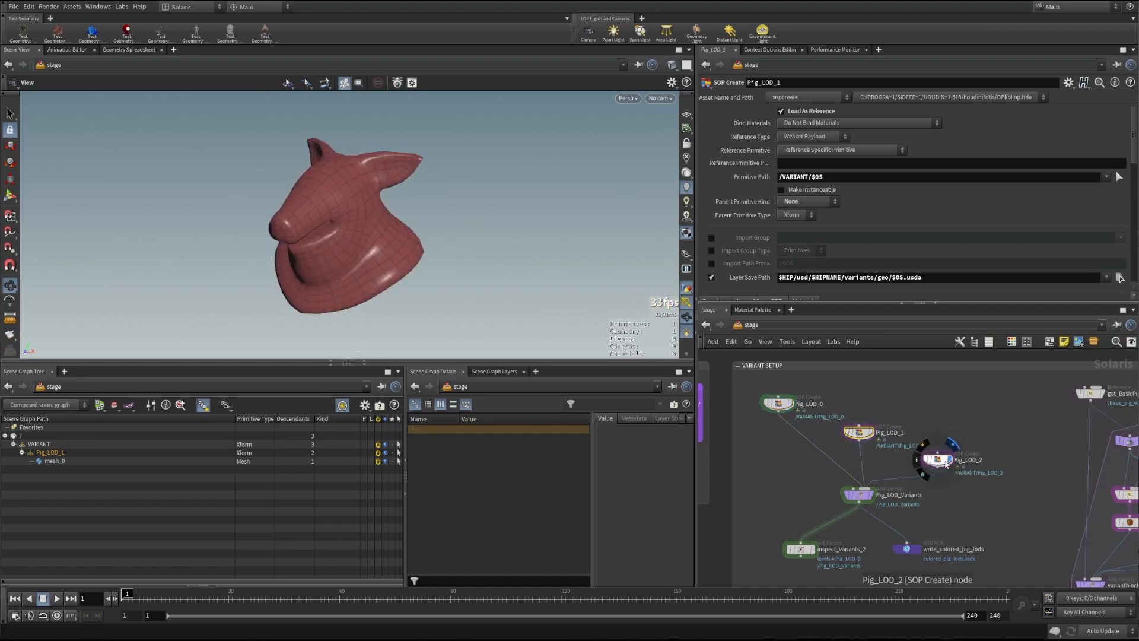
double_click(859, 432)
mouse_move(918, 386)
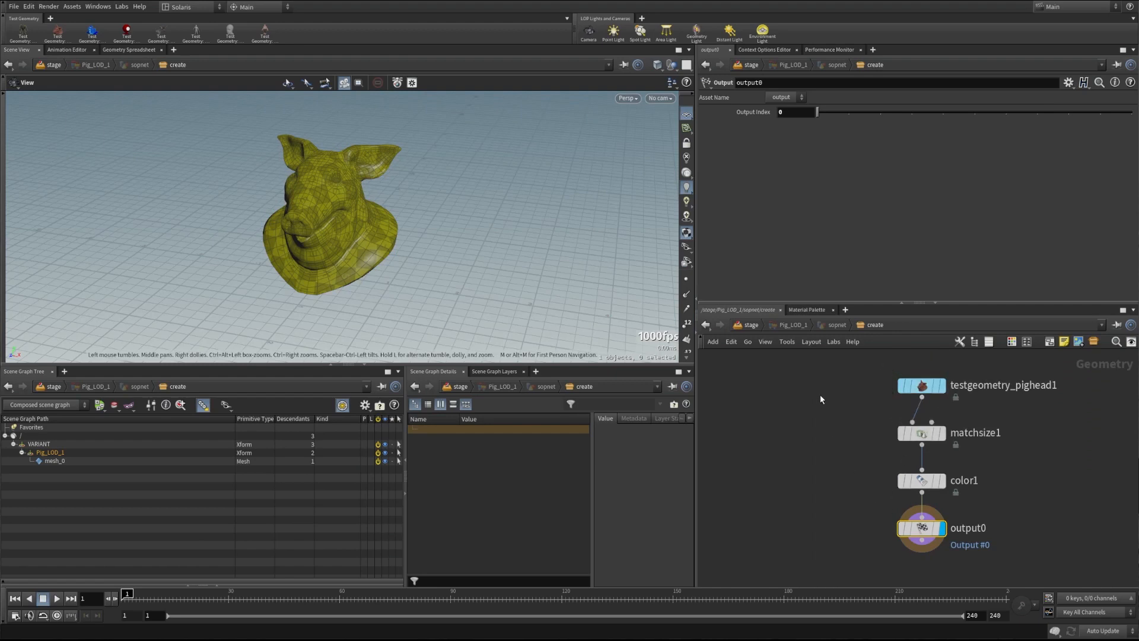
key(u)
mouse_move(791, 406)
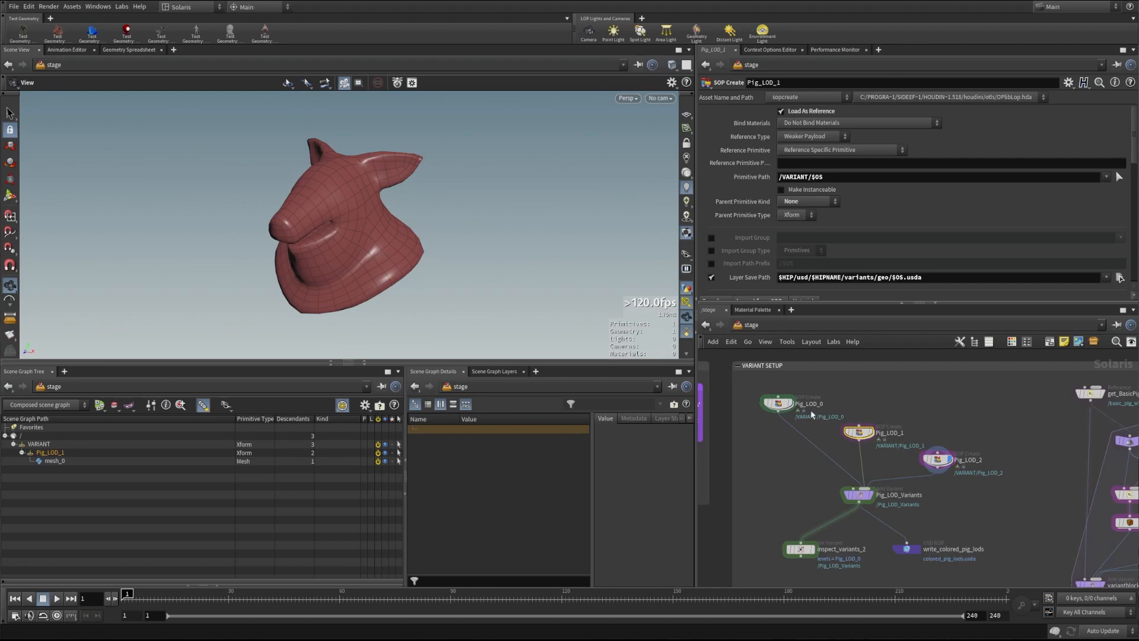
click(777, 403)
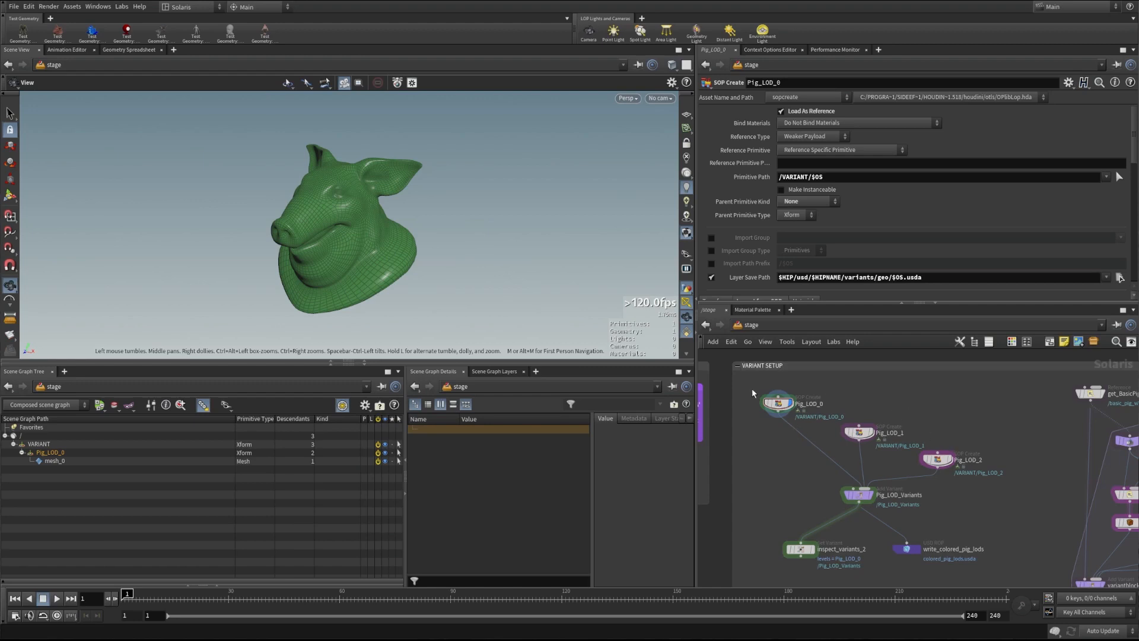
click(813, 405)
click(32, 445)
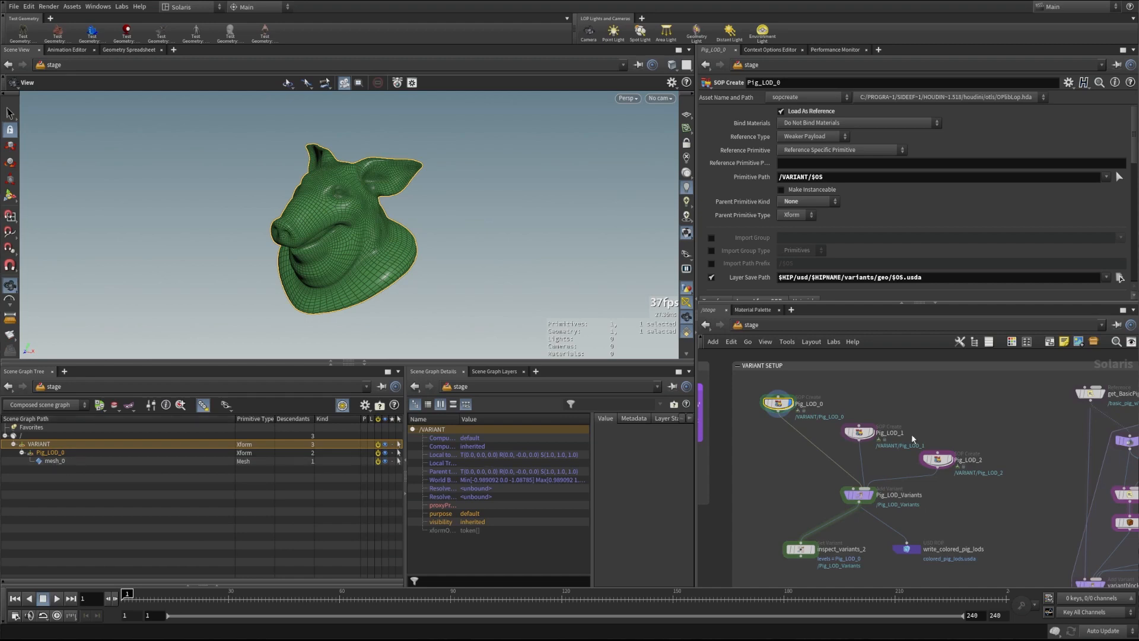
click(867, 433)
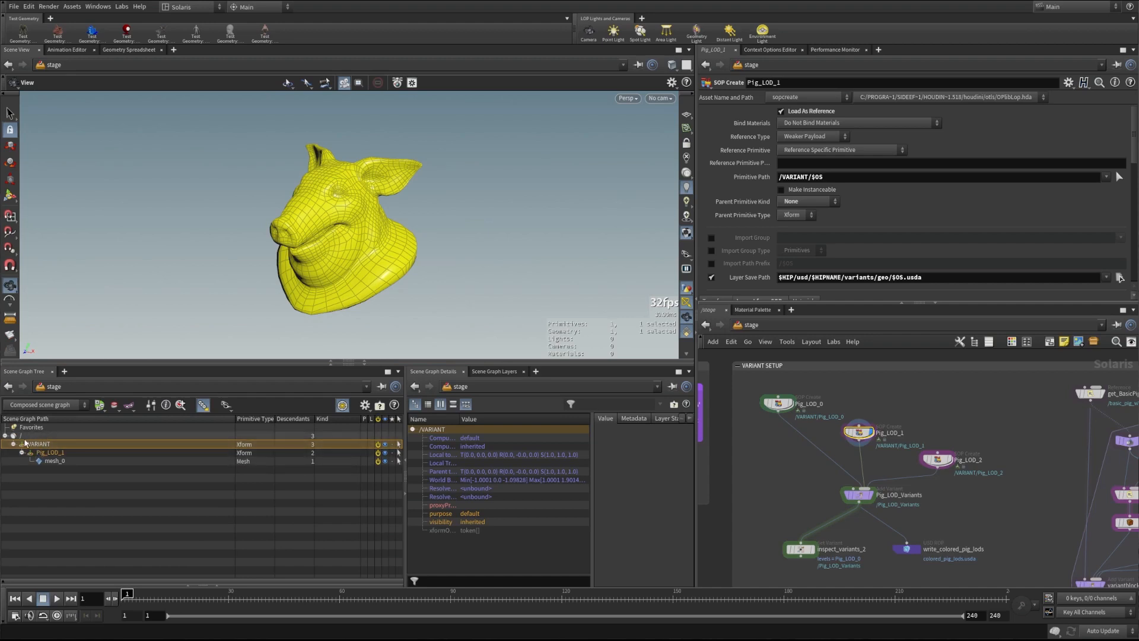
click(861, 496)
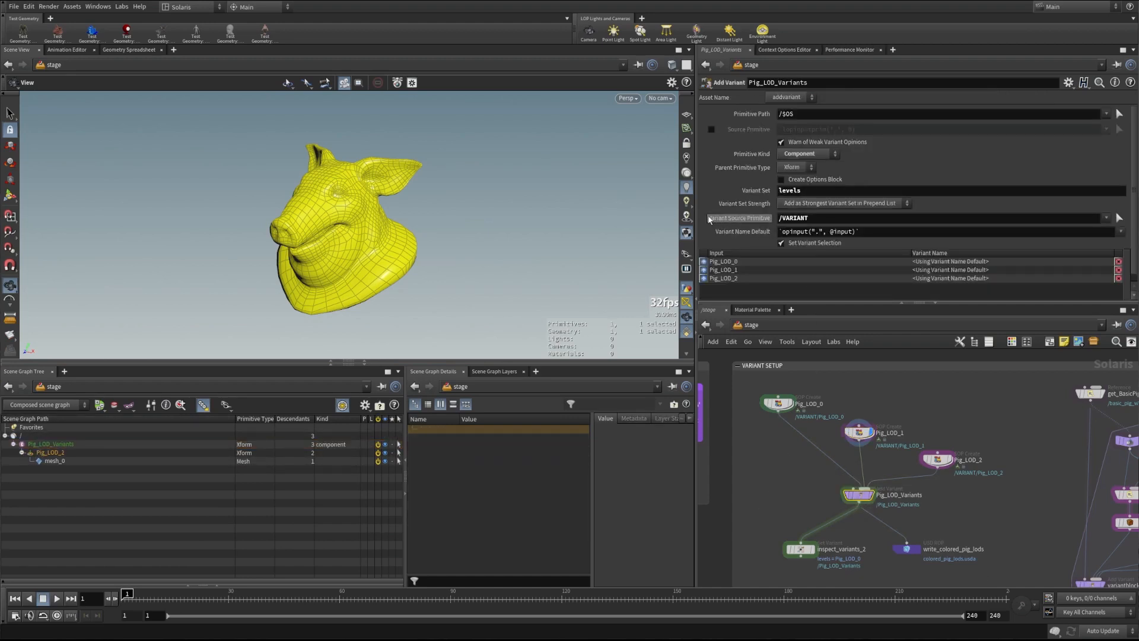
Review Pig_LOD_Variants' primitive paths (/VARIANT, /$OS) and display its combined output
drag(818, 219, 777, 220)
click(757, 452)
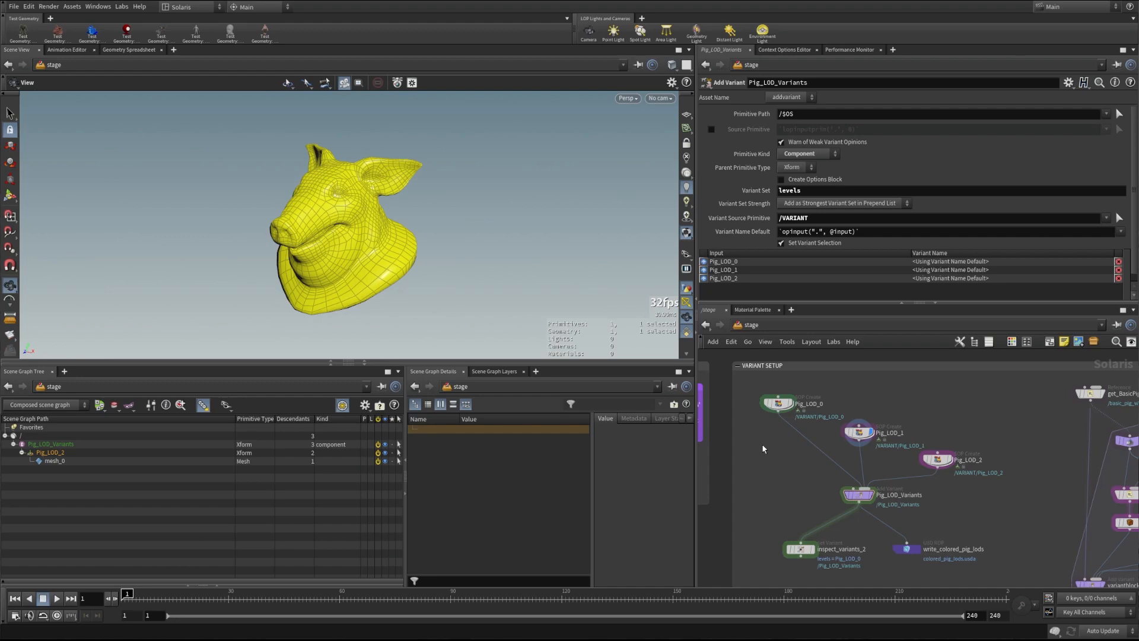
click(850, 492)
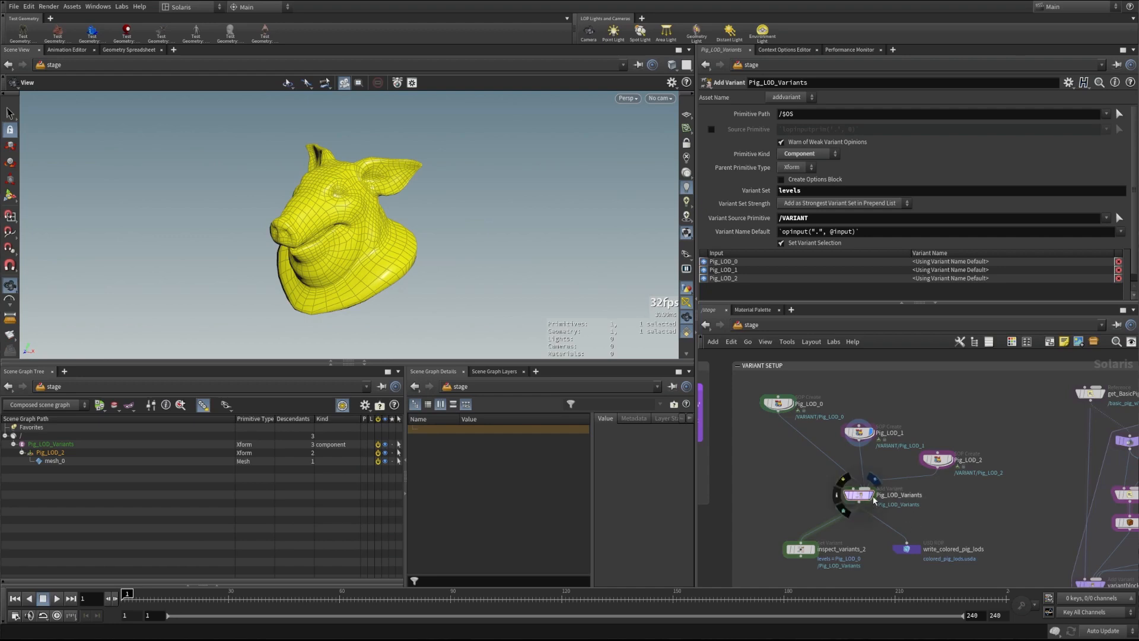
mouse_move(853, 498)
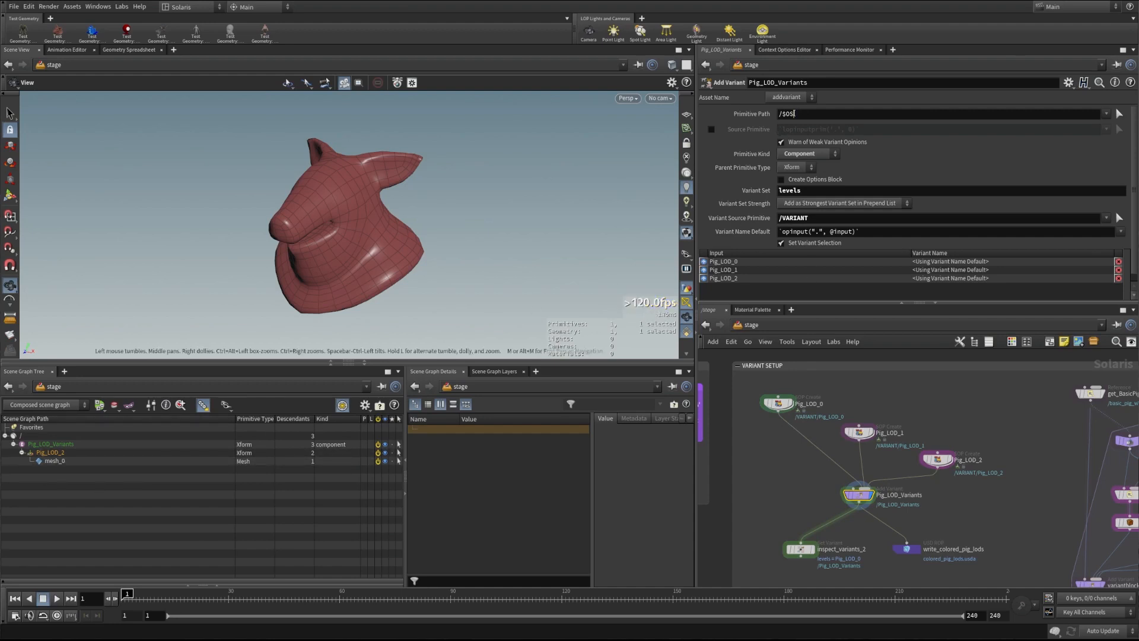
double_click(786, 114)
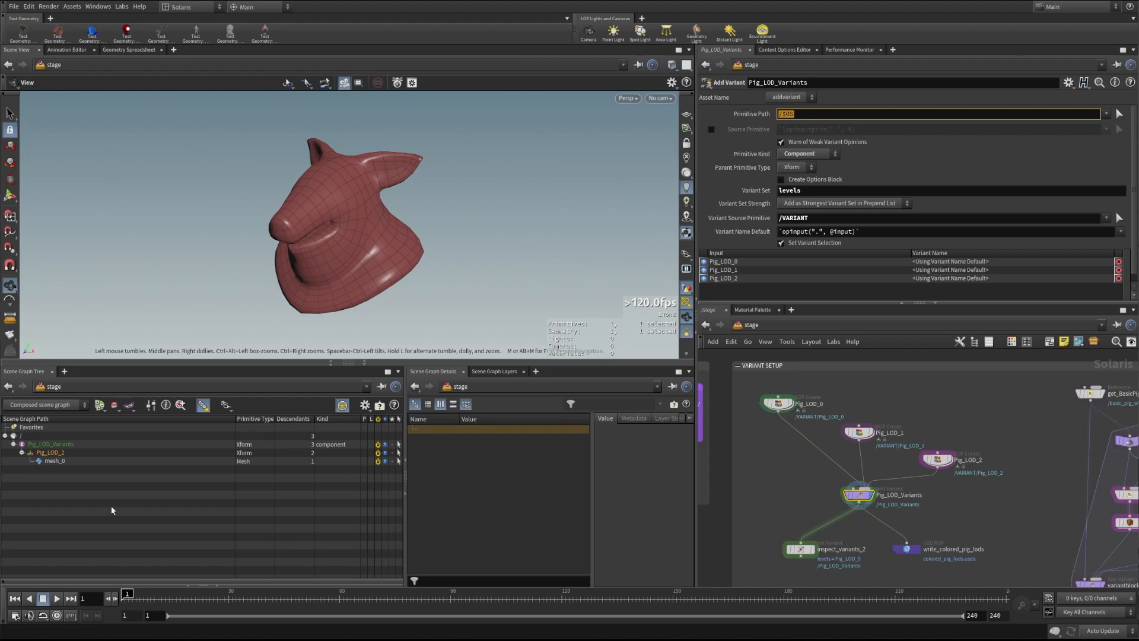
Cancel the node rename, save the .hip file, and check the 'levels' variant set name
double_click(882, 495)
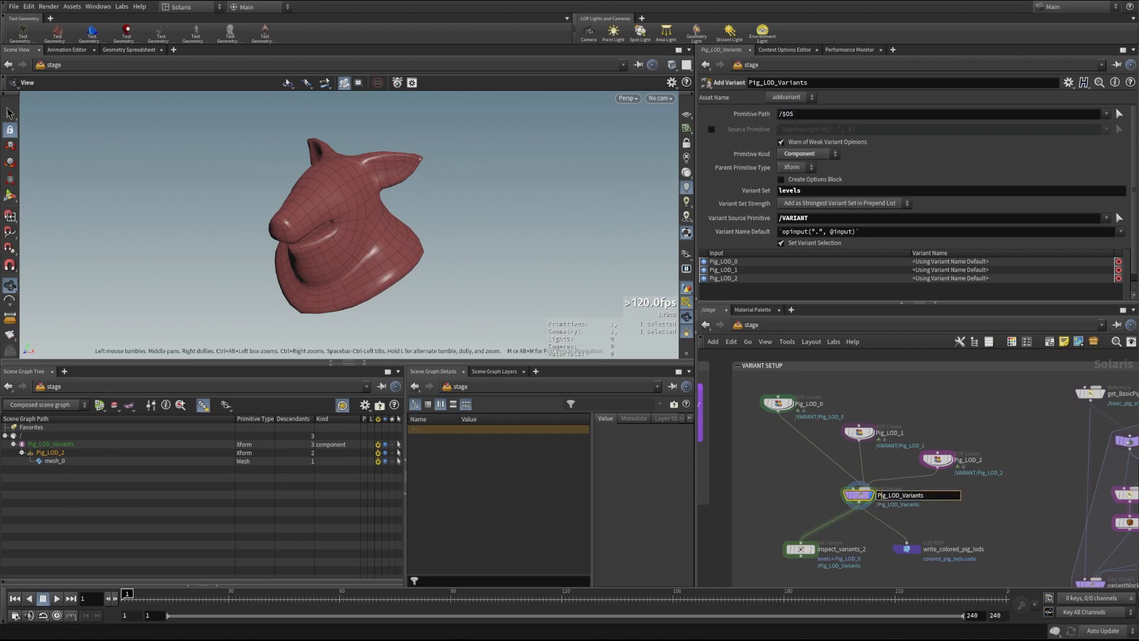
click(963, 525)
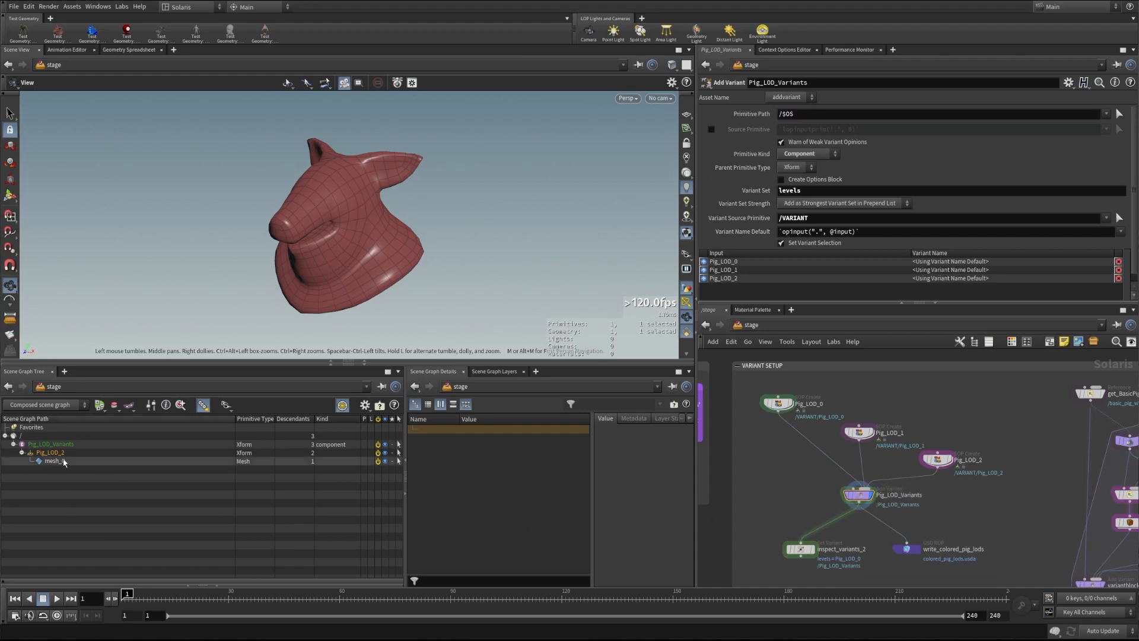
key(ctrl+s)
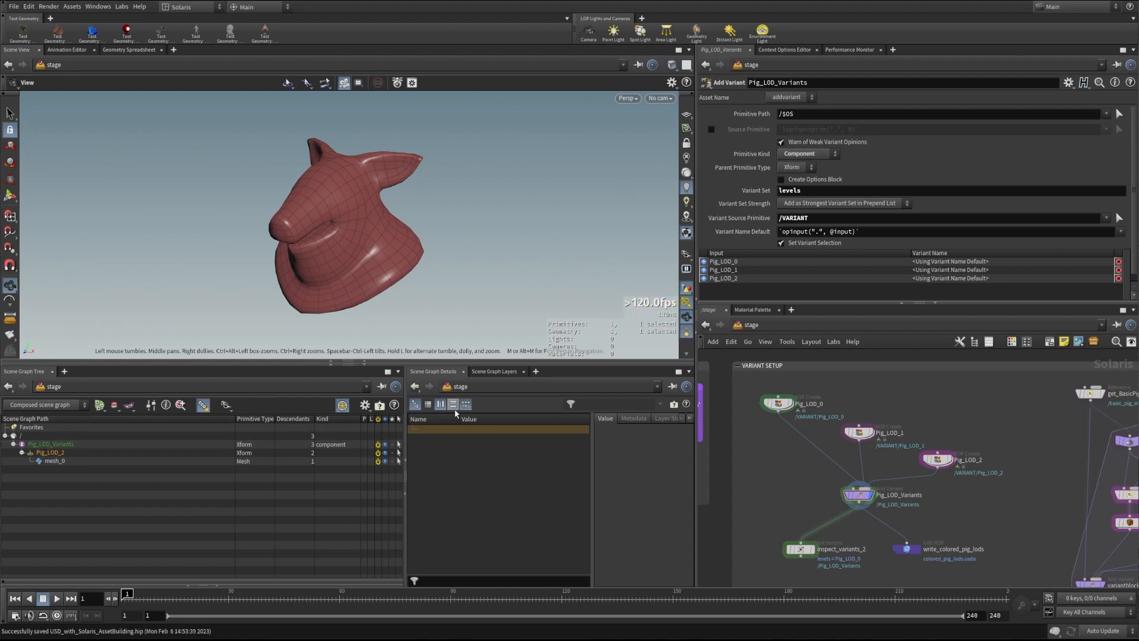
click(809, 191)
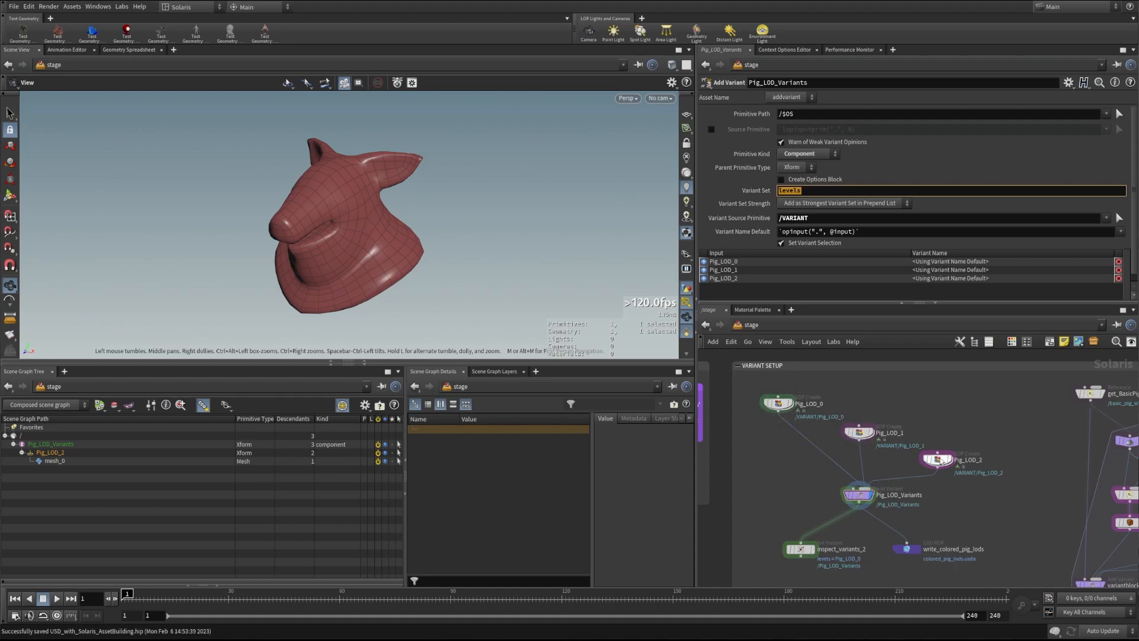
click(856, 496)
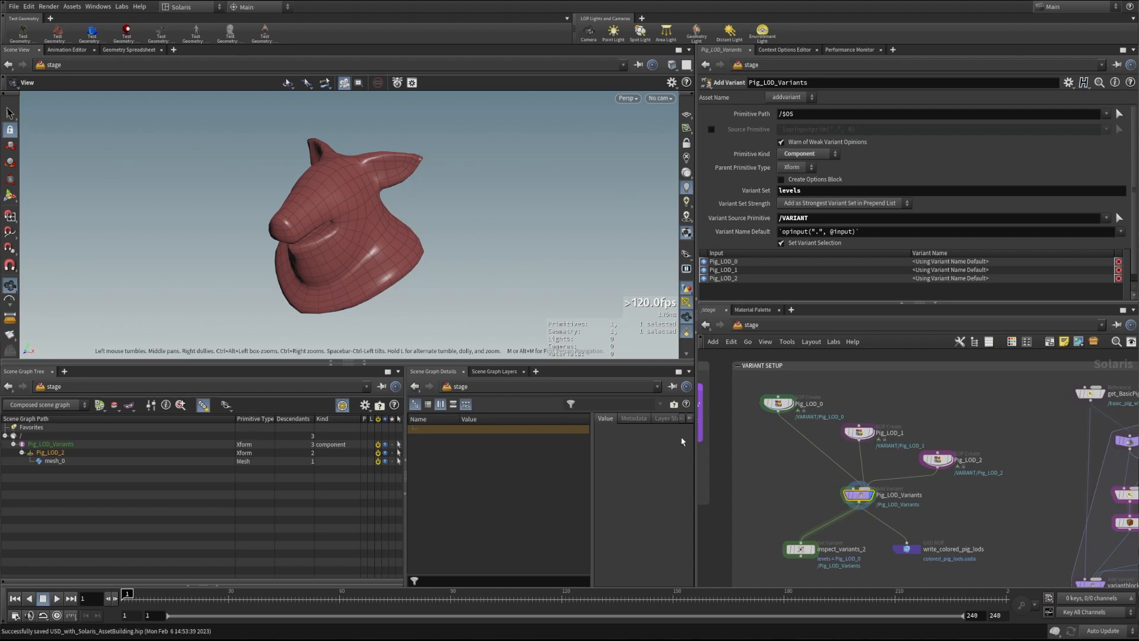
Add a Variants column showing levels:Pig_LOD_2 to the scene graph tree, then select write_colored_pig_lods
click(365, 405)
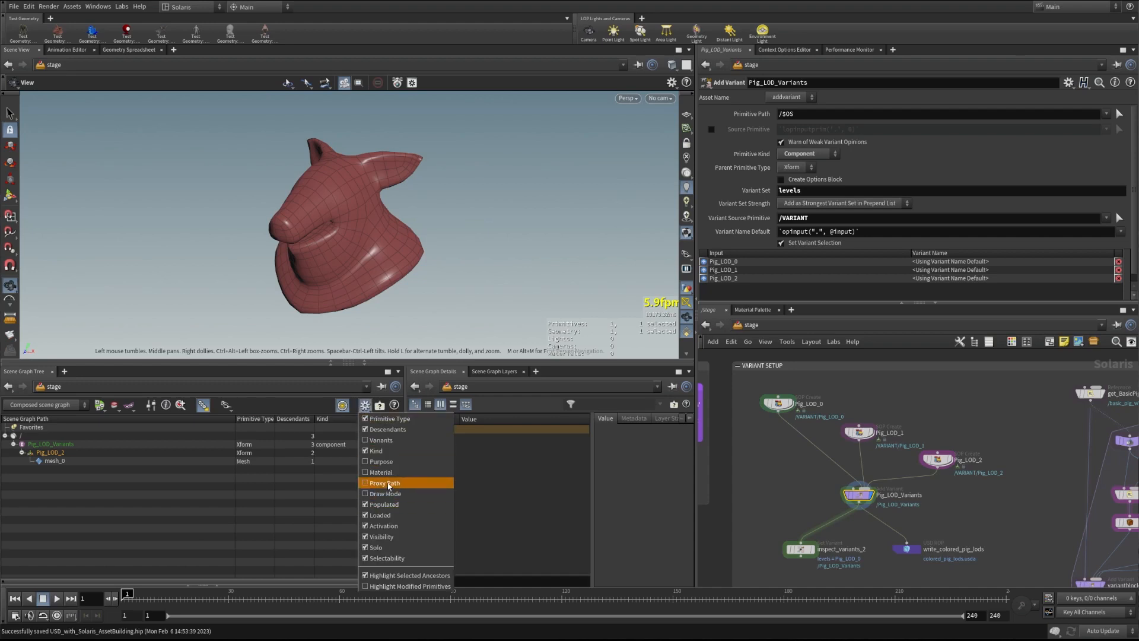
click(379, 440)
drag(248, 419, 187, 419)
drag(257, 419, 308, 419)
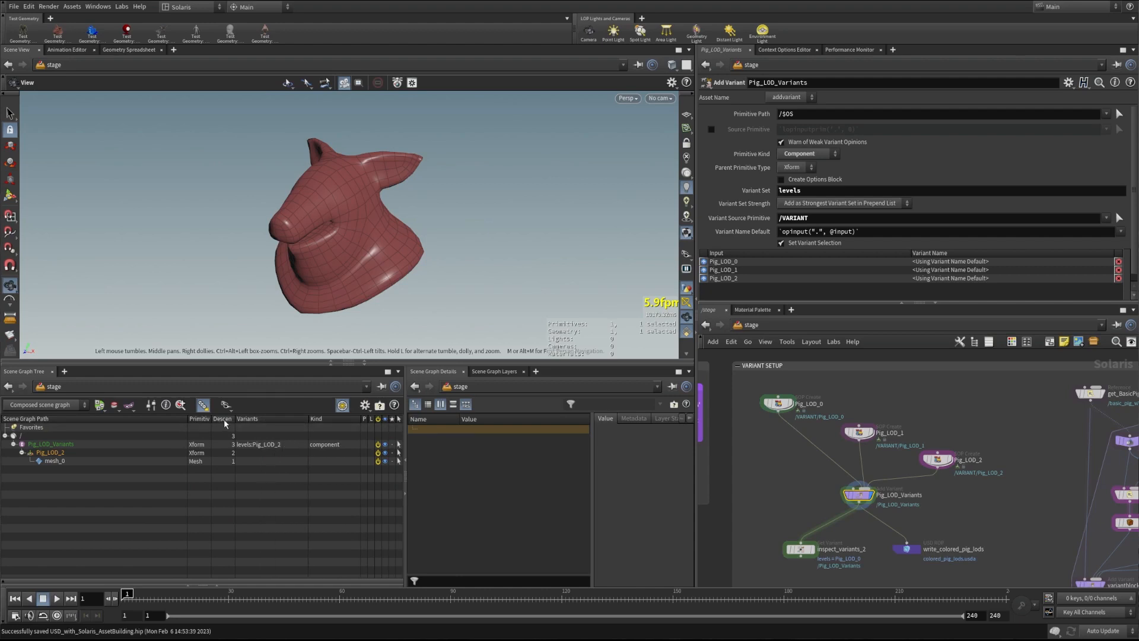
drag(235, 419, 248, 419)
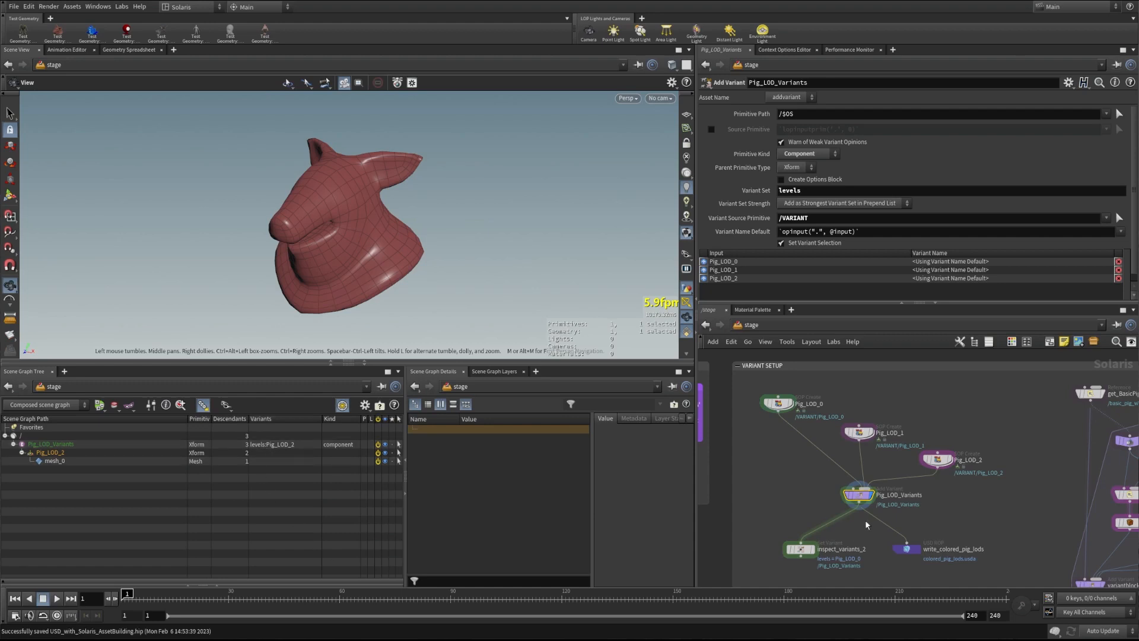
click(906, 549)
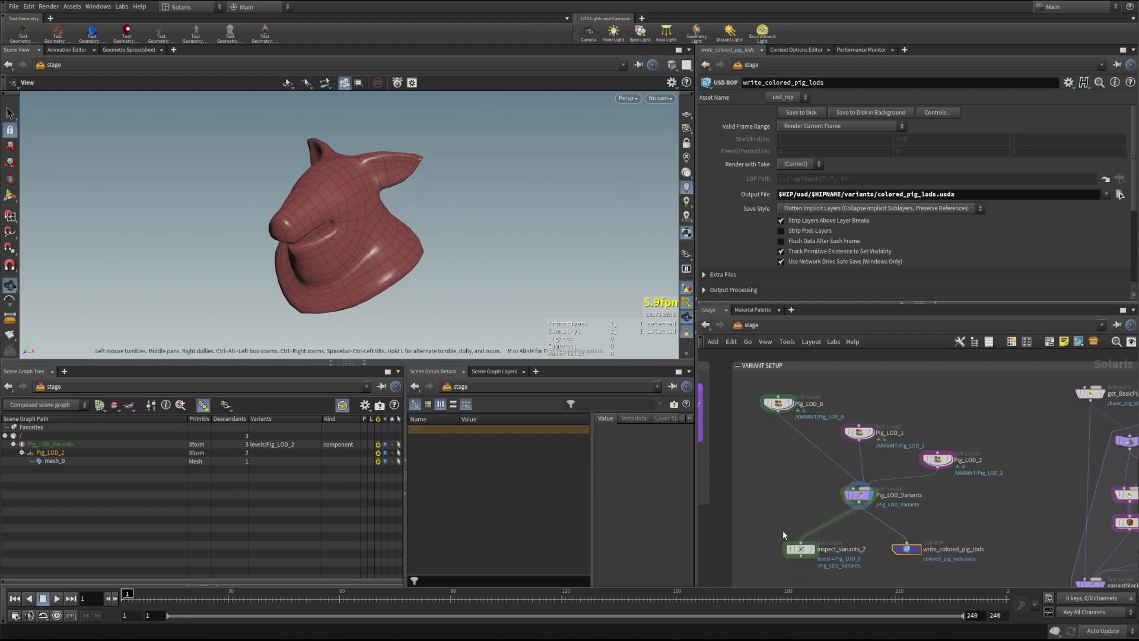
Display inspect_variants_2 and cycle its variant through Pig_LOD_1 and Pig_LOD_2 back to Pig_LOD_0
click(812, 549)
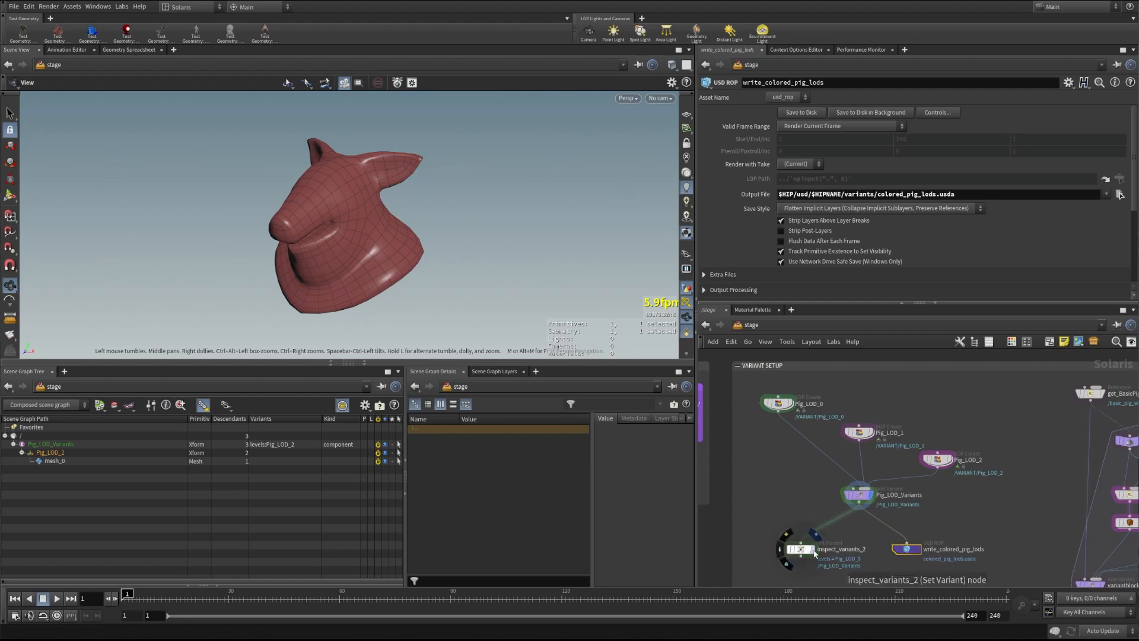
click(801, 551)
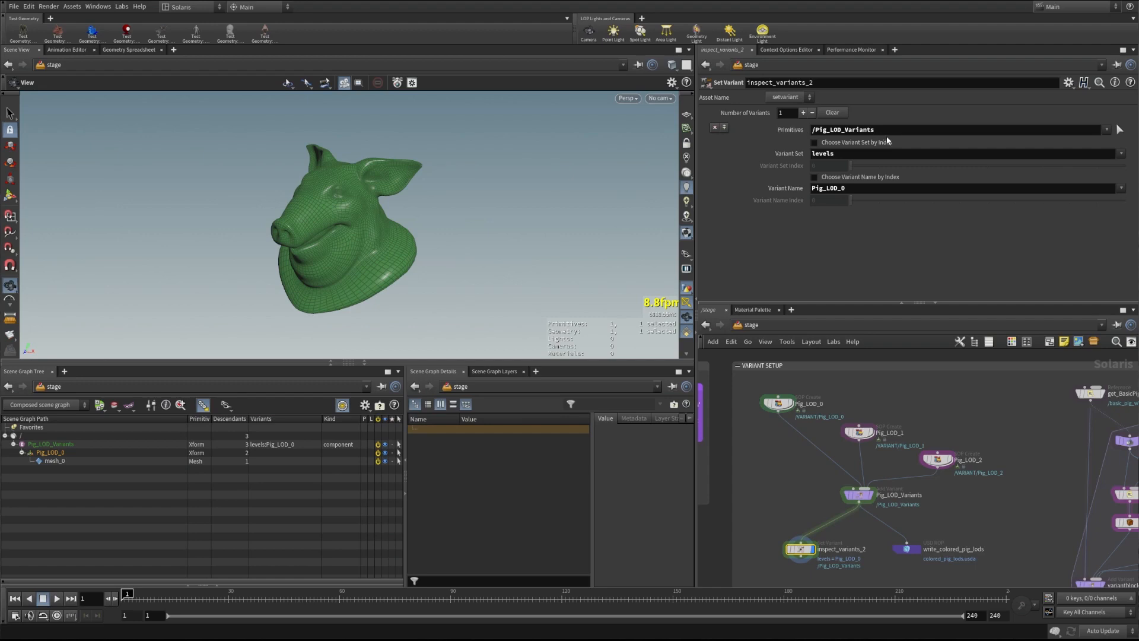
click(1119, 187)
click(1124, 210)
click(1119, 187)
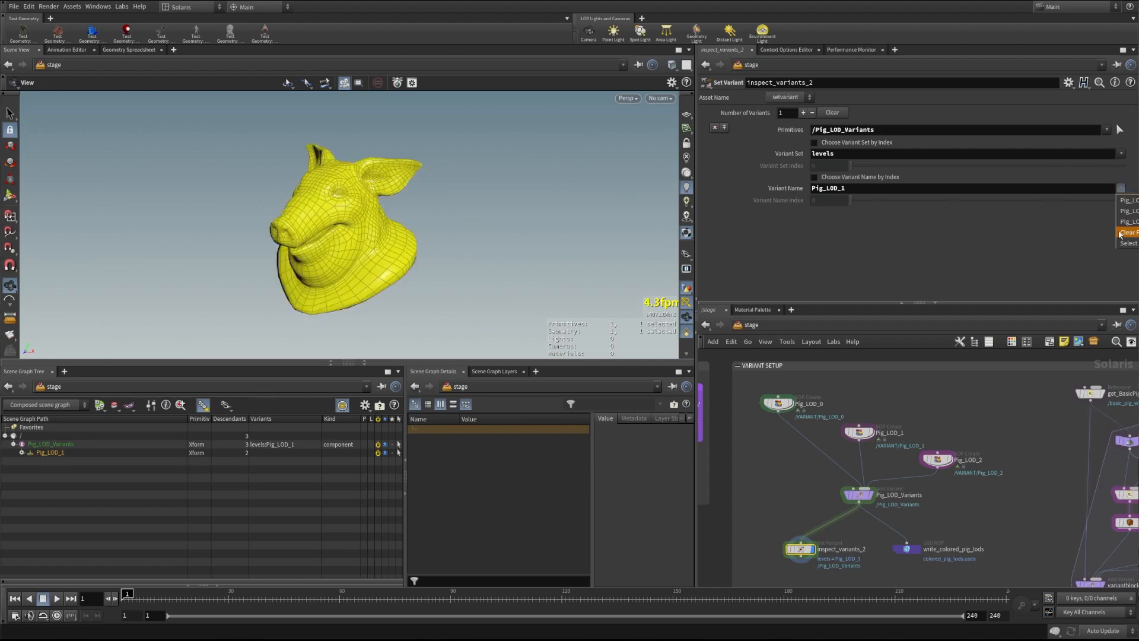
click(1125, 222)
click(1121, 187)
click(1125, 200)
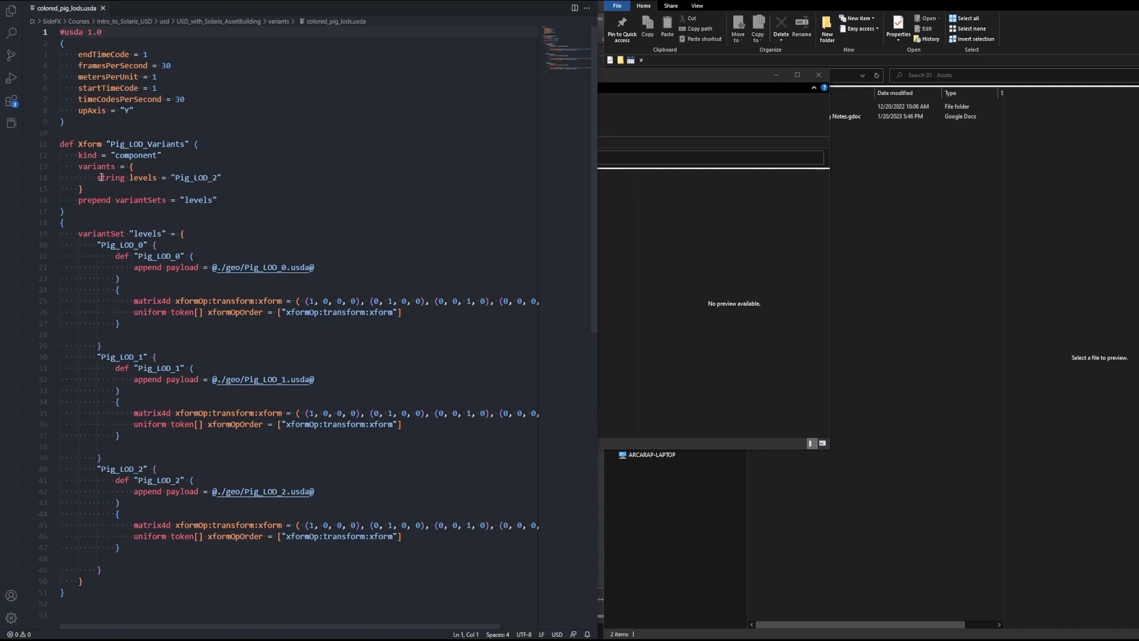
drag(76, 201, 223, 196)
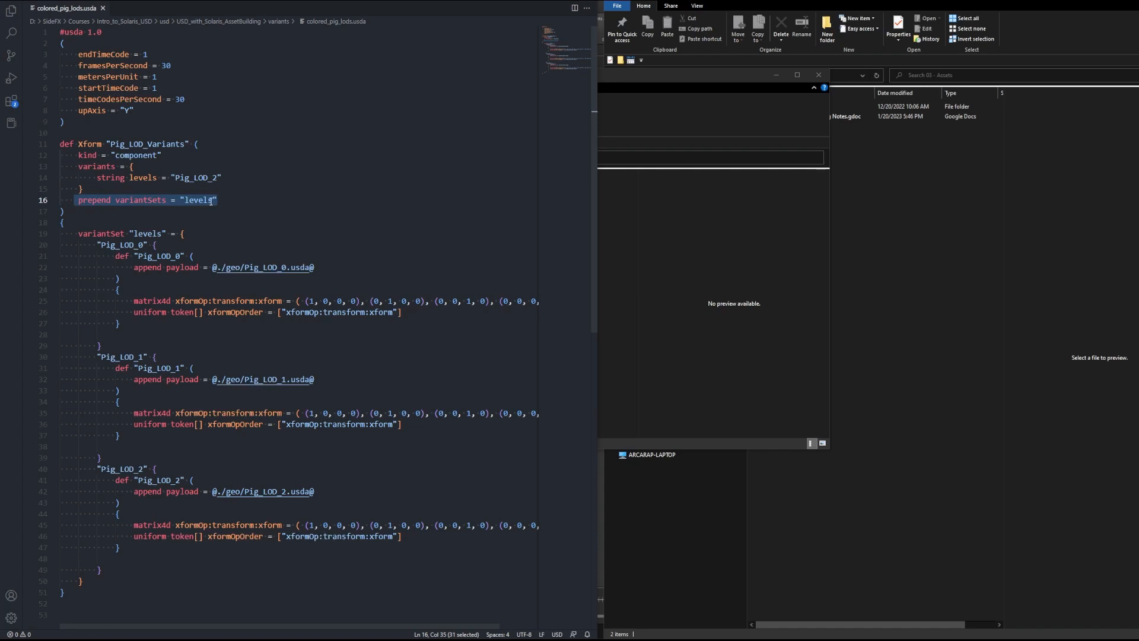
key(Up)
drag(96, 177, 223, 177)
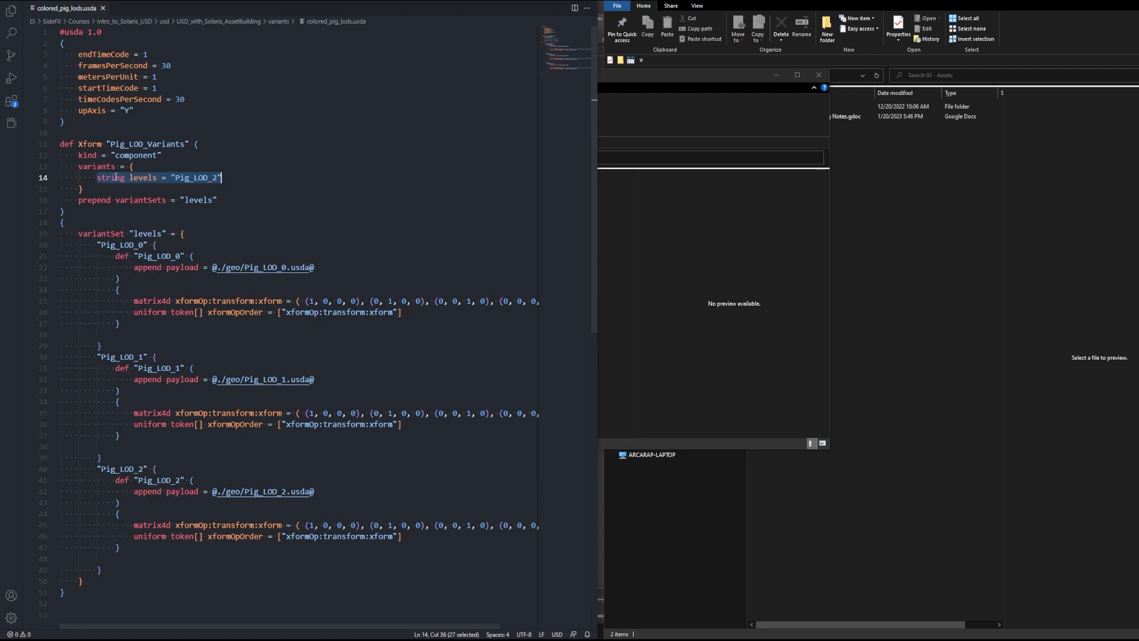
drag(109, 143, 183, 144)
click(164, 155)
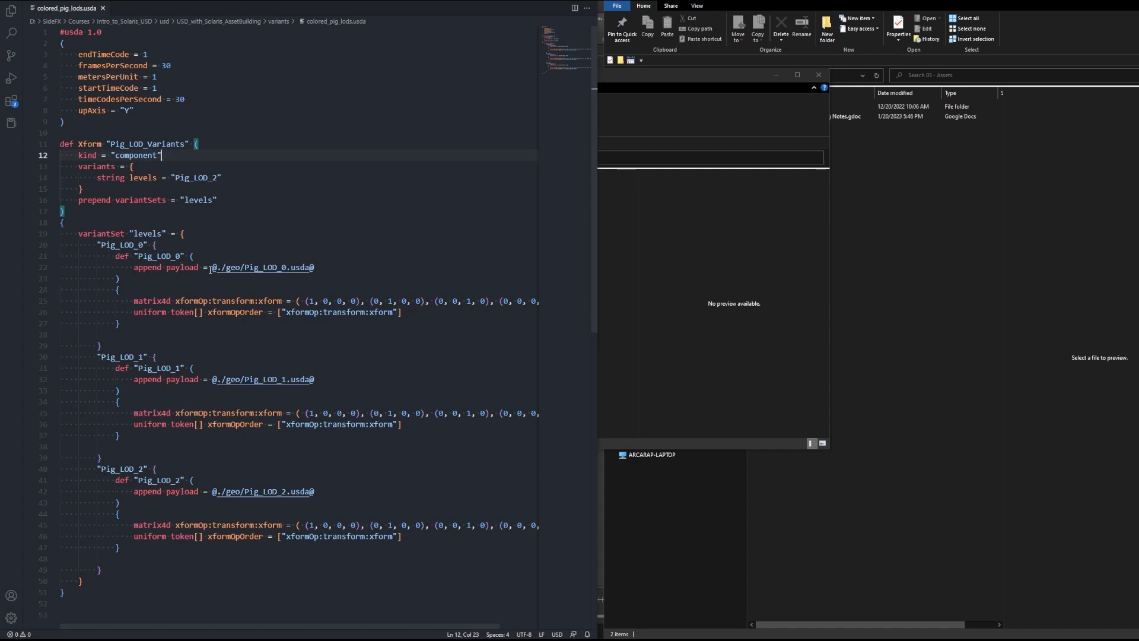
mouse_move(216, 268)
mouse_down()
mouse_move(306, 268)
mouse_move(216, 269)
mouse_up()
click(310, 268)
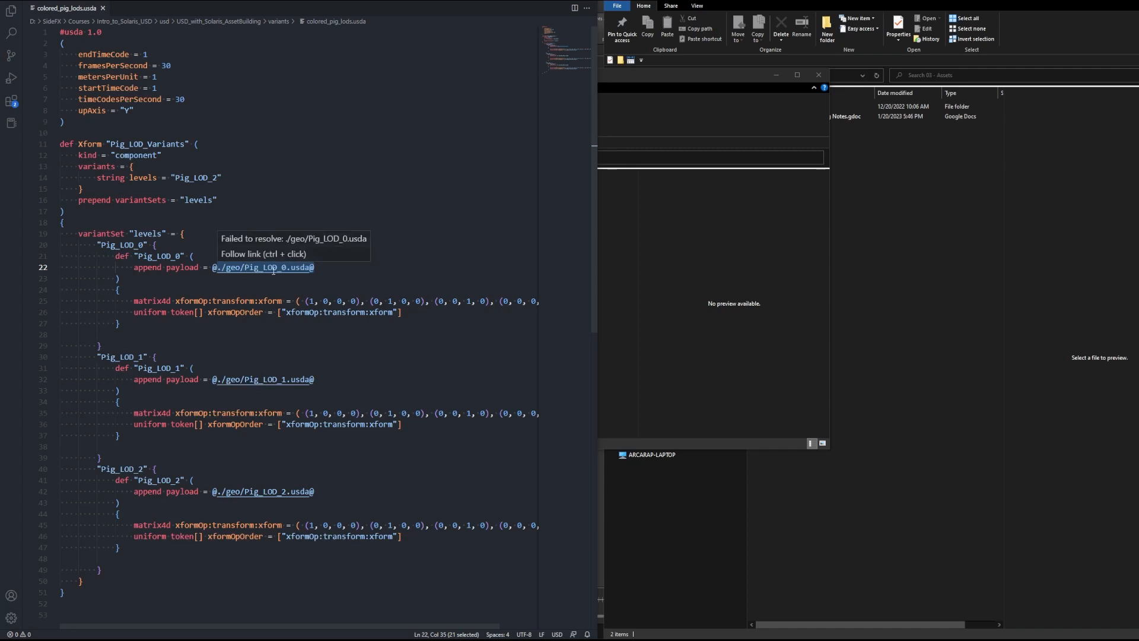
click(380, 282)
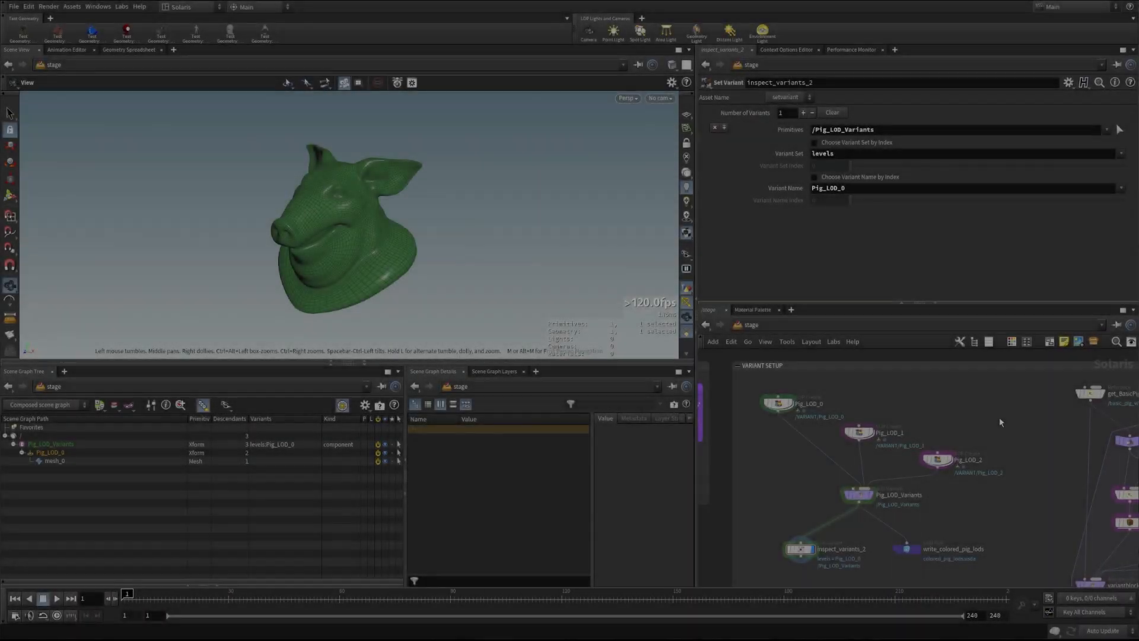
Display the get_BasicPig_2 reference and orbit around the pig
middle_drag(1000, 418, 716, 393)
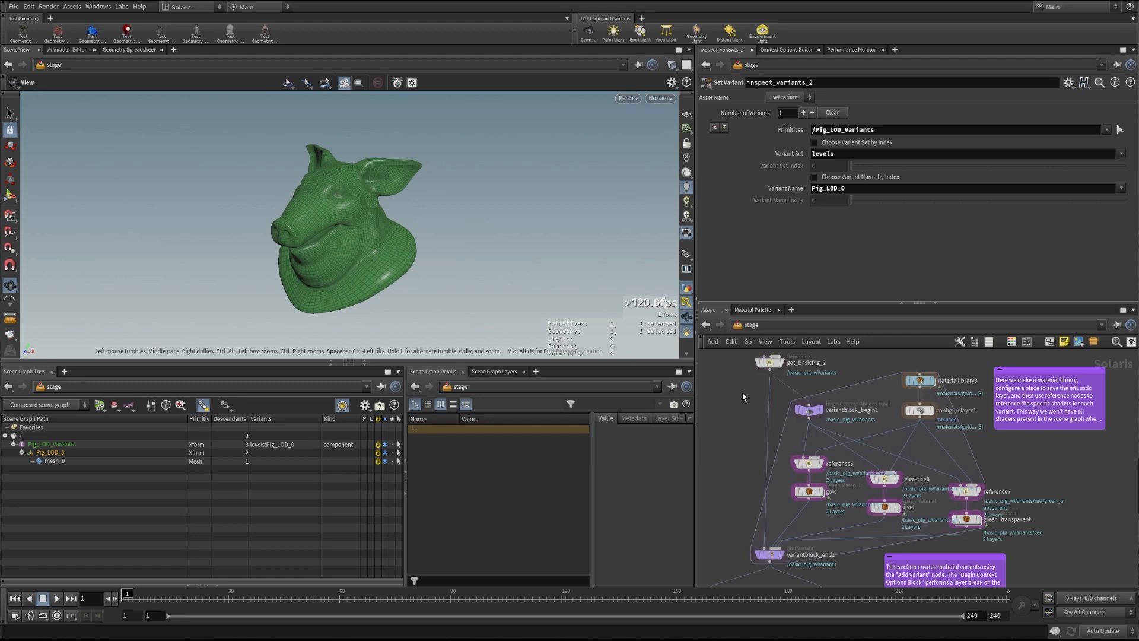
click(782, 363)
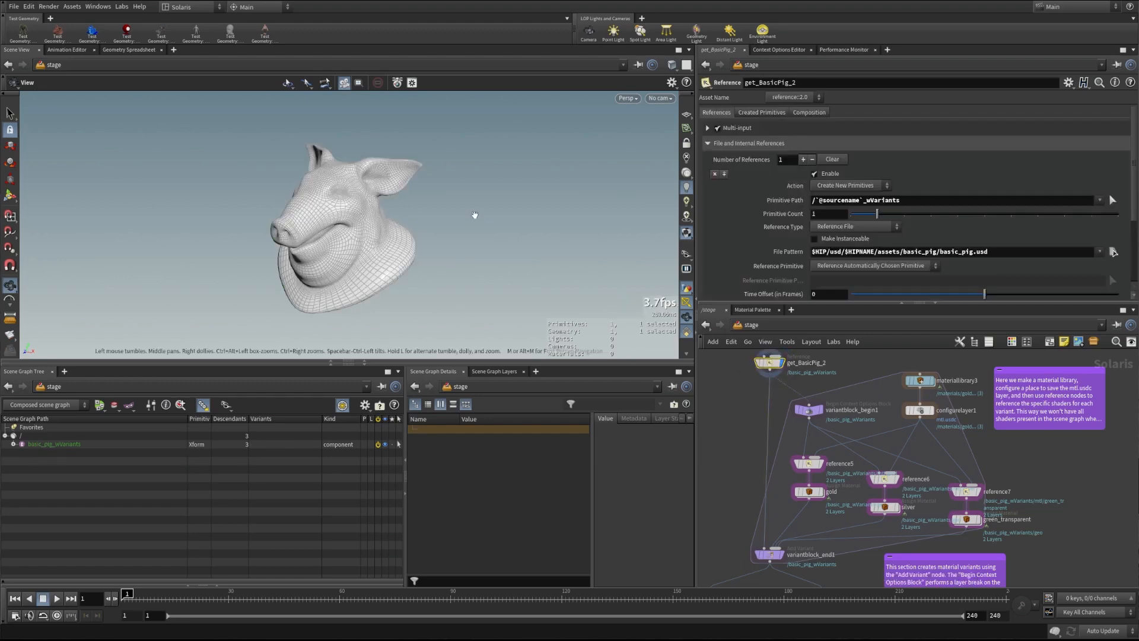
drag(328, 230, 343, 249)
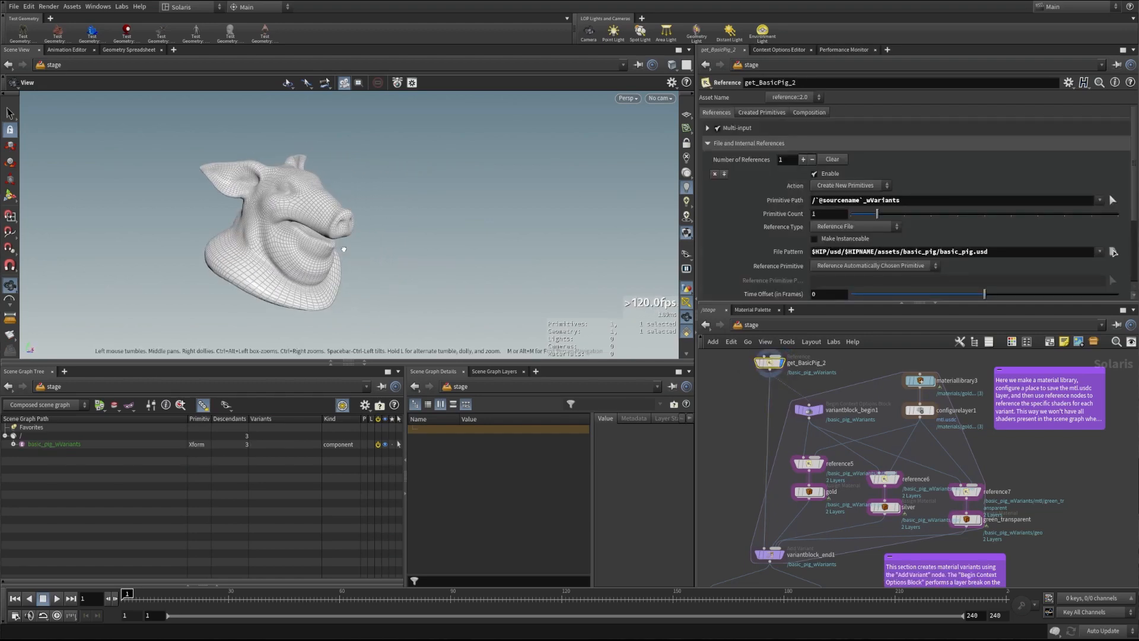
middle_drag(343, 249, 385, 245)
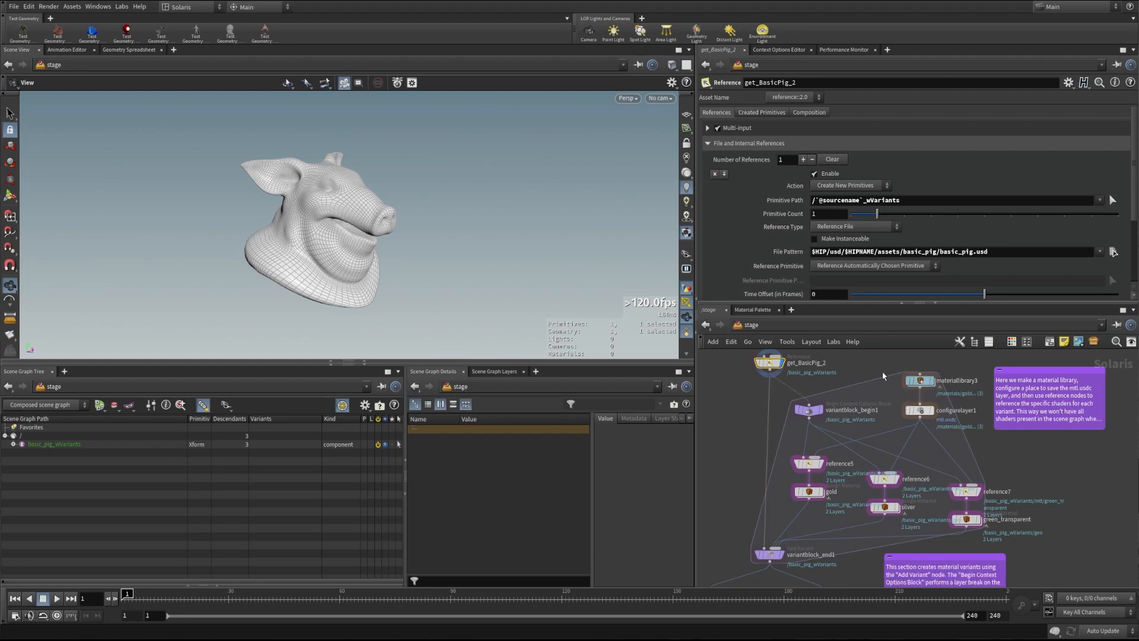
Inspect variantblock_begin1, save the scene, and select materiallibrary3 with its gold, silver, green_transparent materials
middle_drag(729, 520, 1045, 536)
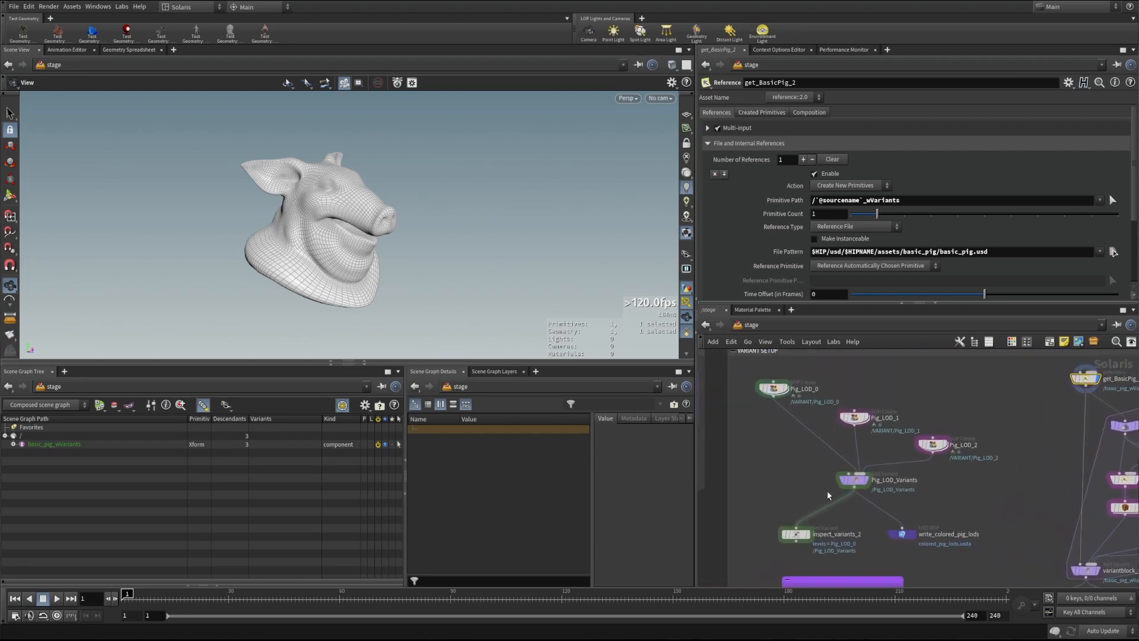
middle_drag(1044, 501, 740, 496)
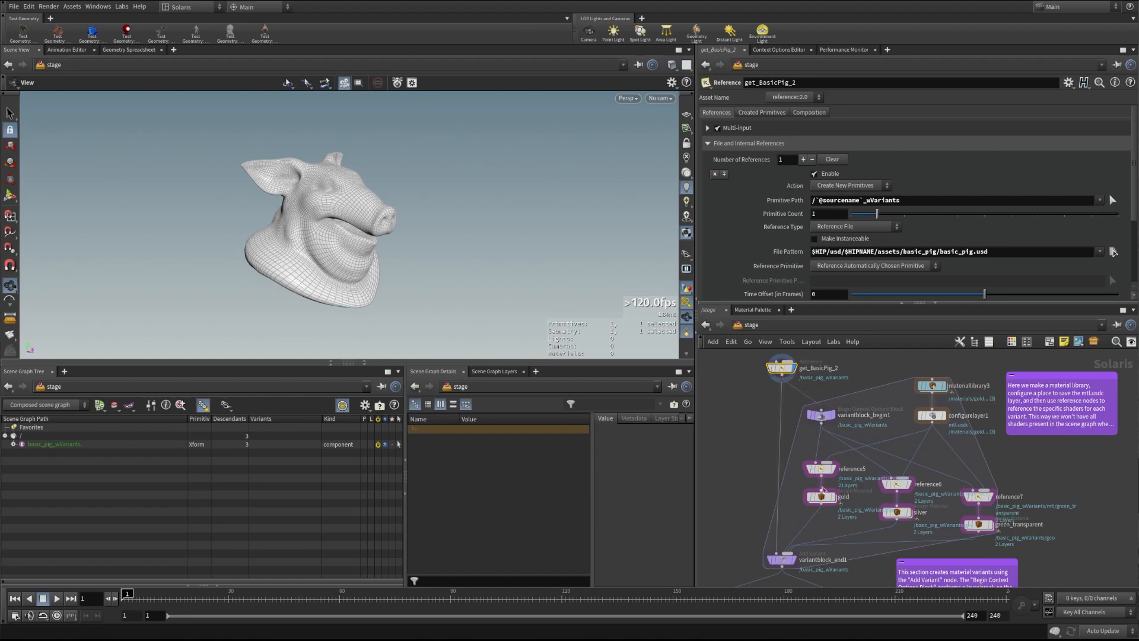
click(821, 416)
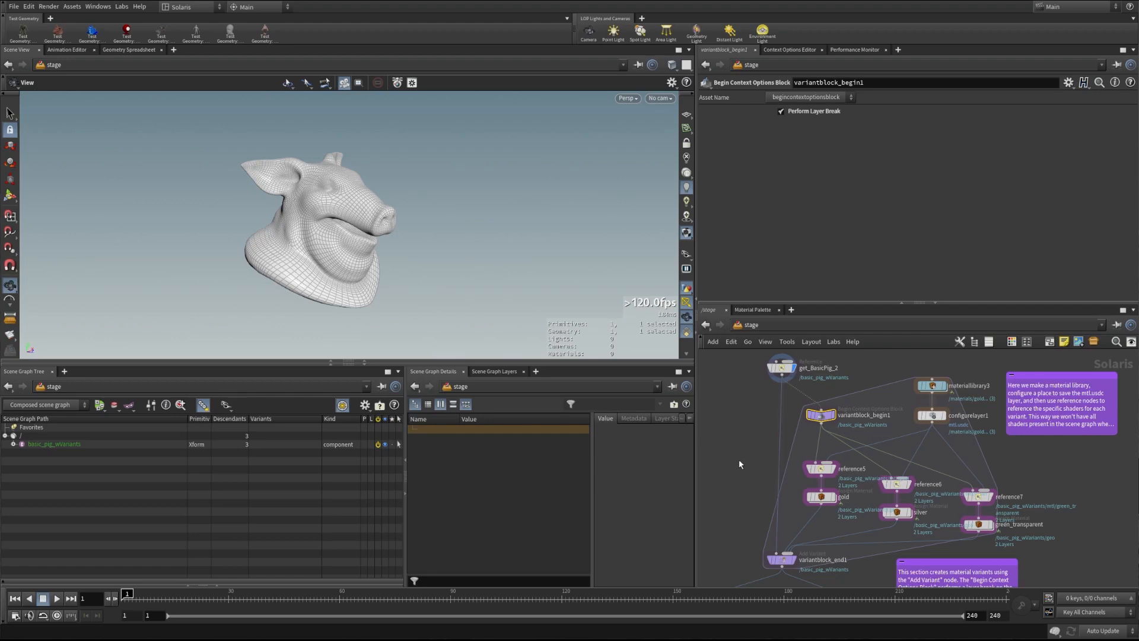
key(ctrl+s)
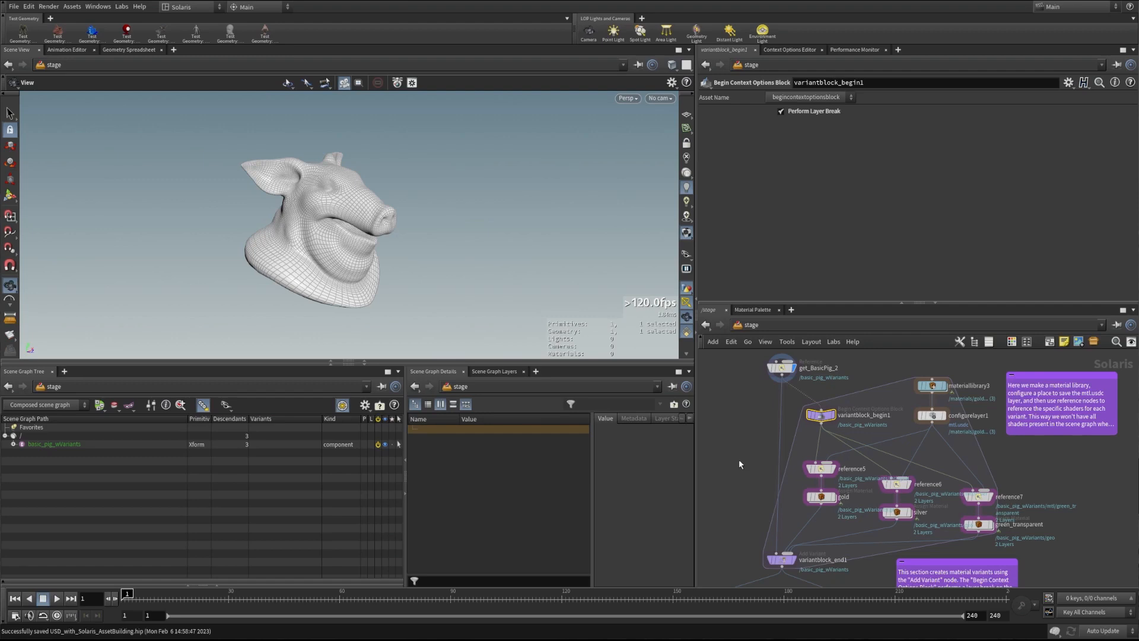
click(936, 386)
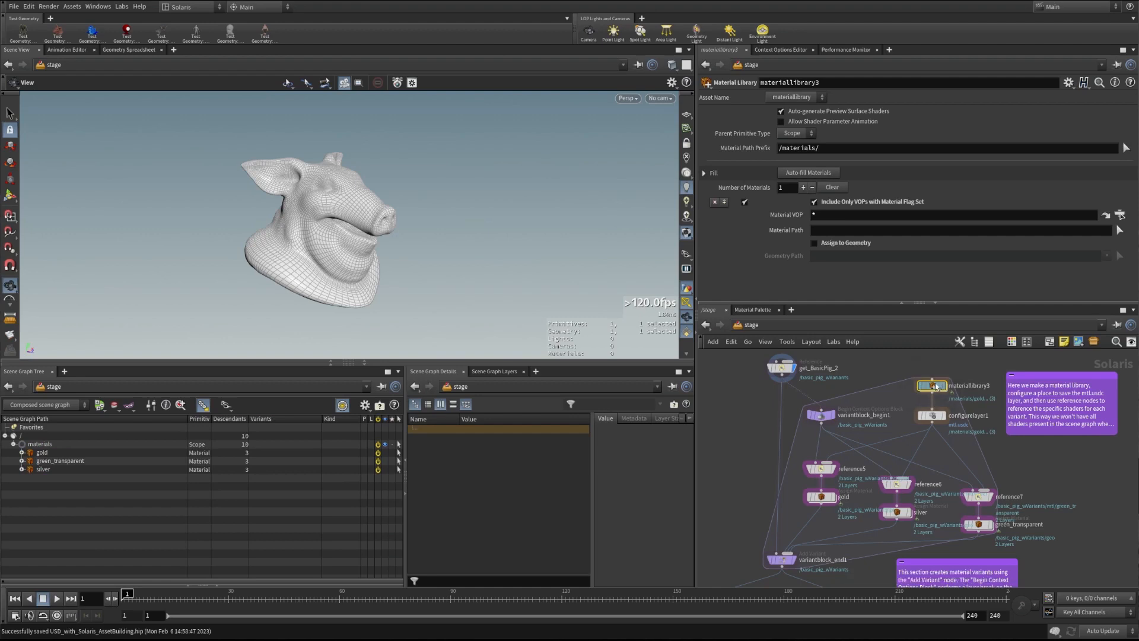
Browse inside materiallibrary3, then inspect configurelayer1 and reference5, which brings /materials/gold into /basic_pig_wVariants/mtl/gold
double_click(936, 386)
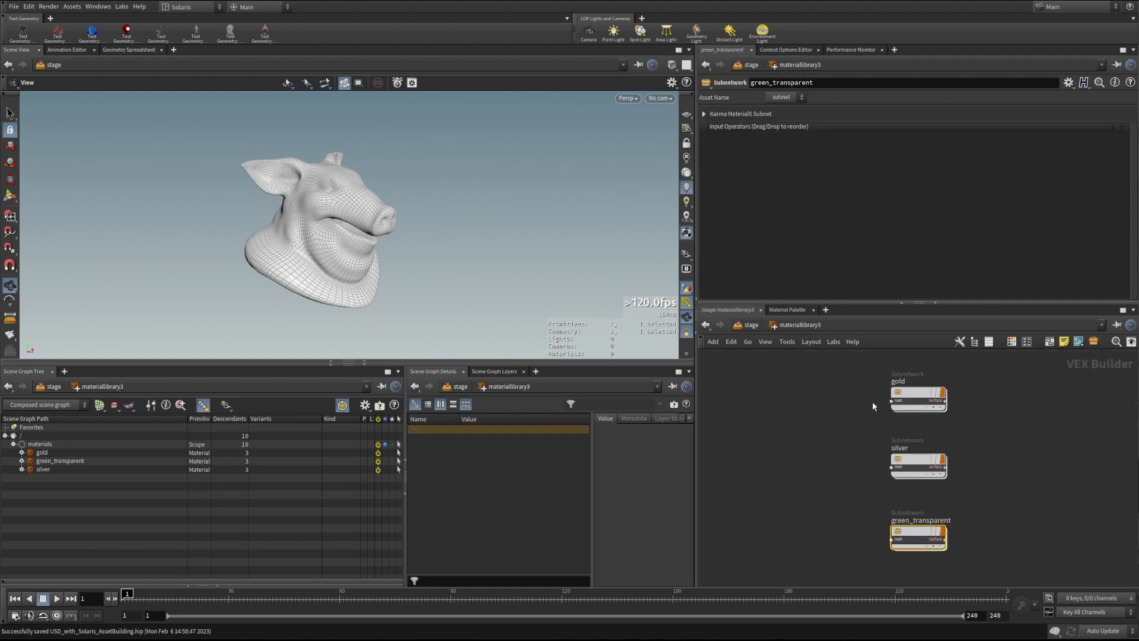
mouse_move(909, 392)
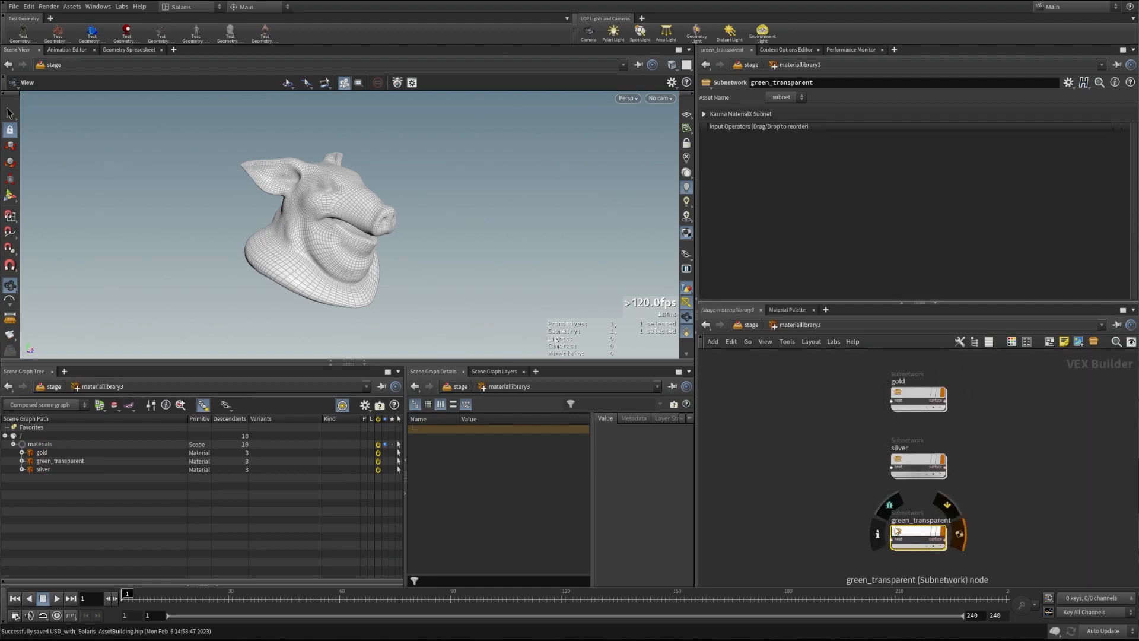
key(u)
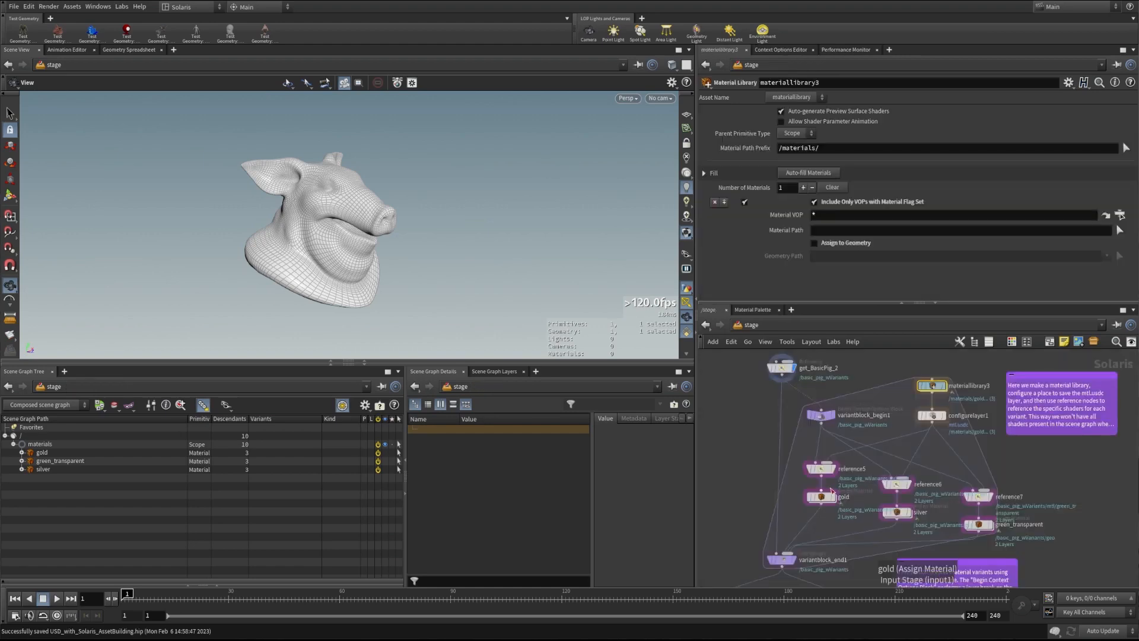
click(932, 415)
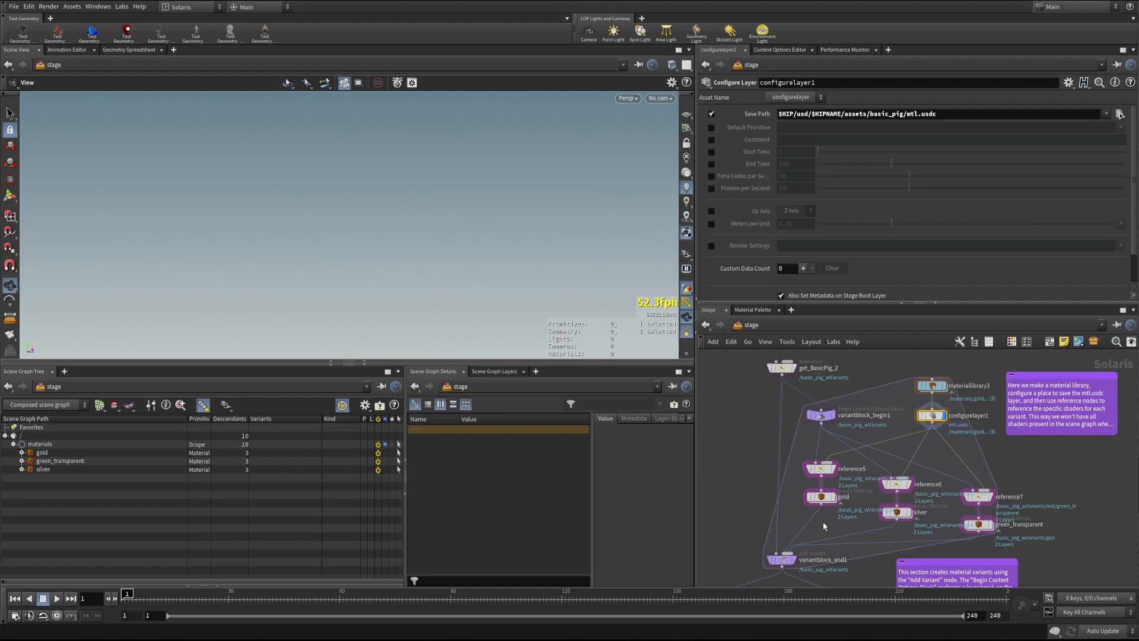
click(822, 468)
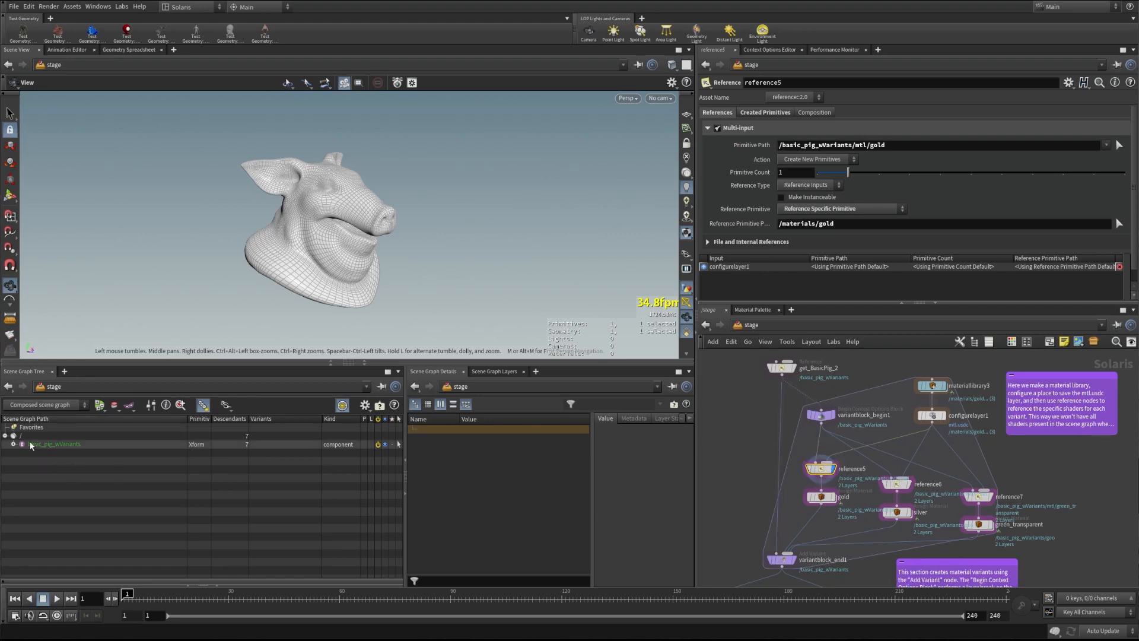
Inspect the pig asset reference and the gold branch, expanding basic_pig_wVariants and mtl in the Scene Graph
click(782, 369)
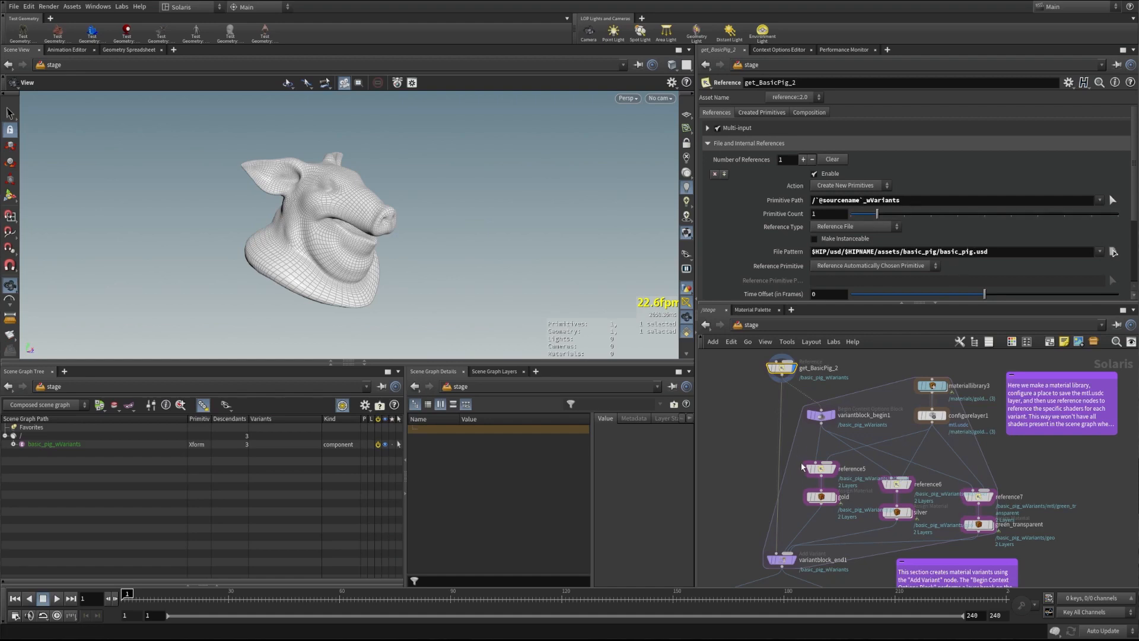
click(819, 469)
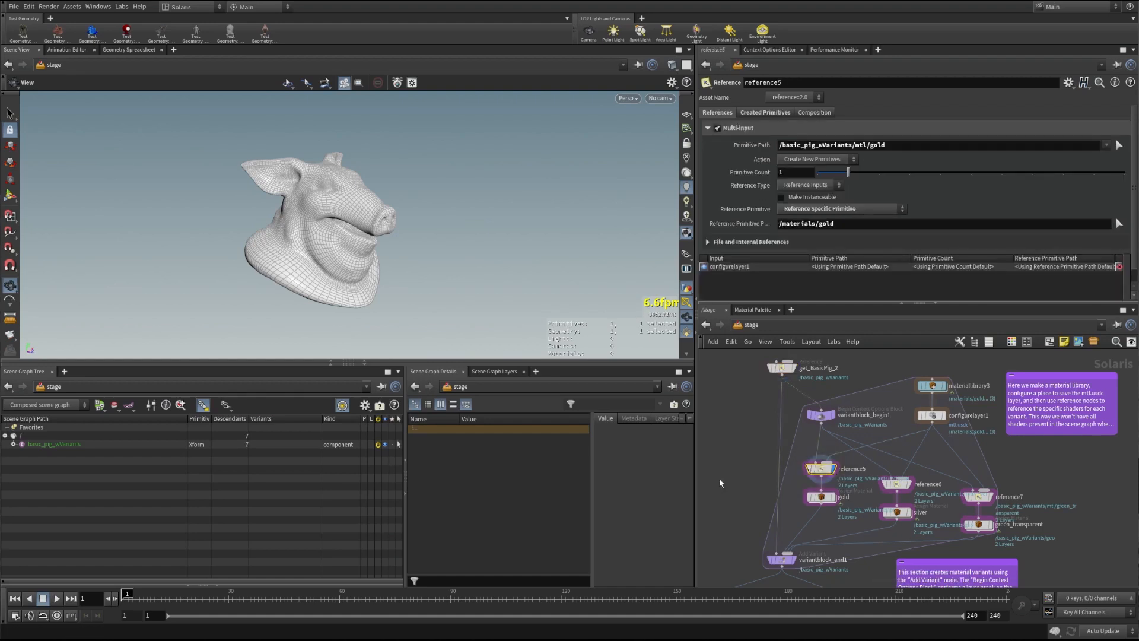
click(14, 444)
click(22, 461)
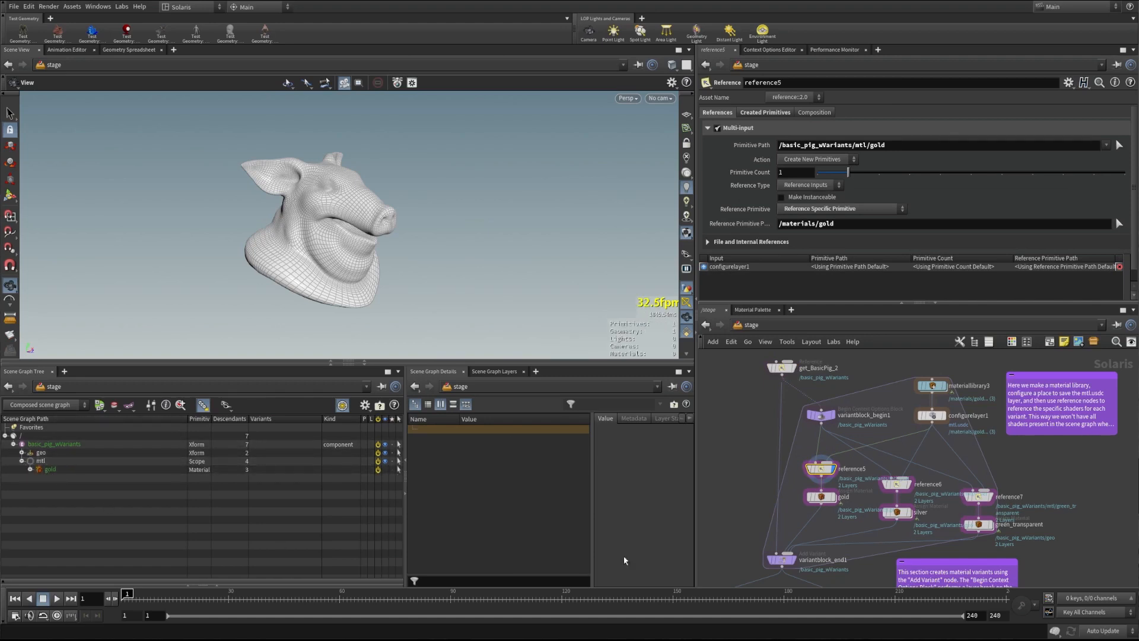
click(834, 498)
click(821, 497)
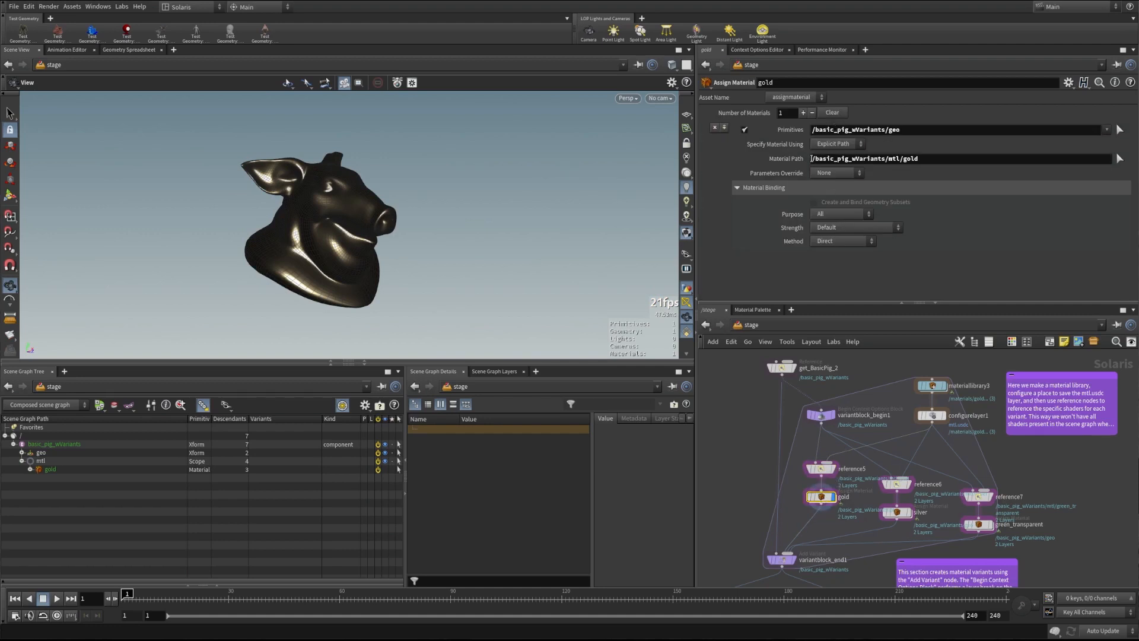
Display the silver and green_transparent reference and assignment branches, ending with the pig in green_transparent
click(908, 484)
click(896, 484)
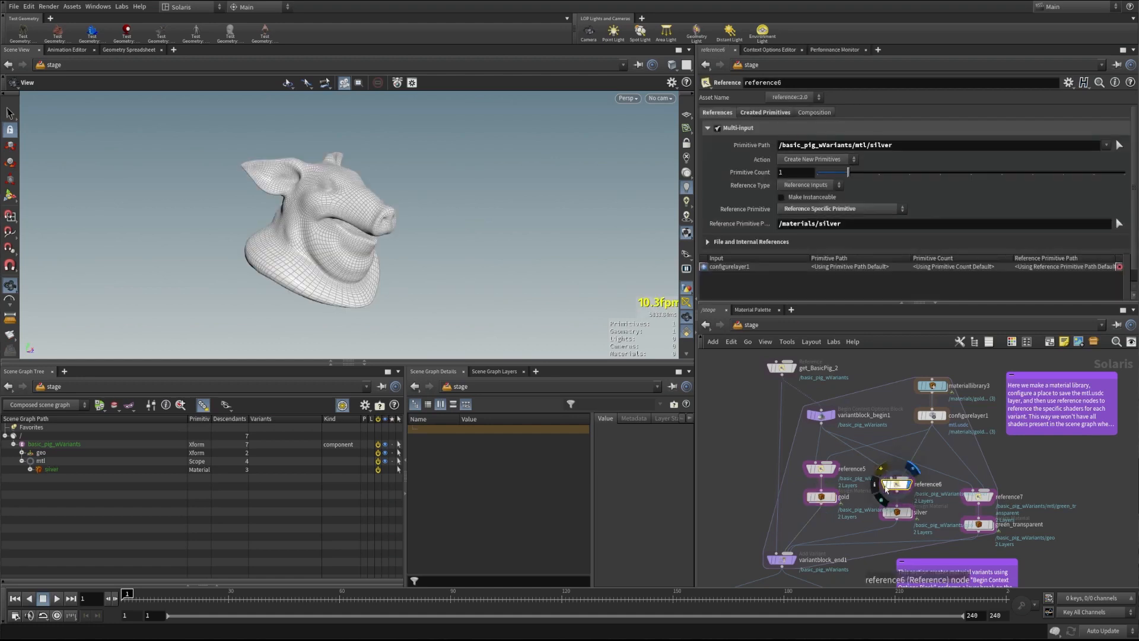
click(909, 512)
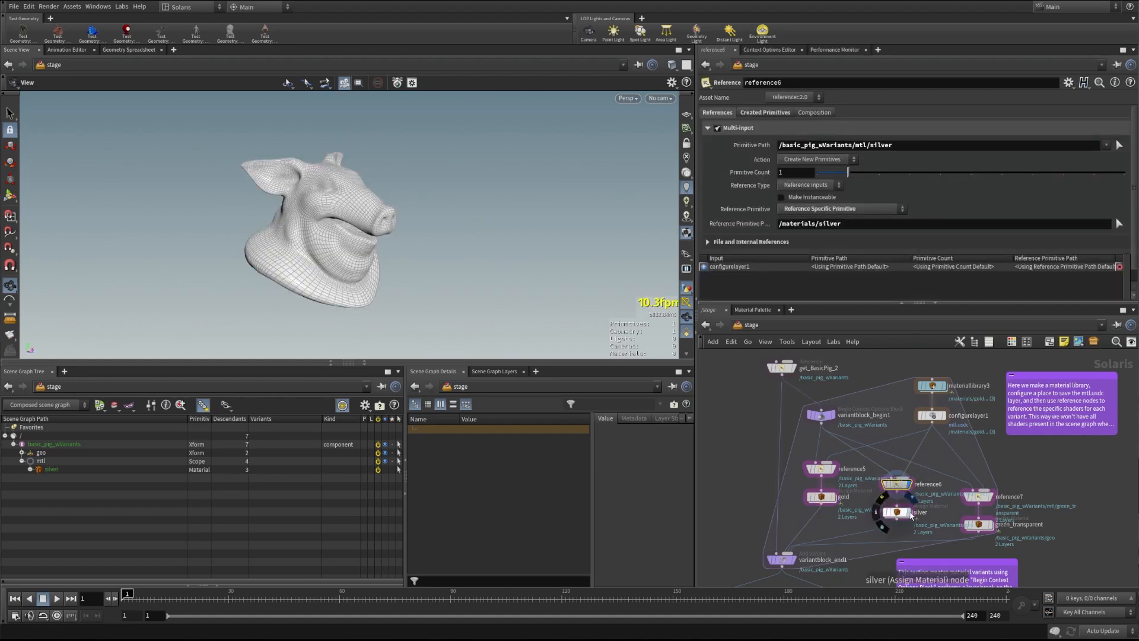
click(896, 512)
click(992, 500)
click(979, 497)
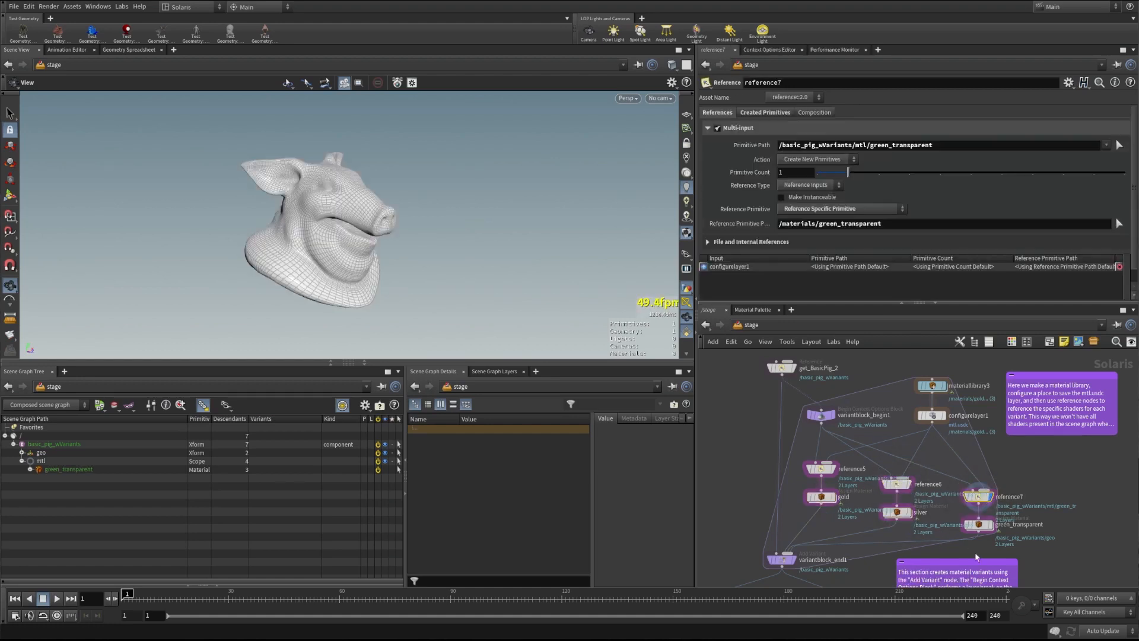
click(992, 524)
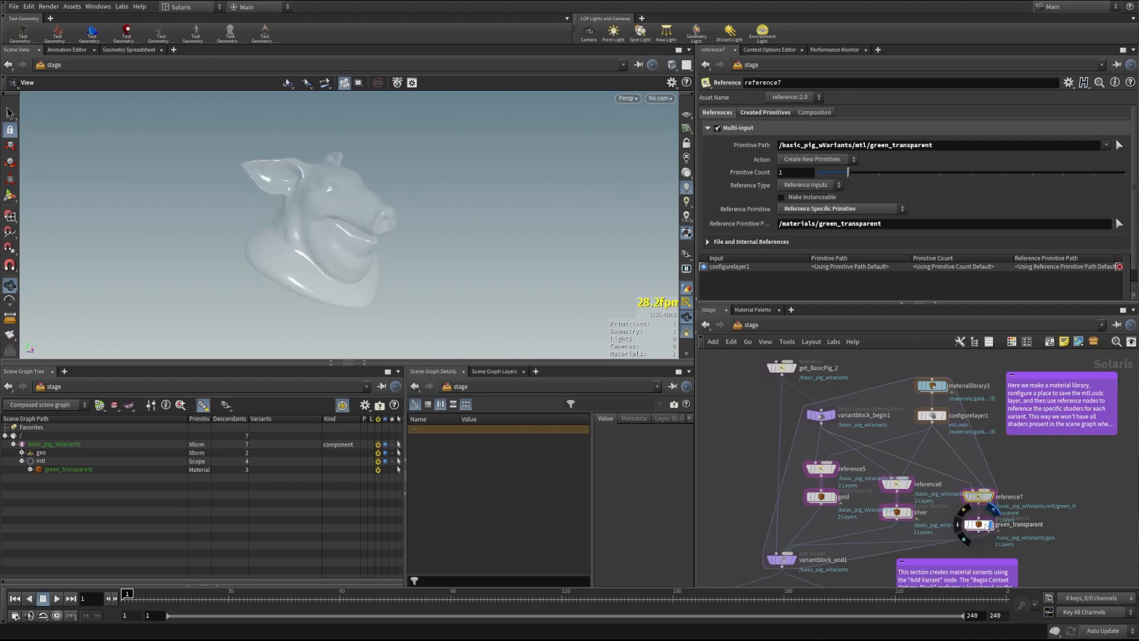
click(979, 524)
Preview the pig in Karma, return to Houdini GL, and bring the writer and check_variants nodes into view
click(627, 98)
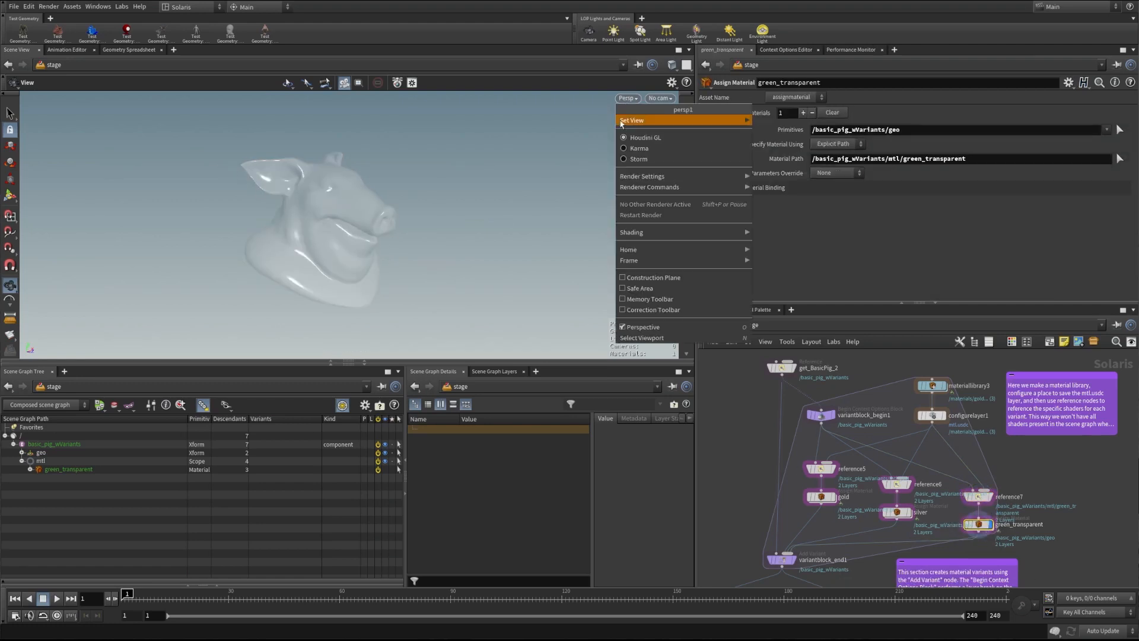
click(653, 149)
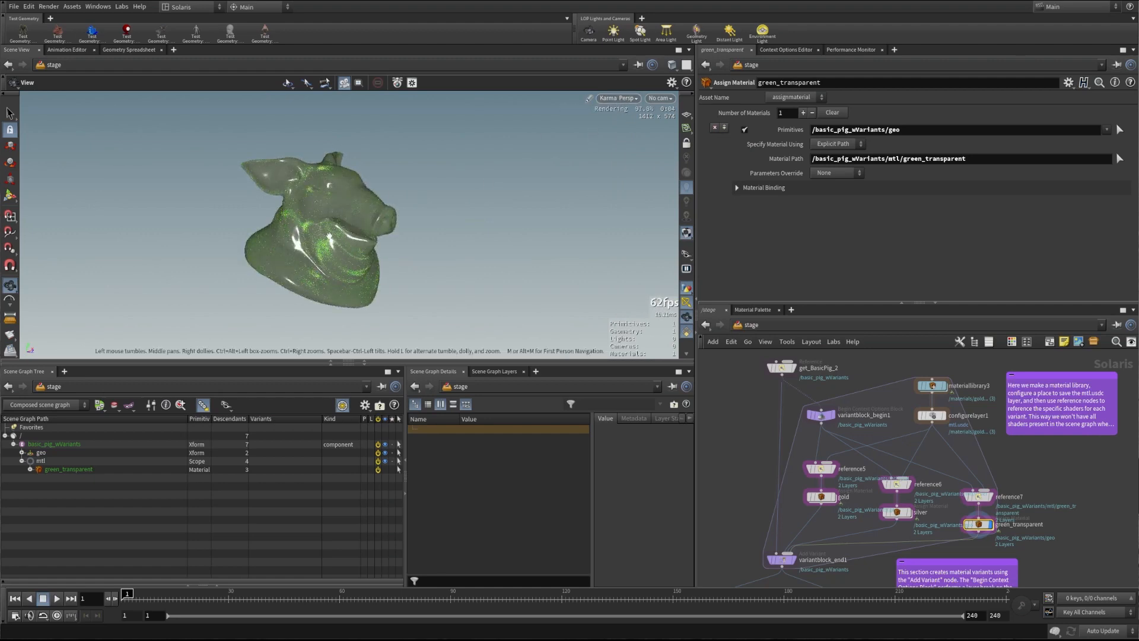
click(619, 99)
click(623, 137)
drag(344, 230, 315, 229)
middle_drag(894, 533, 924, 443)
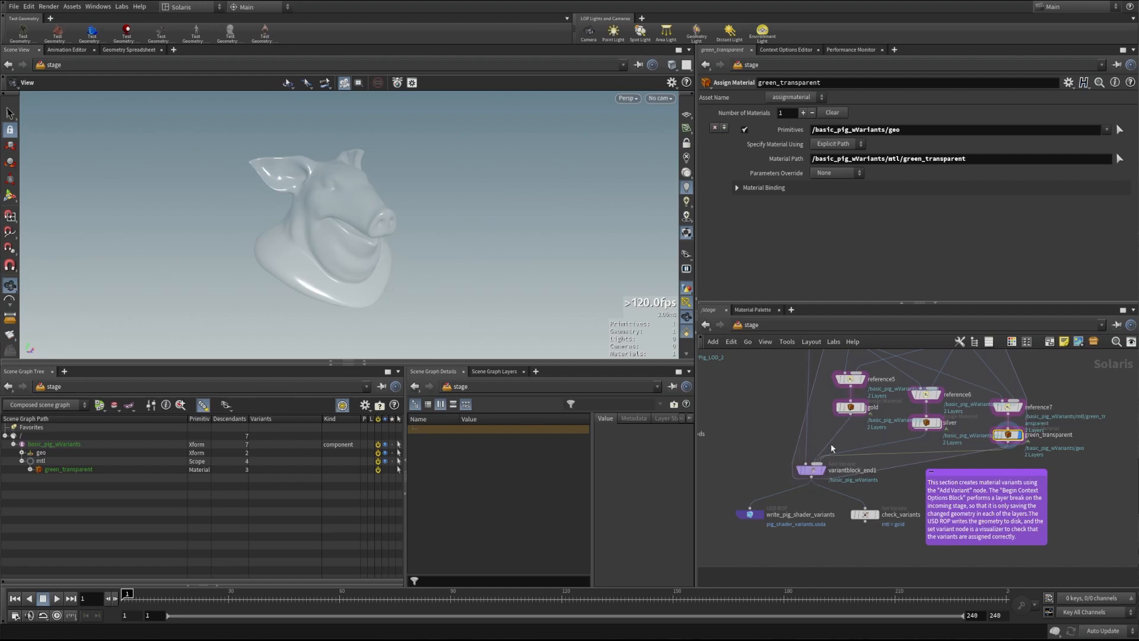
Display variantblock_end1's combined mtl variants, then select write_pig_shader_variants writing pig_shader_variants.usda
click(823, 469)
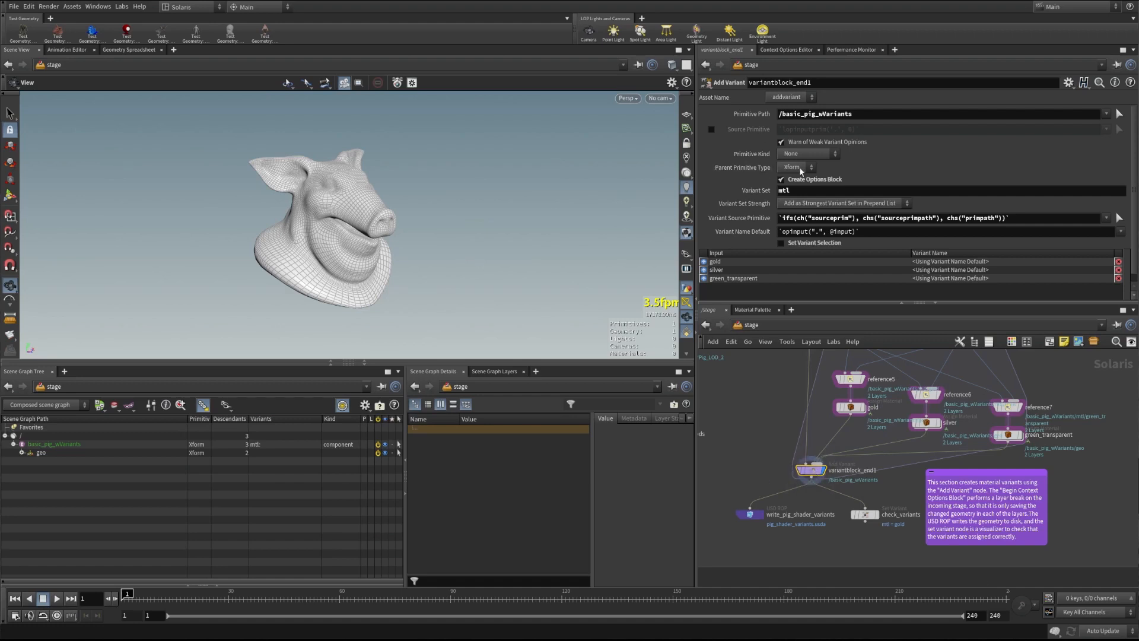
middle_drag(843, 360, 835, 425)
middle_drag(761, 450, 771, 441)
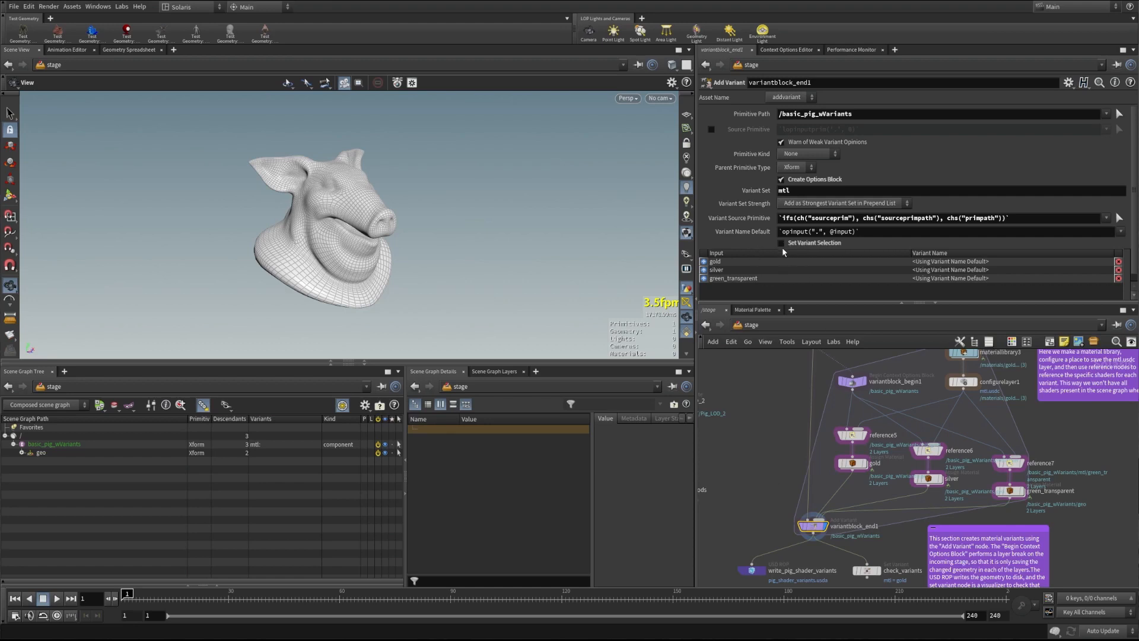
drag(316, 244, 221, 250)
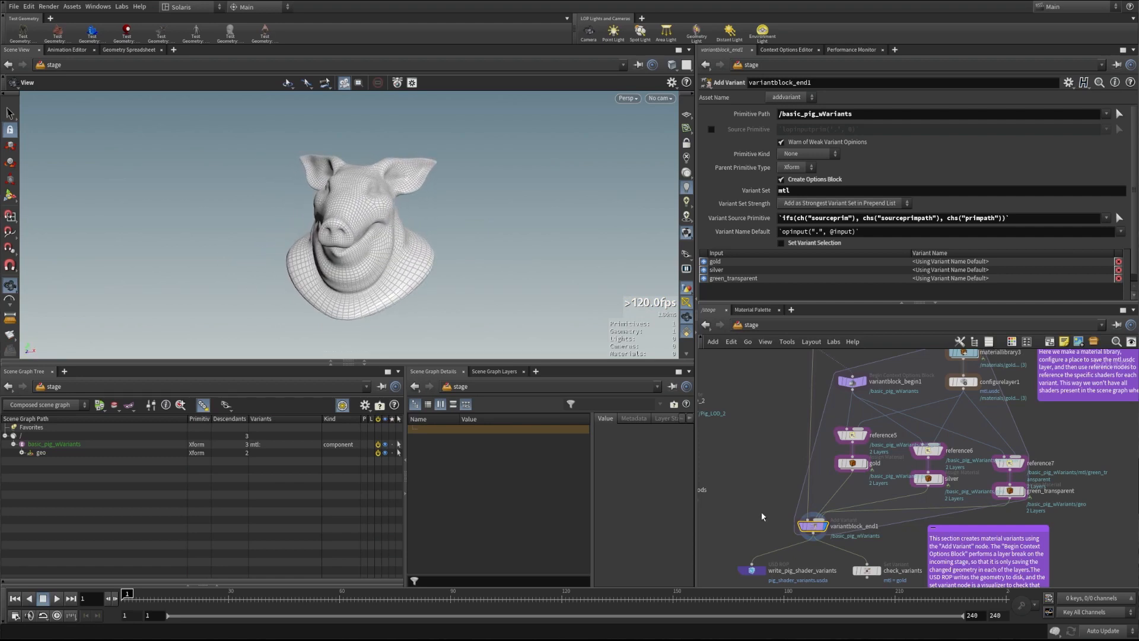
middle_drag(771, 534, 760, 471)
click(737, 513)
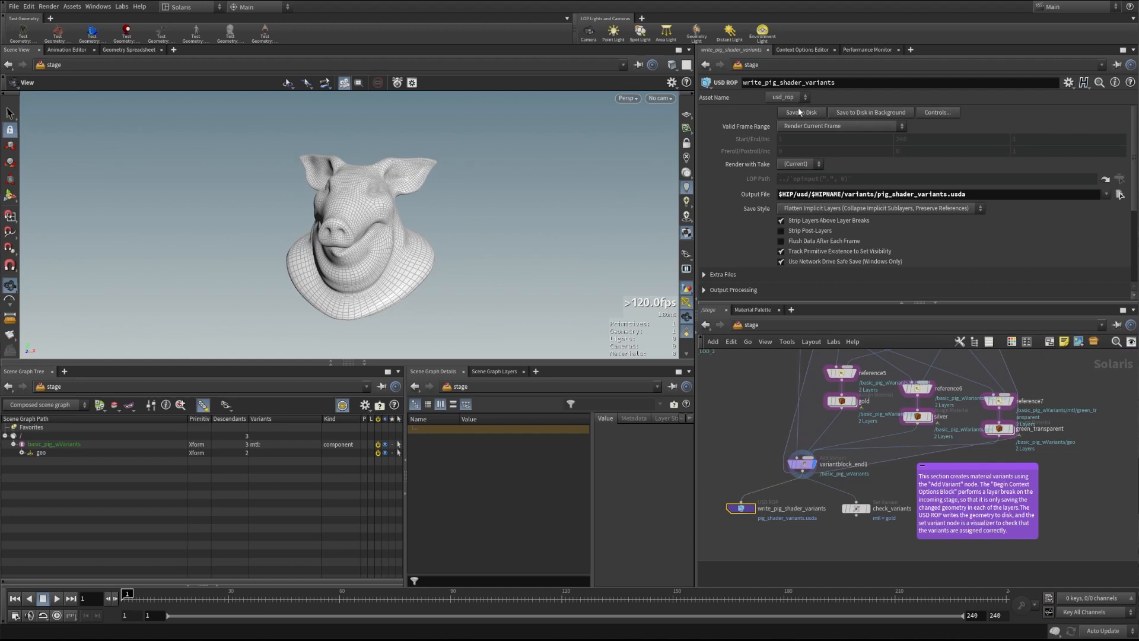
click(871, 509)
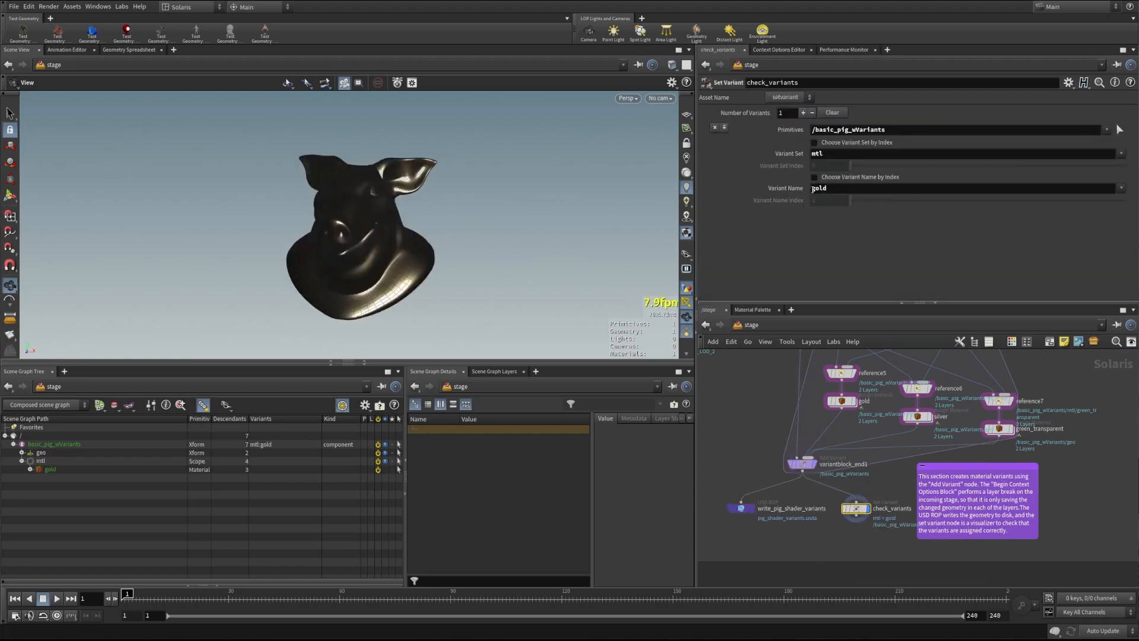
click(1120, 188)
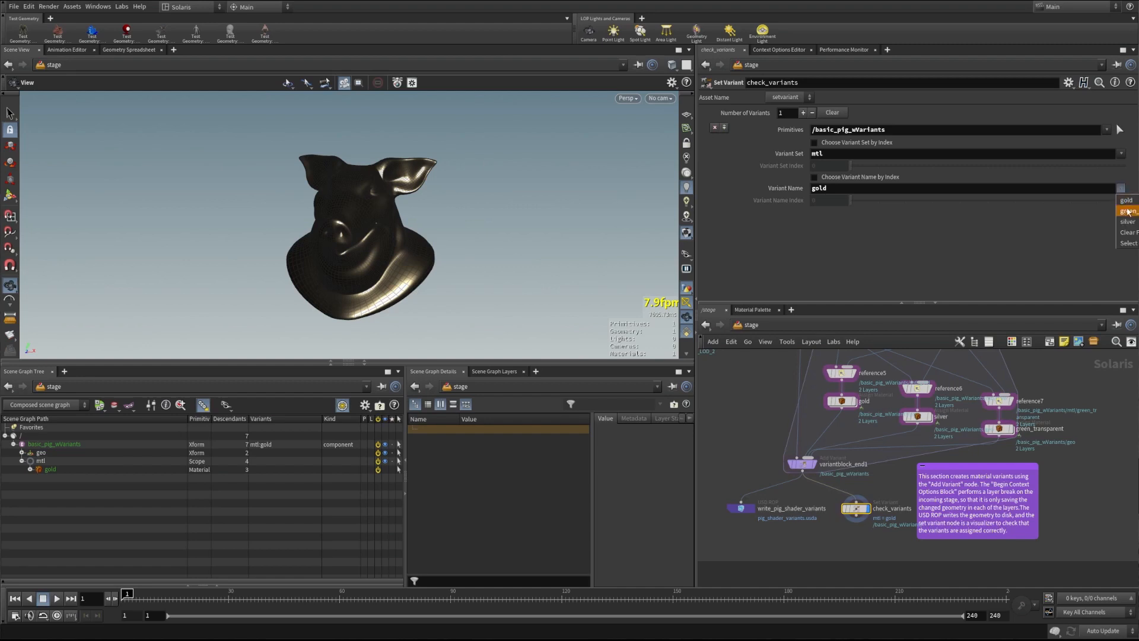
click(1127, 212)
click(1121, 188)
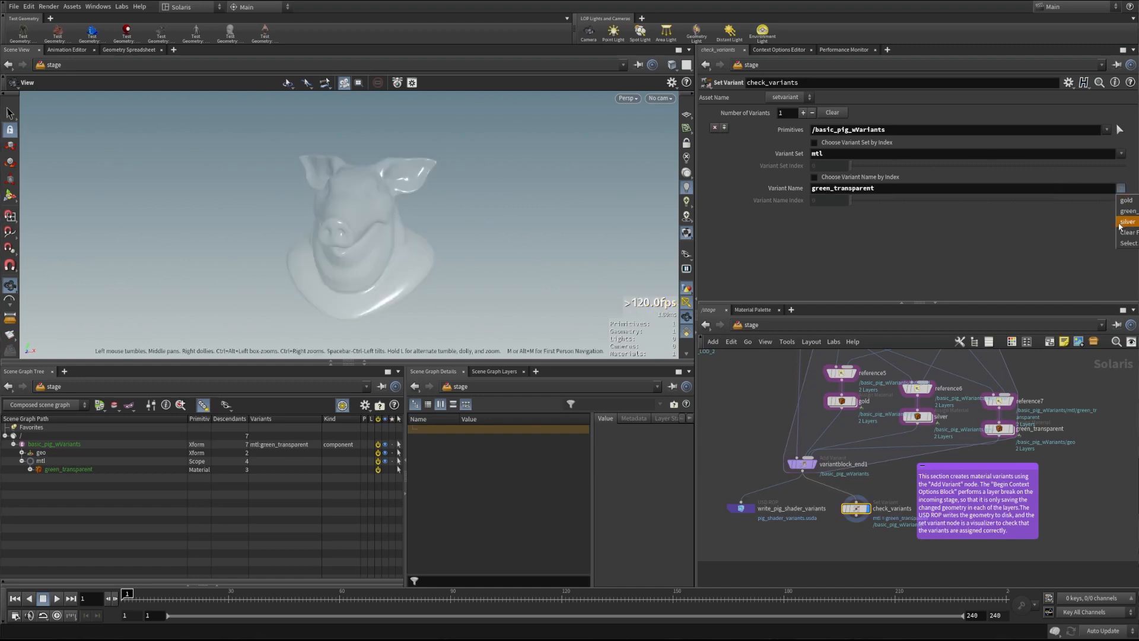
click(1128, 226)
click(1120, 188)
click(1127, 199)
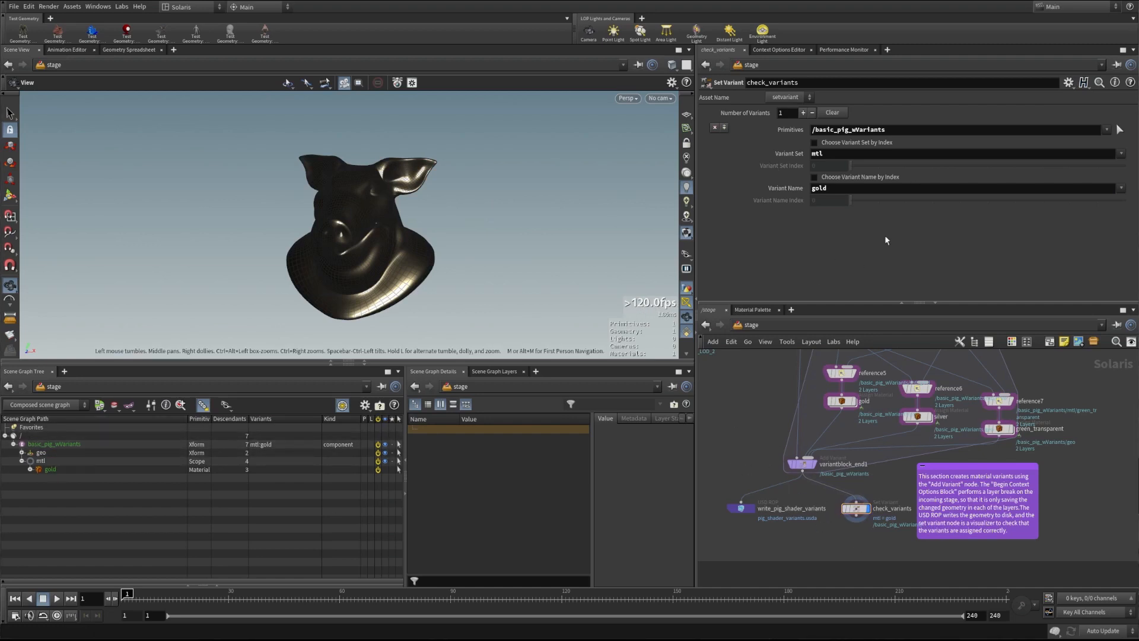
click(1120, 188)
click(1127, 217)
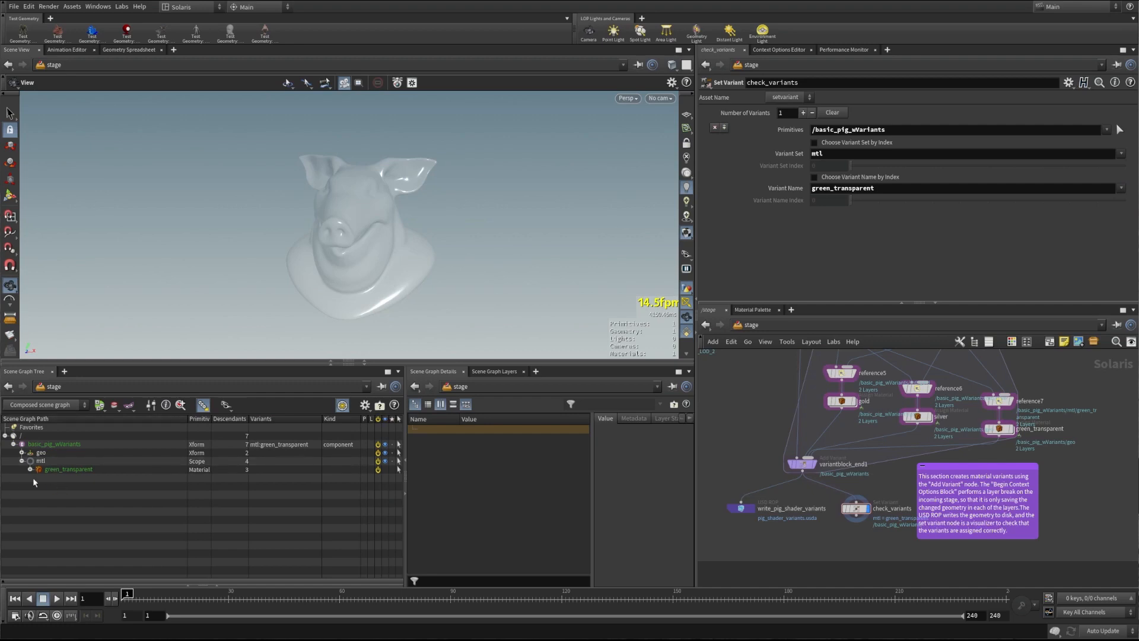
click(22, 453)
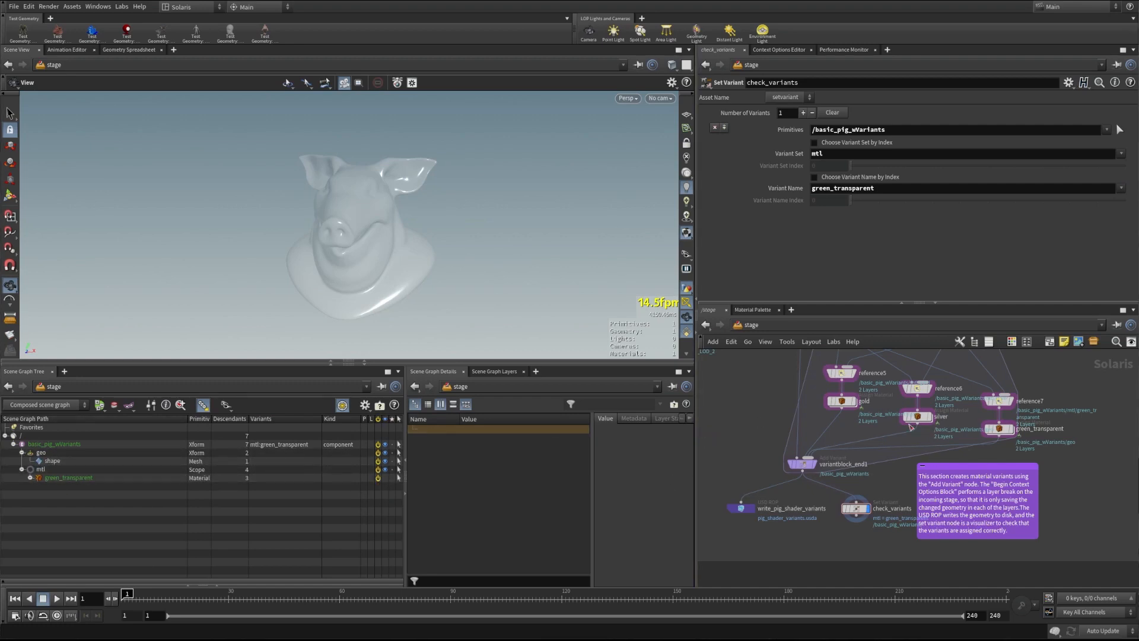
middle_drag(764, 440, 802, 478)
scroll(766, 548, up, 3)
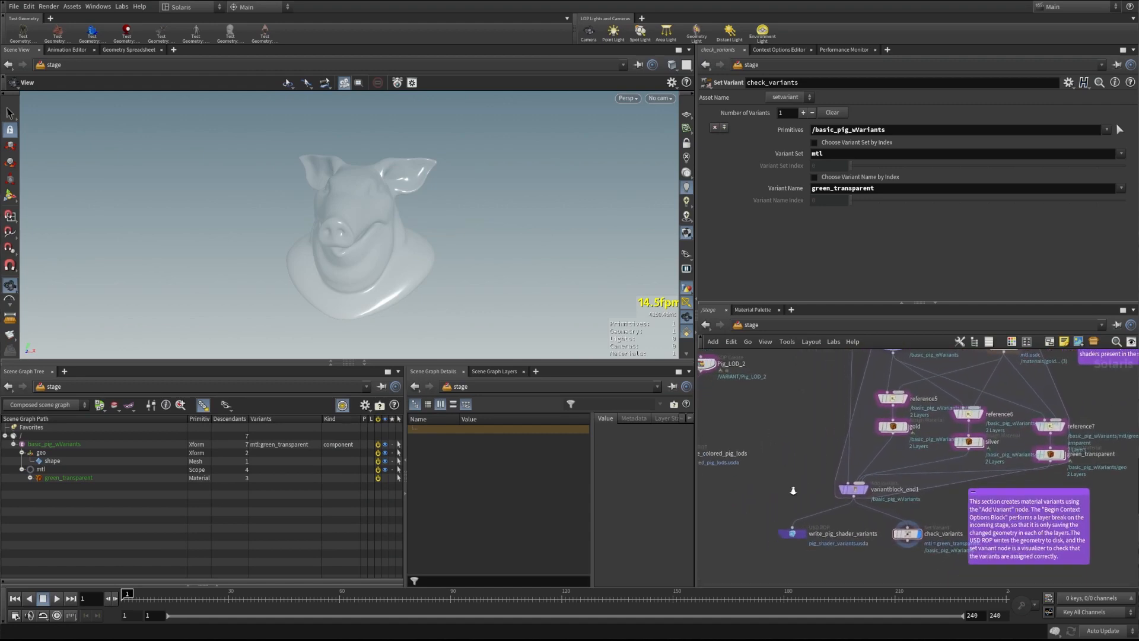
middle_drag(767, 515, 790, 486)
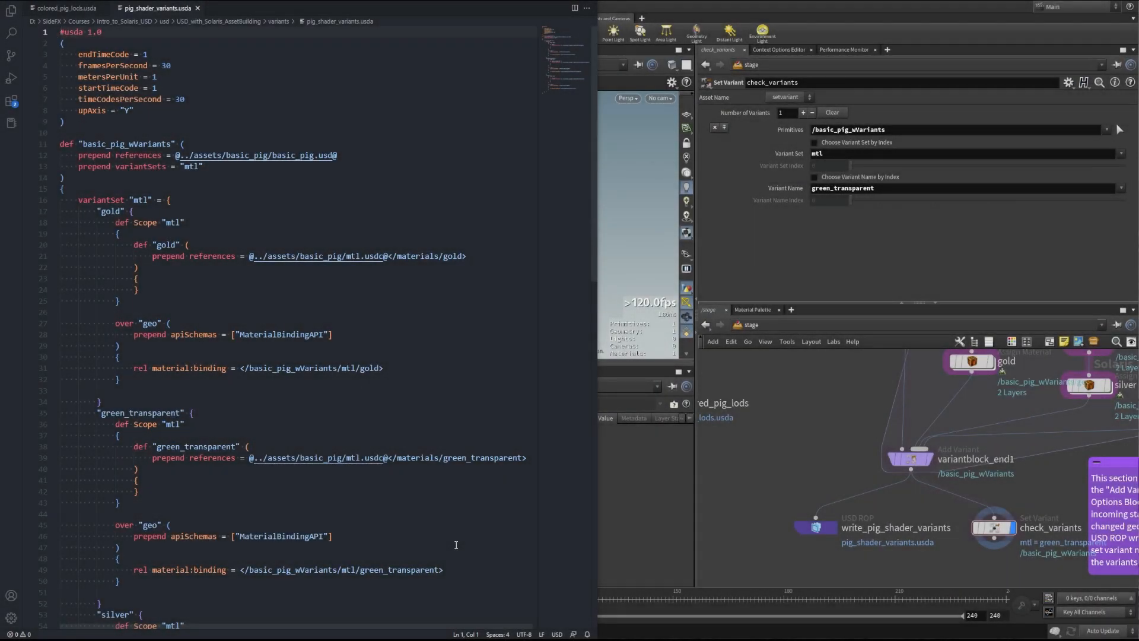
Position the VS Code window showing pig_shader_variants.usda beside Houdini
mouse_move(557, 48)
mouse_down()
mouse_move(559, 70)
mouse_move(565, 35)
mouse_up()
Scroll down and highlight the silver variant lines in pig_shader_variants.usda
scroll(181, 511, down, 5)
drag(97, 451, 174, 454)
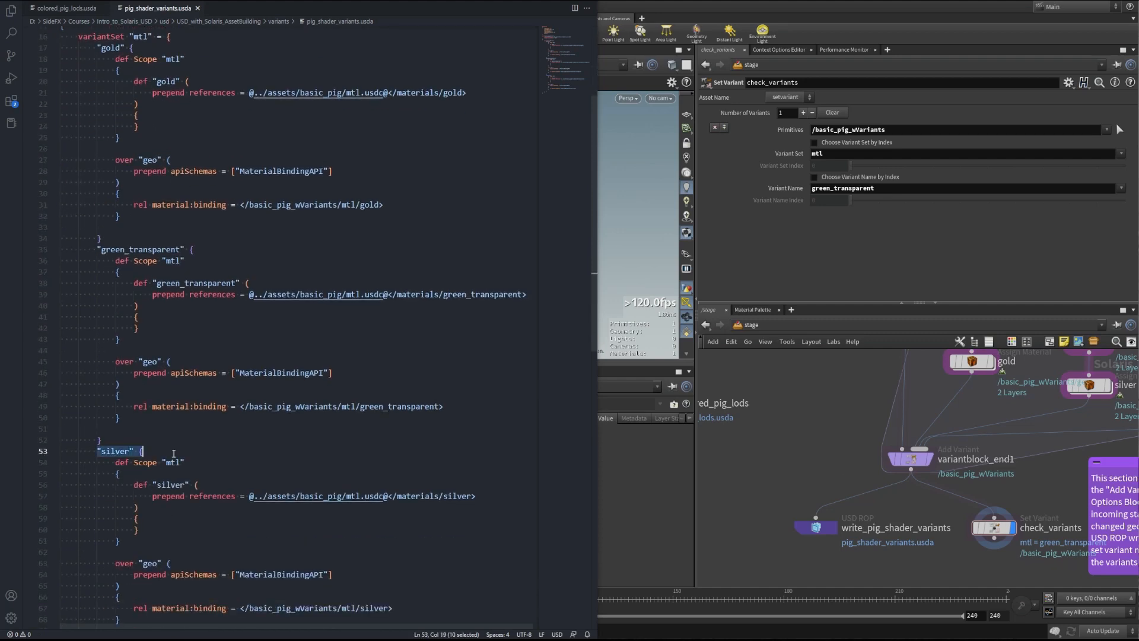
click(192, 451)
drag(92, 252, 194, 250)
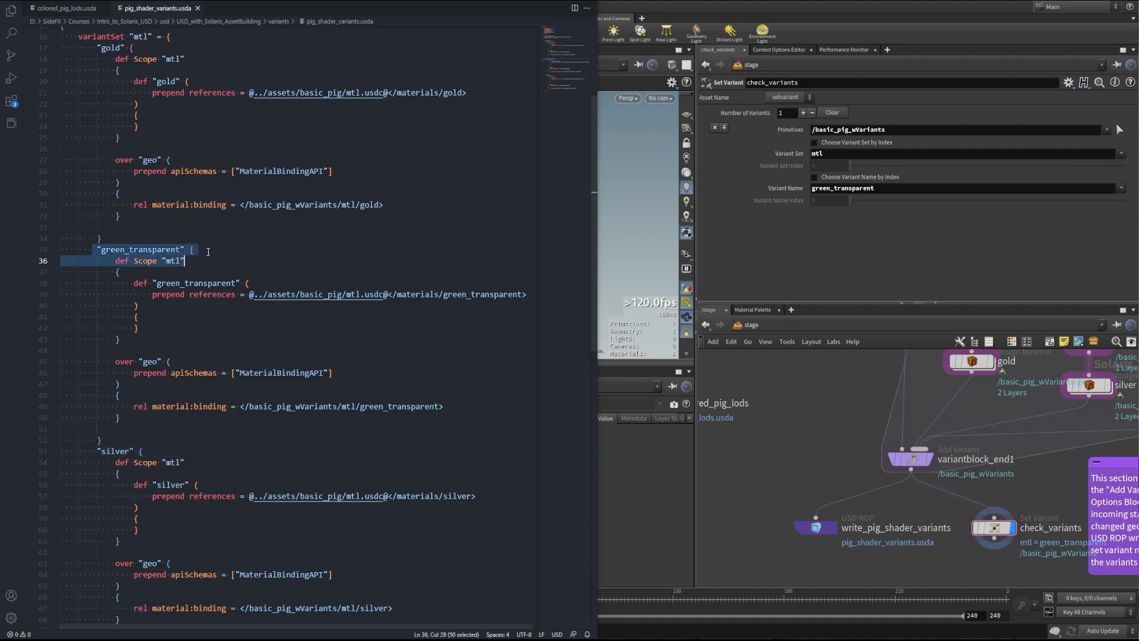
scroll(97, 168, up, 4)
Highlight the gold variant's heading, mtl scope, material definition, reference path and material binding
drag(97, 164, 134, 164)
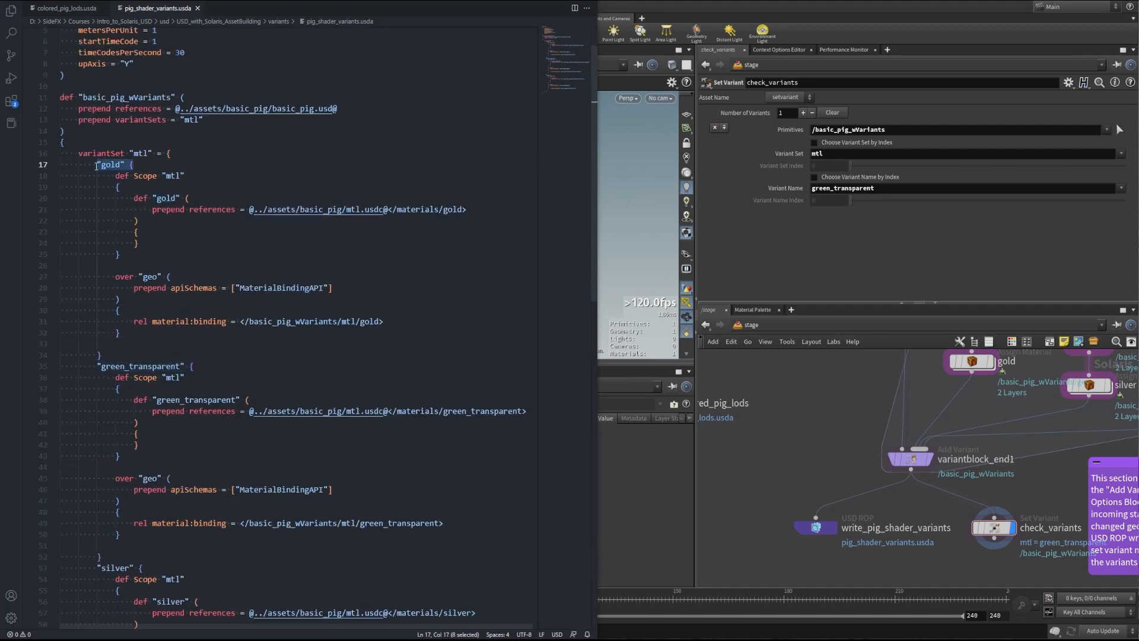
click(166, 176)
click(172, 175)
double_click(167, 176)
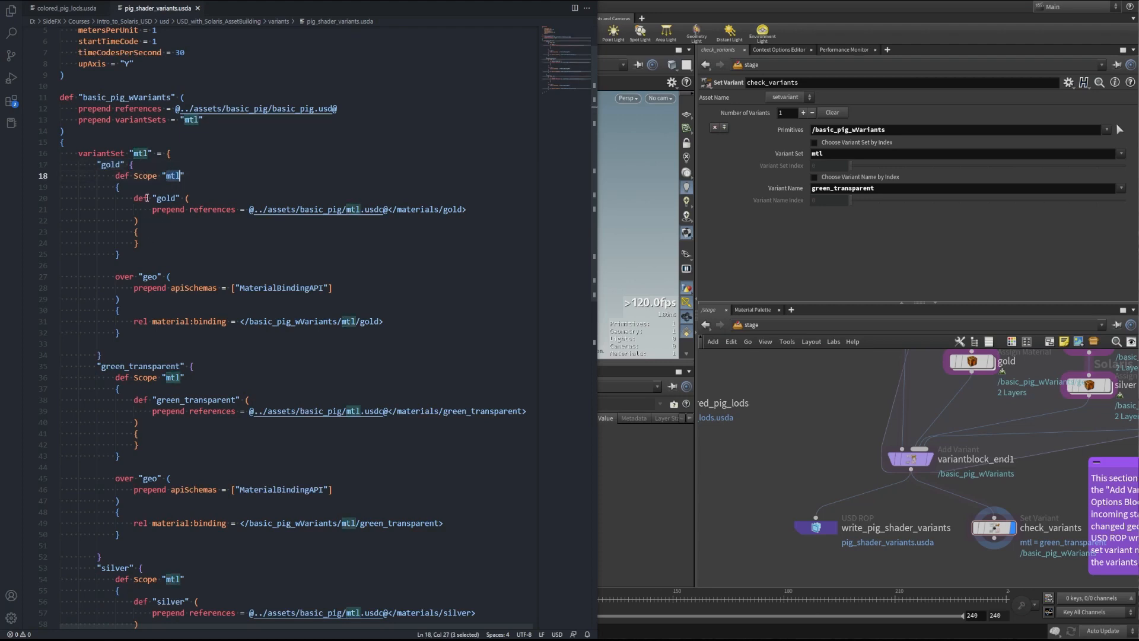
drag(153, 198, 182, 198)
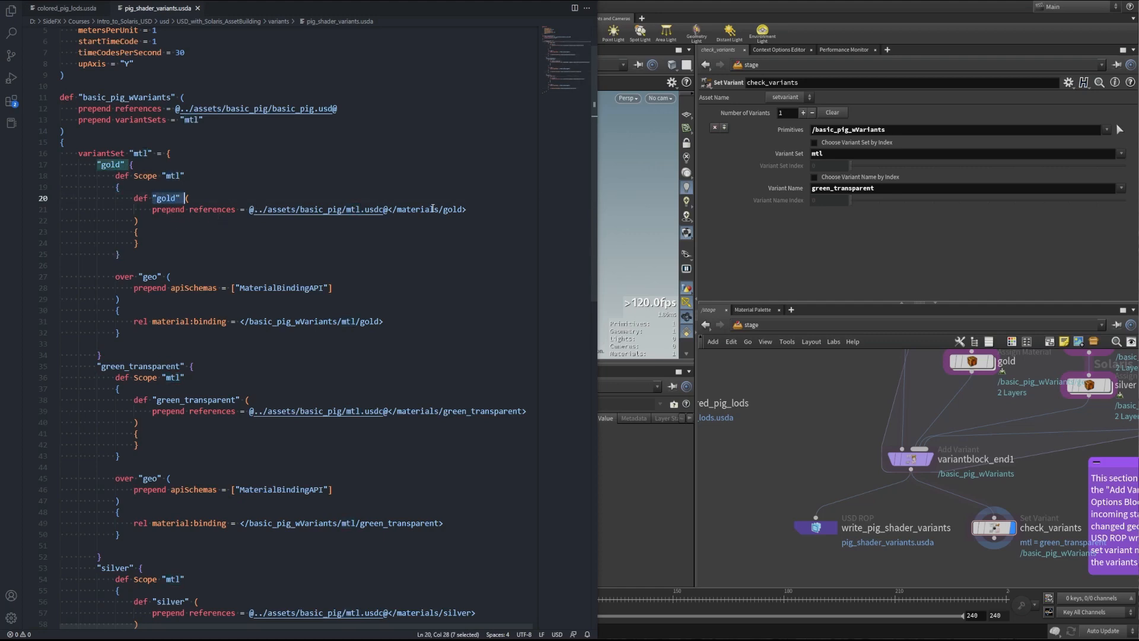
drag(466, 210, 249, 210)
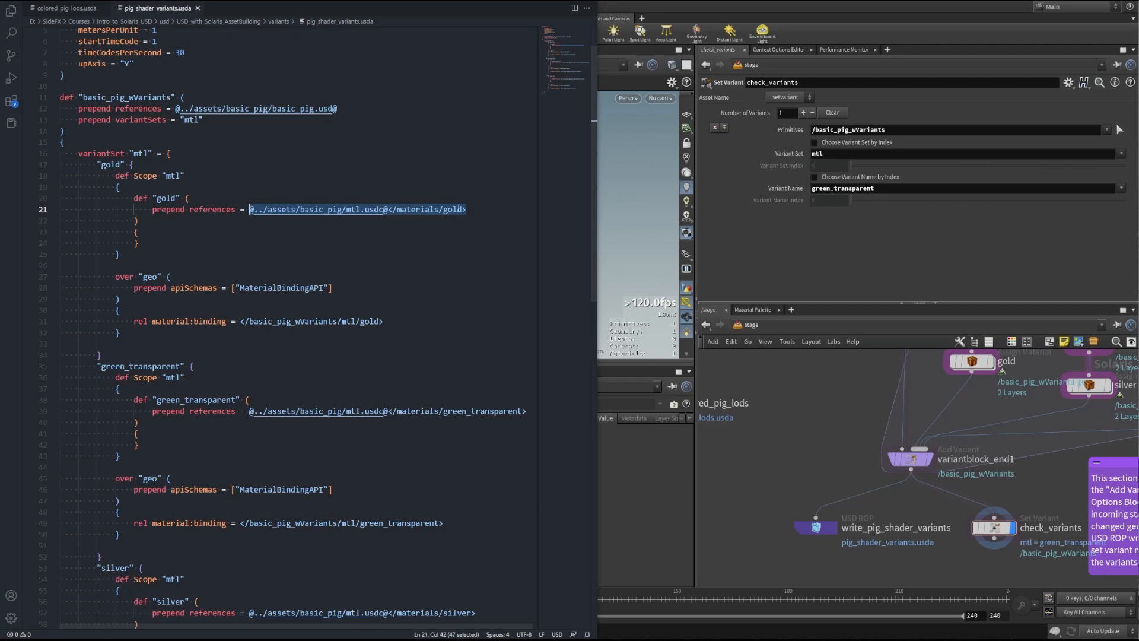
click(384, 242)
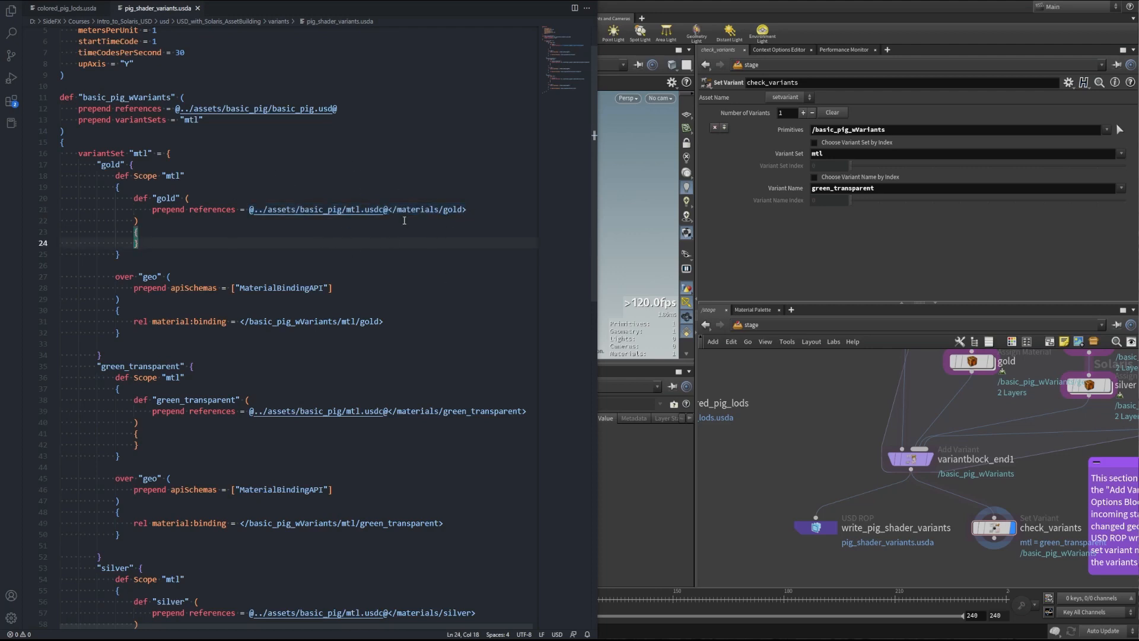
drag(134, 321, 384, 321)
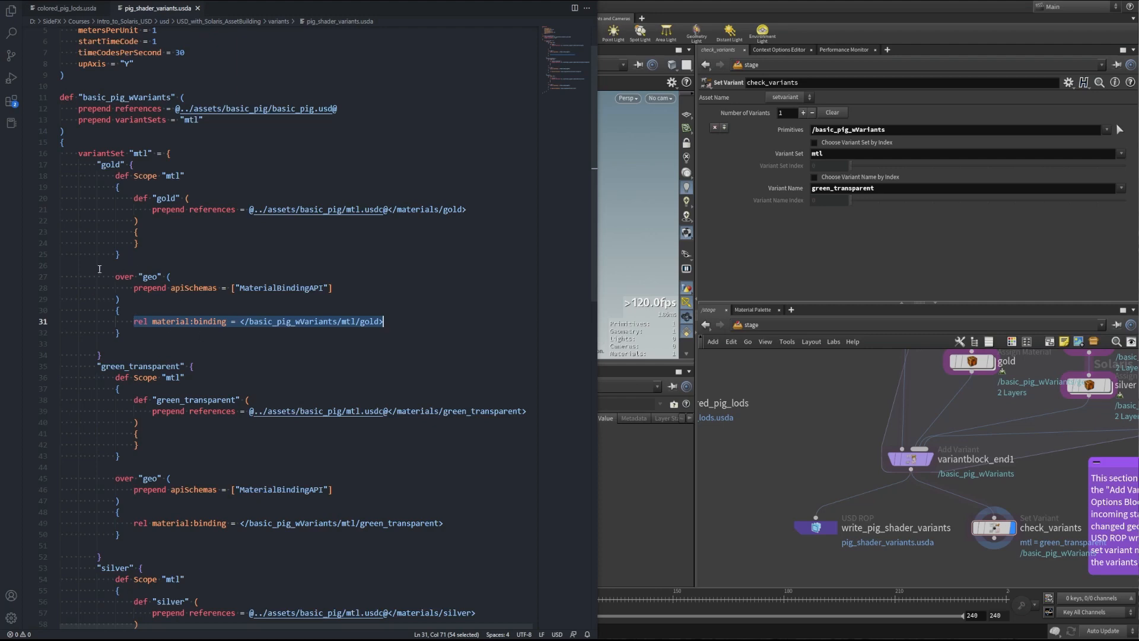
click(337, 333)
Highlight the prepend references line, the mtl variantSet declaration and the gold variant heading
scroll(320, 372, down, 5)
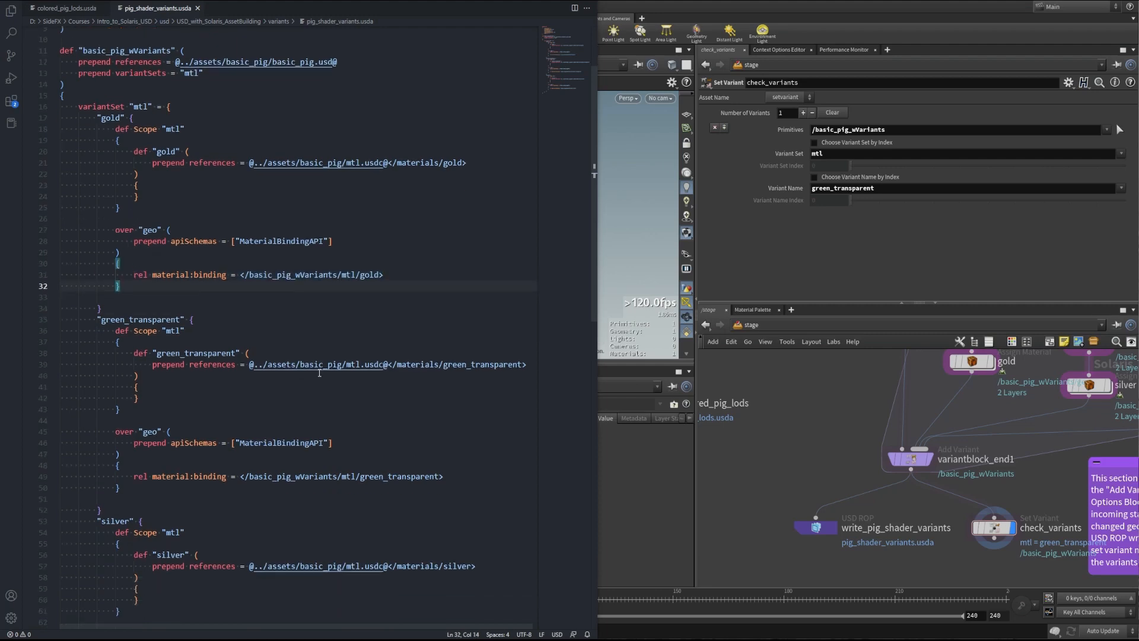
scroll(320, 265, down, 3)
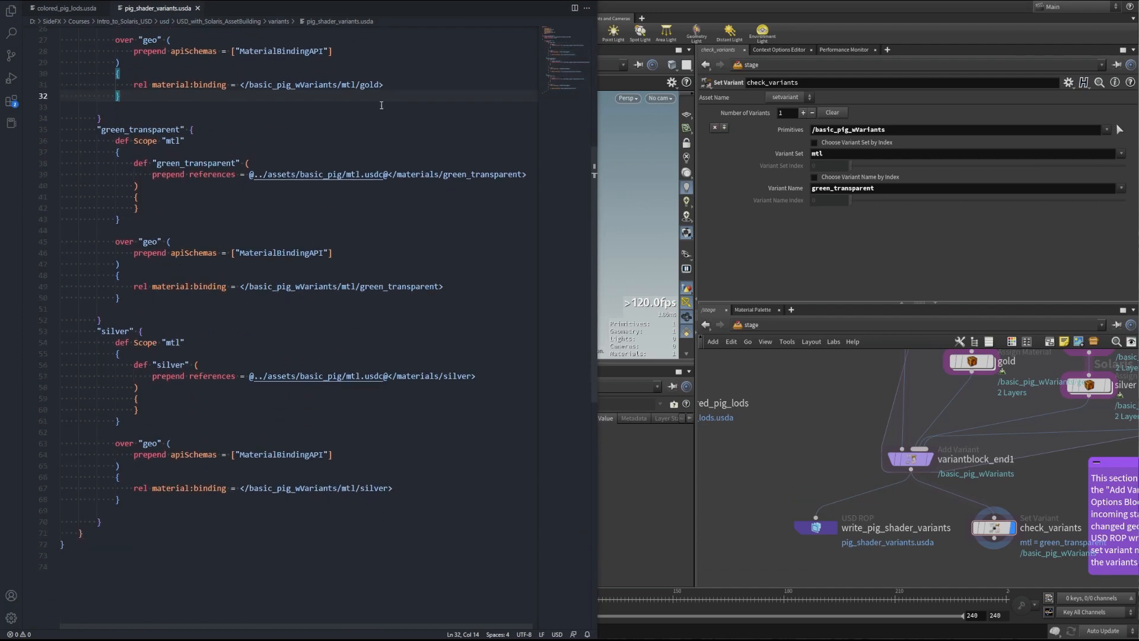
scroll(350, 225, up, 8)
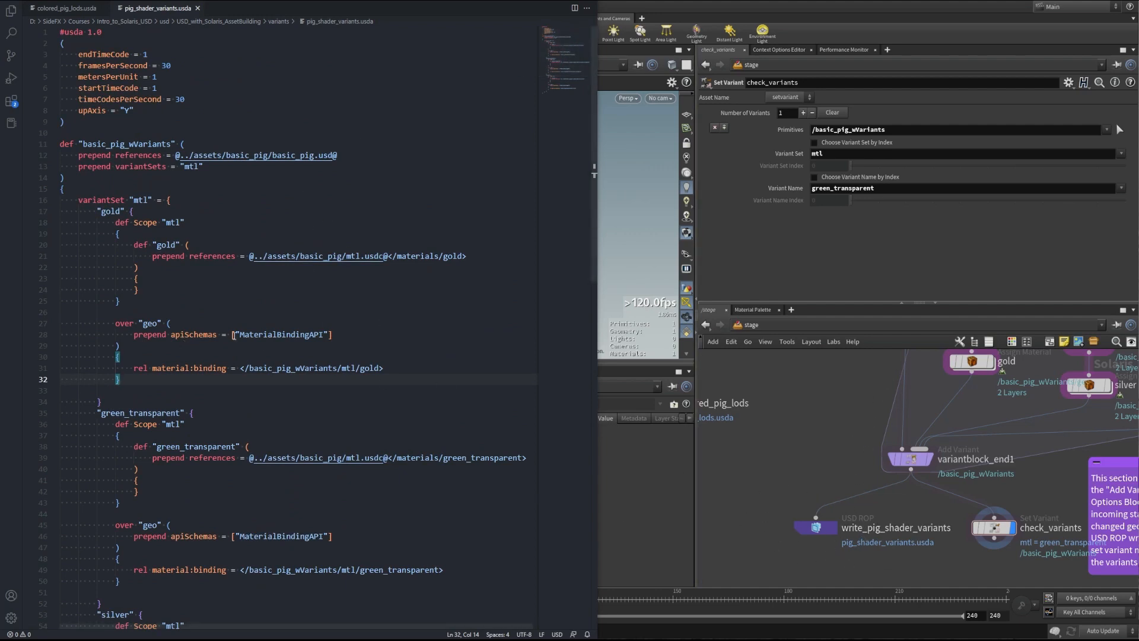
drag(146, 256, 229, 254)
drag(75, 200, 171, 201)
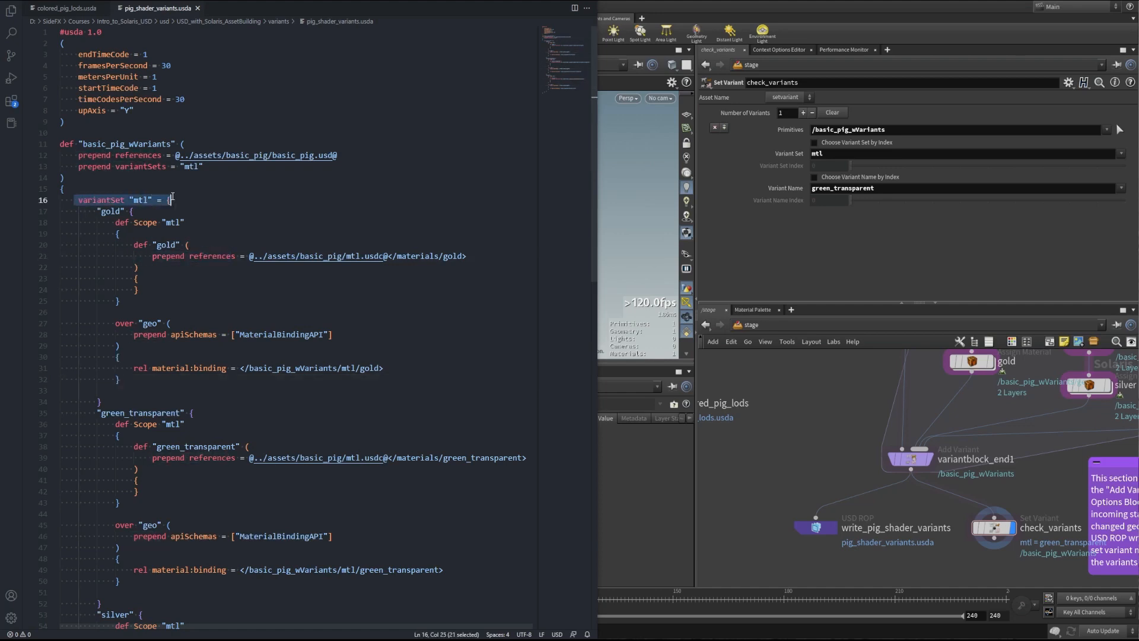
drag(98, 212, 135, 212)
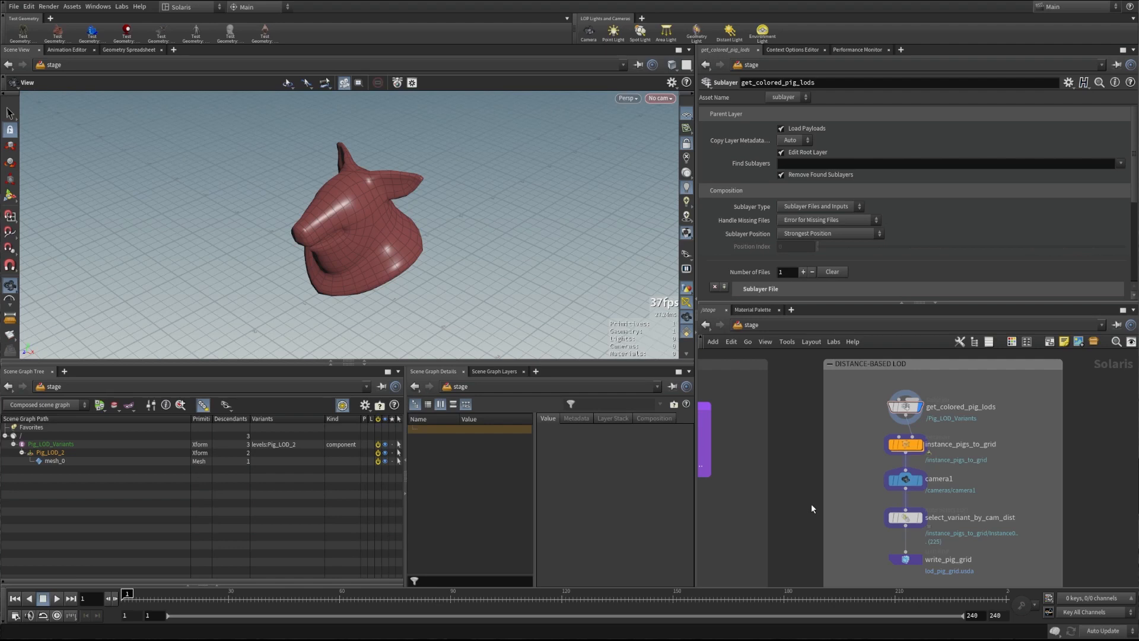
Select get_colored_pig_lods, then display the instance_pigs_to_grid pig grid and dolly out
click(906, 407)
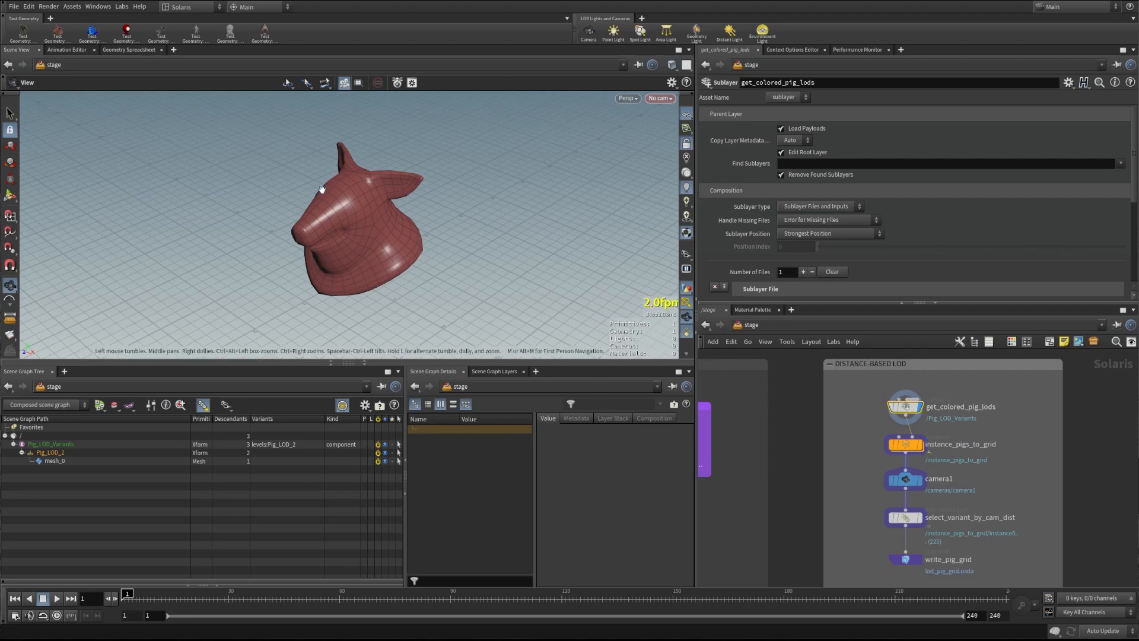
drag(353, 221, 358, 211)
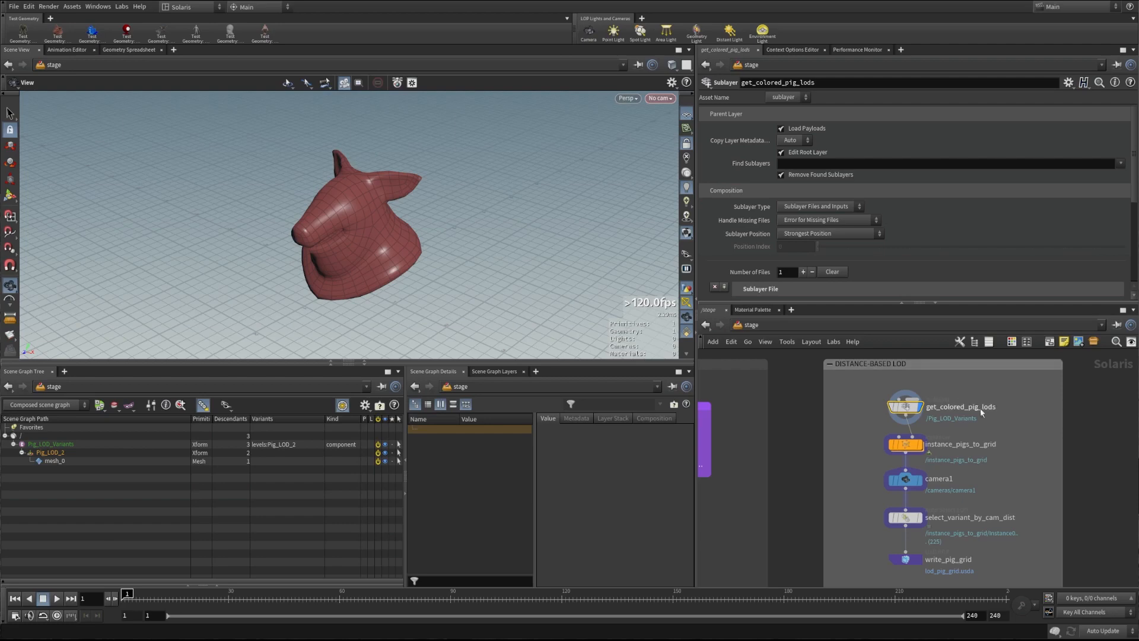
click(919, 446)
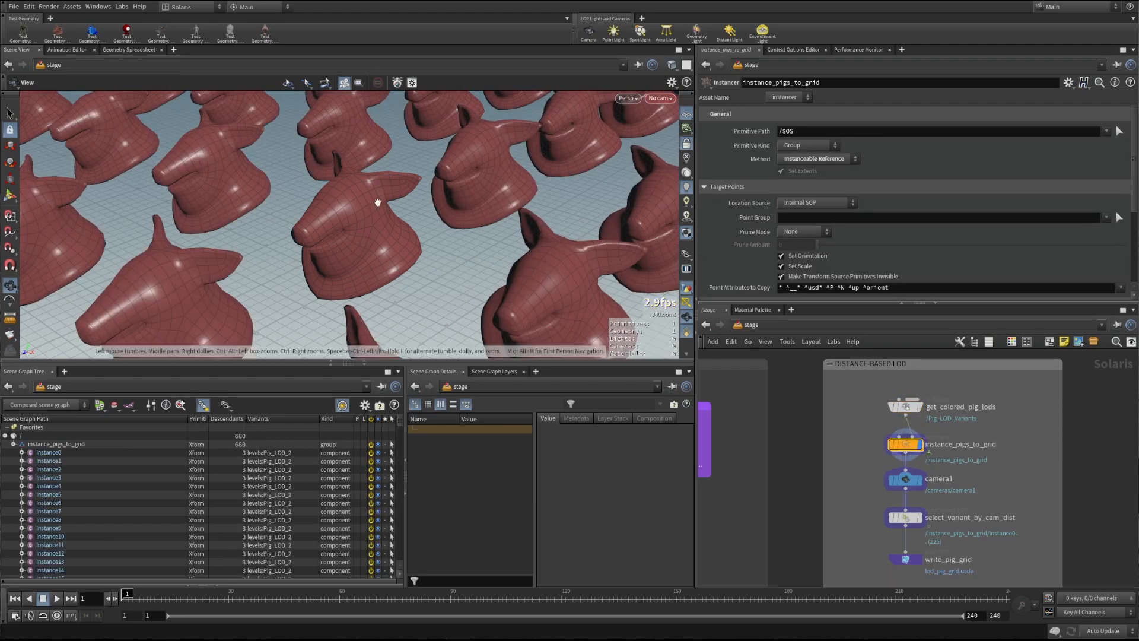
right_drag(453, 185, 71, 217)
middle_drag(149, 219, 303, 222)
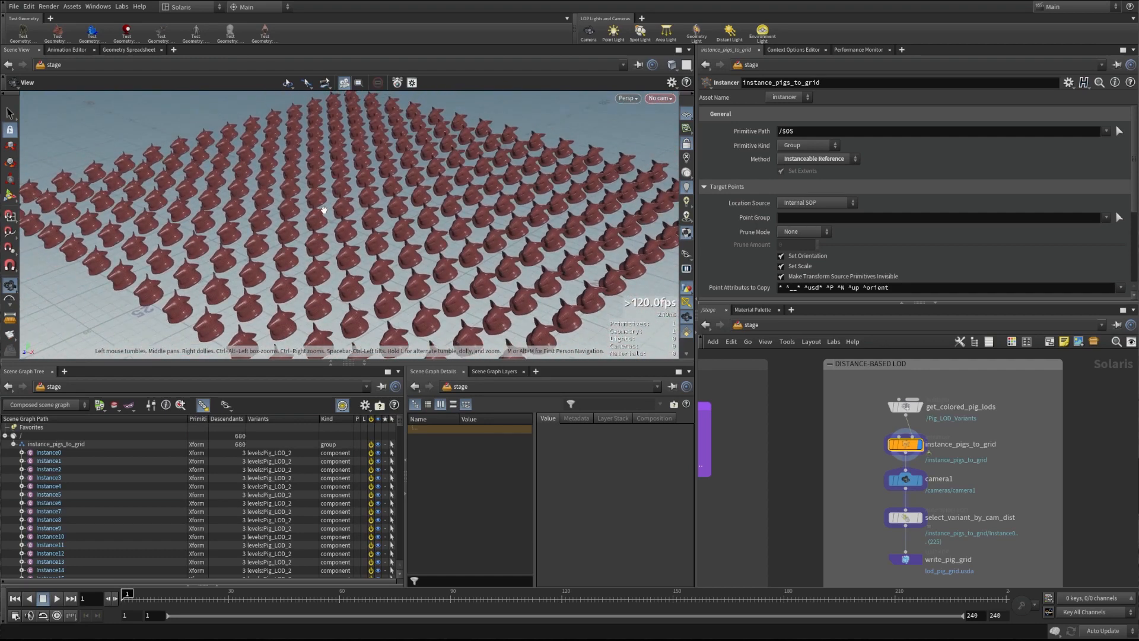
right_drag(328, 209, 302, 212)
Unlock the viewport from the camera, frame the pig grid, and look inside instance_pigs_to_grid
click(685, 145)
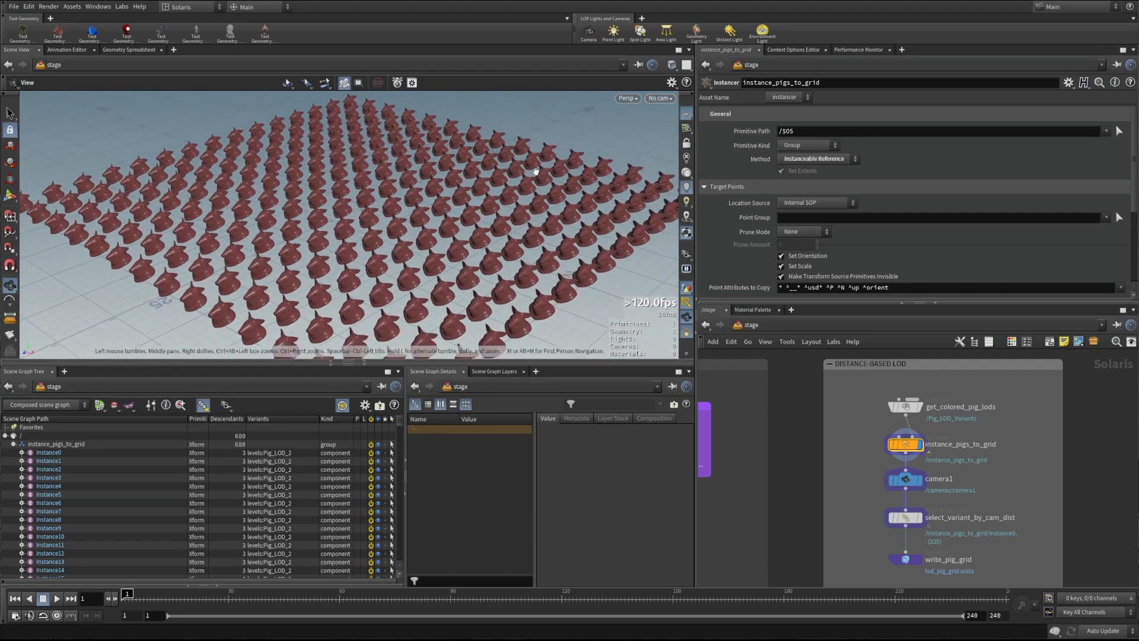
right_drag(536, 172, 488, 176)
drag(487, 177, 454, 190)
right_drag(453, 190, 371, 188)
drag(371, 188, 412, 190)
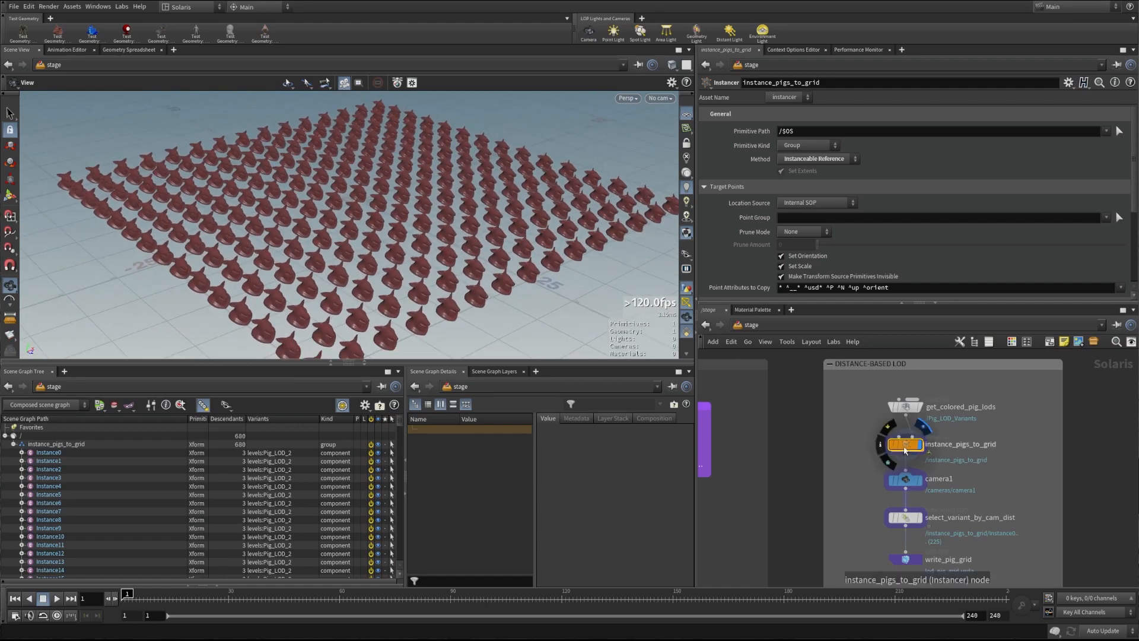
double_click(905, 451)
right_drag(528, 229, 376, 232)
drag(376, 233, 435, 218)
key(u)
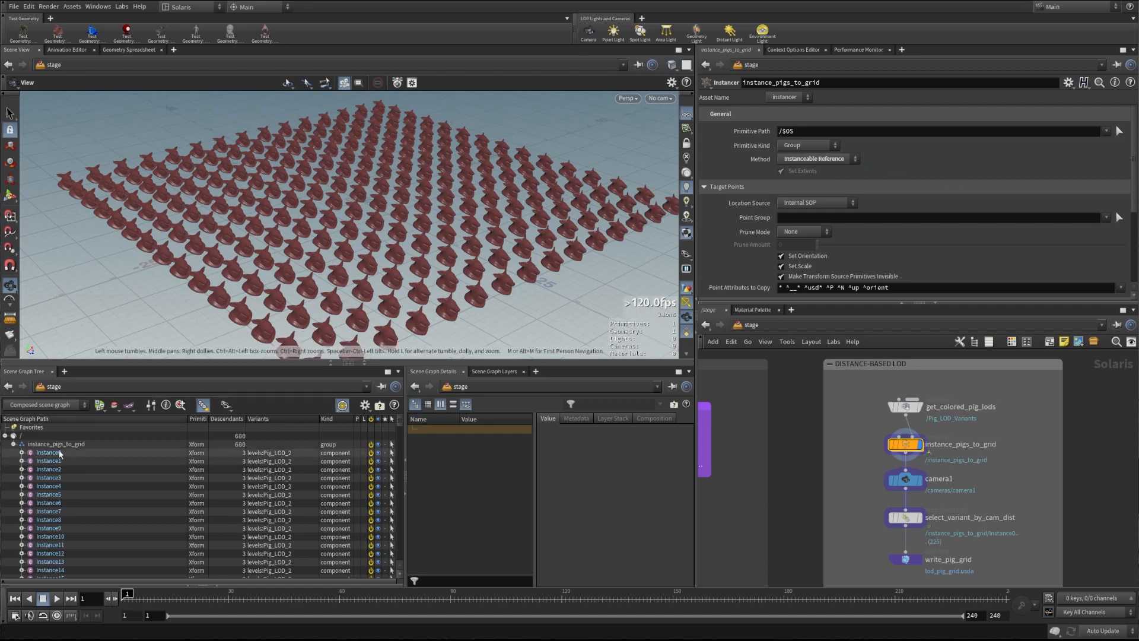
Review instance_pigs_to_grid's parameters, expanding Options and returning to General and Target Points
drag(400, 422, 399, 491)
scroll(80, 486, up, 20)
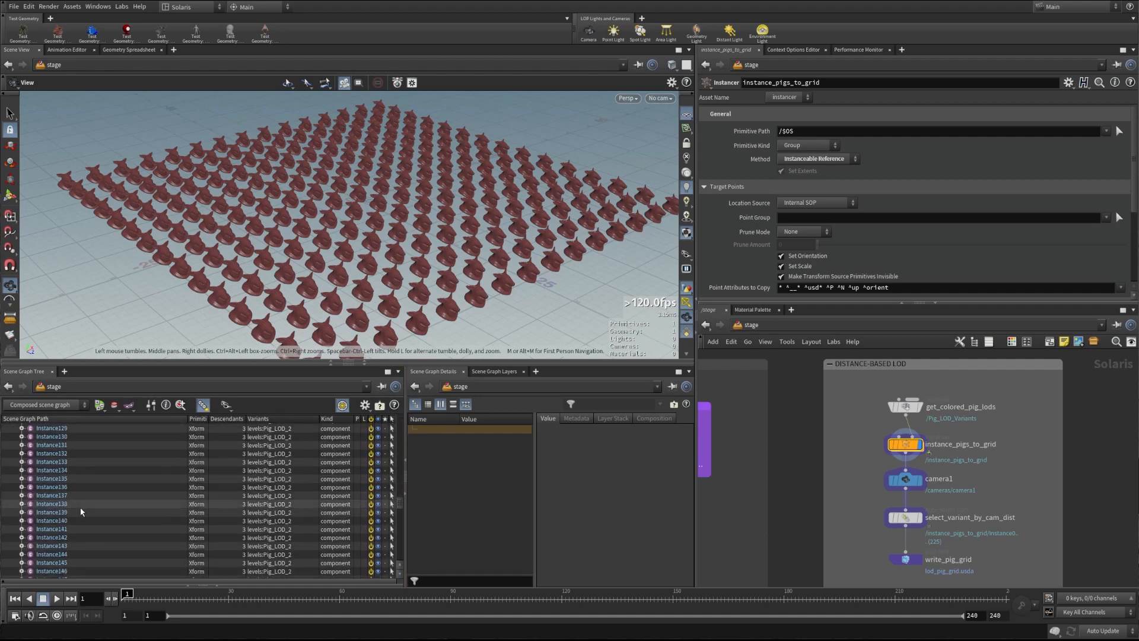
scroll(267, 505, up, 14)
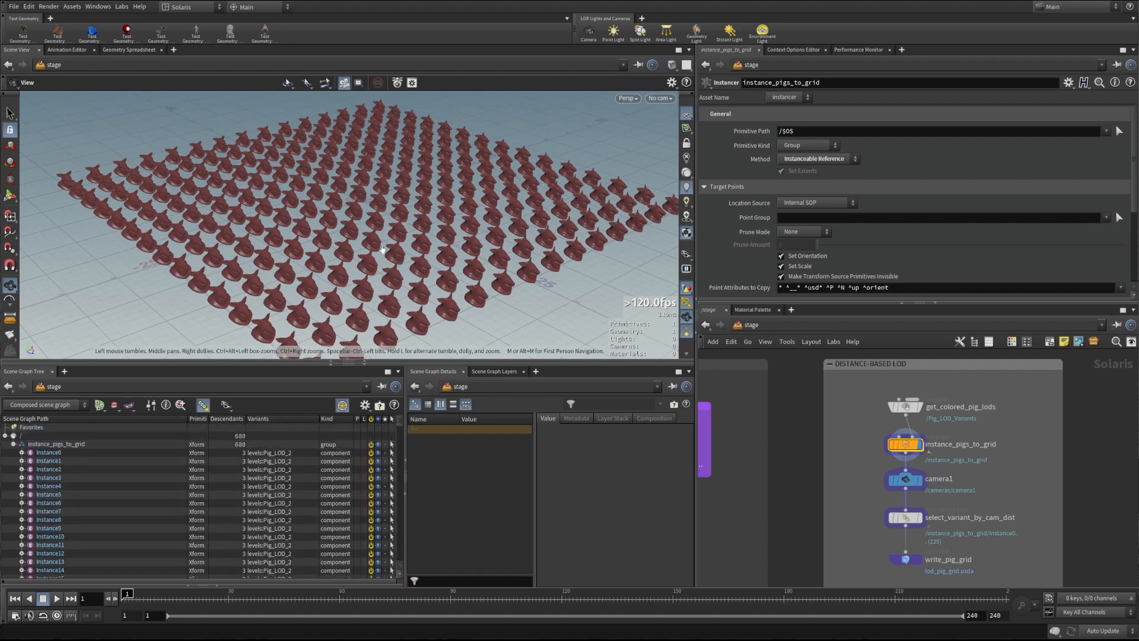
drag(397, 223, 455, 242)
scroll(919, 202, down, 5)
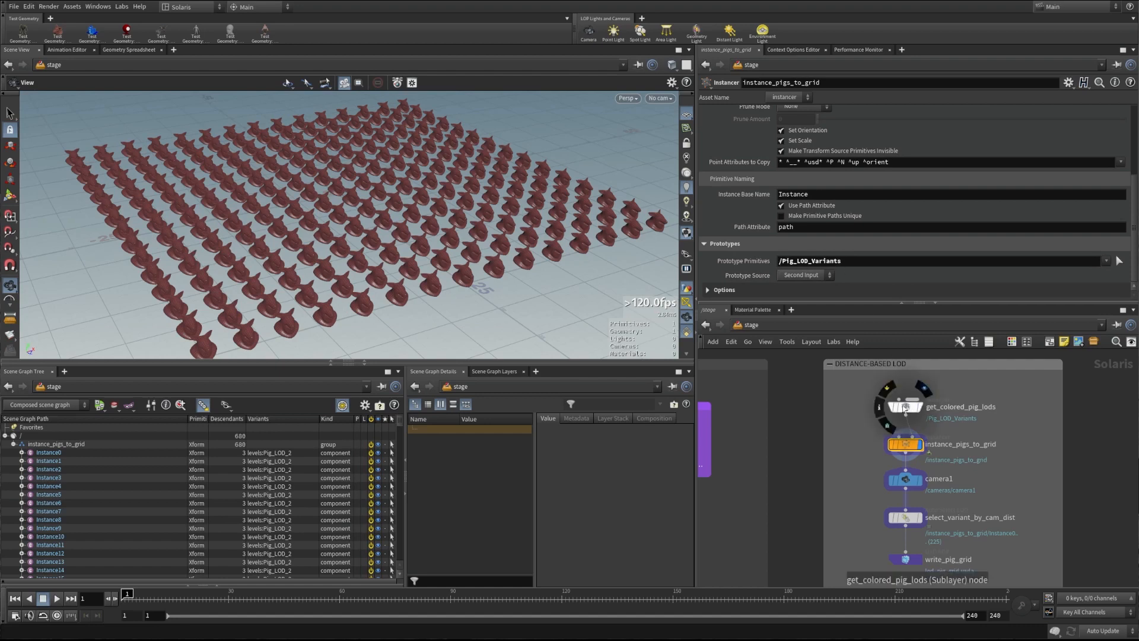
click(722, 291)
scroll(721, 255, down, 4)
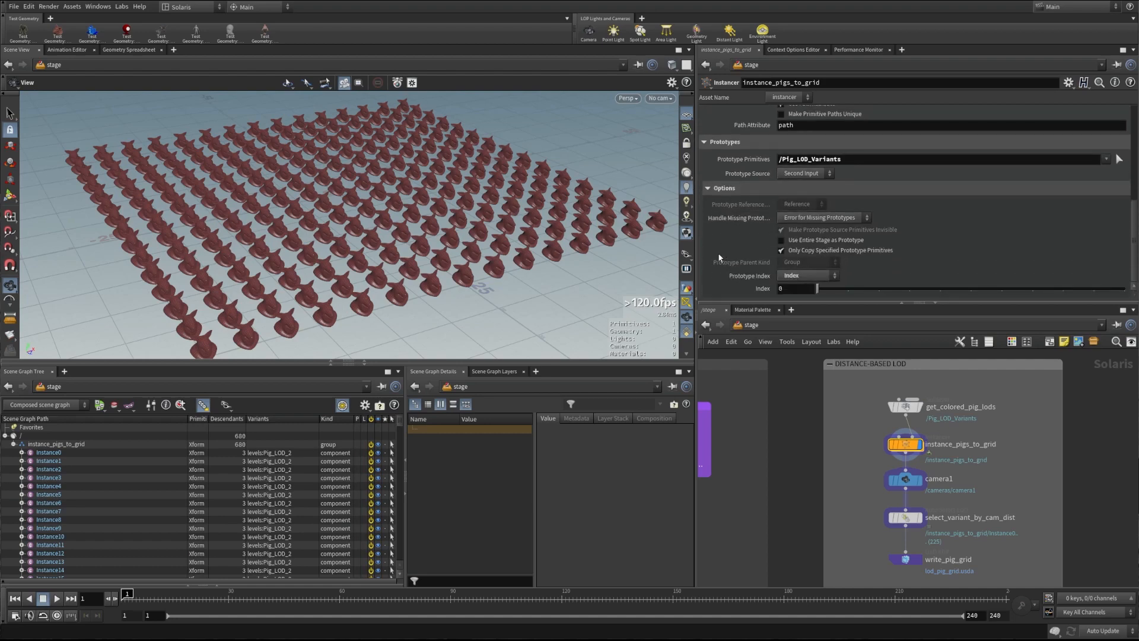
scroll(729, 246, up, 5)
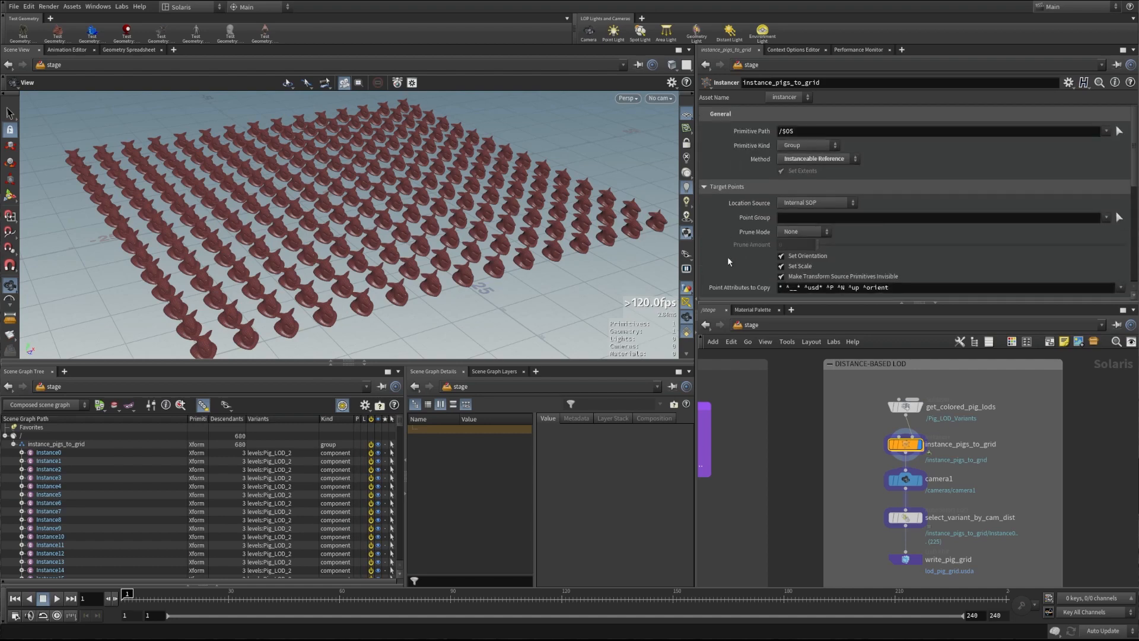
Show camera1's settings and orbit the view out over the pig grid
click(903, 479)
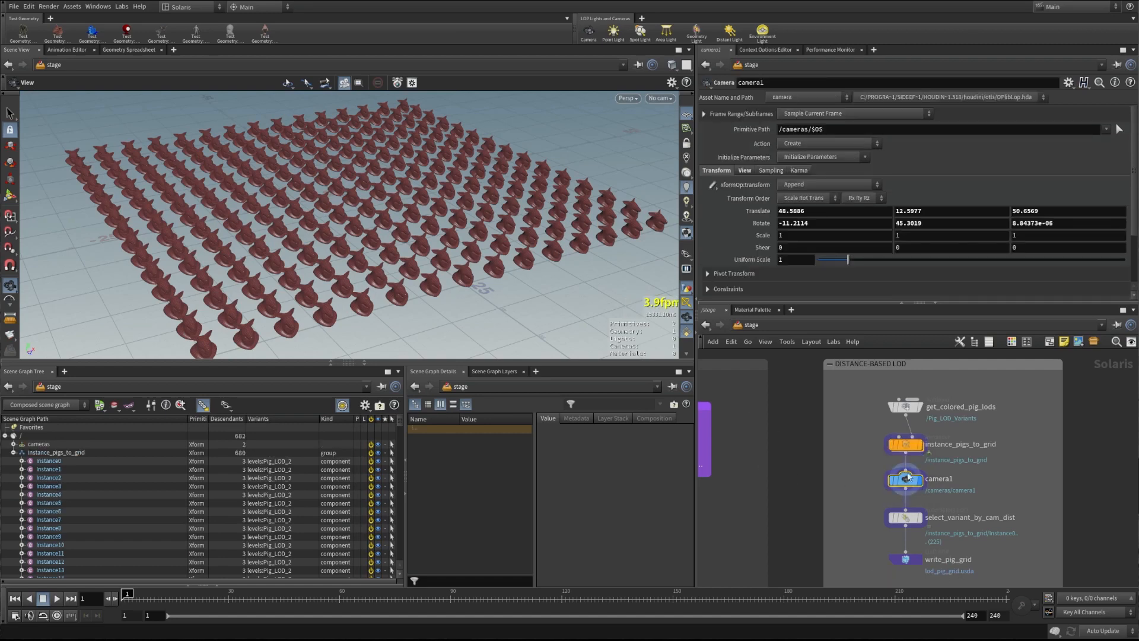
scroll(476, 216, down, 8)
drag(476, 216, 443, 211)
middle_drag(474, 217, 394, 229)
right_drag(394, 229, 595, 204)
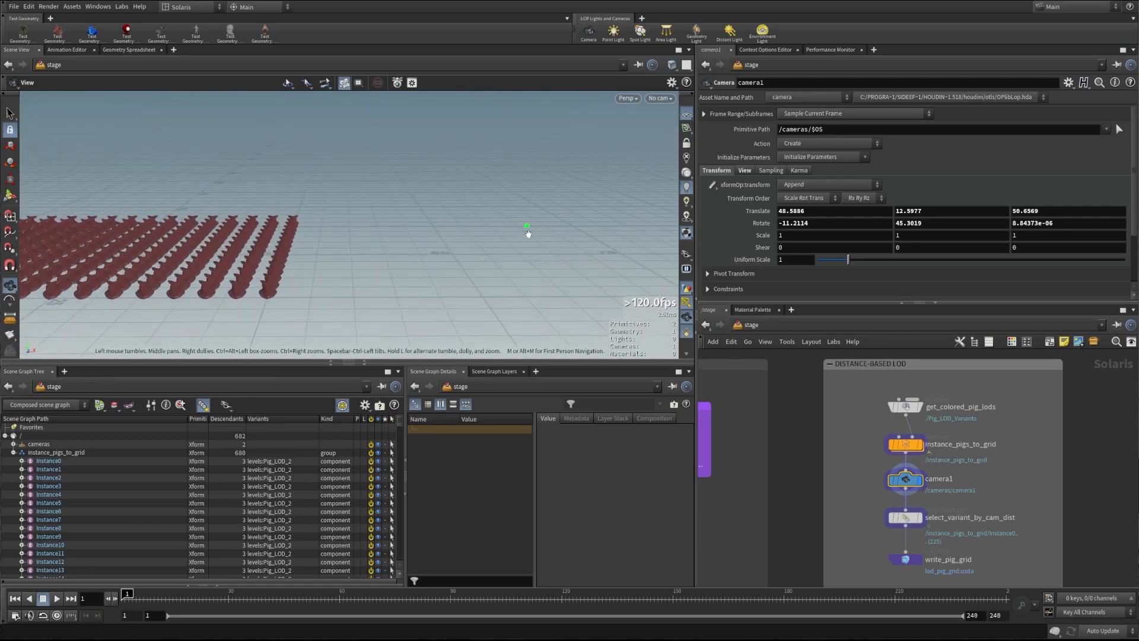
middle_drag(326, 246, 481, 254)
drag(482, 254, 526, 300)
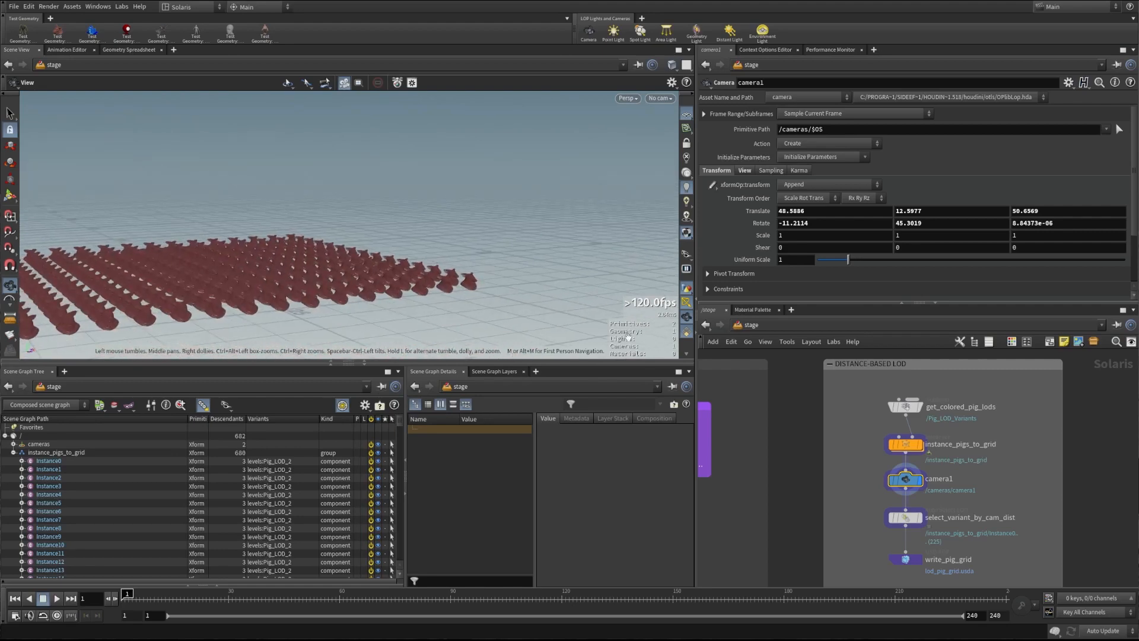
Look through /cameras/camera1 and show select_variant_by_cam_dist's LOD thresholds 0, 55 and 85
click(660, 98)
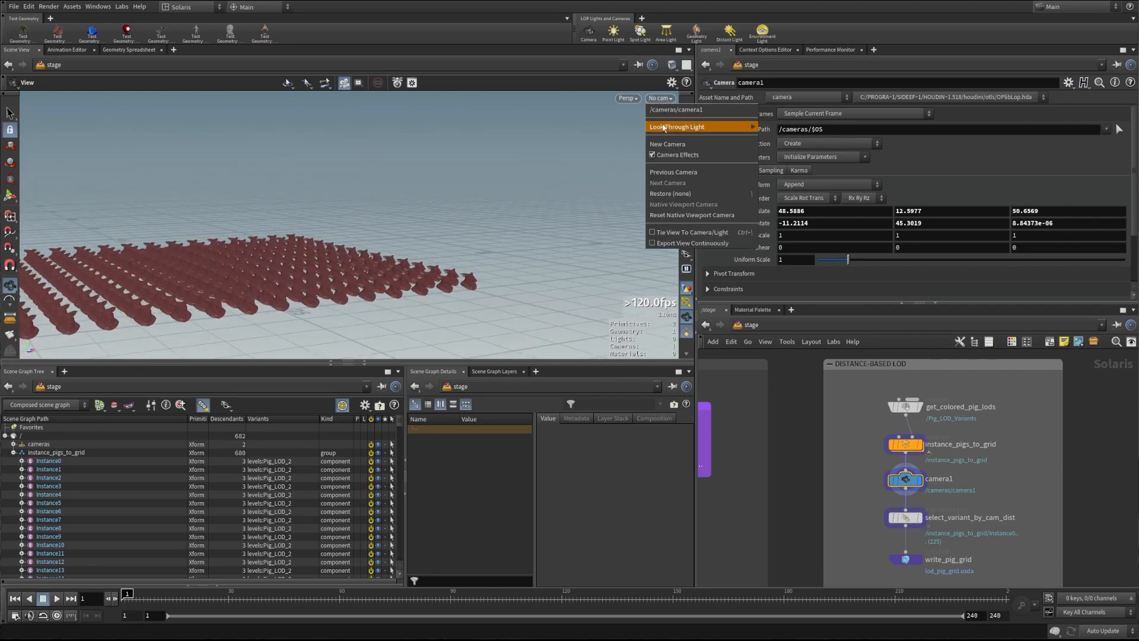
click(663, 109)
click(903, 520)
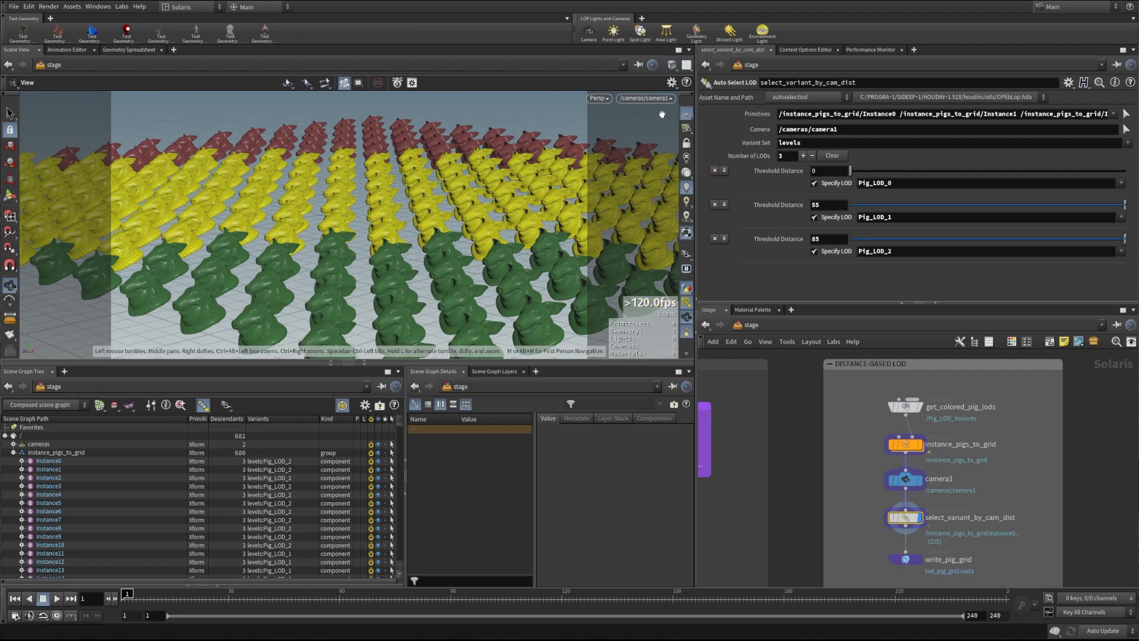
Lock camera1 to the view and move it so pig LOD colours re-evaluate by distance
click(687, 143)
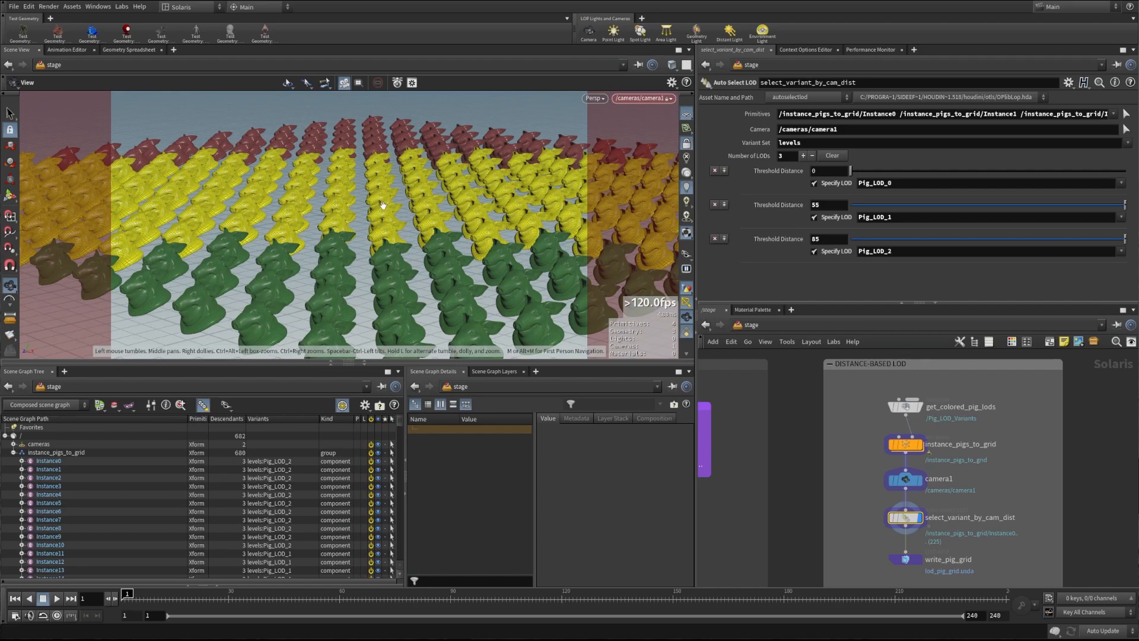
drag(380, 199, 490, 205)
mouse_move(373, 201)
mouse_down()
mouse_move(358, 202)
mouse_move(431, 199)
mouse_move(360, 213)
mouse_up()
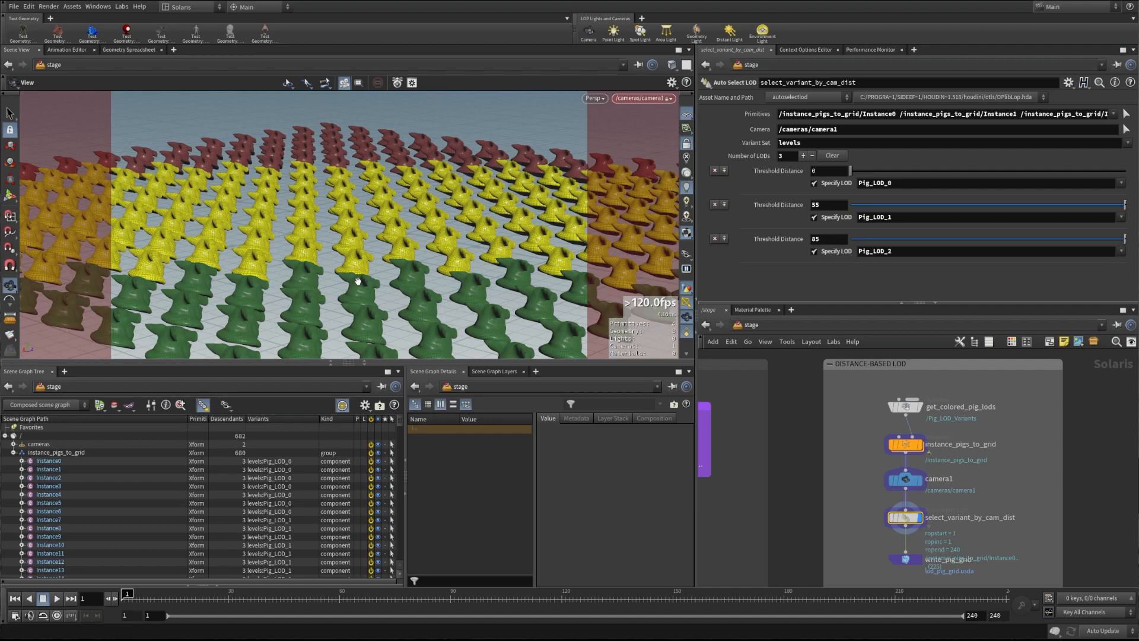
Select write_pig_grid, which writes $HIP/usd/$HIPNAME/variants/lod_pig_grid.usda
middle_drag(890, 576, 871, 545)
scroll(882, 543, up, 1)
scroll(871, 546, up, 2)
click(876, 516)
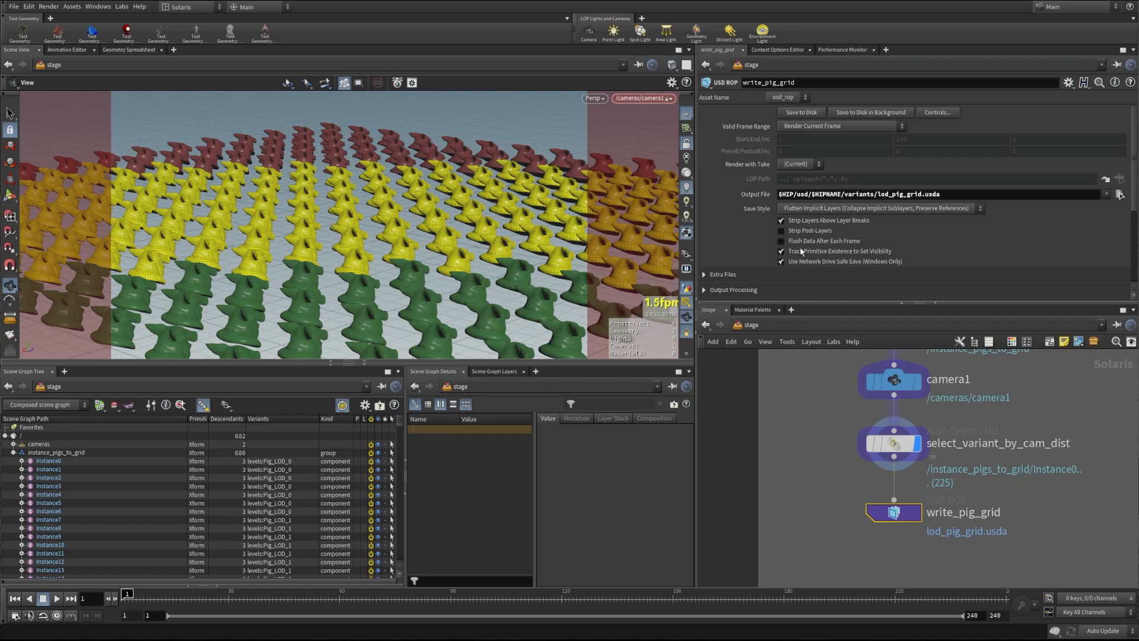
Unlock camera1 from the viewport
click(686, 143)
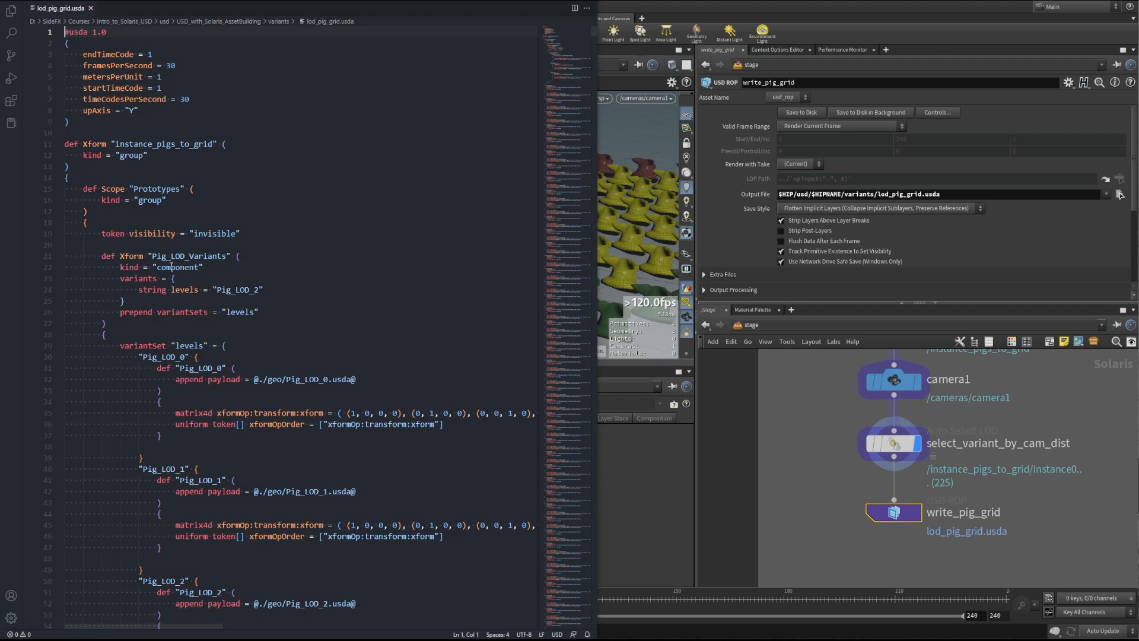
scroll(172, 277, down, 1)
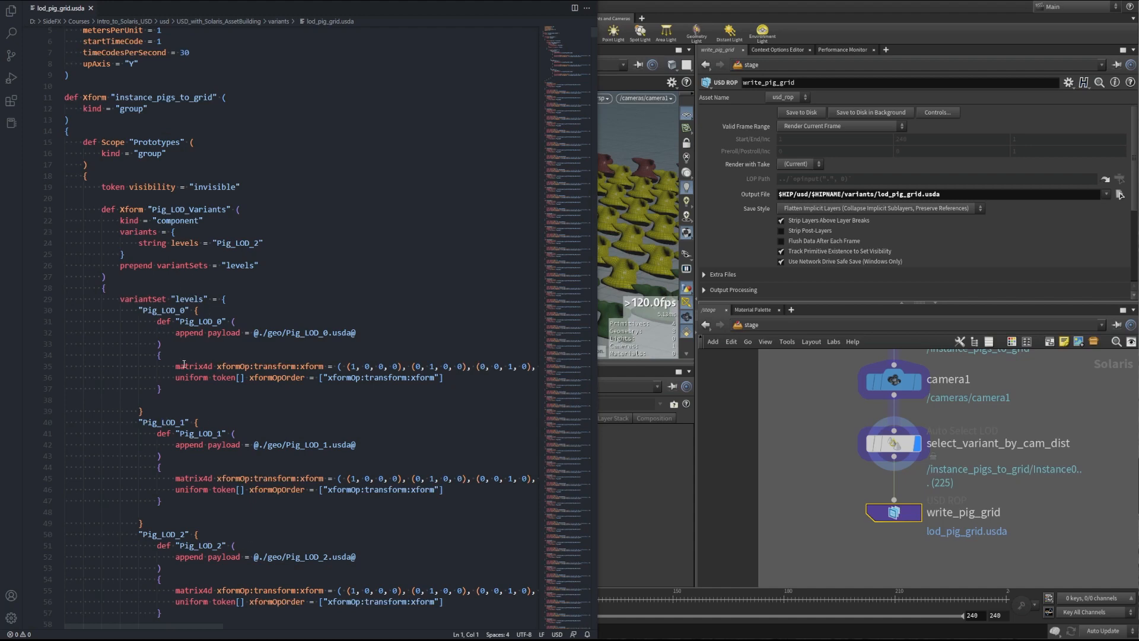
scroll(184, 364, down, 2)
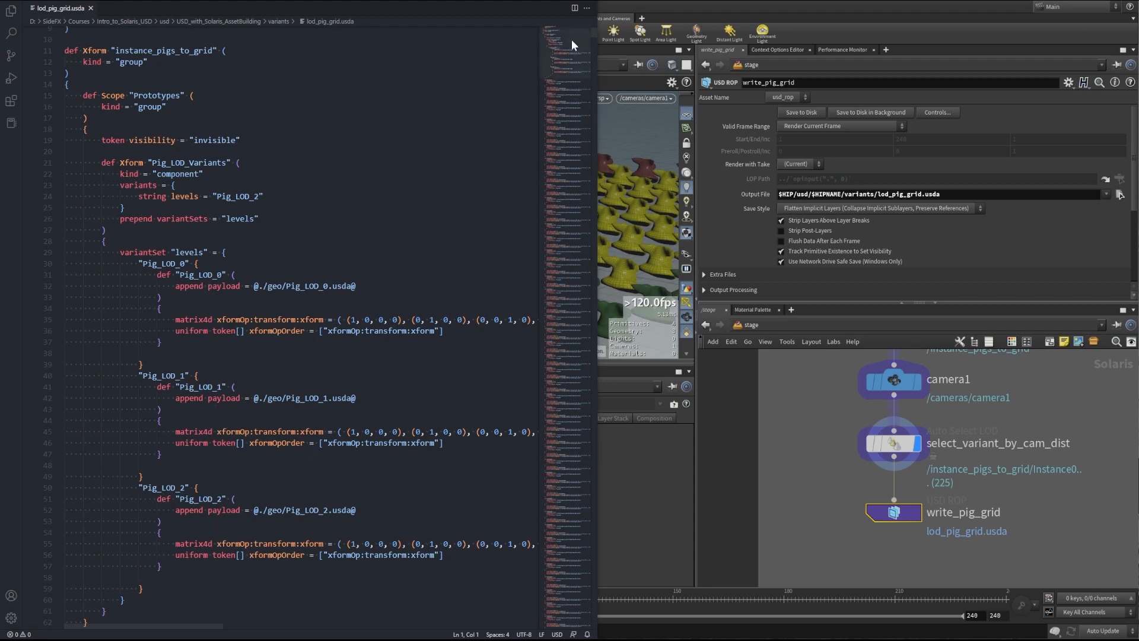
drag(572, 51, 571, 47)
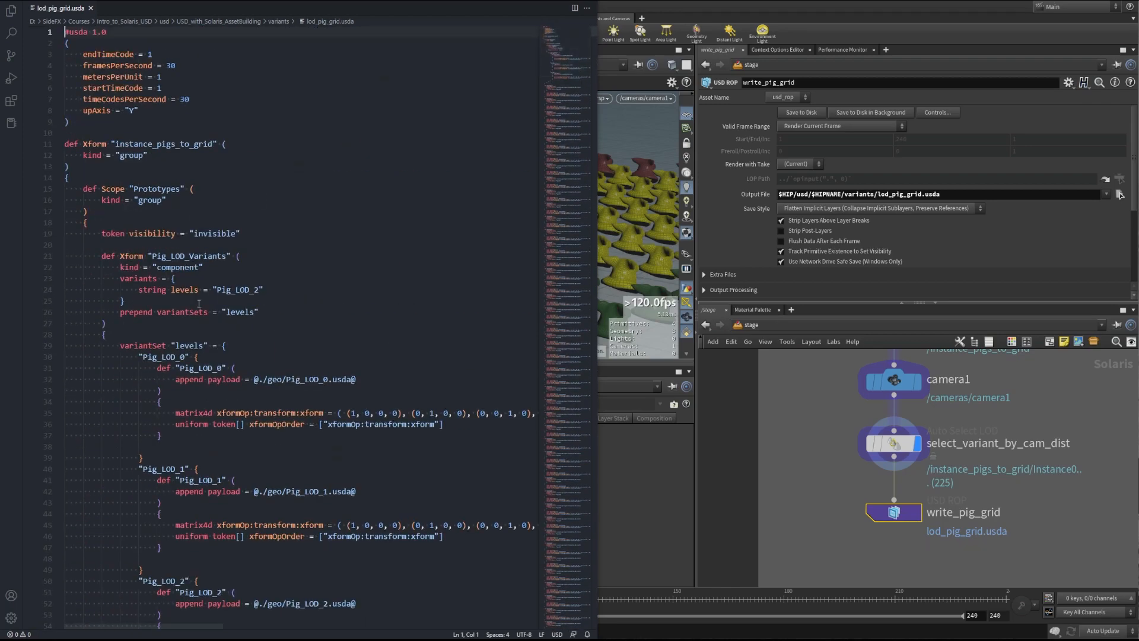
scroll(205, 297, down, 1)
scroll(197, 334, down, 10)
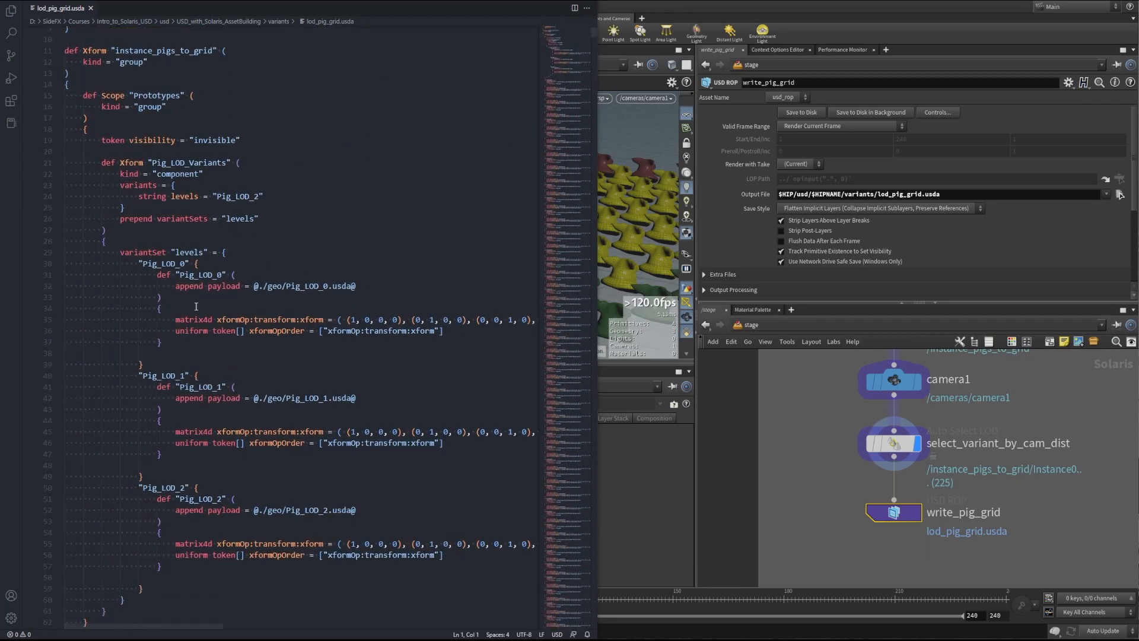
scroll(194, 309, down, 12)
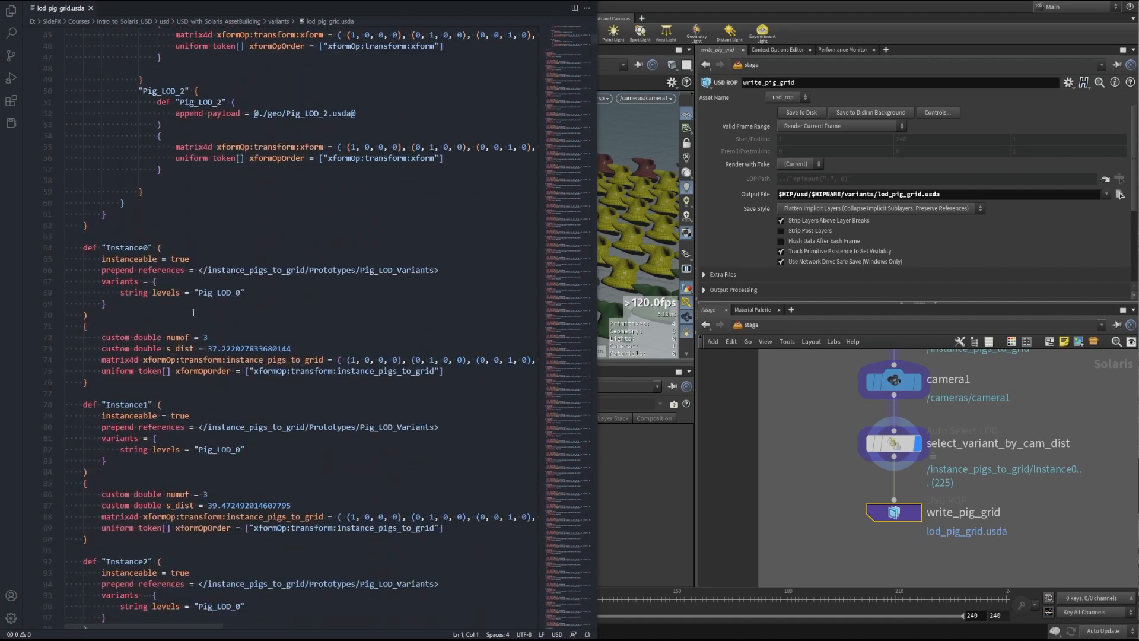
scroll(193, 312, down, 1)
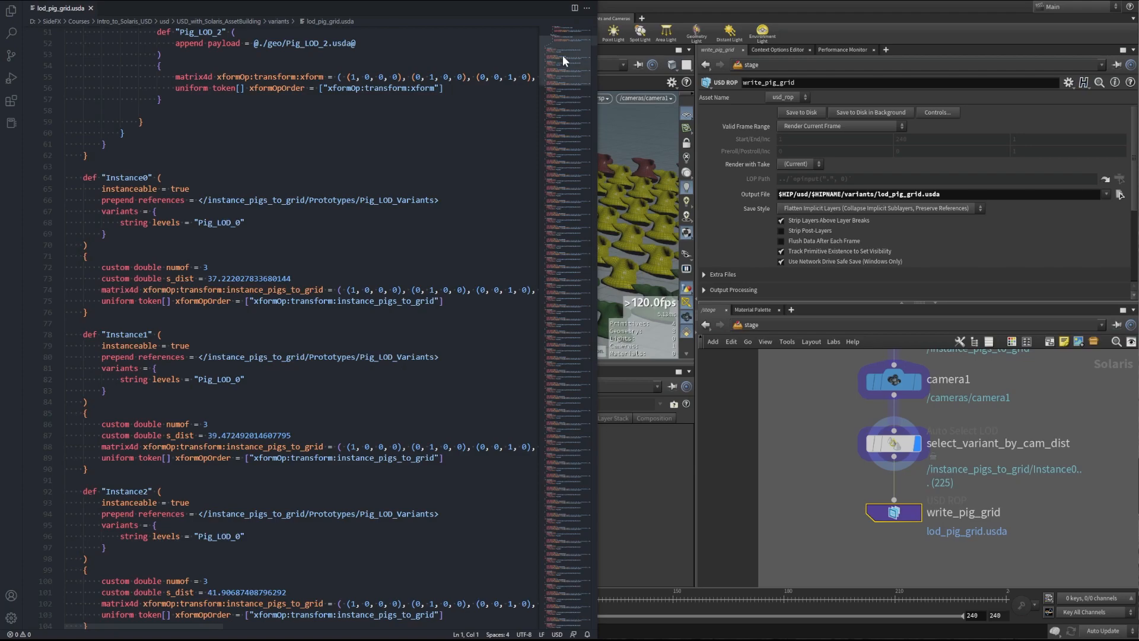
scroll(563, 59, down, 10)
scroll(564, 63, down, 16)
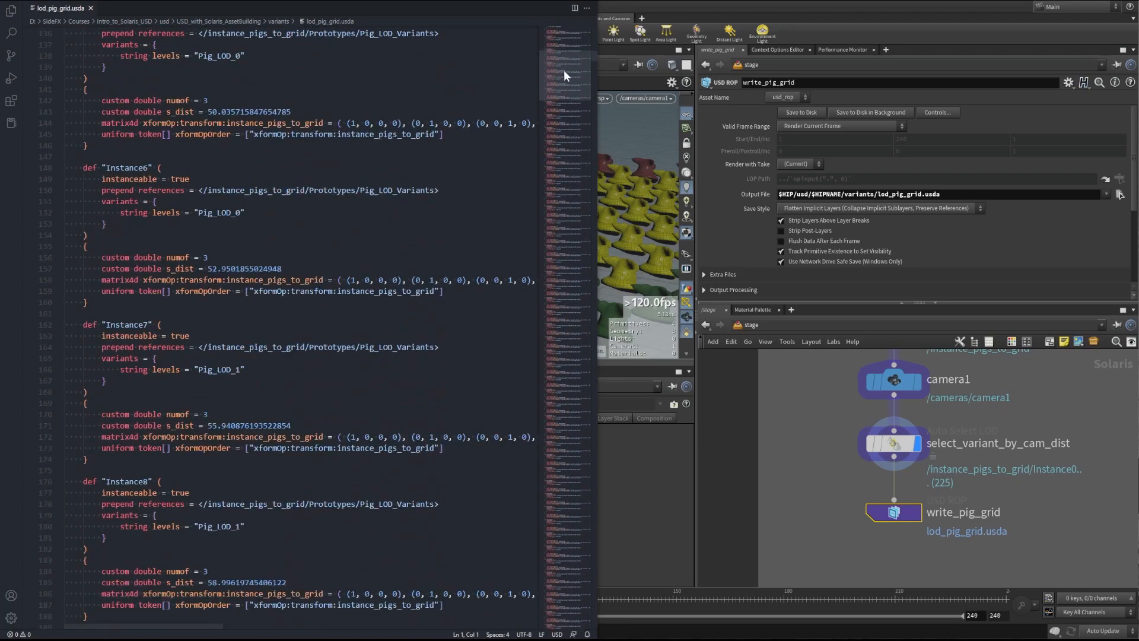
drag(593, 63, 594, 91)
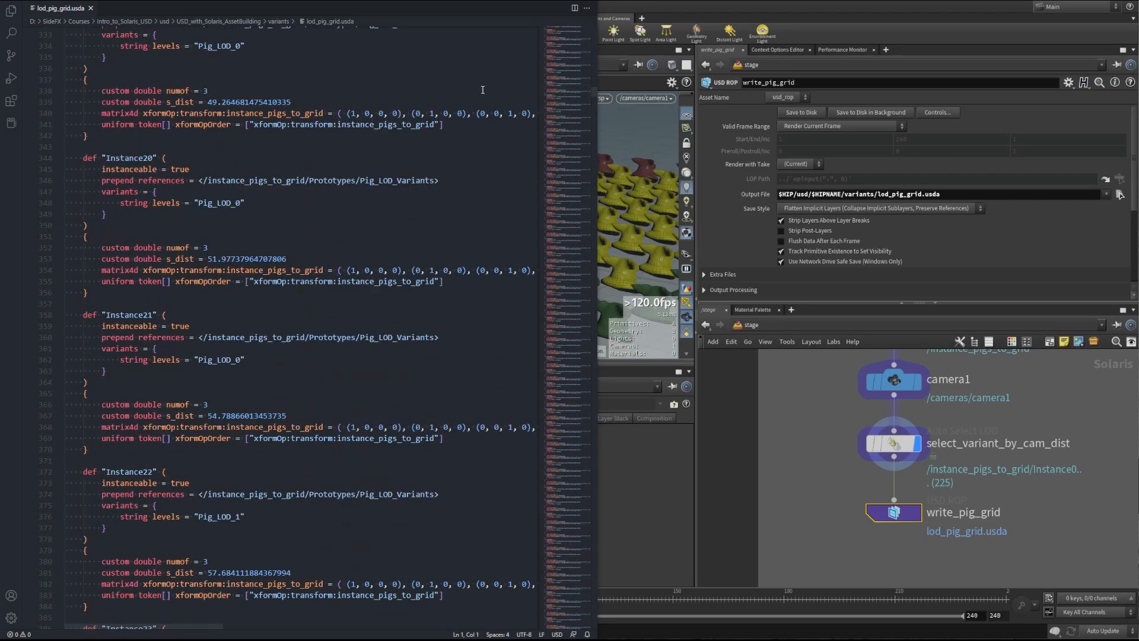
drag(571, 97, 575, 587)
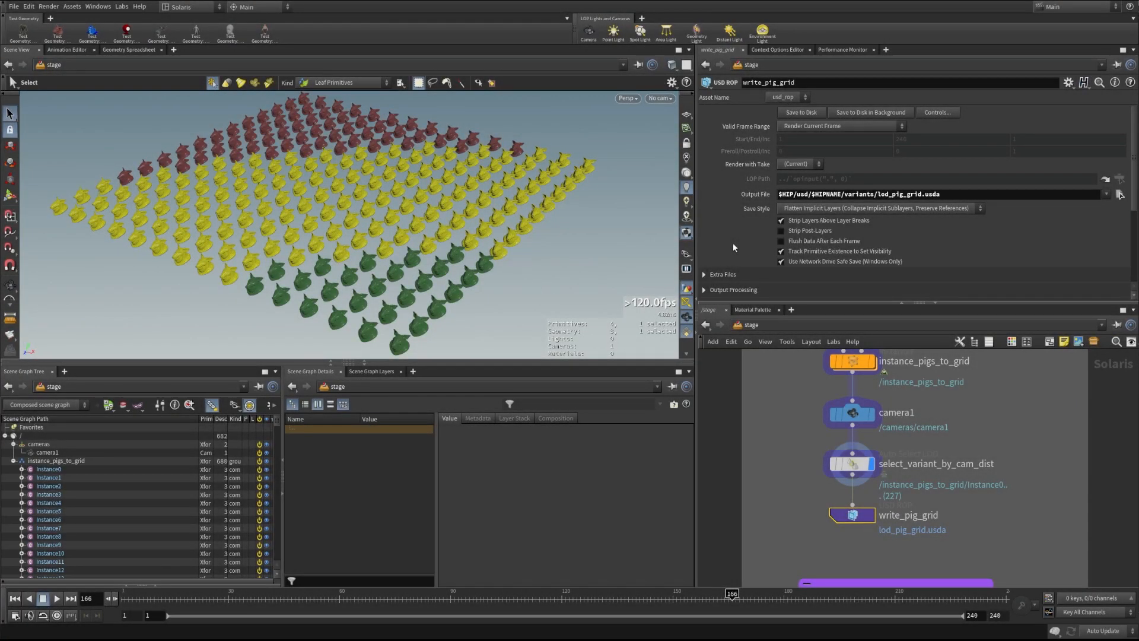
Switch write_pig_grid's Valid Frame Range to Render Specific Frame Range, keeping 1–240 step 1
click(803, 127)
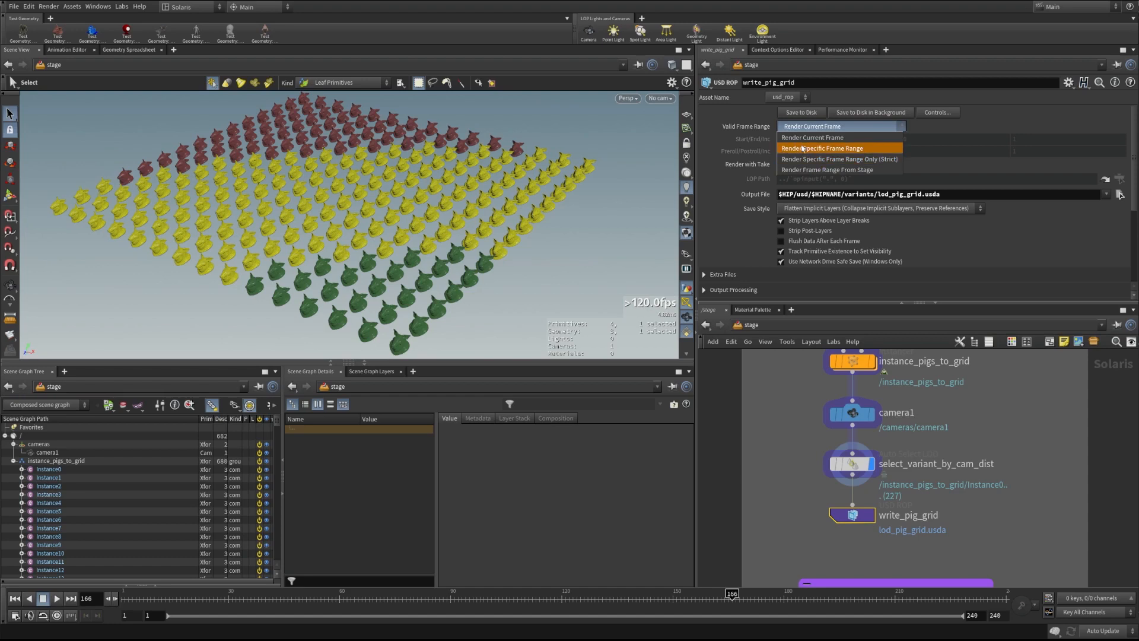
click(836, 149)
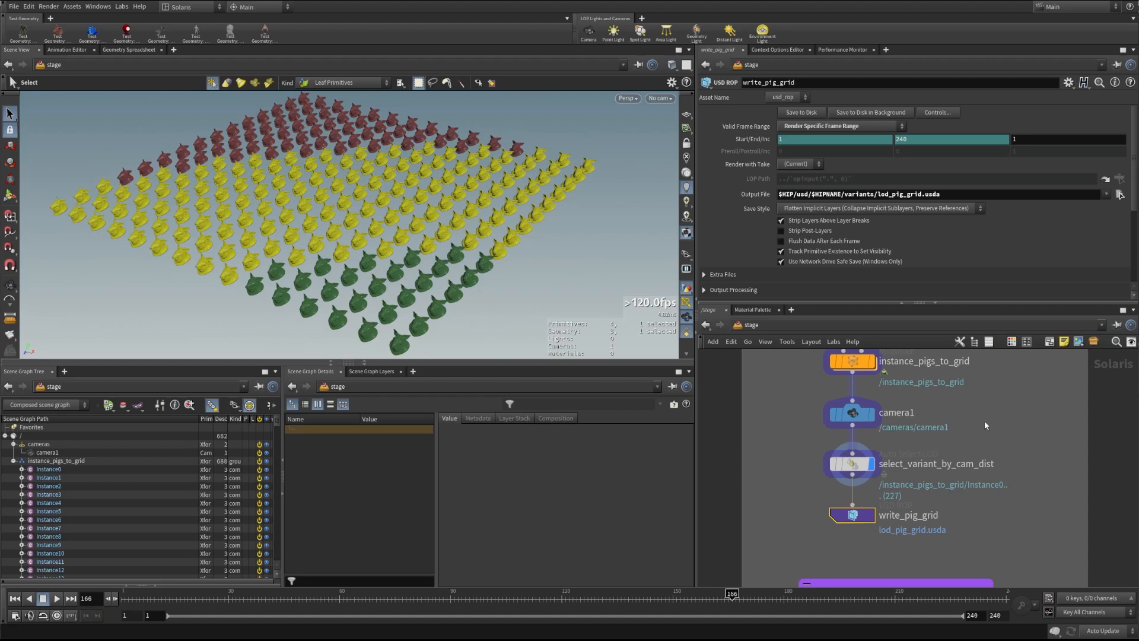
Enable Flush Data After Each Frame and rename the output file to lod_pig_grid_$F3.usda
click(781, 241)
click(923, 195)
text(_$F)
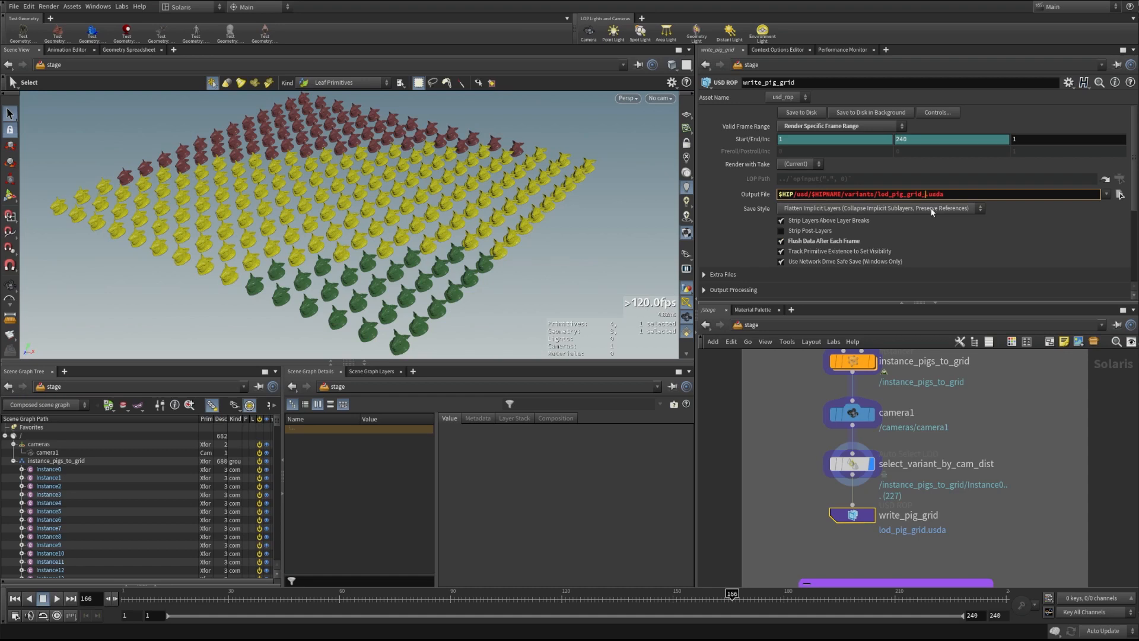
text(3)
key(Return)
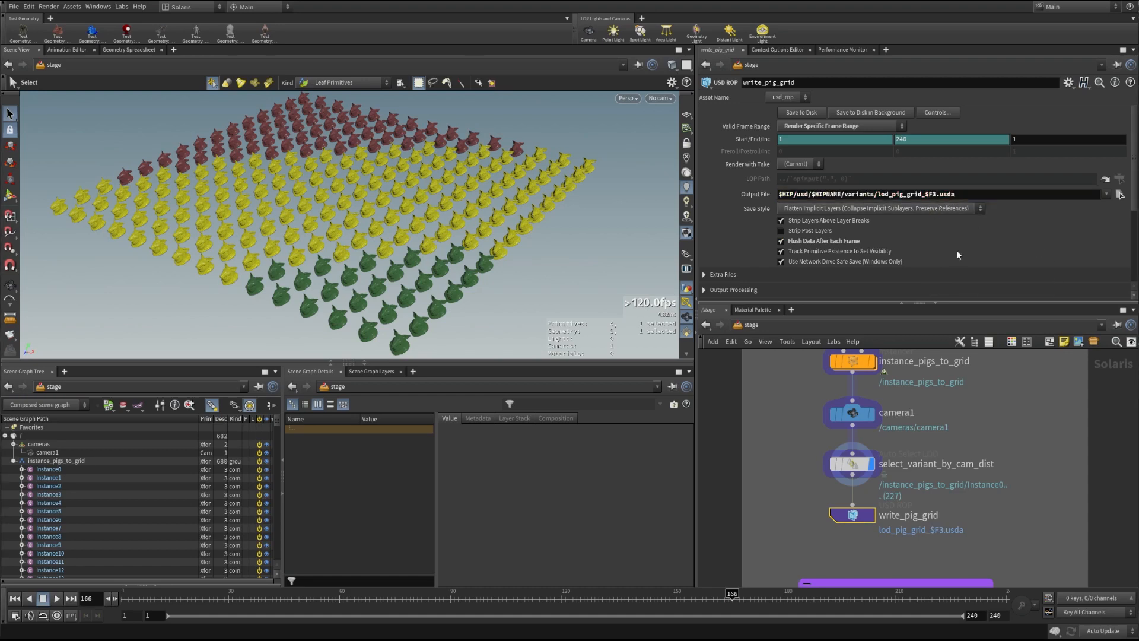
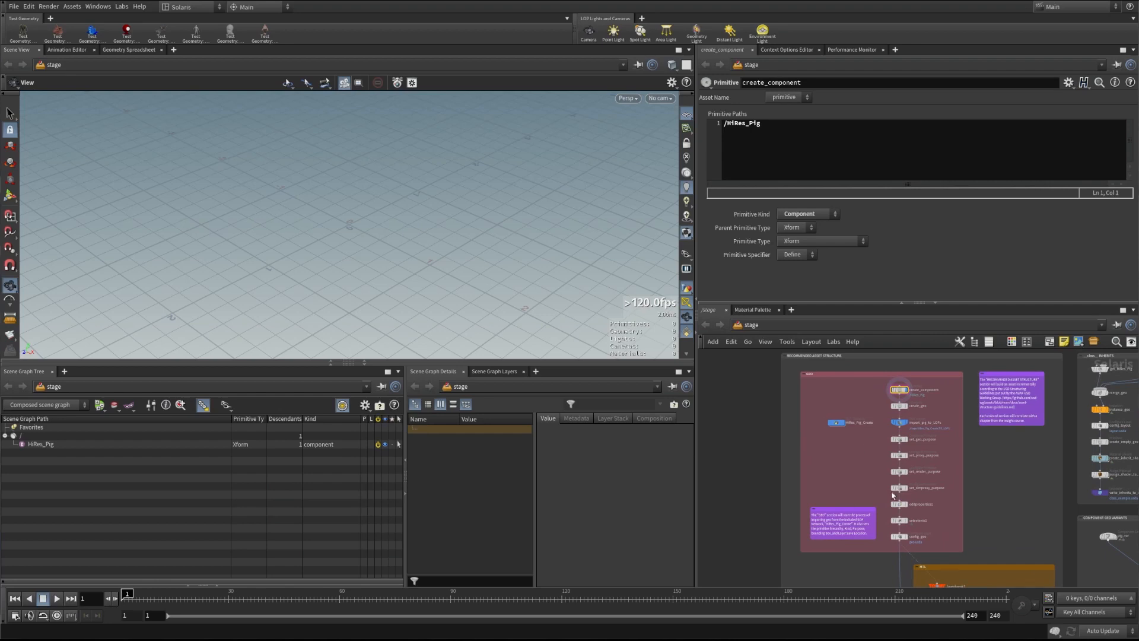
scroll(800, 411, up, 3)
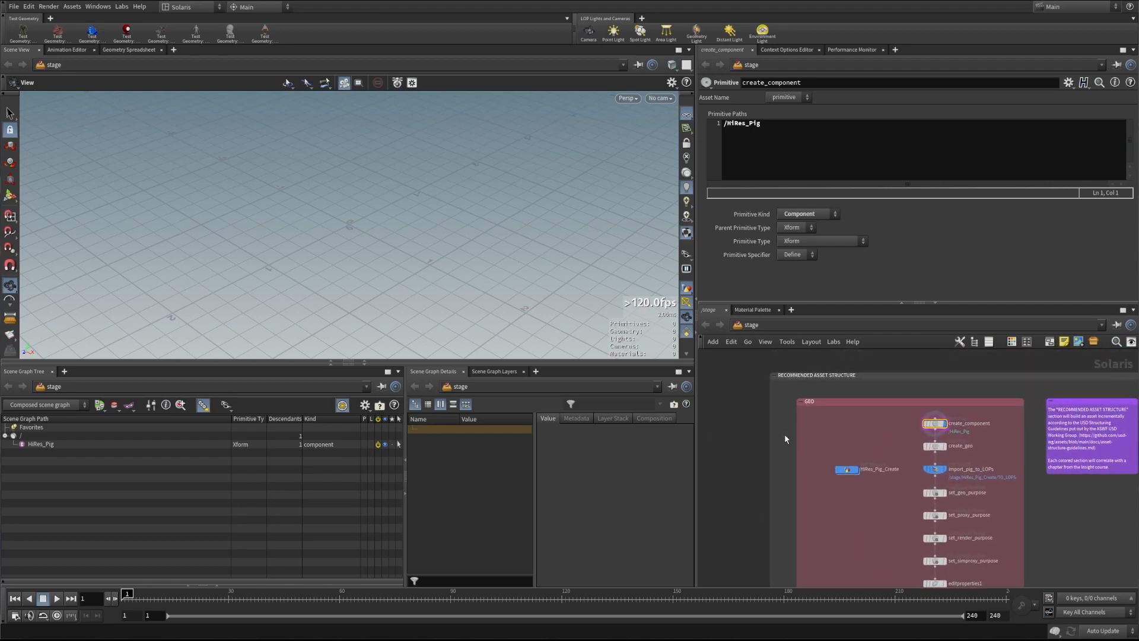
scroll(784, 433, up, 3)
middle_drag(781, 422, 718, 394)
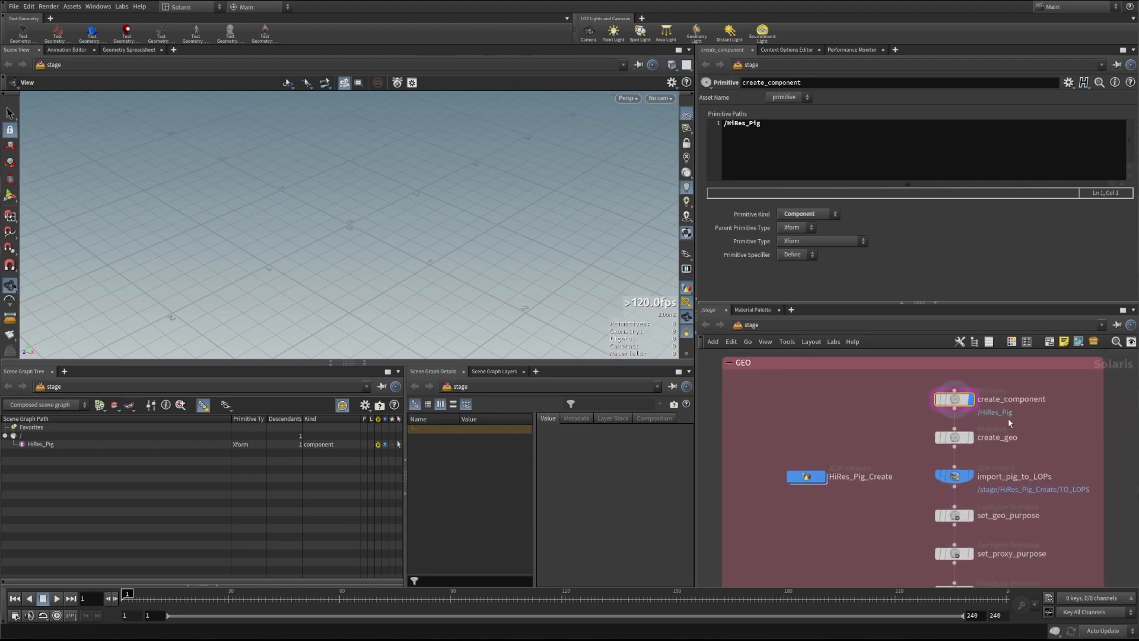
mouse_move(964, 406)
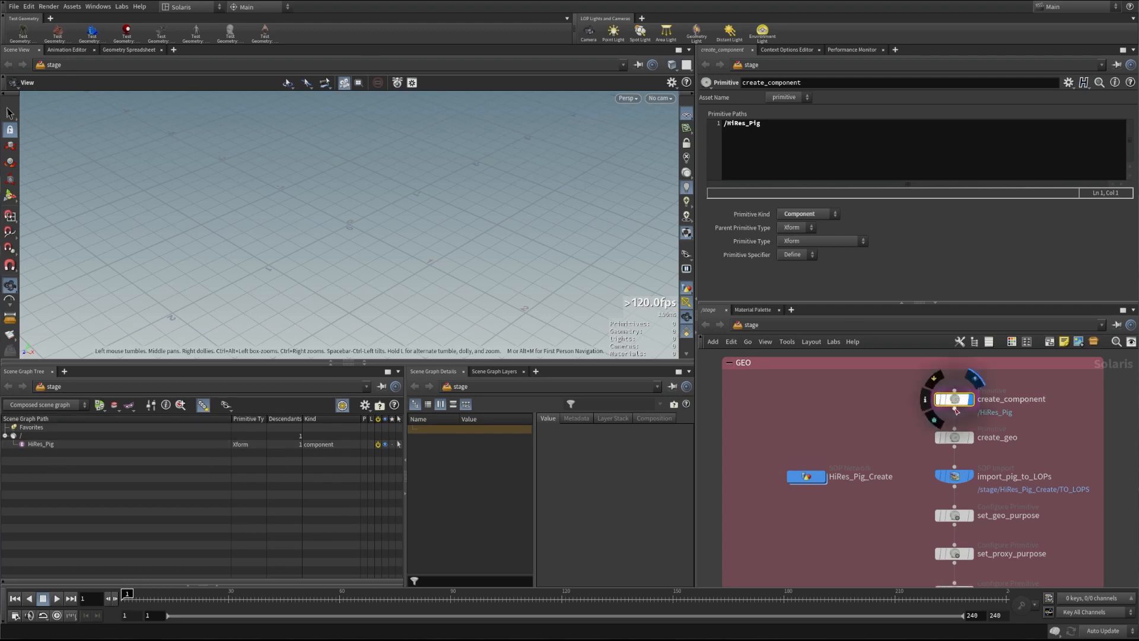
Display create_geo's result and expand geo to reveal its proxy and render scopes
click(959, 439)
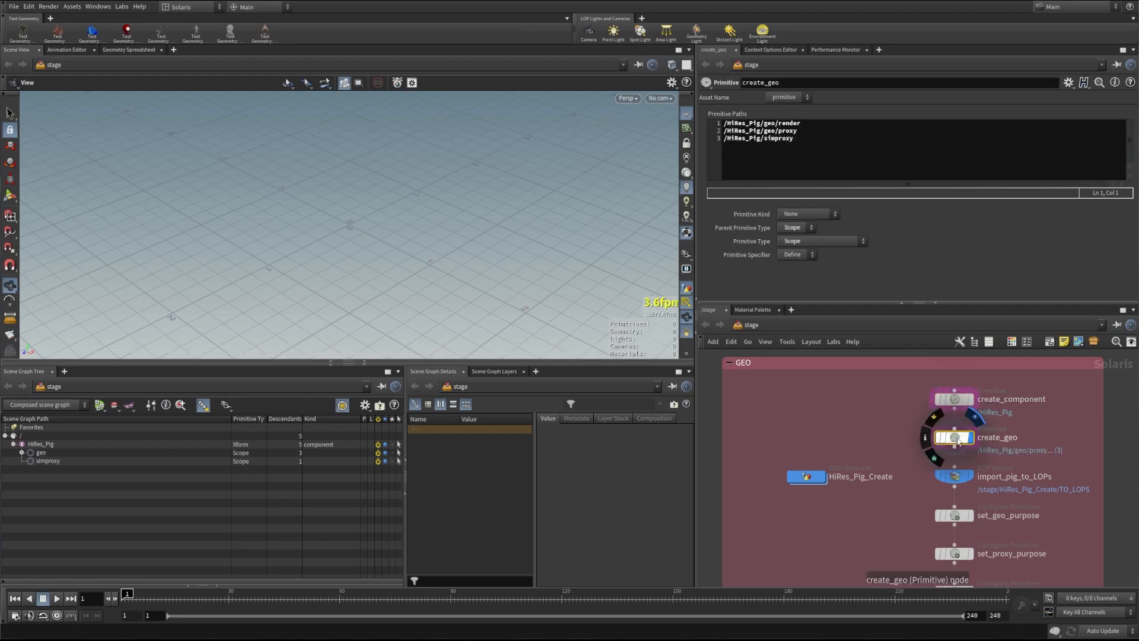
mouse_move(951, 440)
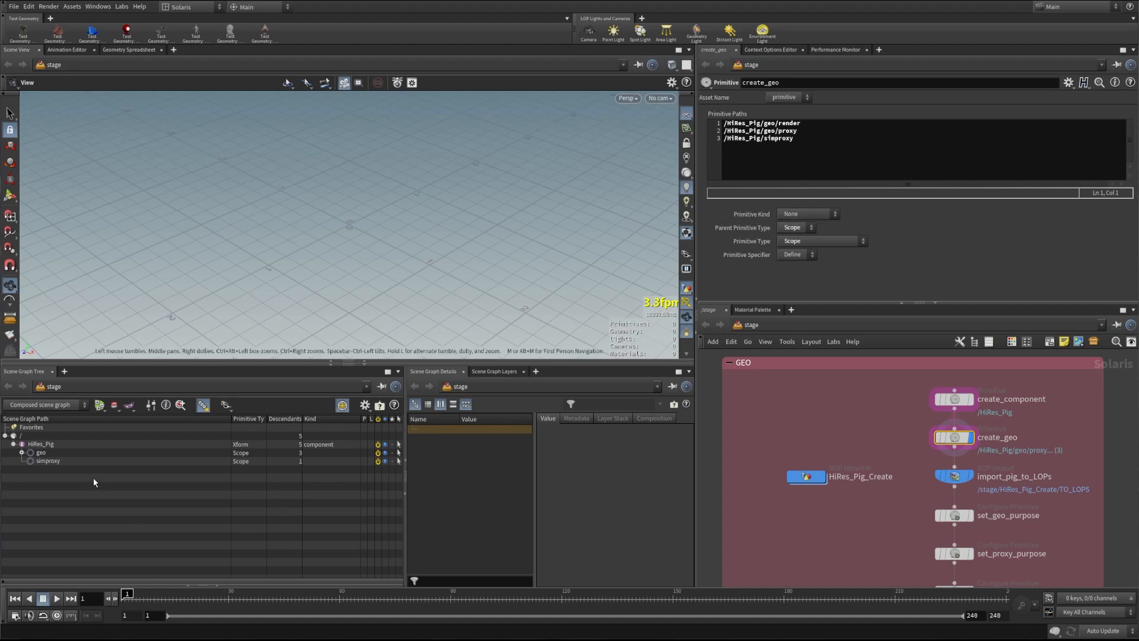
click(22, 452)
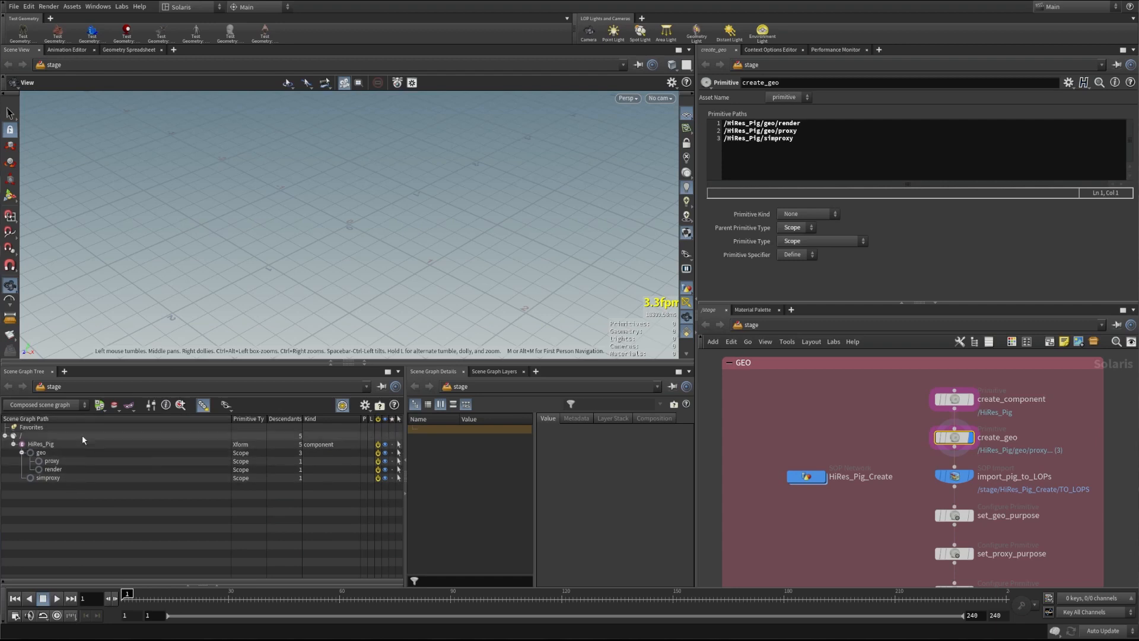
drag(231, 418, 183, 419)
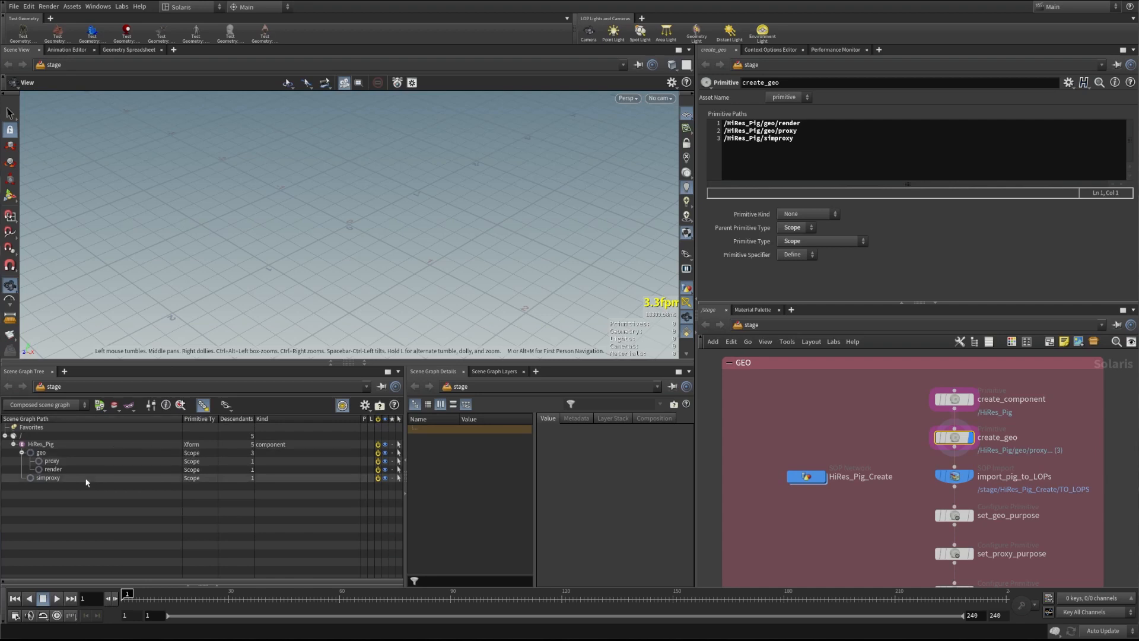
Add Purpose and Proxy Path columns to the Scene Graph Tree and resize its columns
click(365, 405)
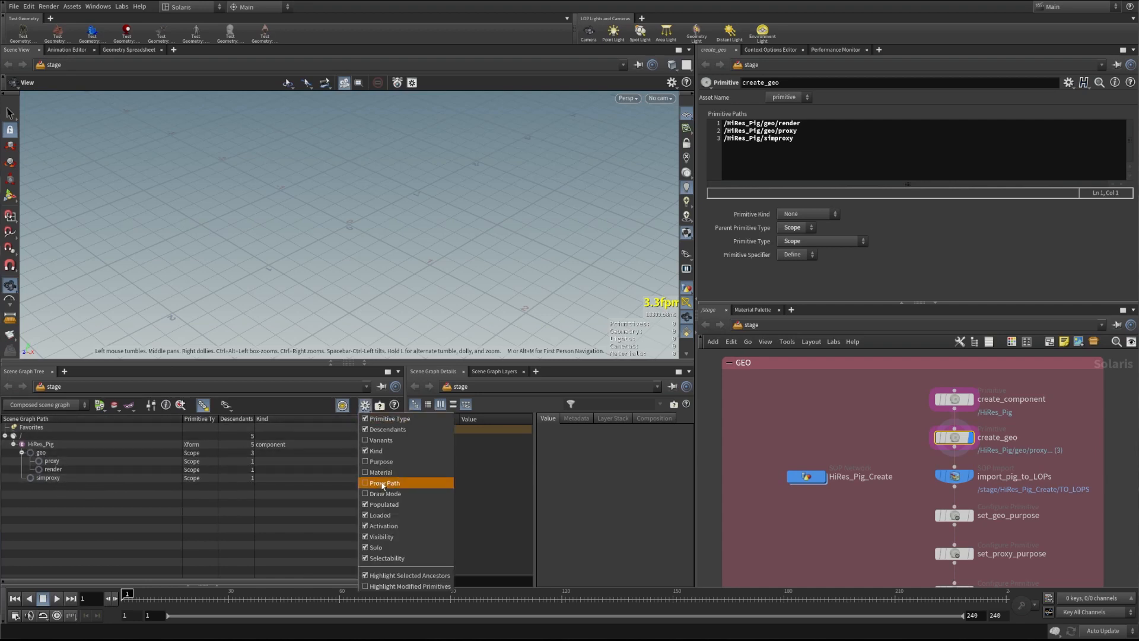
click(379, 461)
click(365, 407)
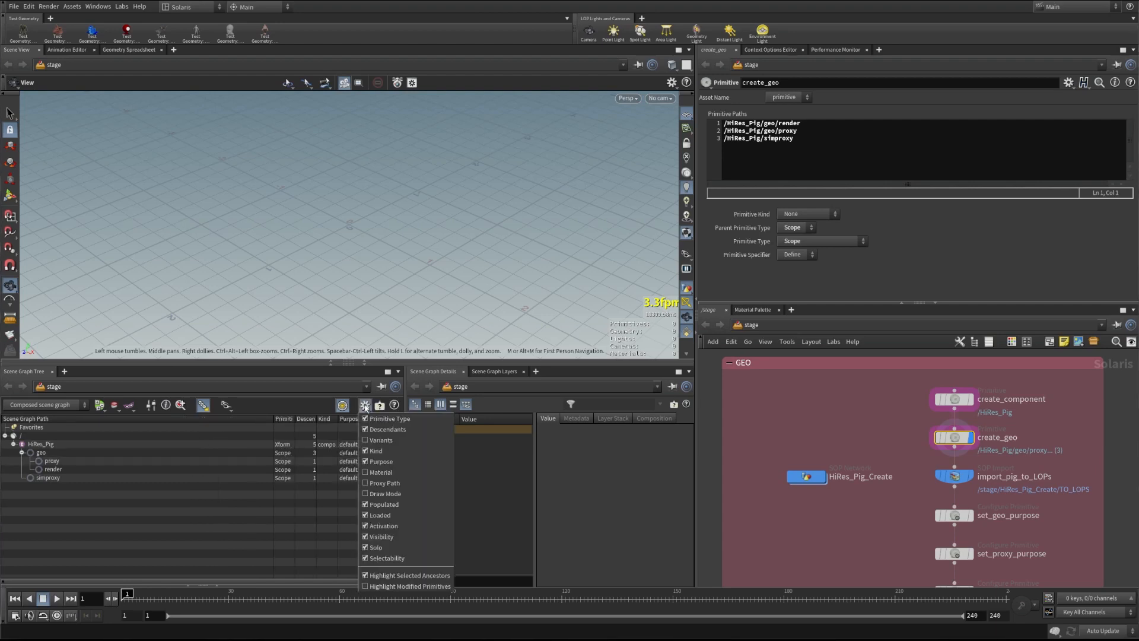
click(380, 483)
click(365, 405)
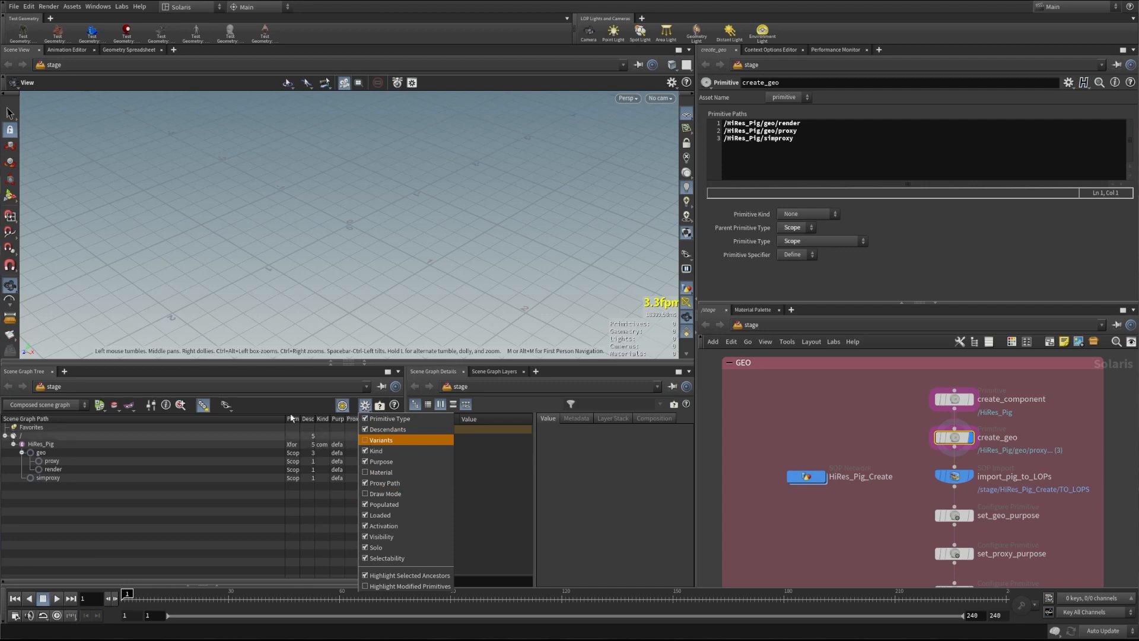
click(313, 436)
mouse_move(284, 418)
mouse_down()
mouse_move(162, 419)
mouse_move(294, 424)
mouse_up()
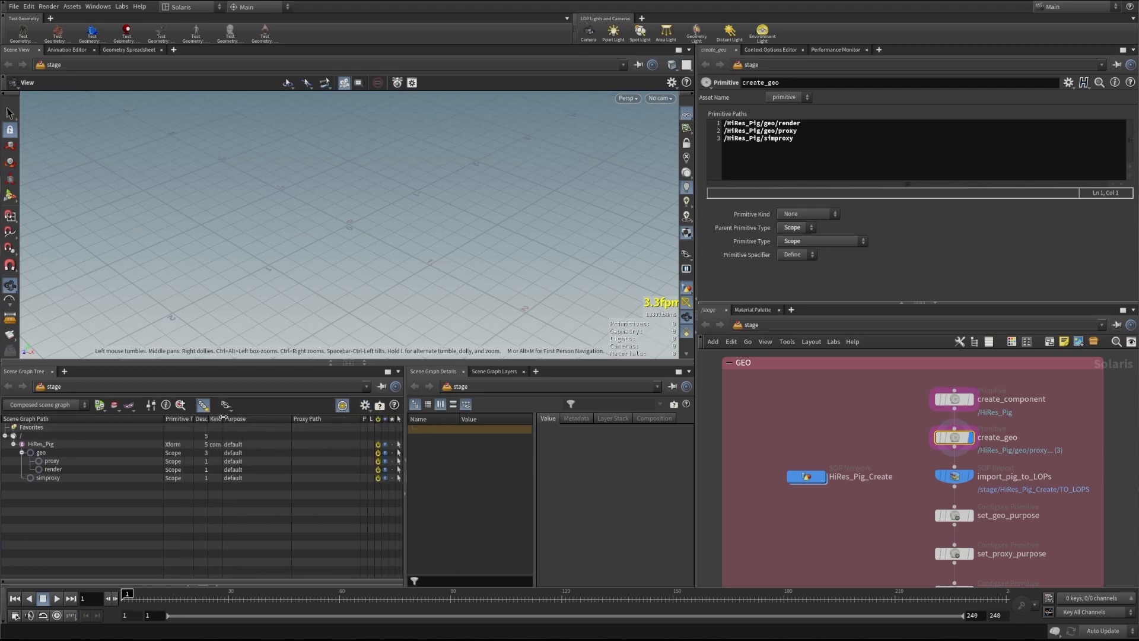
drag(224, 419, 194, 419)
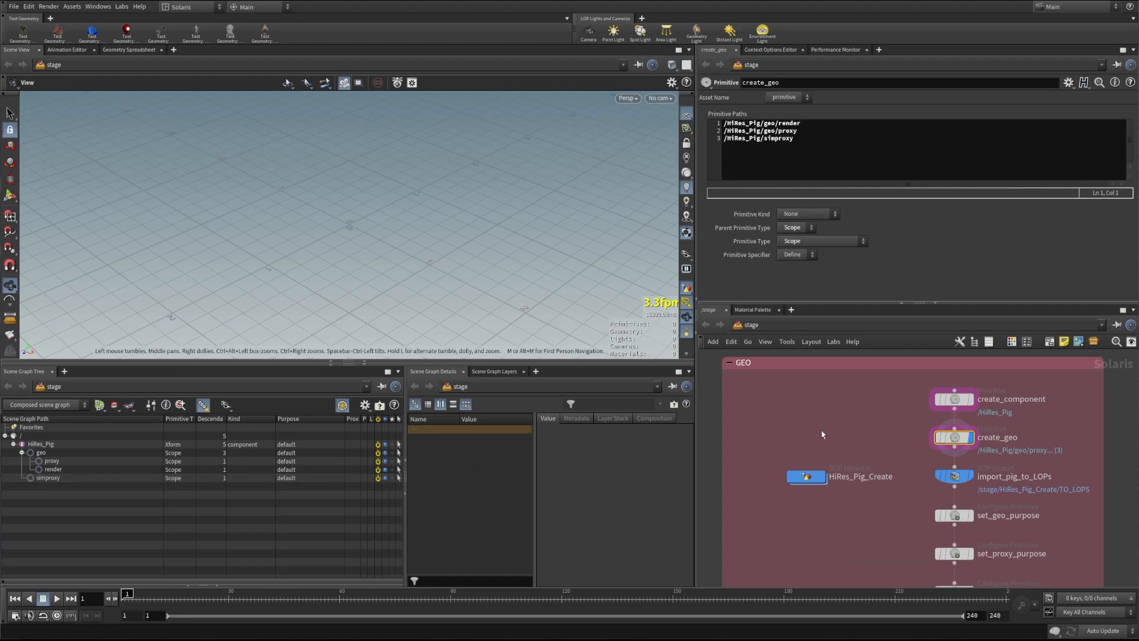
Enter the HiRes_Pig_Create network and inspect the groupdelete1 and matchsize1 nodes
double_click(804, 477)
middle_drag(792, 546, 777, 551)
scroll(777, 545, up, 1)
scroll(798, 415, up, 1)
middle_drag(798, 418, 799, 447)
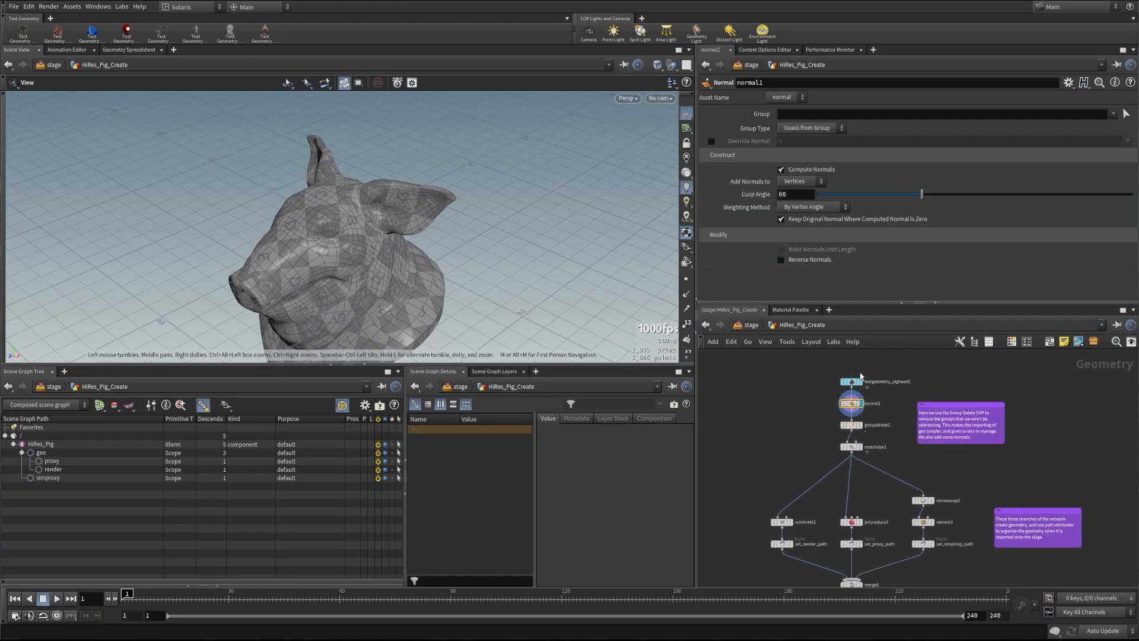
click(843, 425)
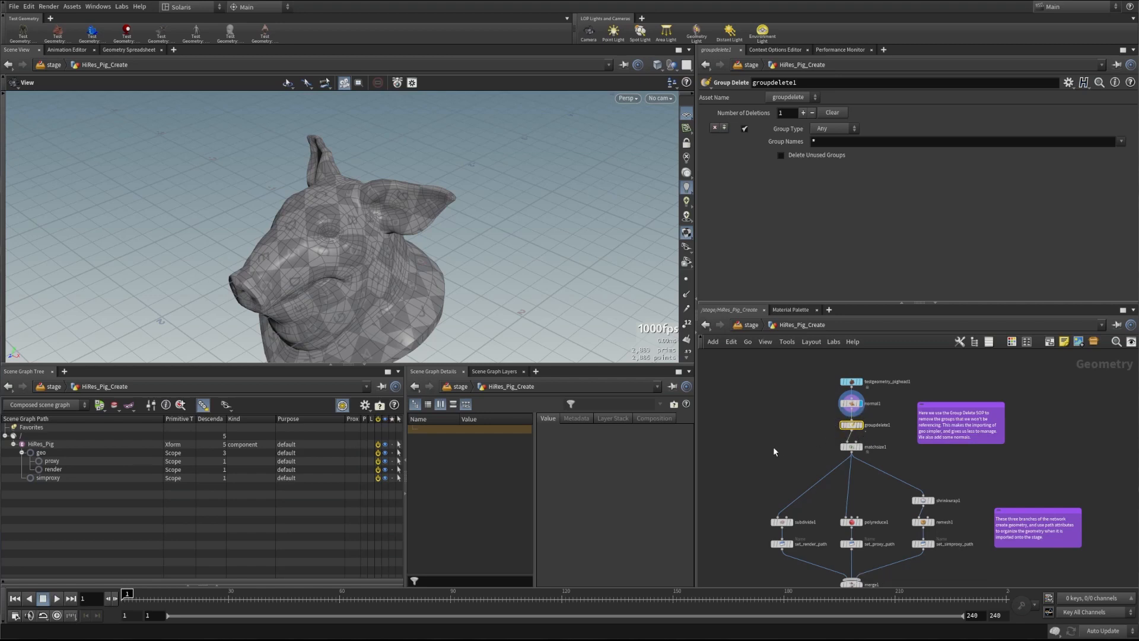
click(848, 447)
click(861, 447)
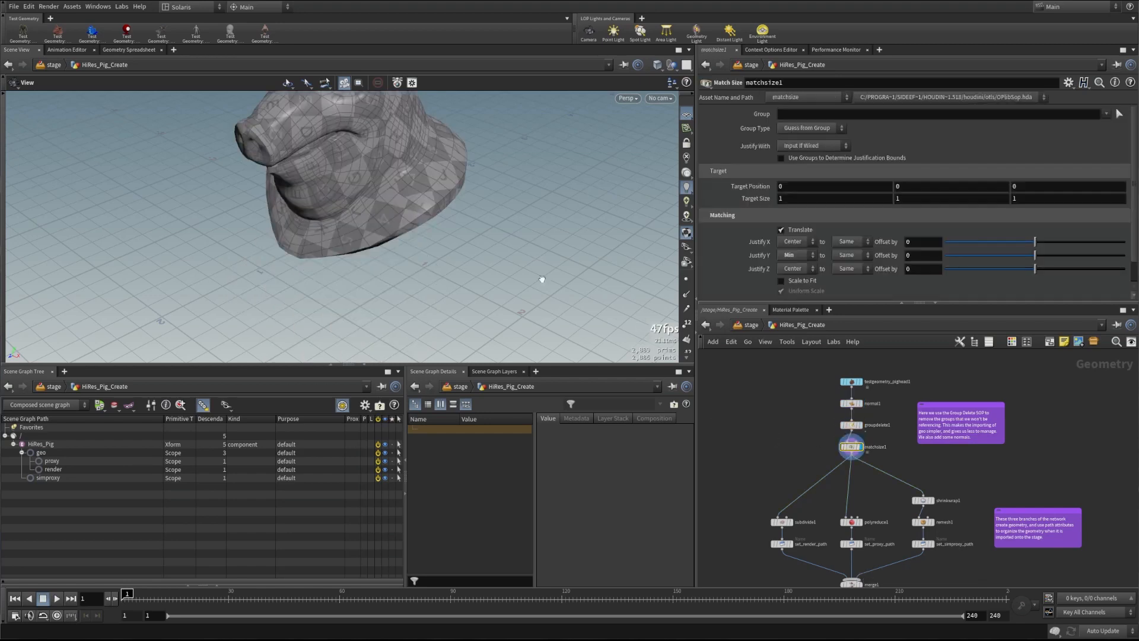
Display the subdivided pig head and review set_render_path's /HiRes_Pig/geo/render/pig_head naming
middle_drag(385, 172, 382, 214)
drag(381, 214, 407, 196)
middle_drag(407, 196, 404, 218)
middle_drag(760, 510, 760, 407)
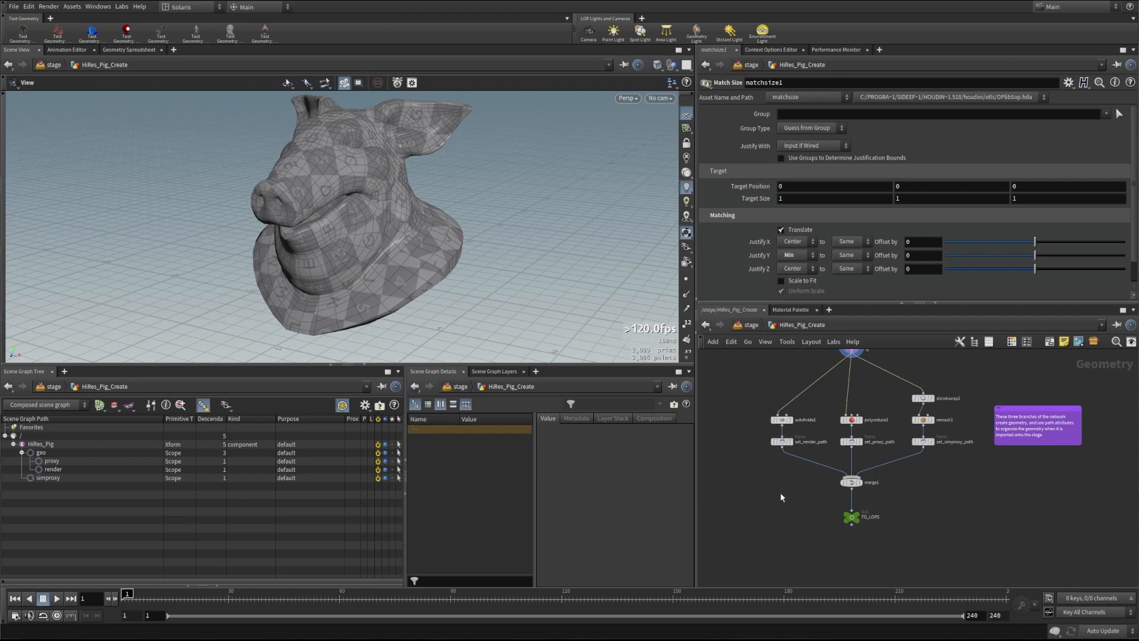
click(790, 420)
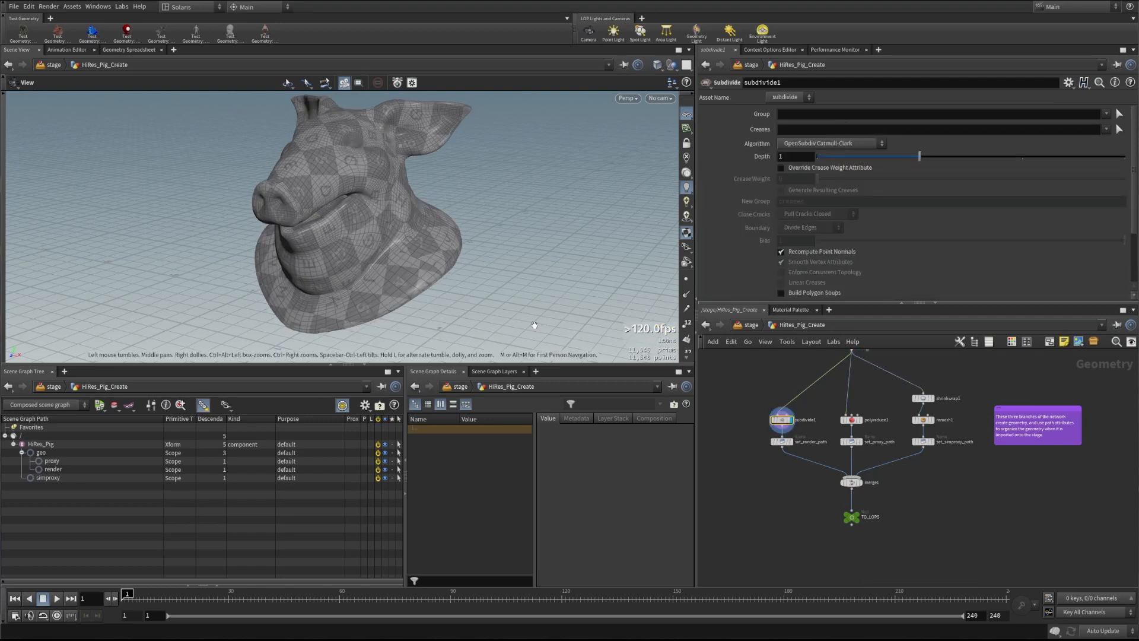
click(783, 444)
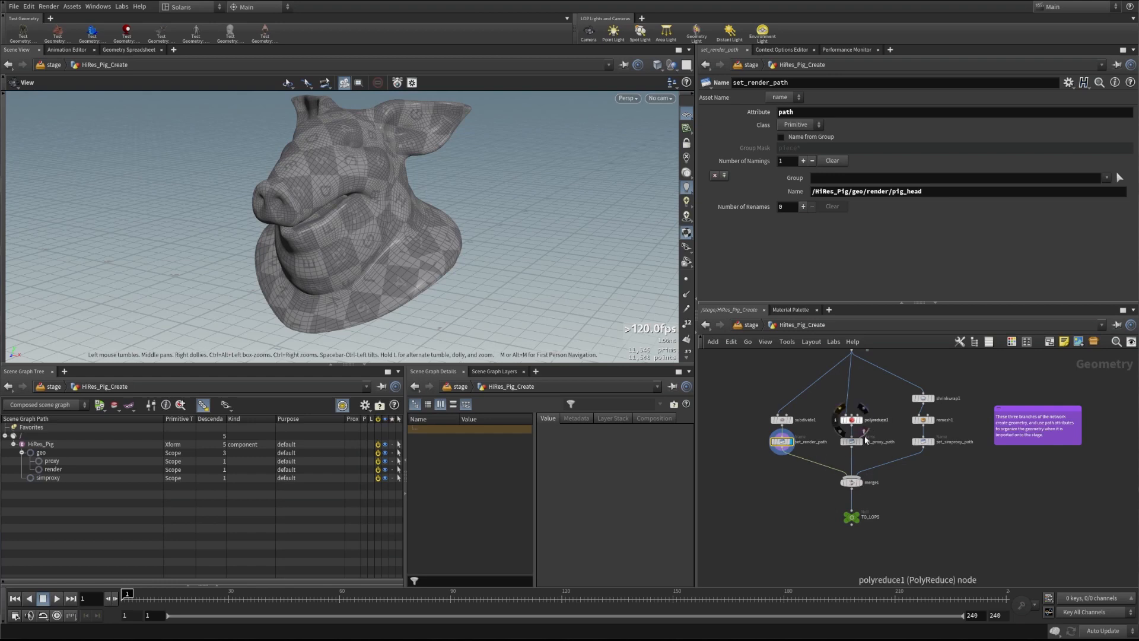
Review the low-res proxy head from polyreduce1 and set_proxy_path's naming
click(858, 444)
click(854, 442)
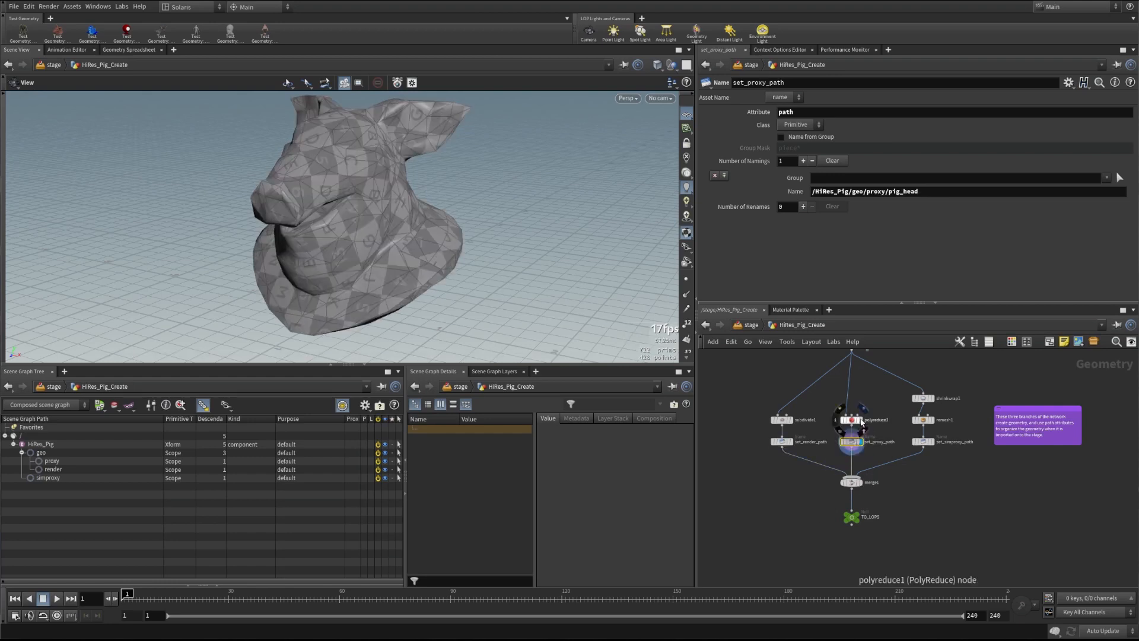
click(853, 421)
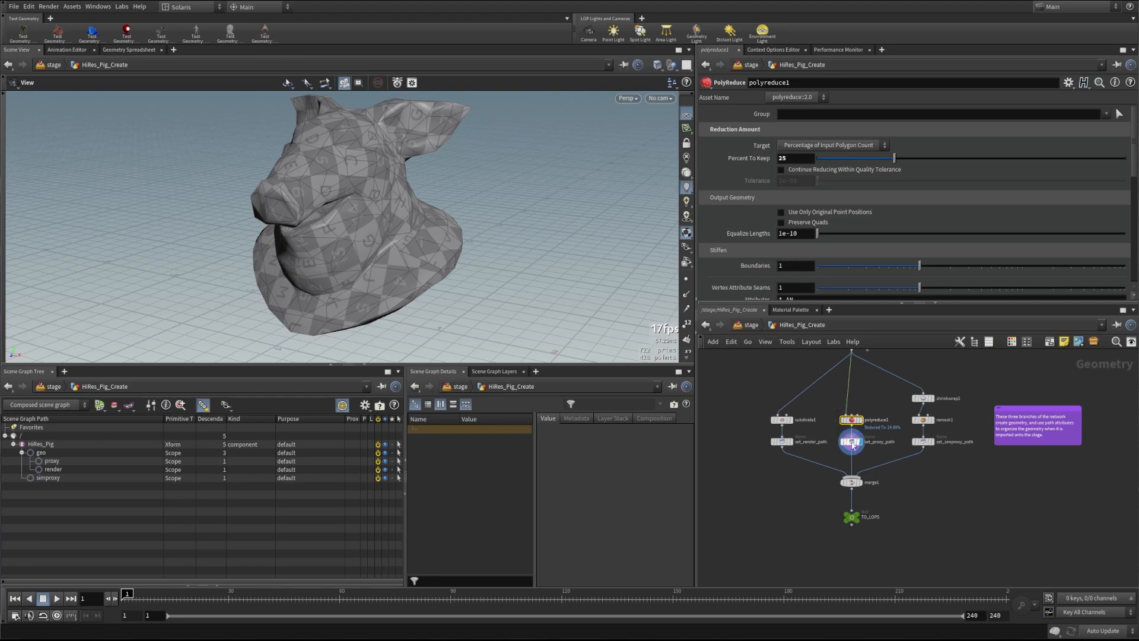
click(853, 443)
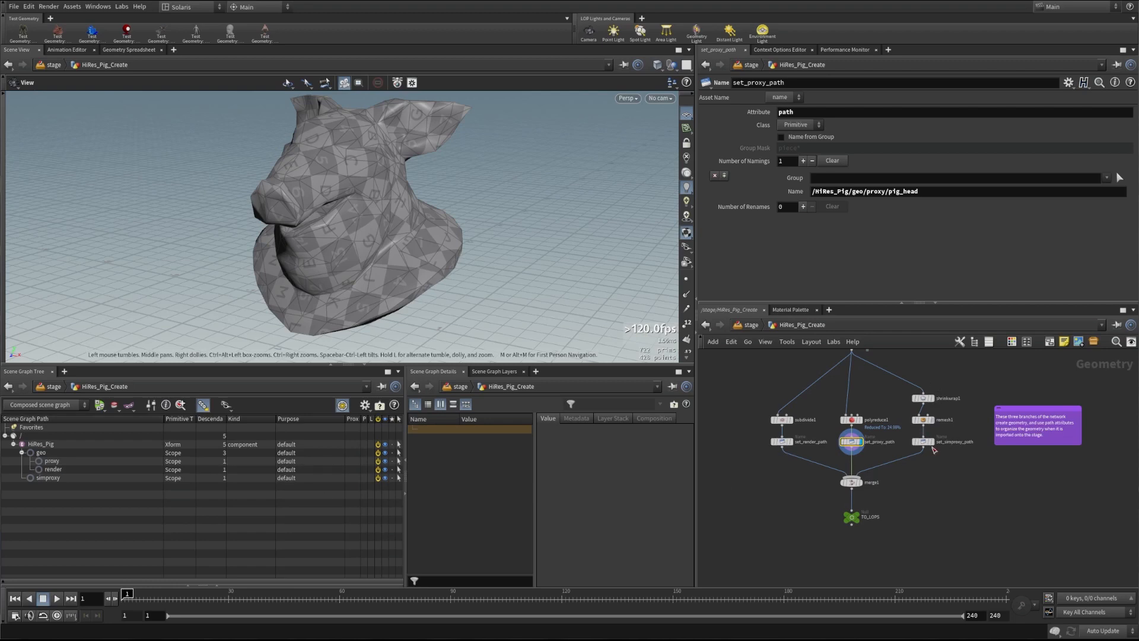
Review the shrinkwrapped, remeshed simproxy, merged meshes and TO_LOPS output, then go up to the stage
click(930, 399)
click(925, 421)
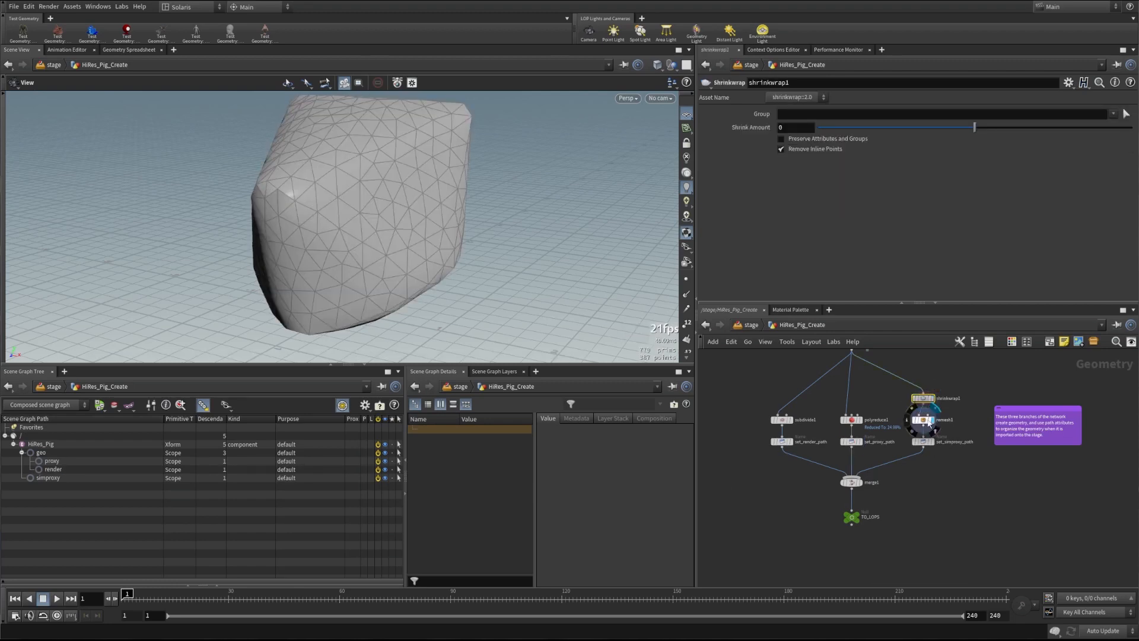
click(930, 445)
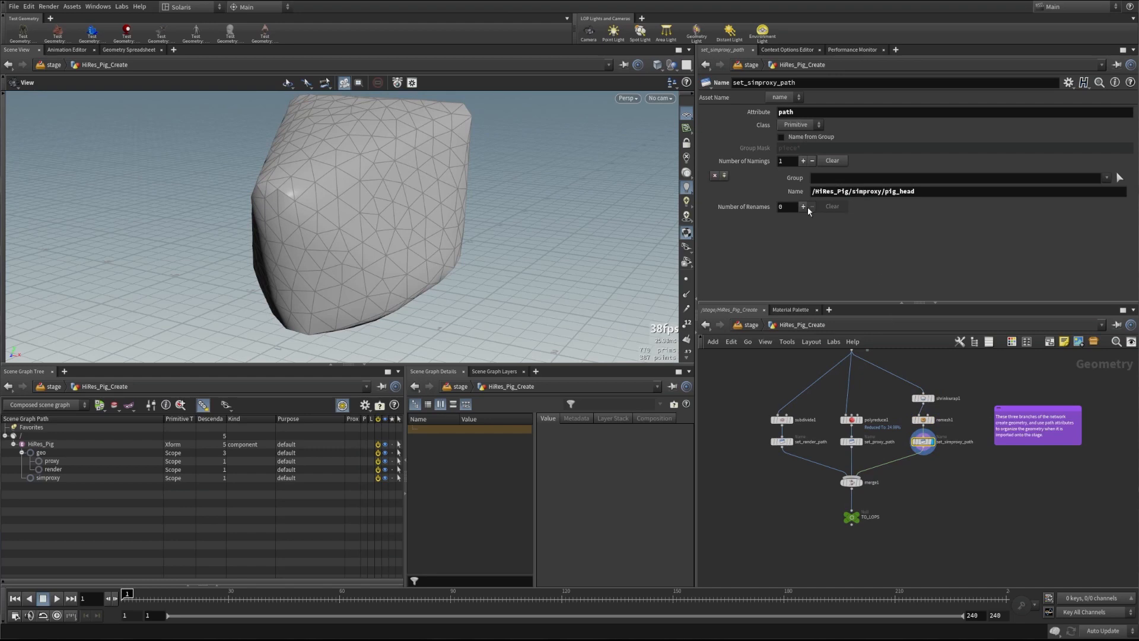
click(852, 482)
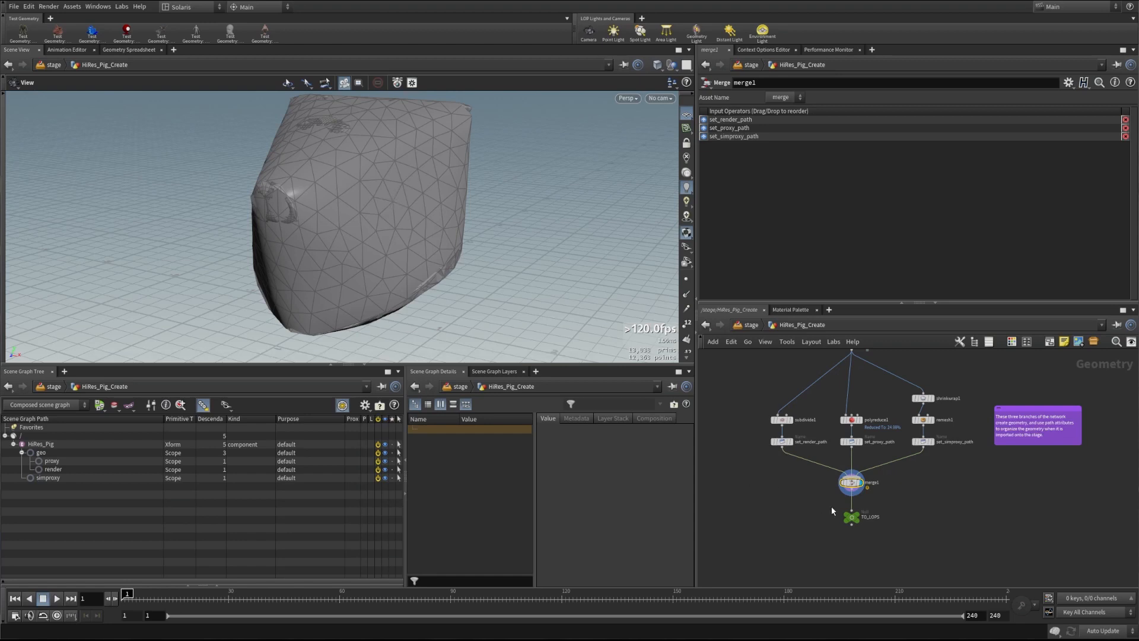
click(848, 516)
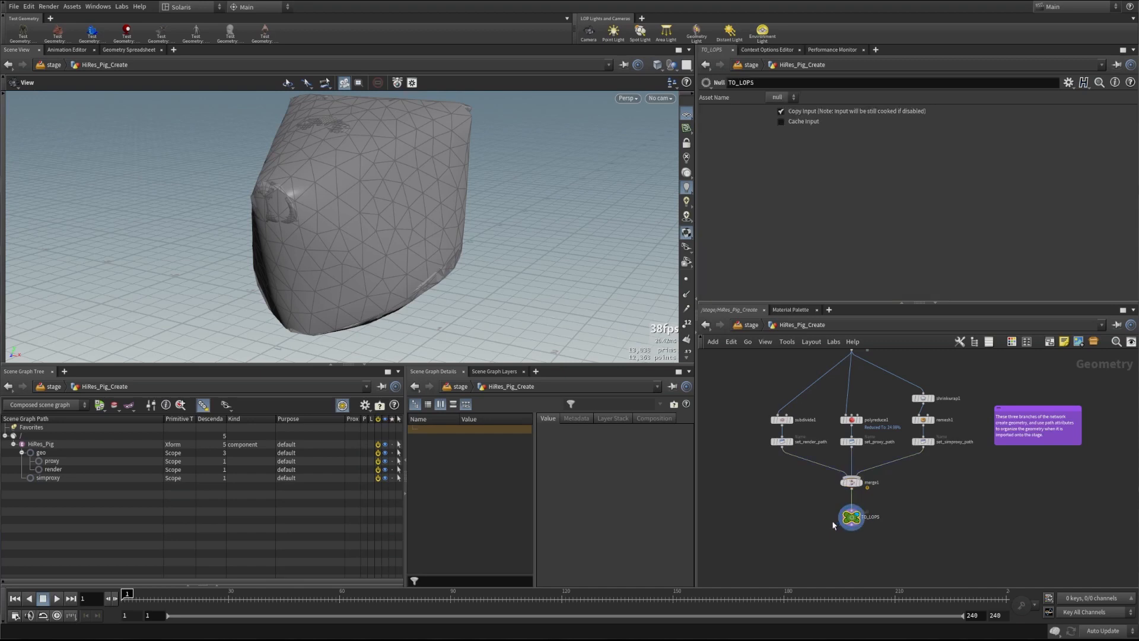
middle_drag(798, 513, 798, 551)
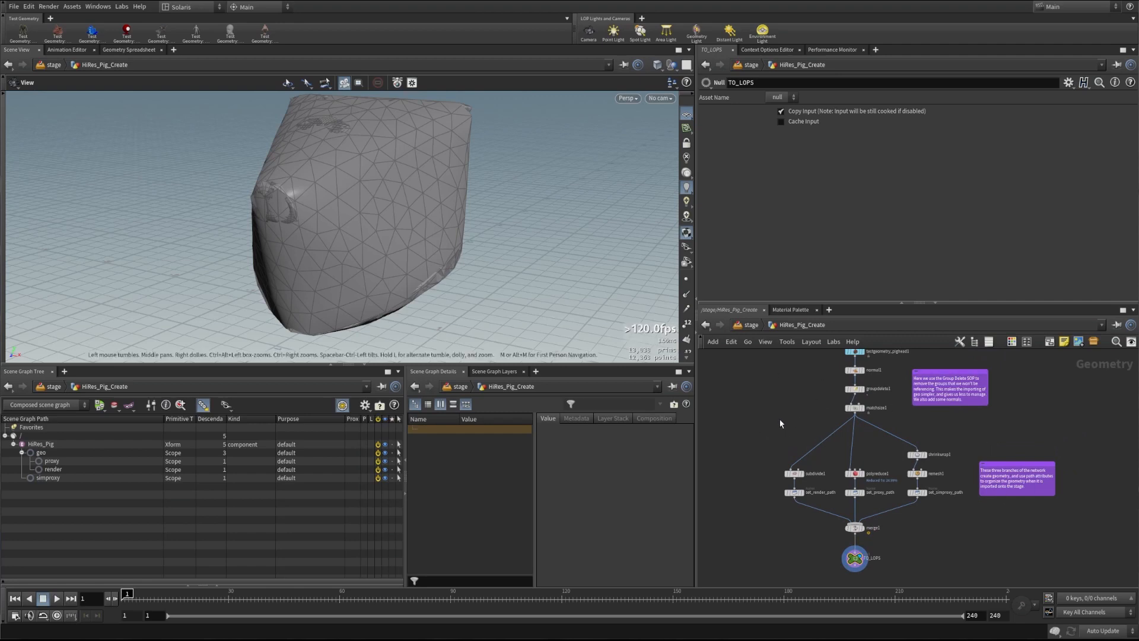
key(u)
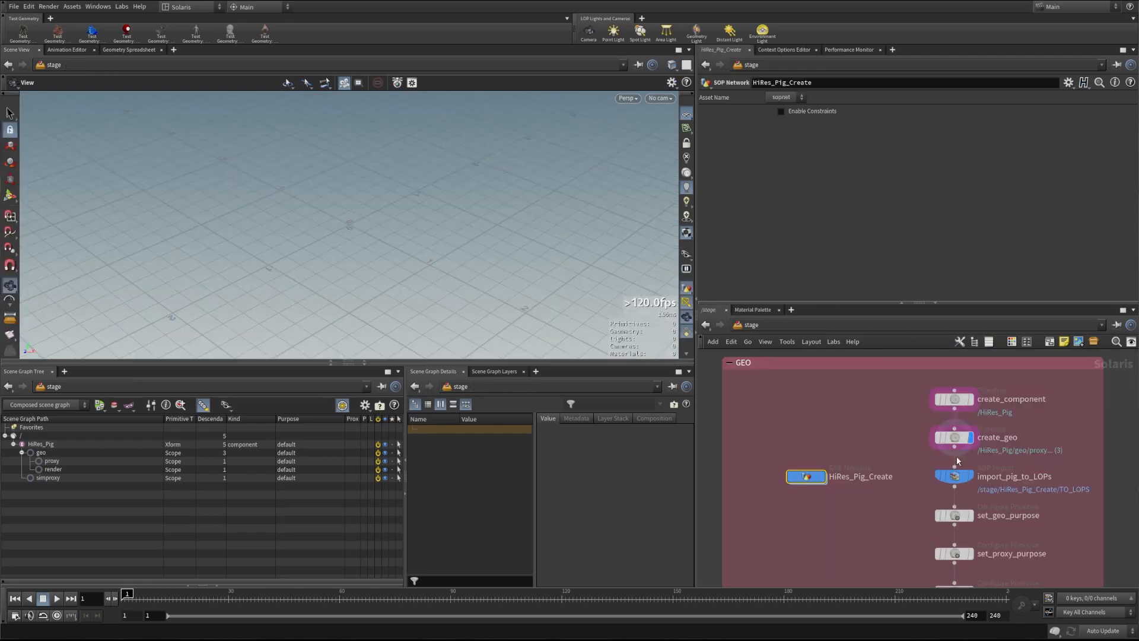
click(968, 478)
click(965, 480)
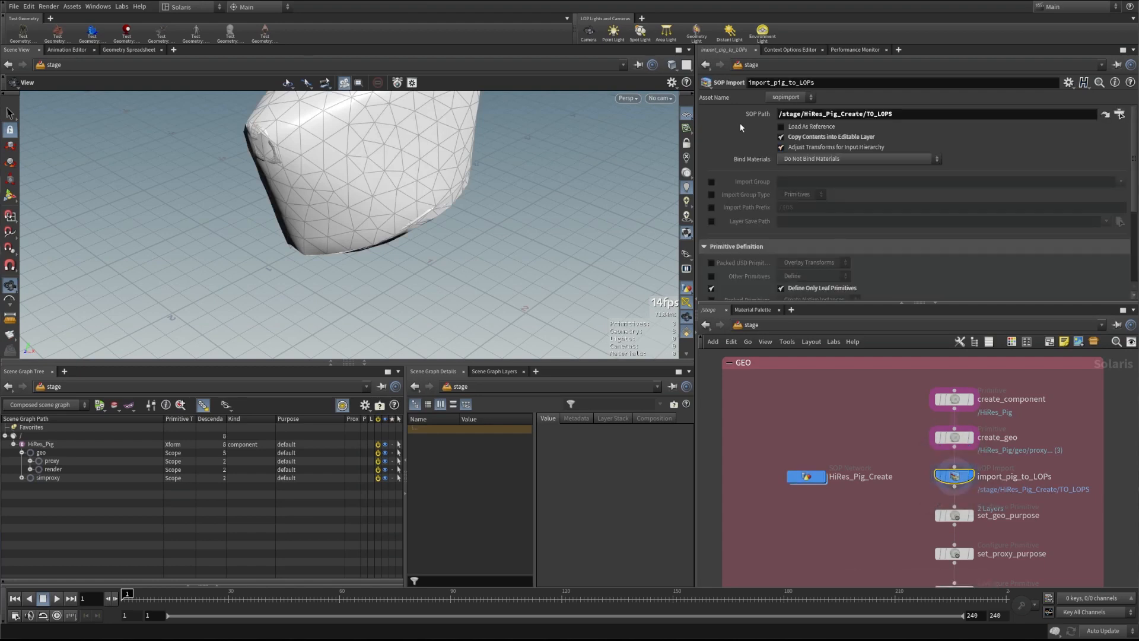
scroll(731, 133, down, 1)
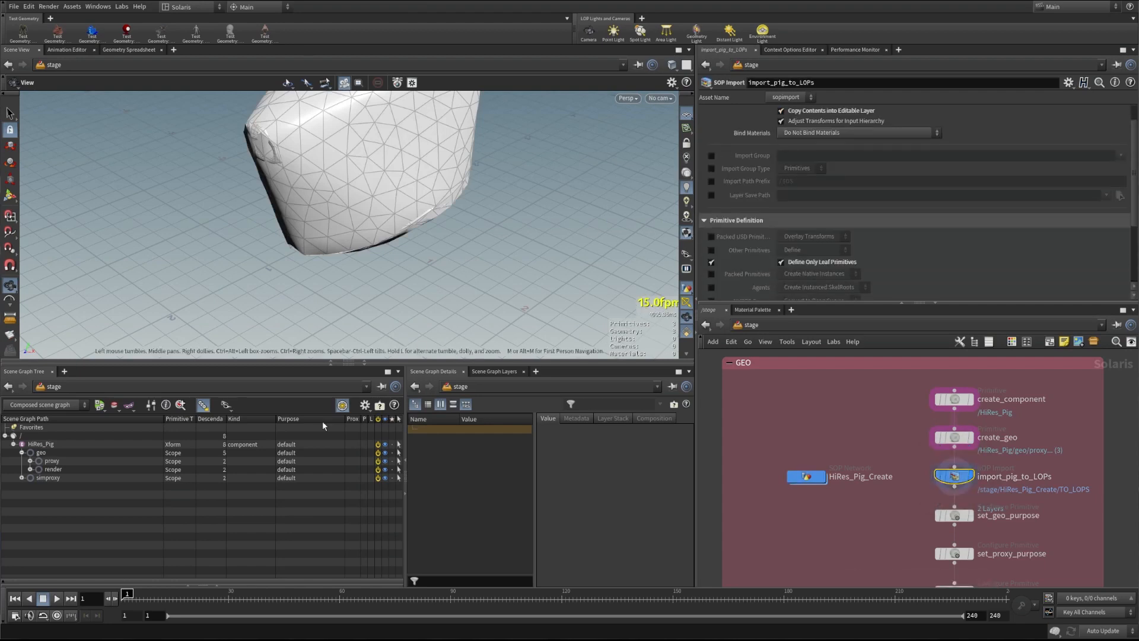
click(30, 460)
click(31, 478)
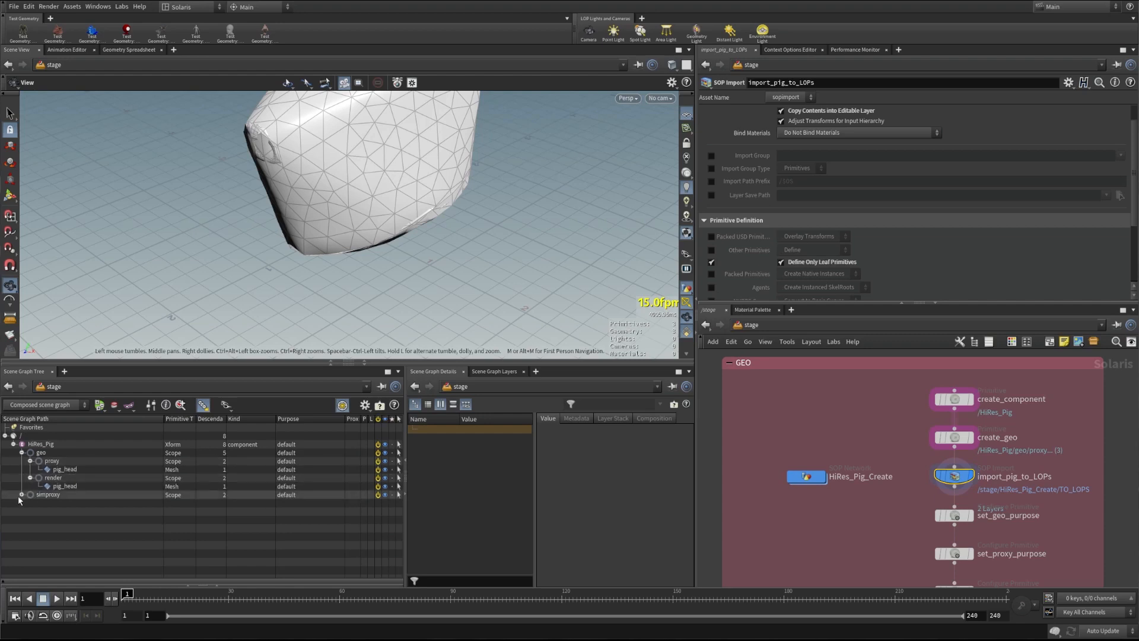
click(22, 494)
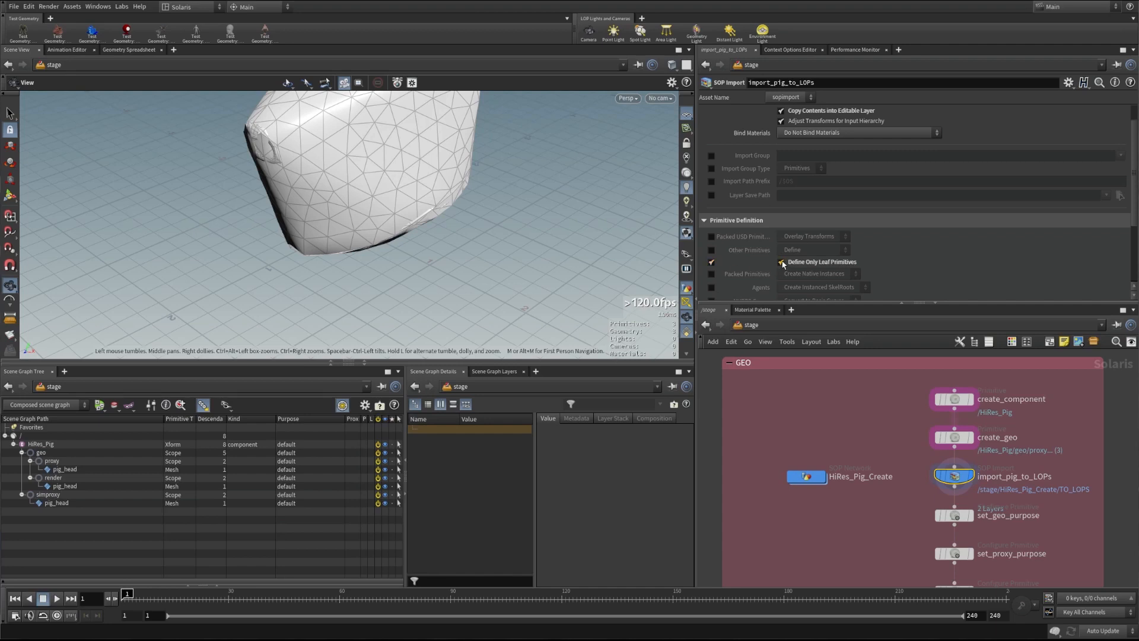
scroll(741, 269, up, 1)
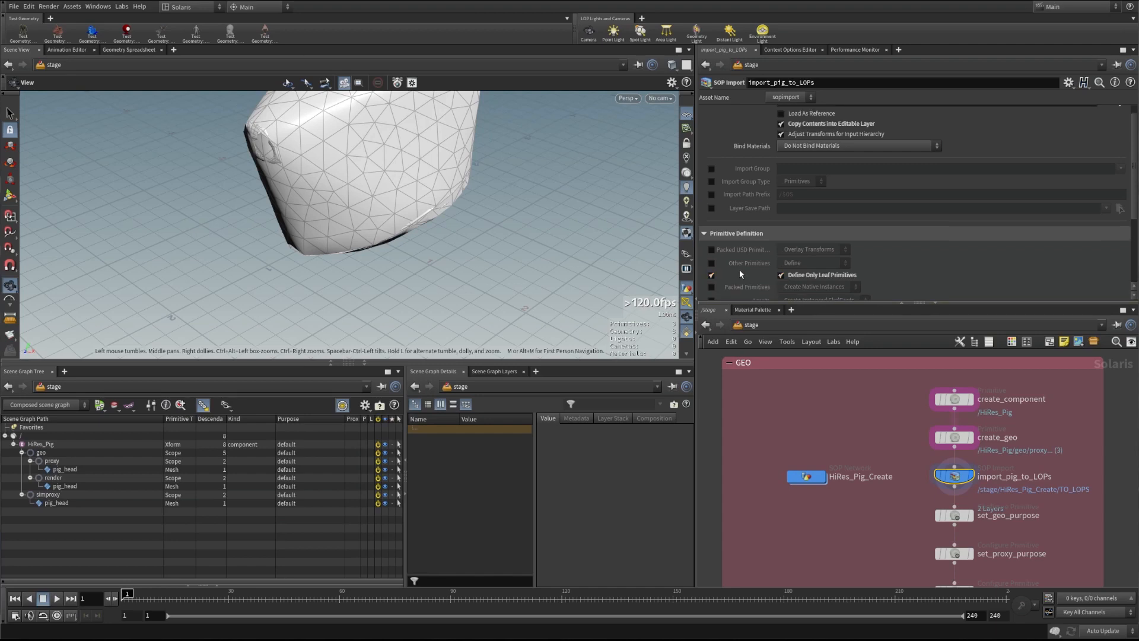
scroll(739, 269, up, 1)
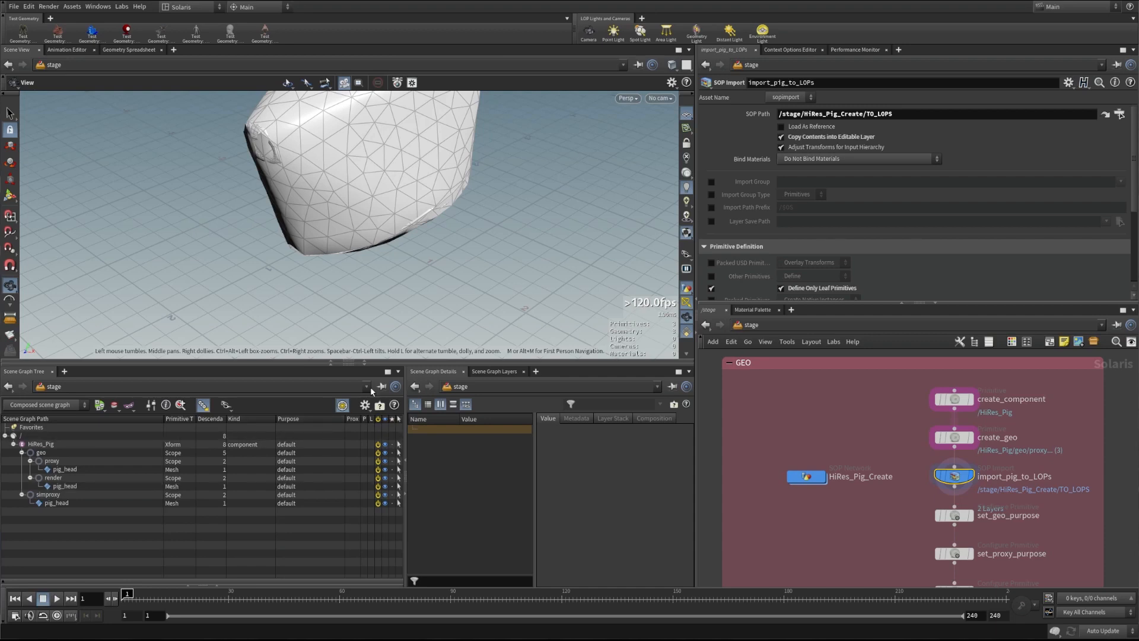
click(494, 371)
click(412, 429)
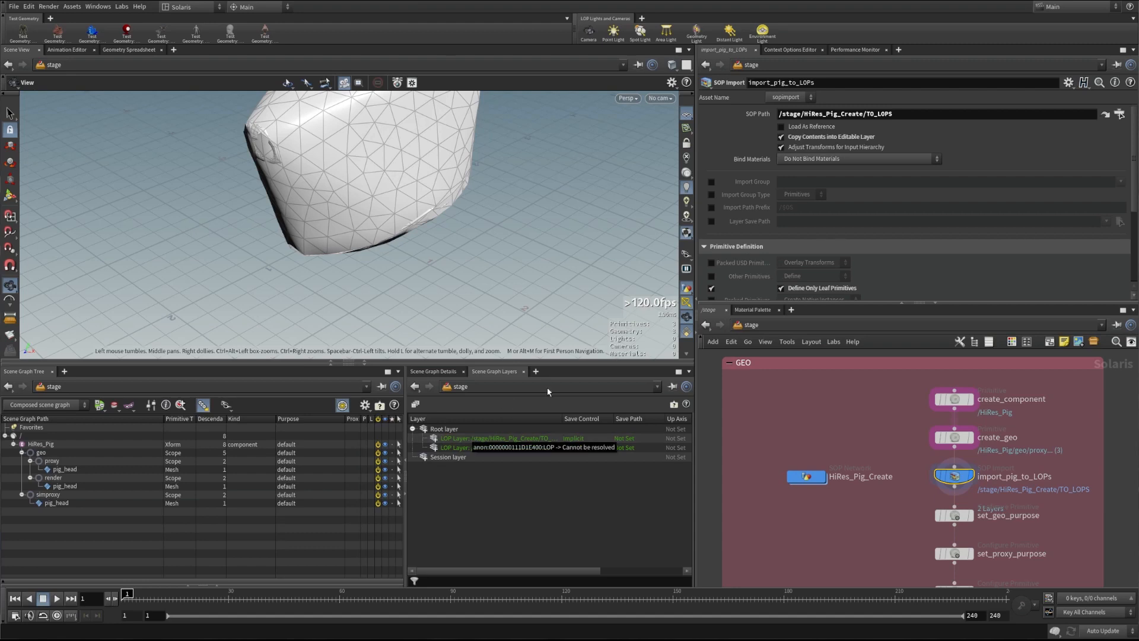
click(434, 371)
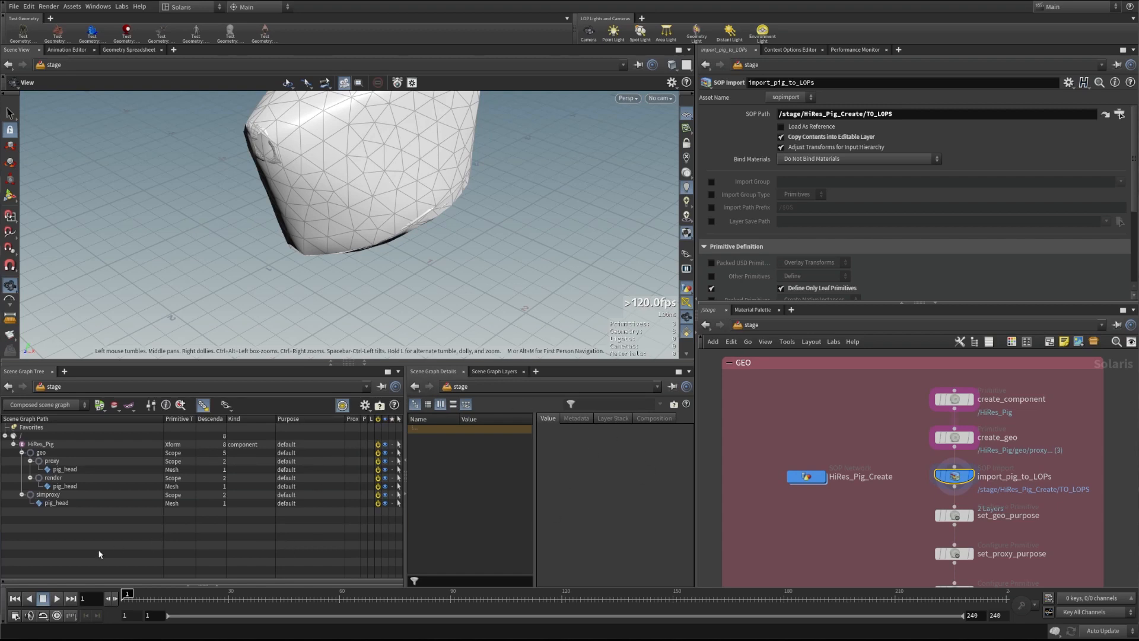
scroll(891, 529, down, 2)
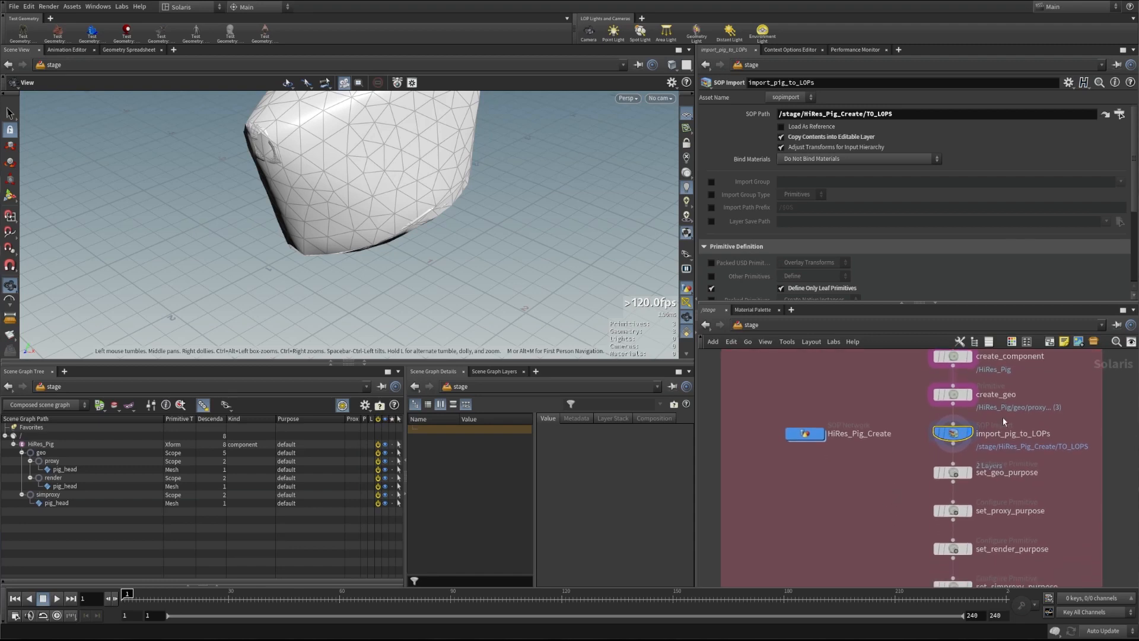
mouse_move(957, 437)
drag(1136, 192, 1132, 155)
drag(781, 113, 894, 113)
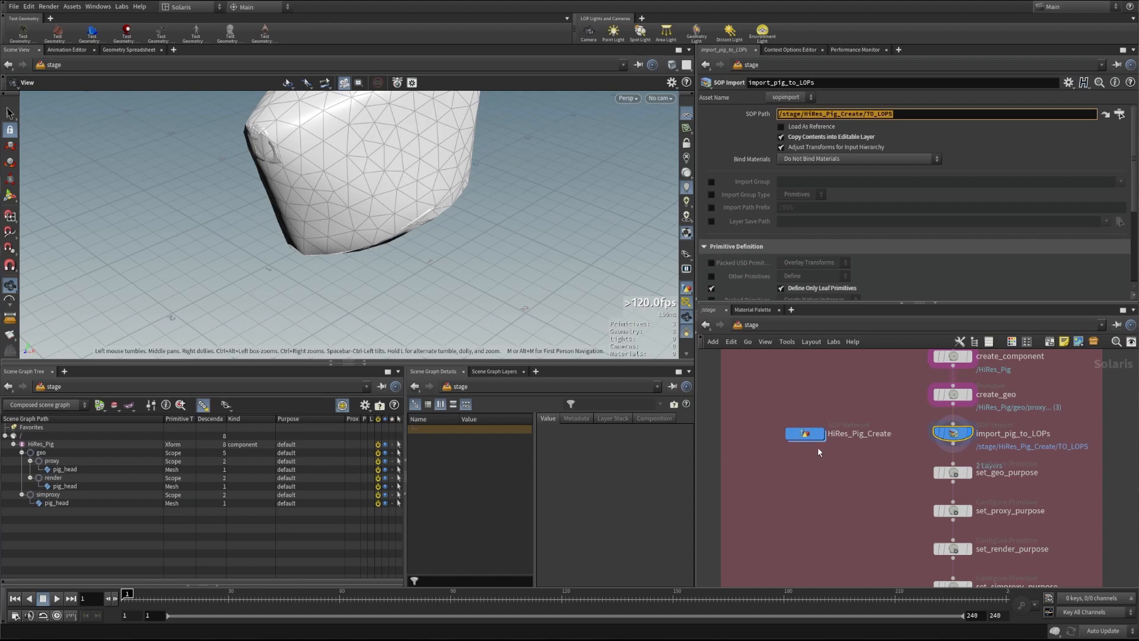
click(63, 469)
click(62, 486)
click(61, 504)
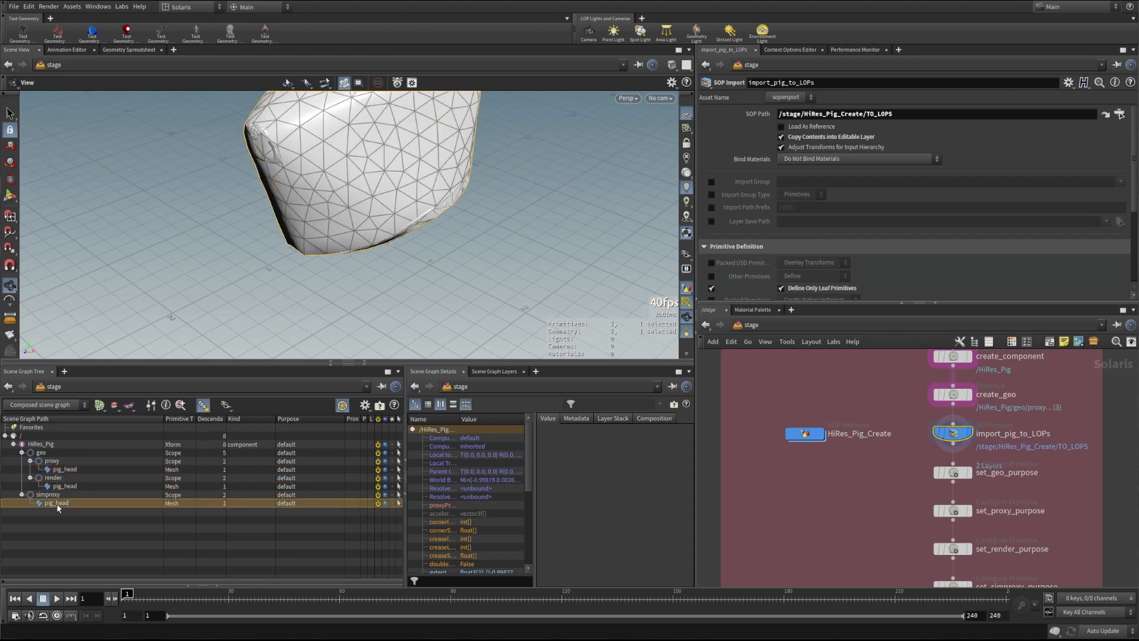
click(62, 486)
click(63, 470)
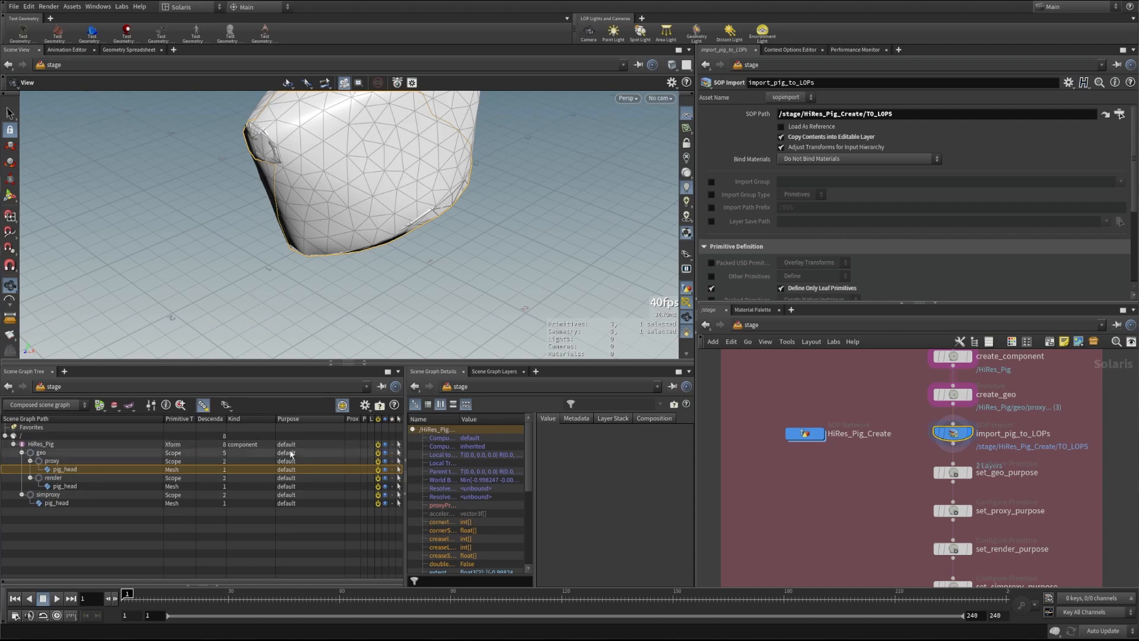
Review set_geo_purpose and set_proxy_purpose, checking the proxy scope's proxy purpose
click(973, 475)
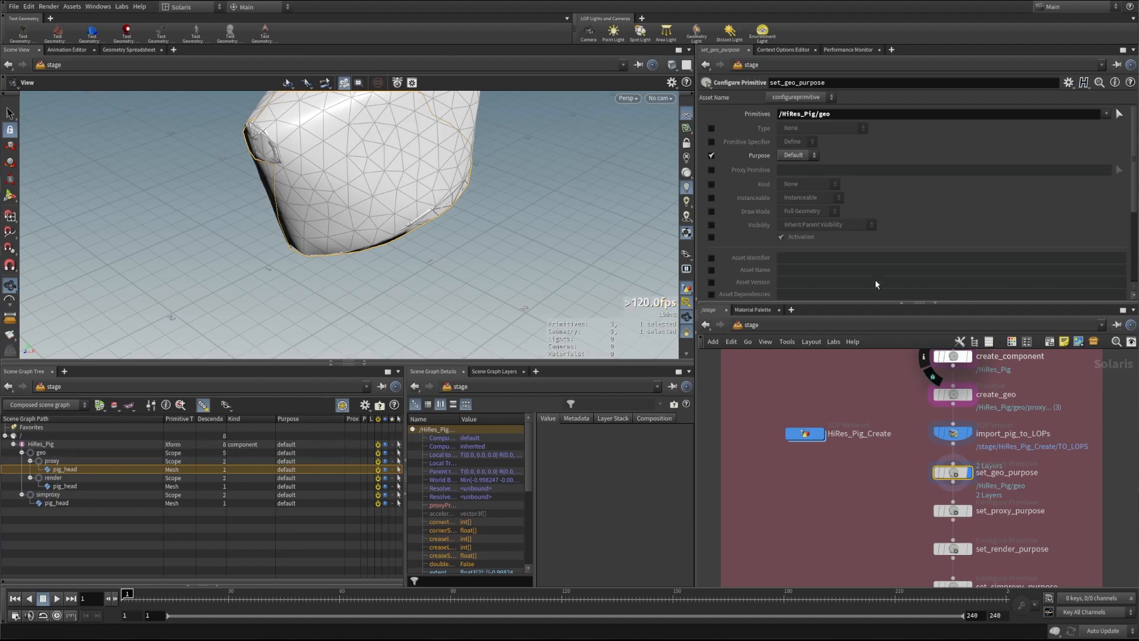
mouse_move(961, 515)
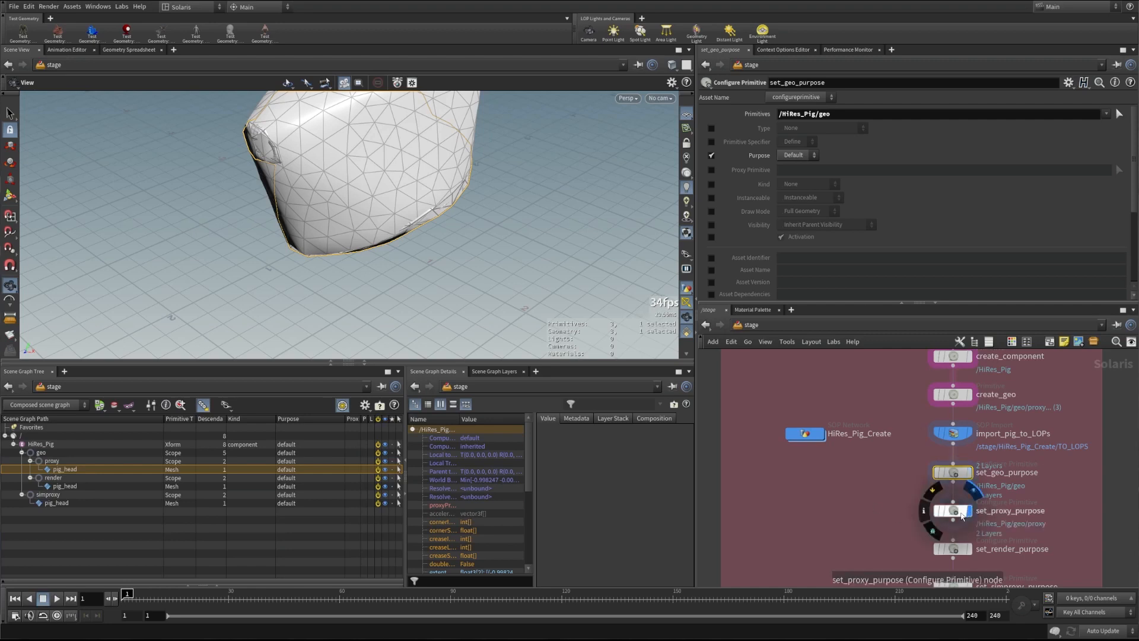
click(956, 513)
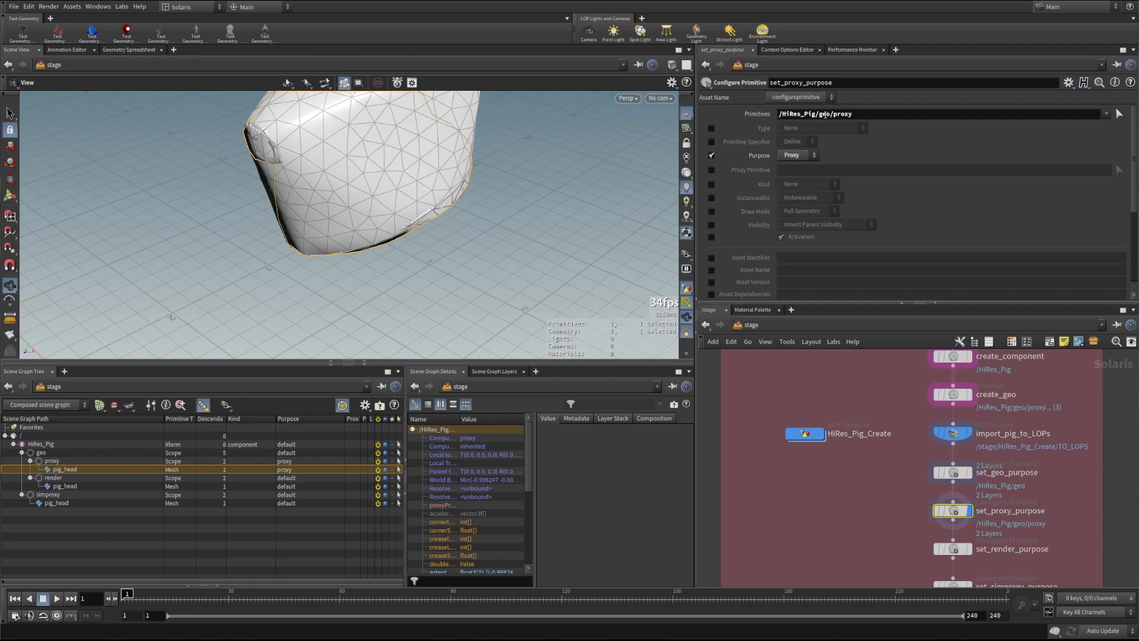
click(51, 461)
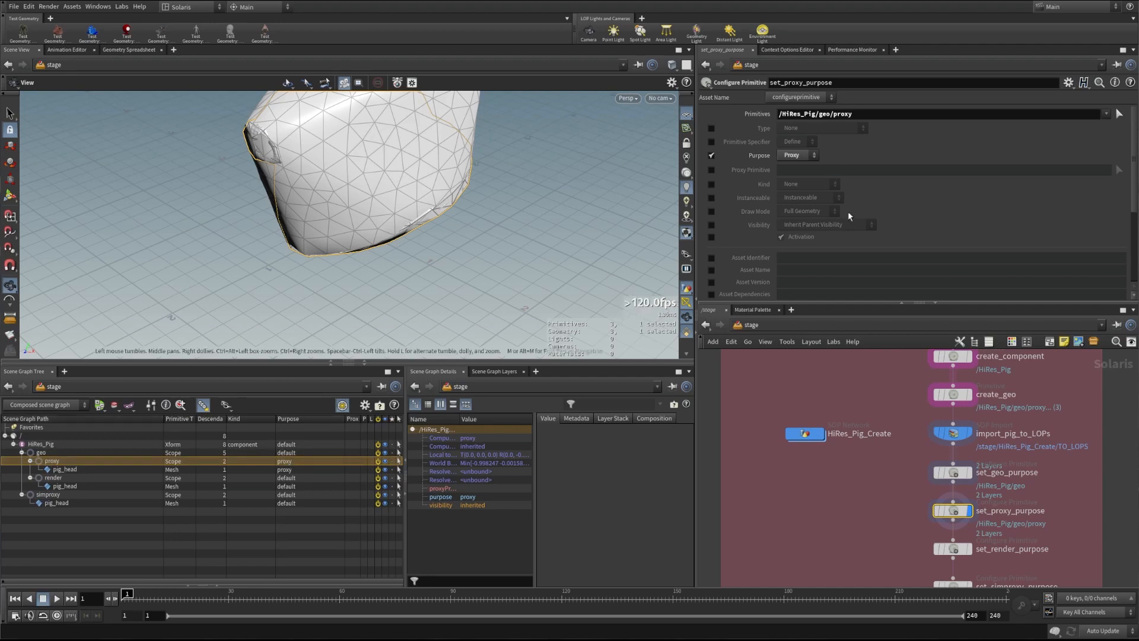
scroll(743, 218, down, 4)
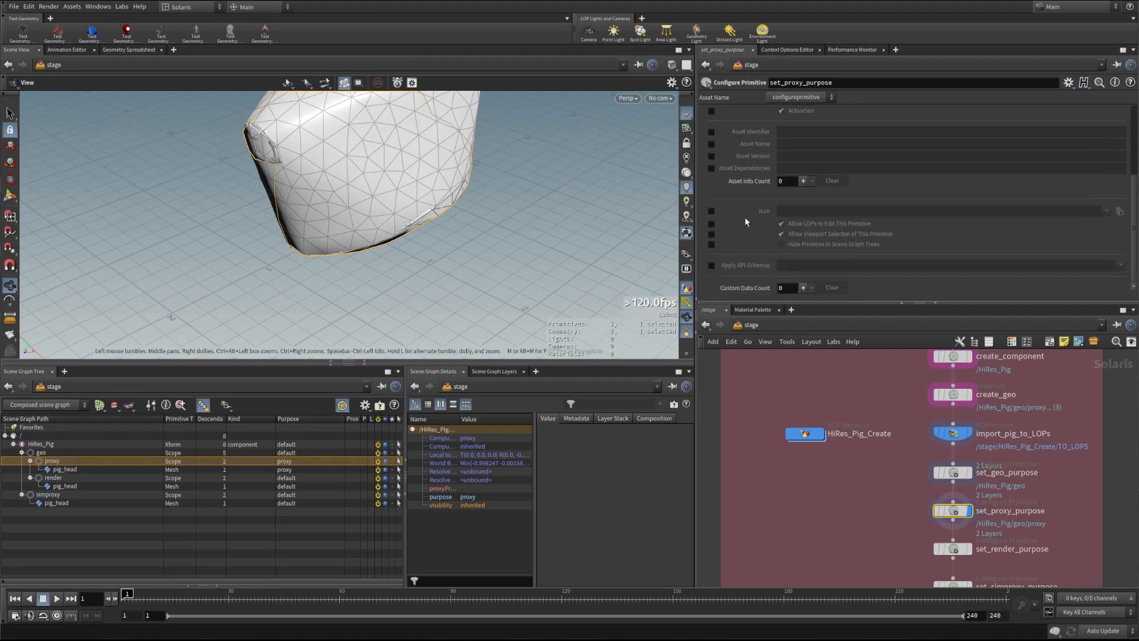
scroll(745, 217, up, 4)
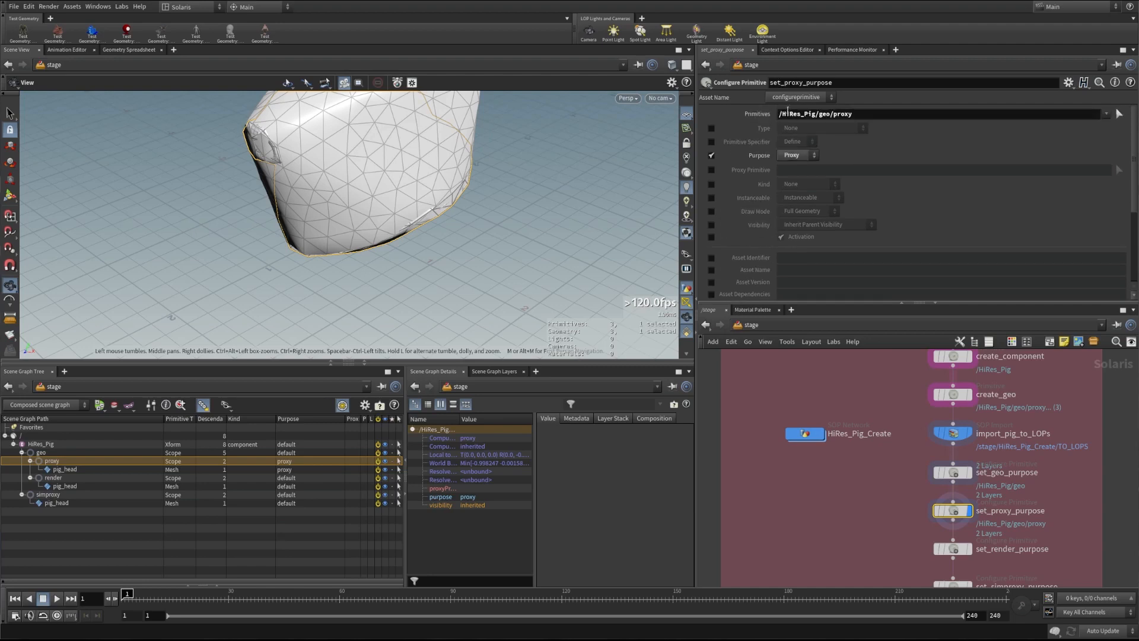
Show set_render_purpose: Render purpose on /HiRes_Pig/geo/render with proxy /HiRes_Pig/geo/proxy
middle_drag(901, 548, 882, 489)
scroll(882, 489, up, 1)
click(941, 492)
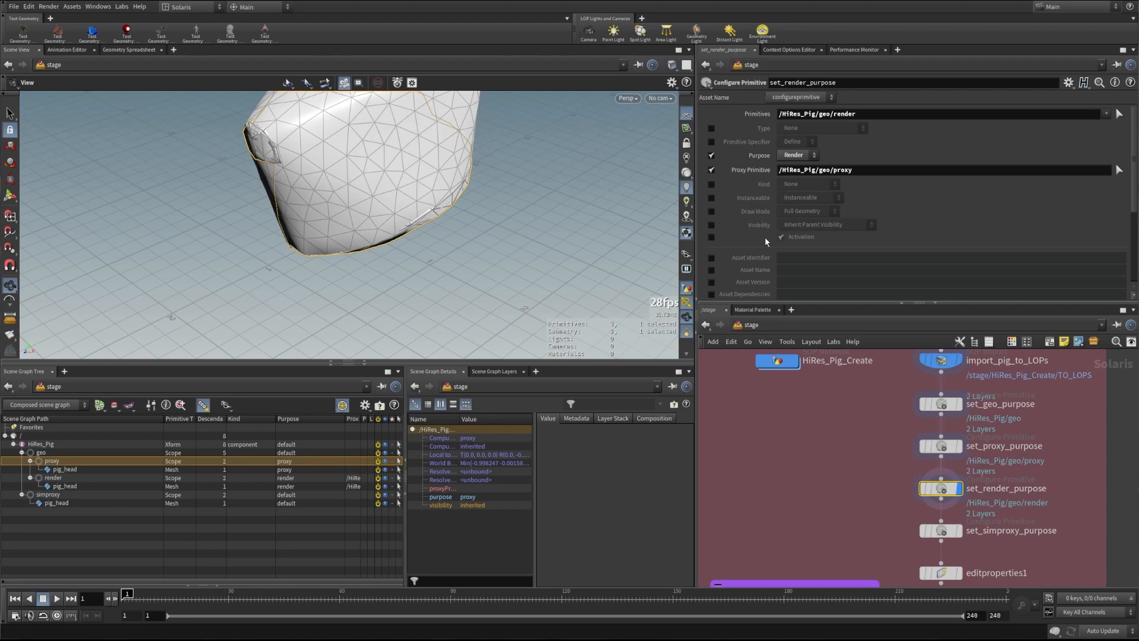
Inspect the render scope and resize columns so its proxy path /HiRes_Pig/geo/proxy reads fully
drag(779, 113, 856, 115)
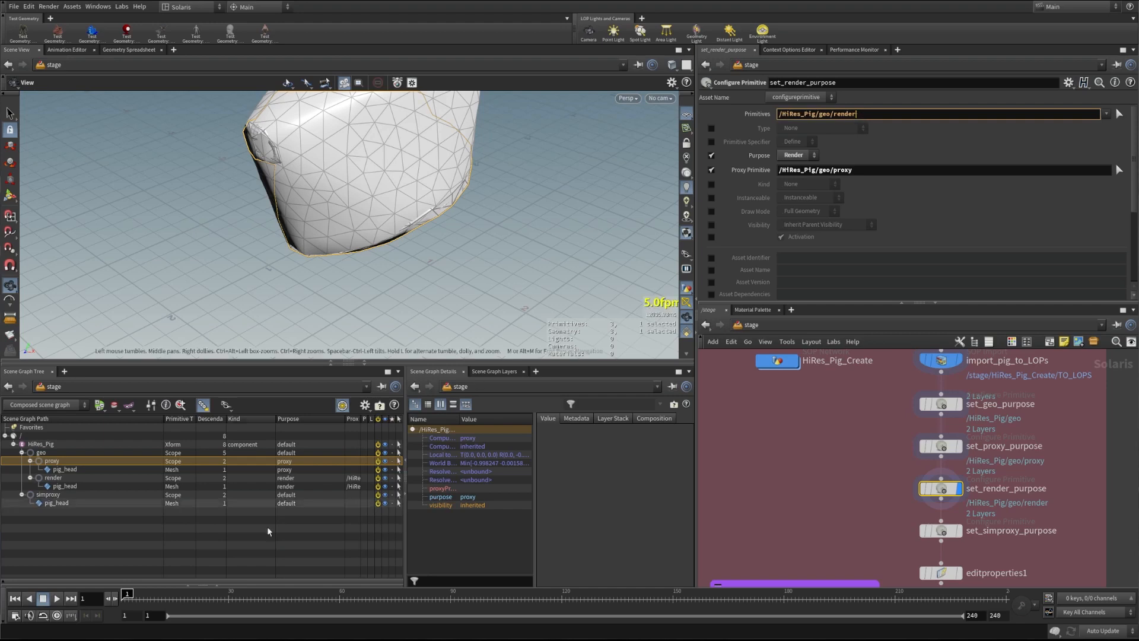
click(54, 479)
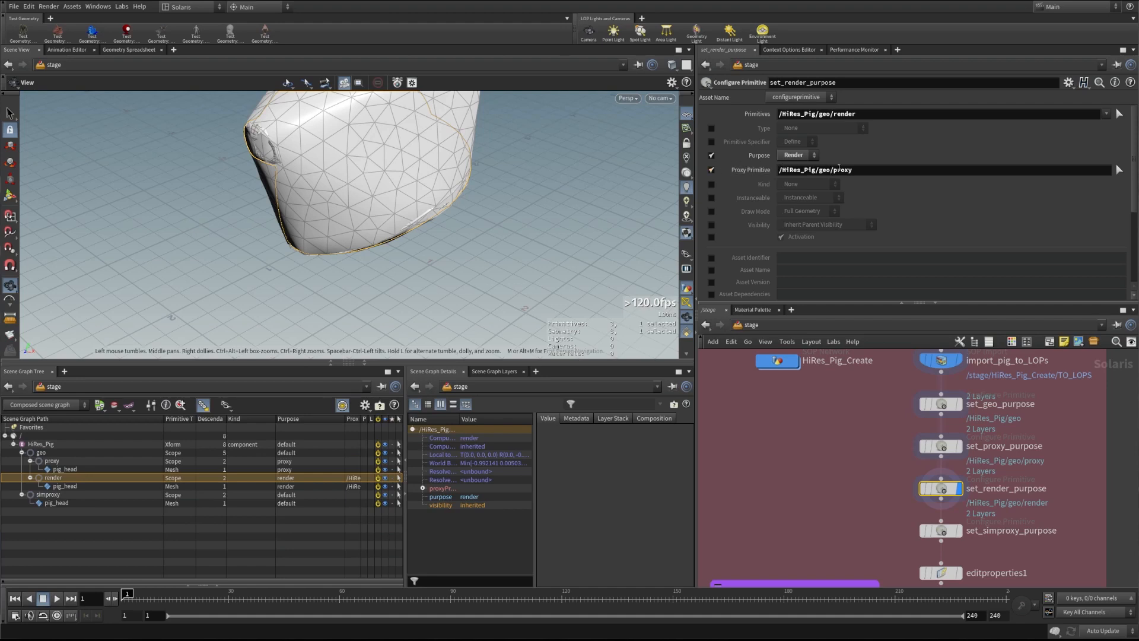
click(347, 419)
drag(345, 419, 312, 419)
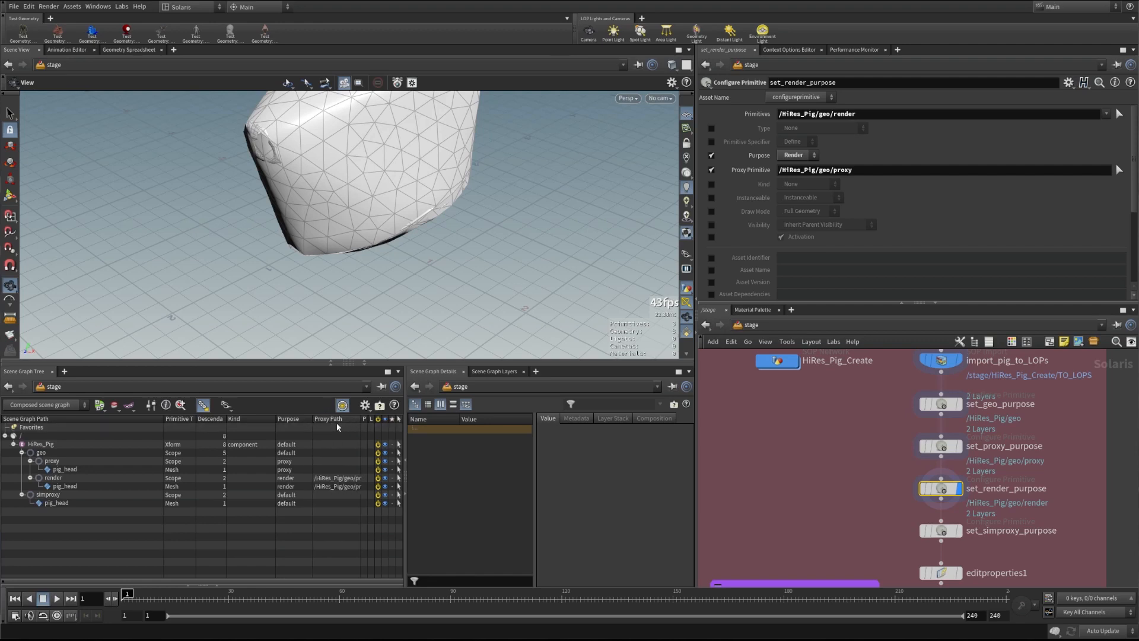
drag(164, 419, 121, 419)
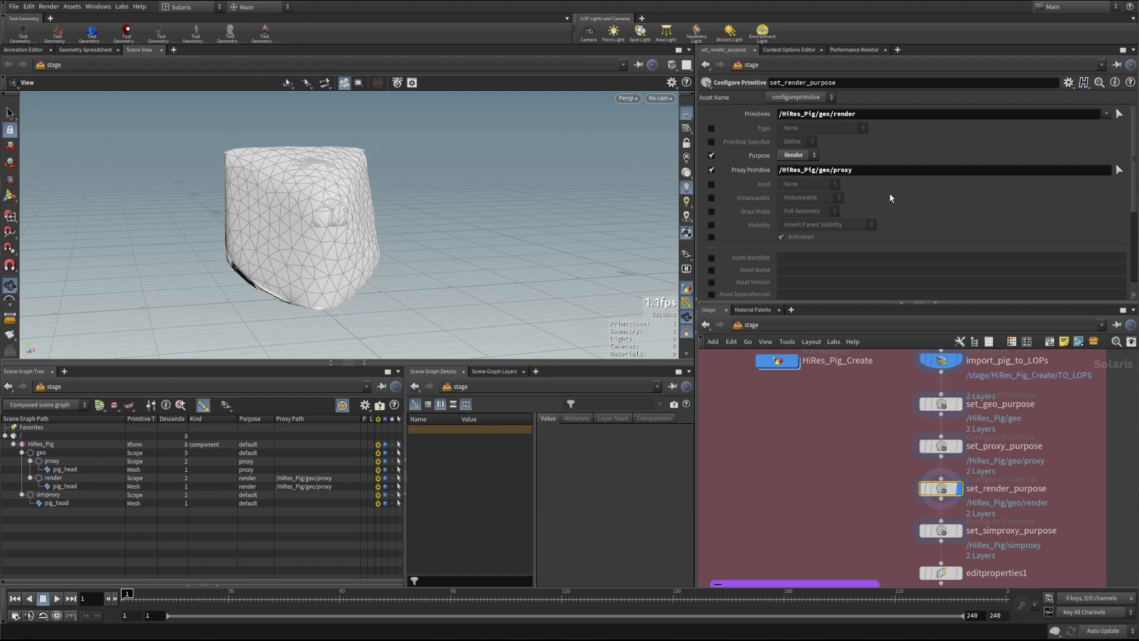
Display set_simproxy_purpose and compare the Guide, Invisible simproxy scope with the proxy scope
click(937, 533)
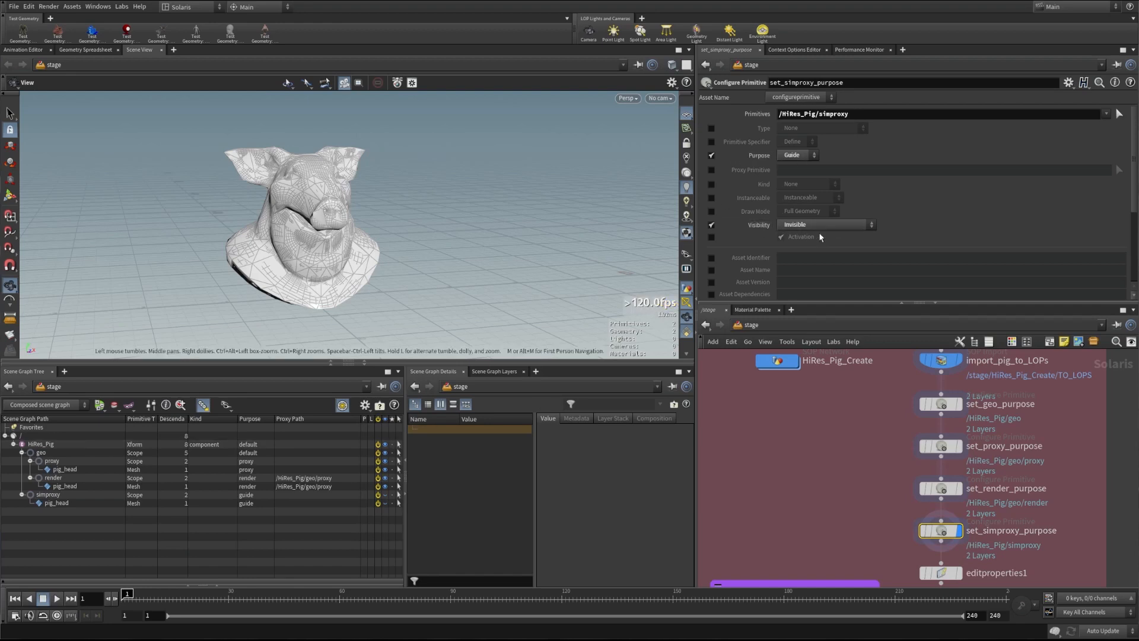
drag(287, 226, 350, 232)
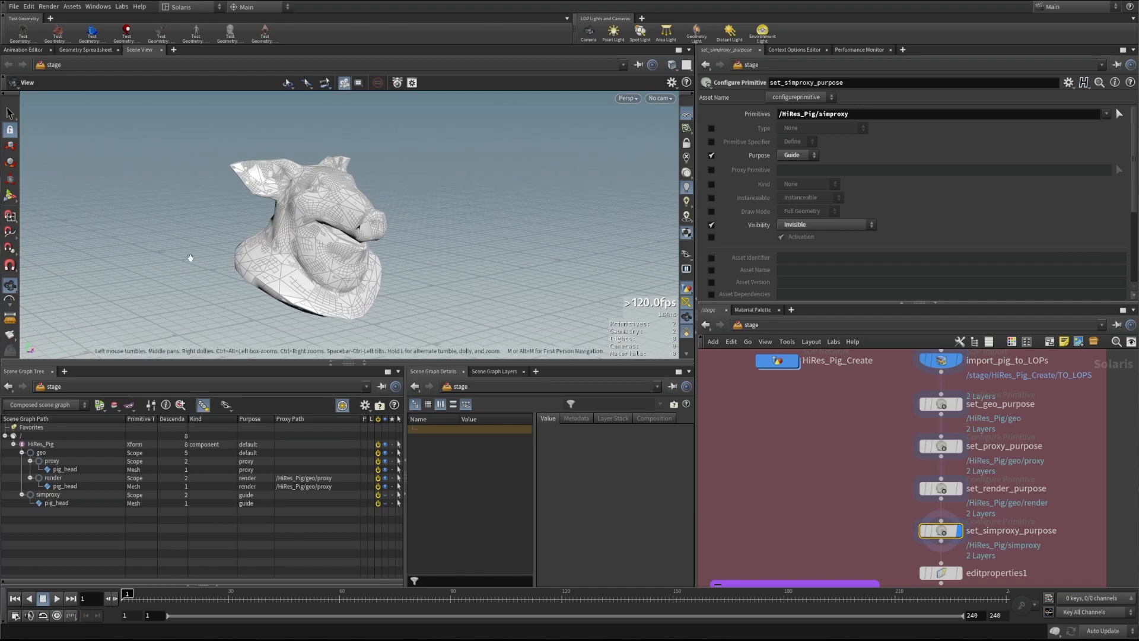
click(47, 496)
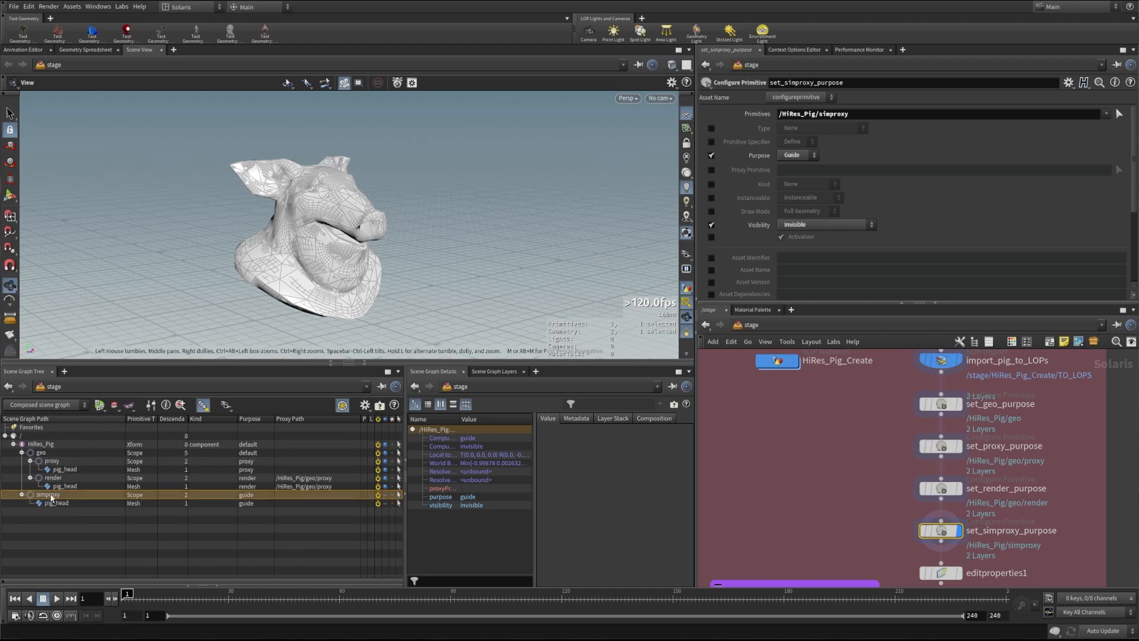
click(51, 461)
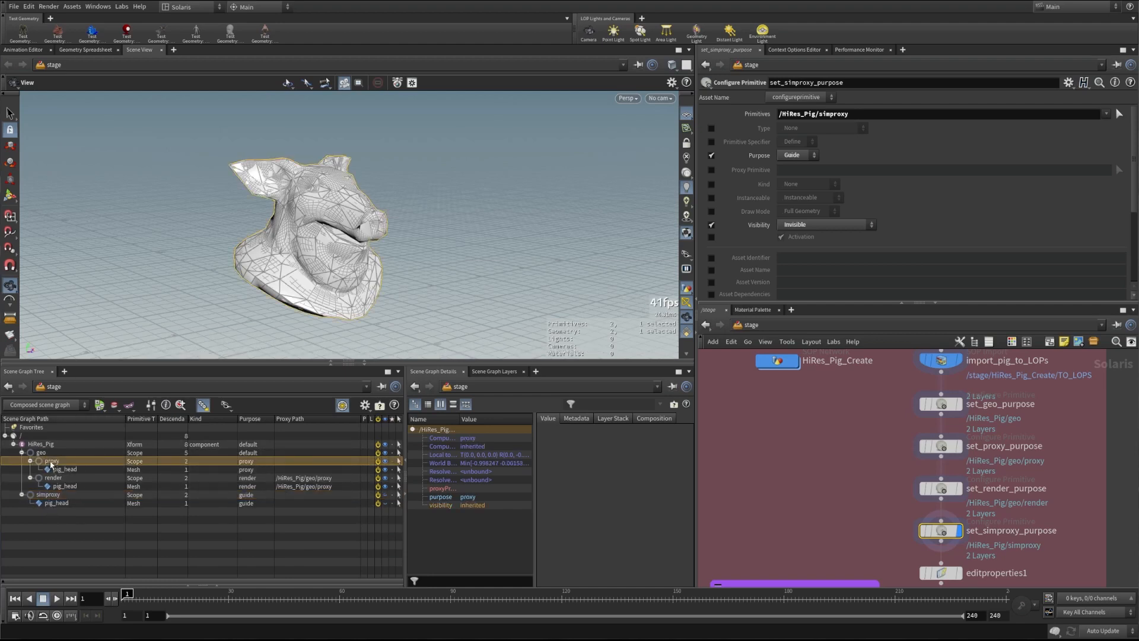
click(47, 495)
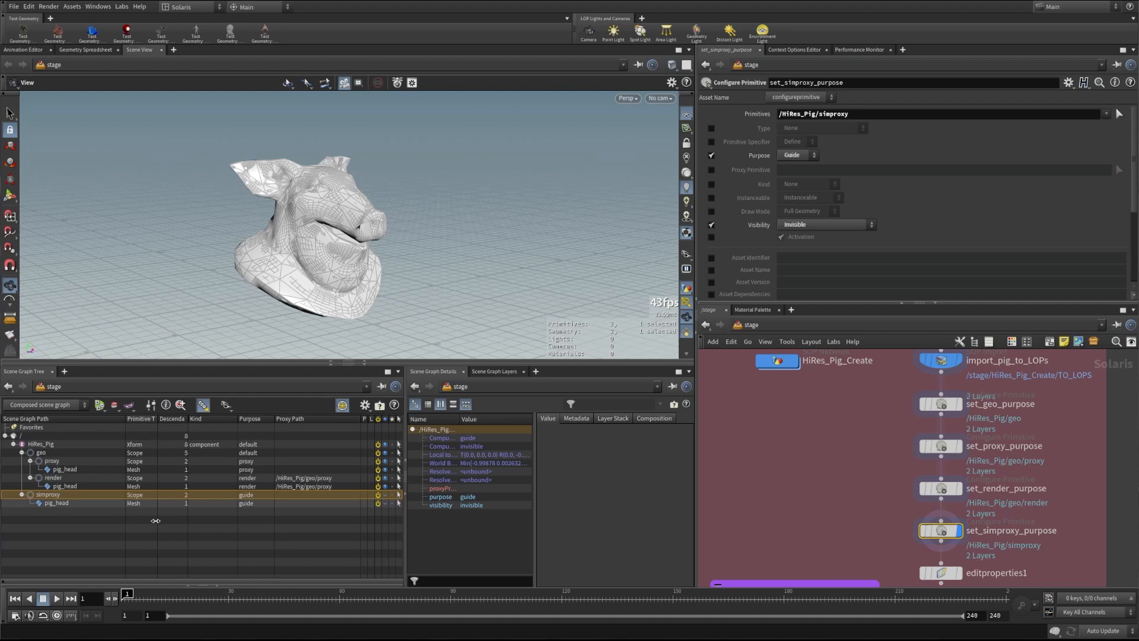
middle_drag(833, 487, 802, 435)
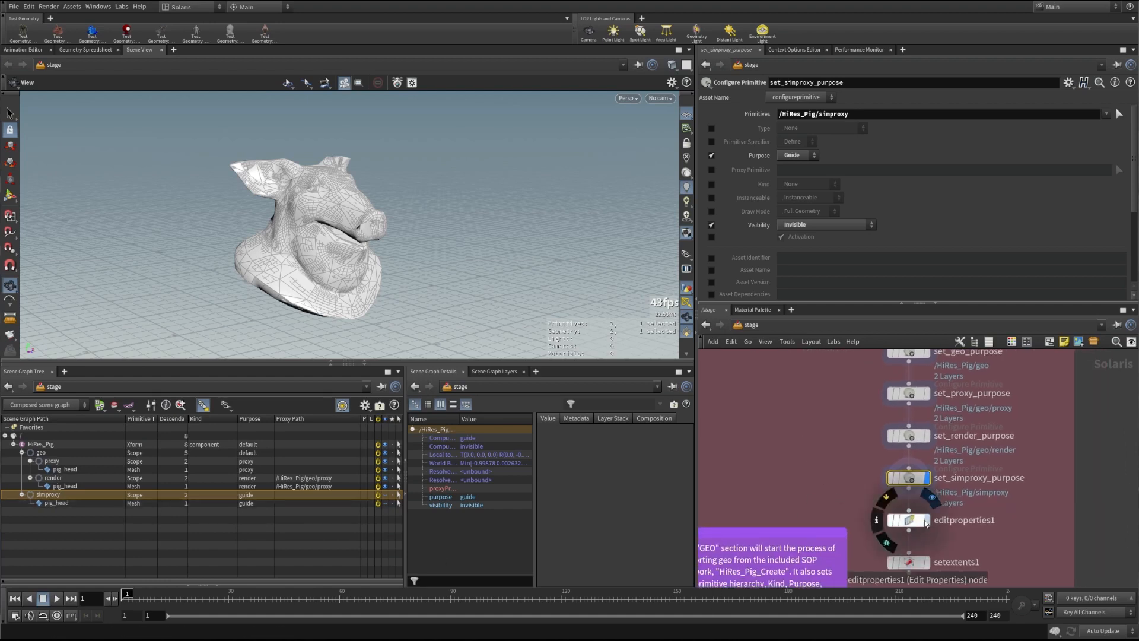
Review editproperties1's simproxy and simproxy_control parameters in its interface editor, then cancel
click(927, 522)
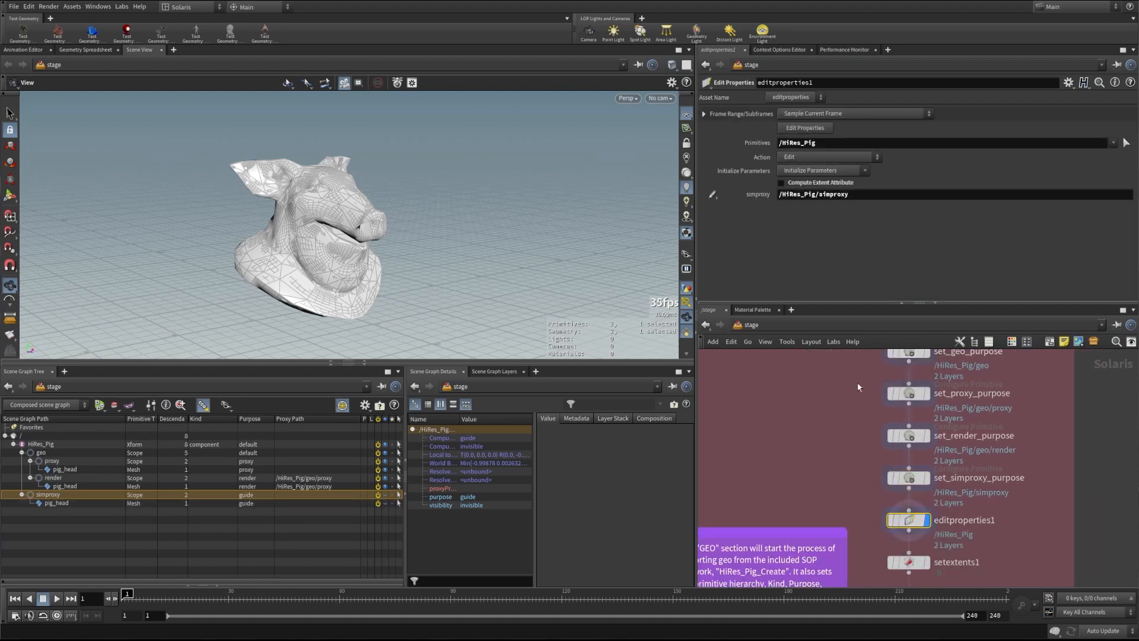
mouse_move(897, 506)
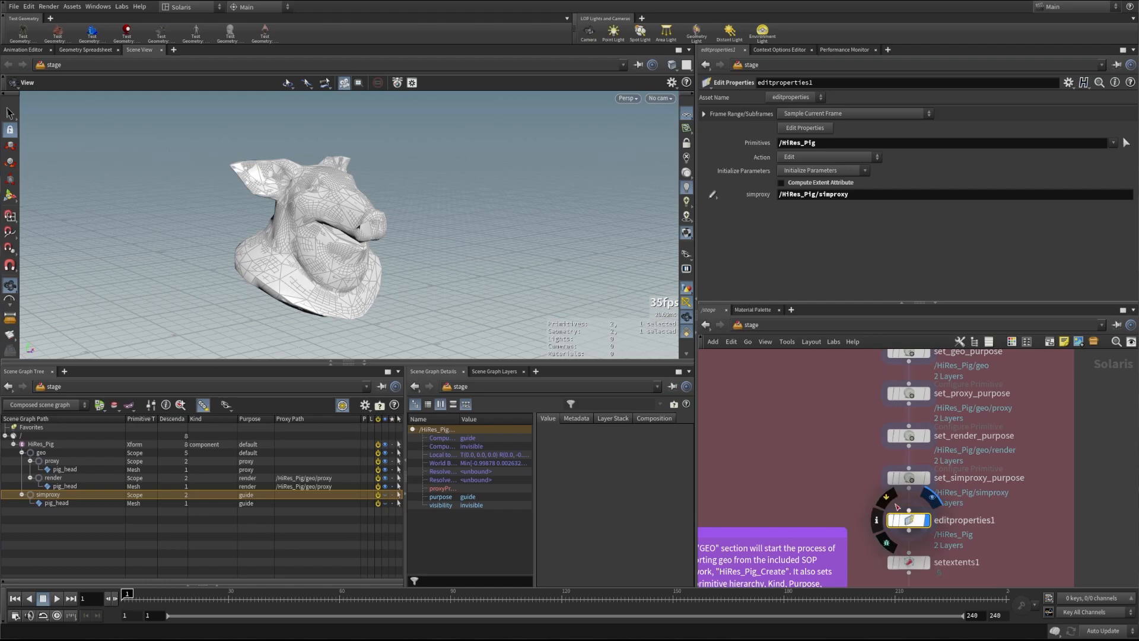
click(804, 128)
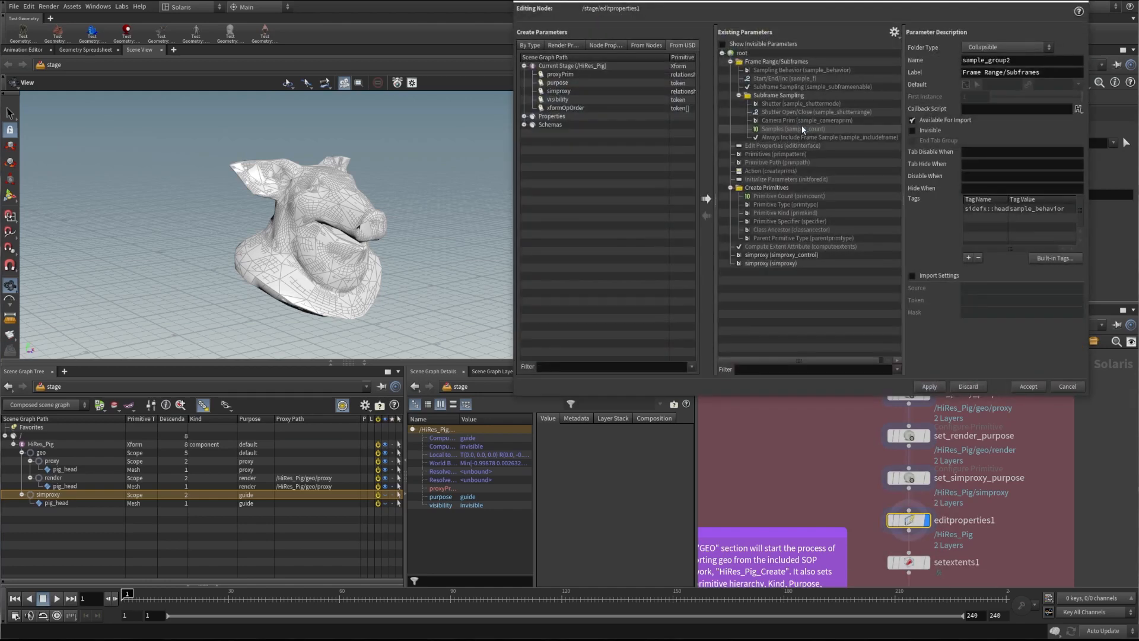
drag(810, 5, 386, 107)
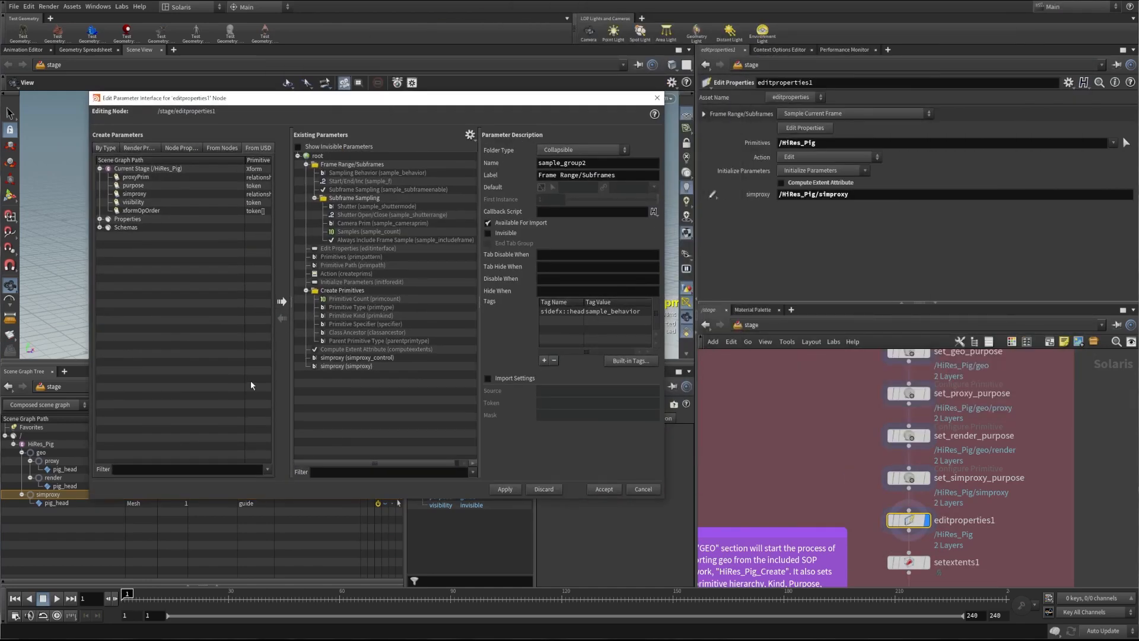
click(335, 358)
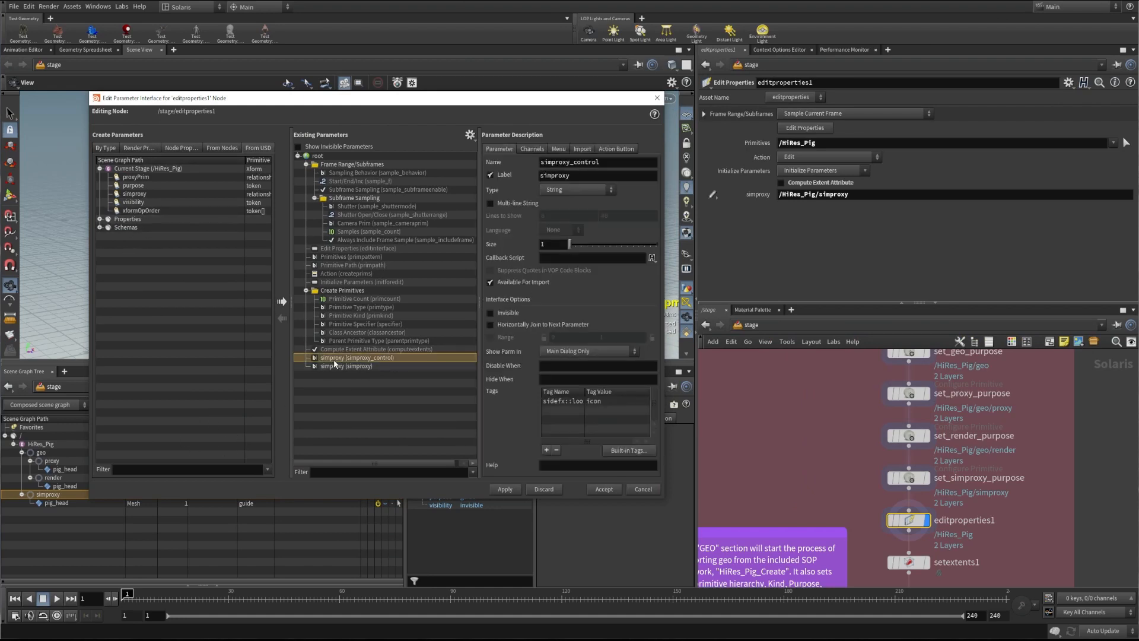
click(337, 366)
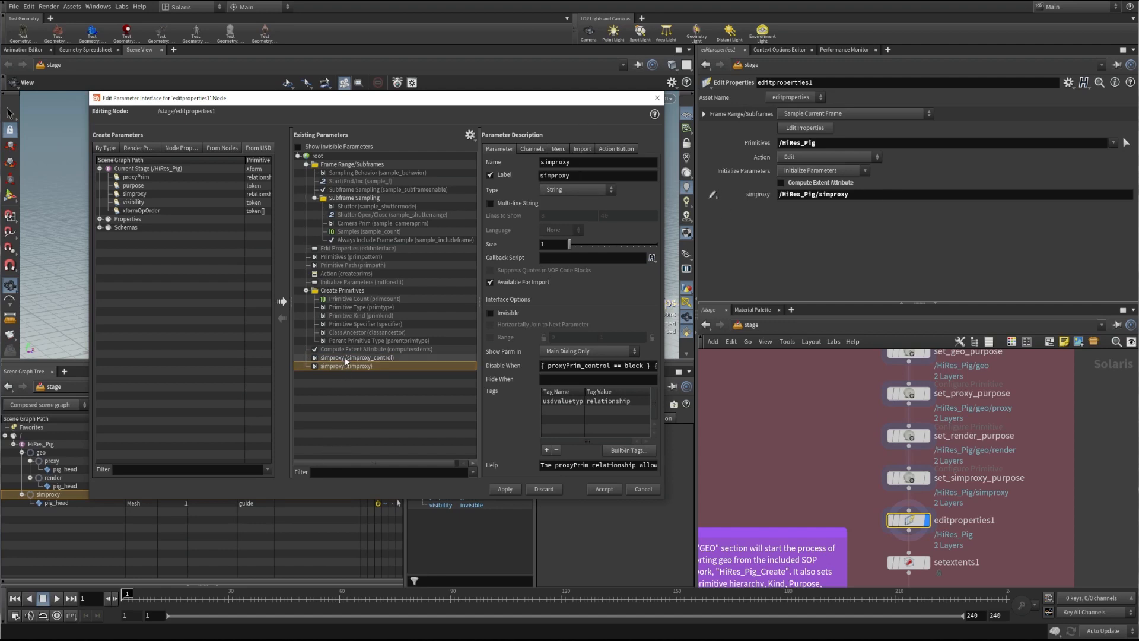
click(336, 357)
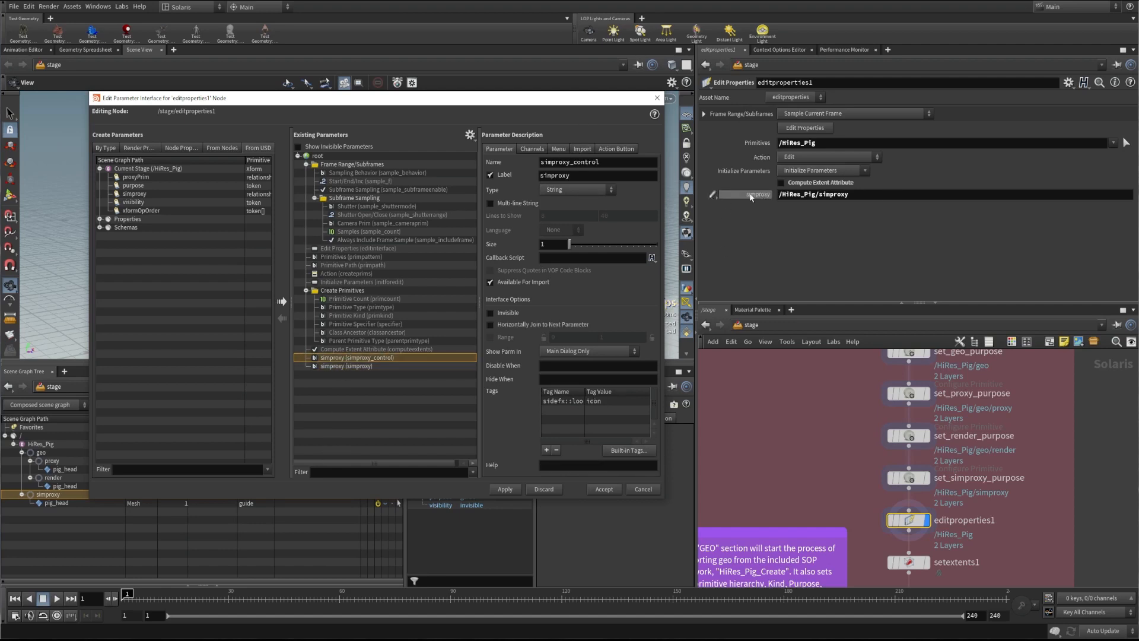
click(360, 366)
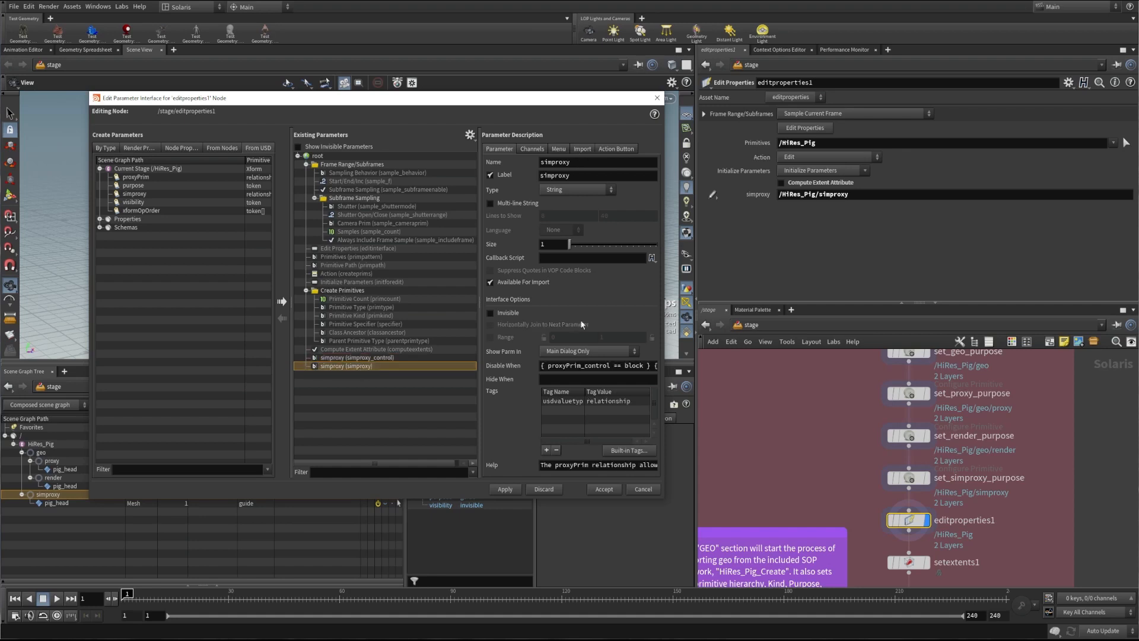
click(350, 358)
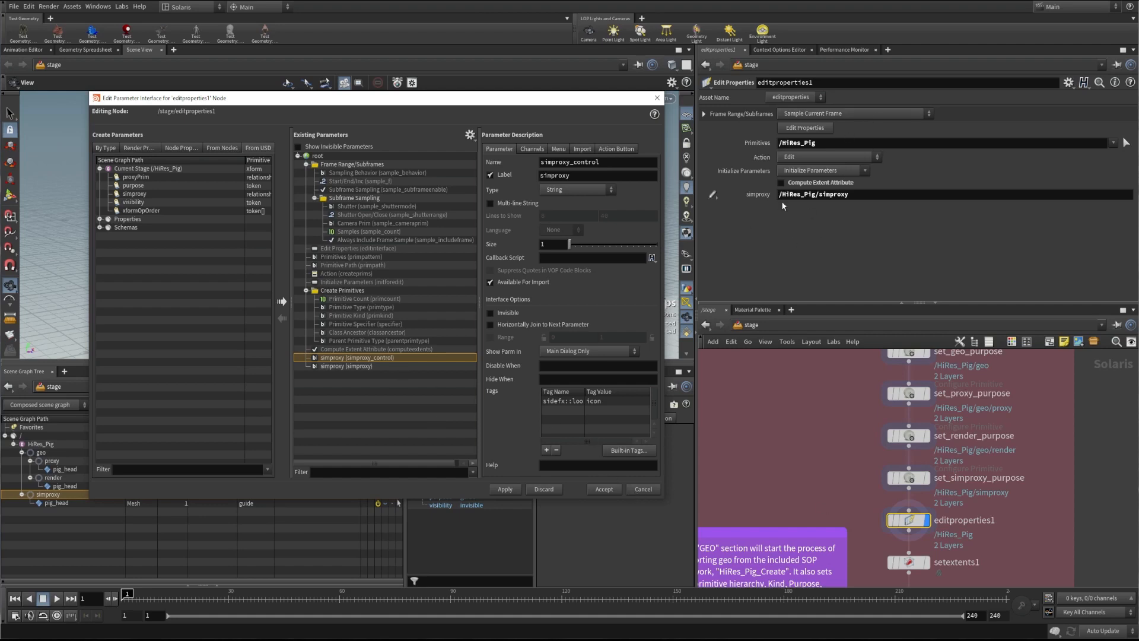
click(643, 489)
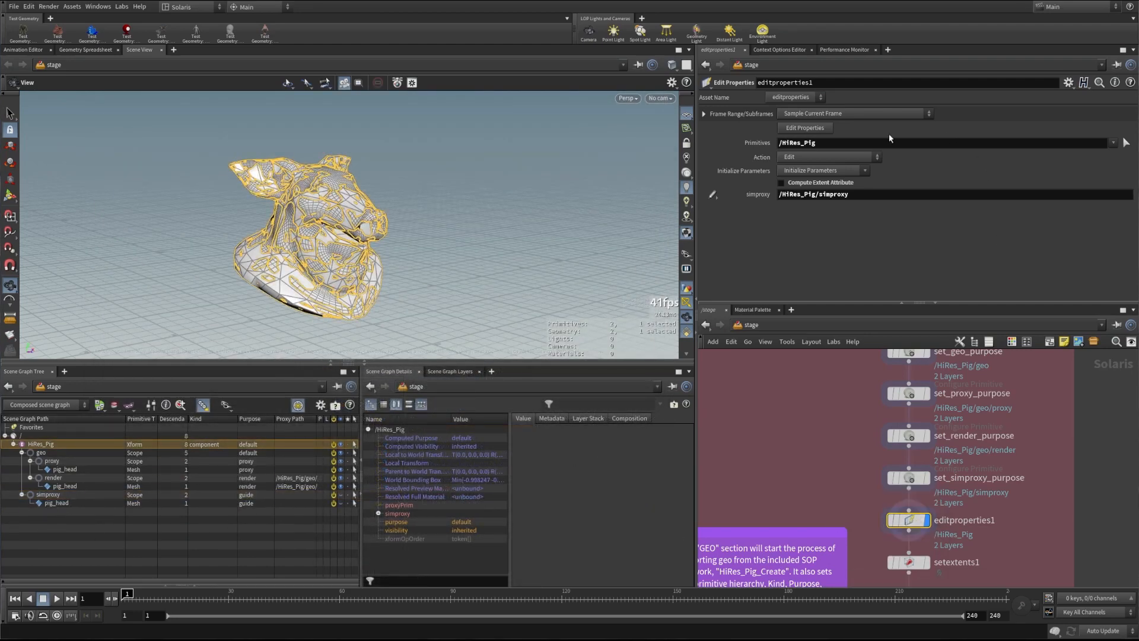
Expand /HiRes_Pig's simproxy relationship to /HiRes_Pig/simproxy, then display setextents1
double_click(809, 142)
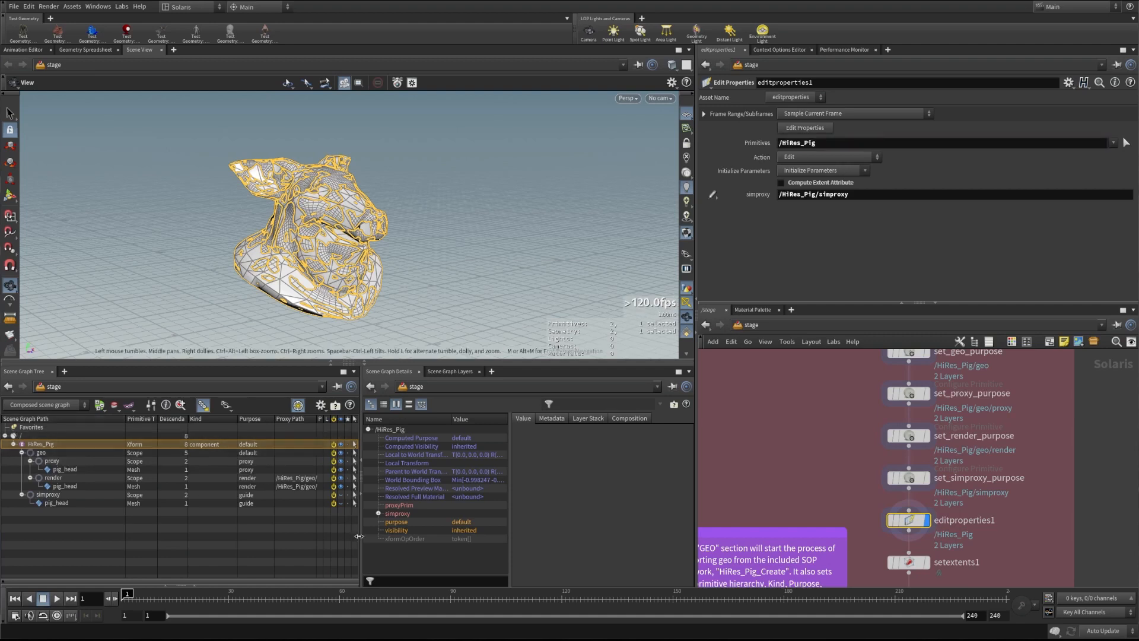
click(378, 513)
click(388, 521)
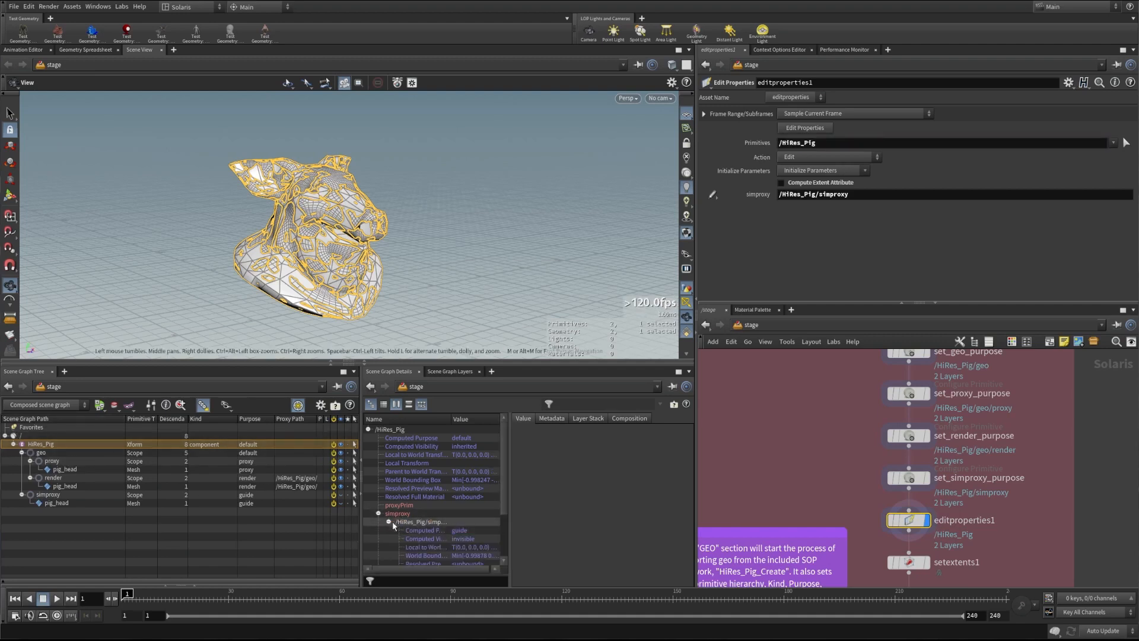
mouse_move(451, 419)
mouse_down()
mouse_move(482, 419)
mouse_move(451, 419)
mouse_up()
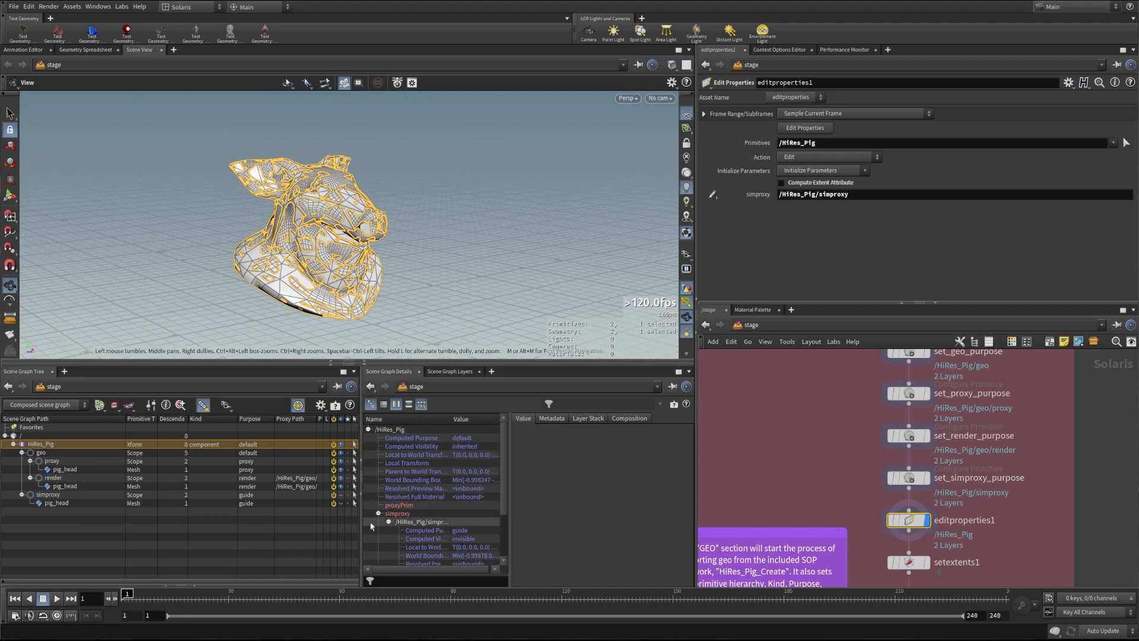
click(929, 565)
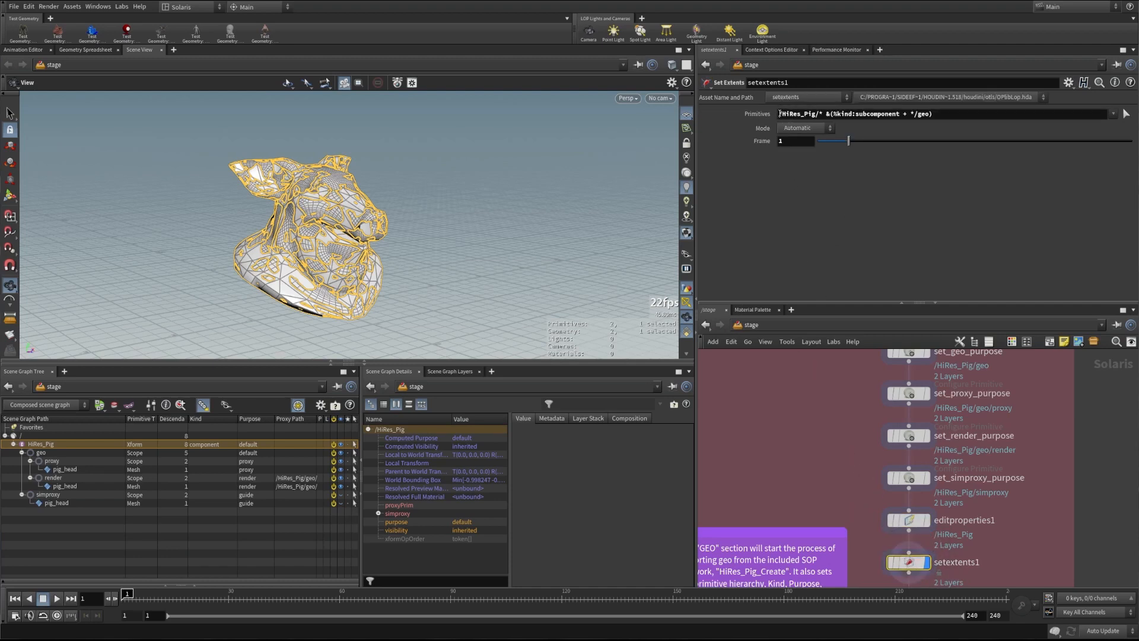
Review setextents1's Primitives pattern /HiRes_Pig/* &(%kind:subcomponent + */geo) without changing it
drag(780, 113, 936, 114)
click(819, 115)
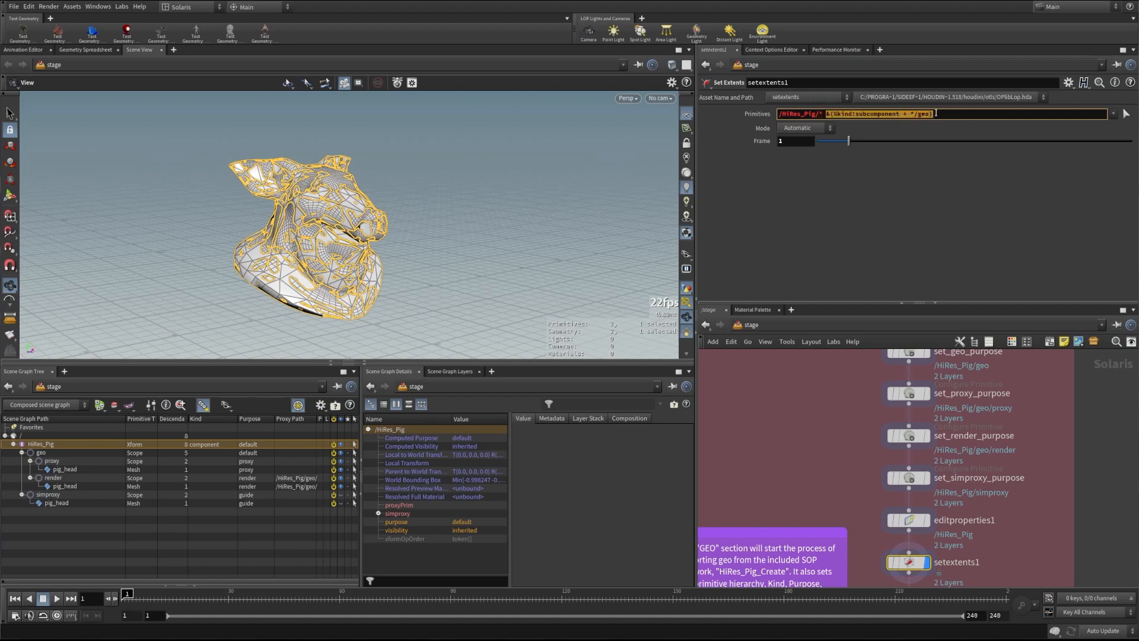
click(937, 116)
key(Return)
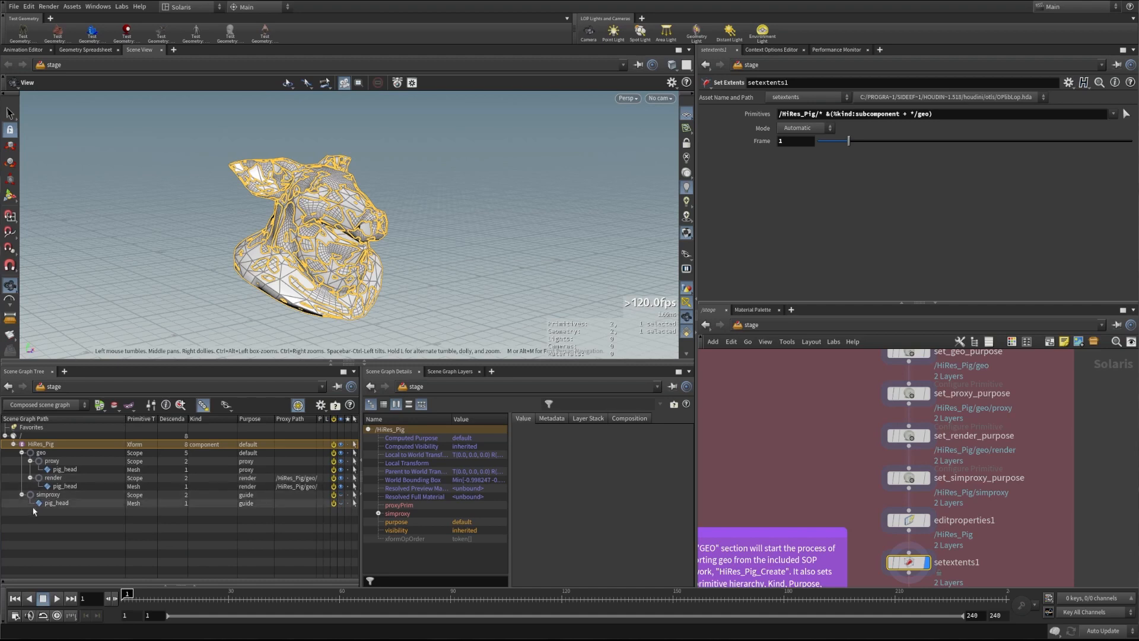
Inspect the proxy, render and simproxy prims, then show config_geo's geo.usda layer settings
click(52, 461)
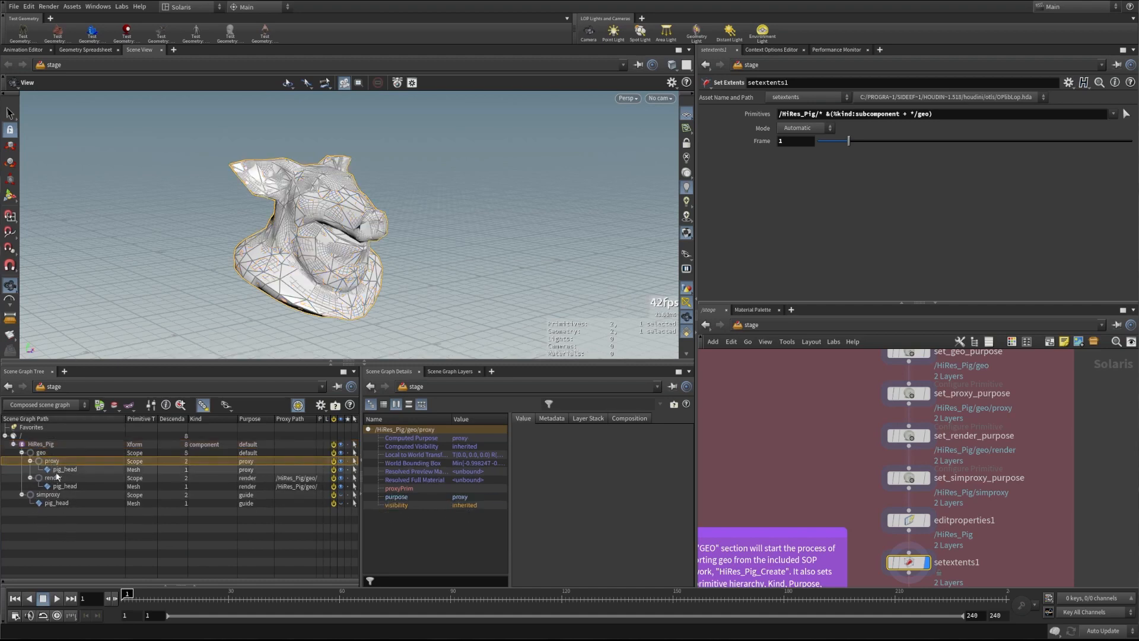
click(57, 469)
click(58, 478)
click(62, 486)
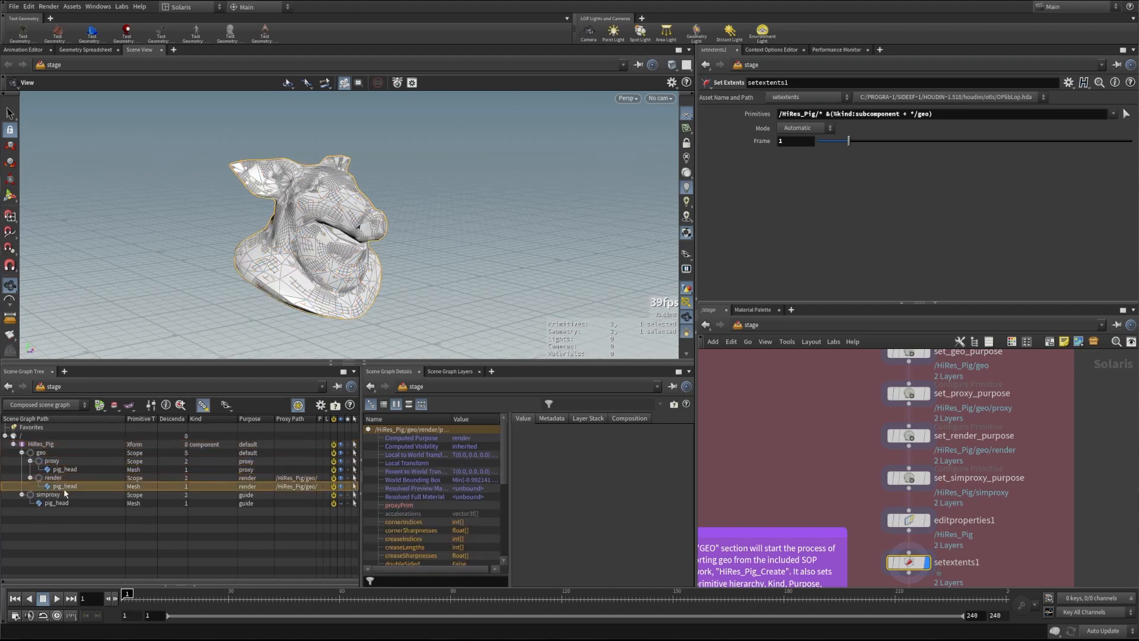
click(59, 496)
click(61, 501)
click(119, 435)
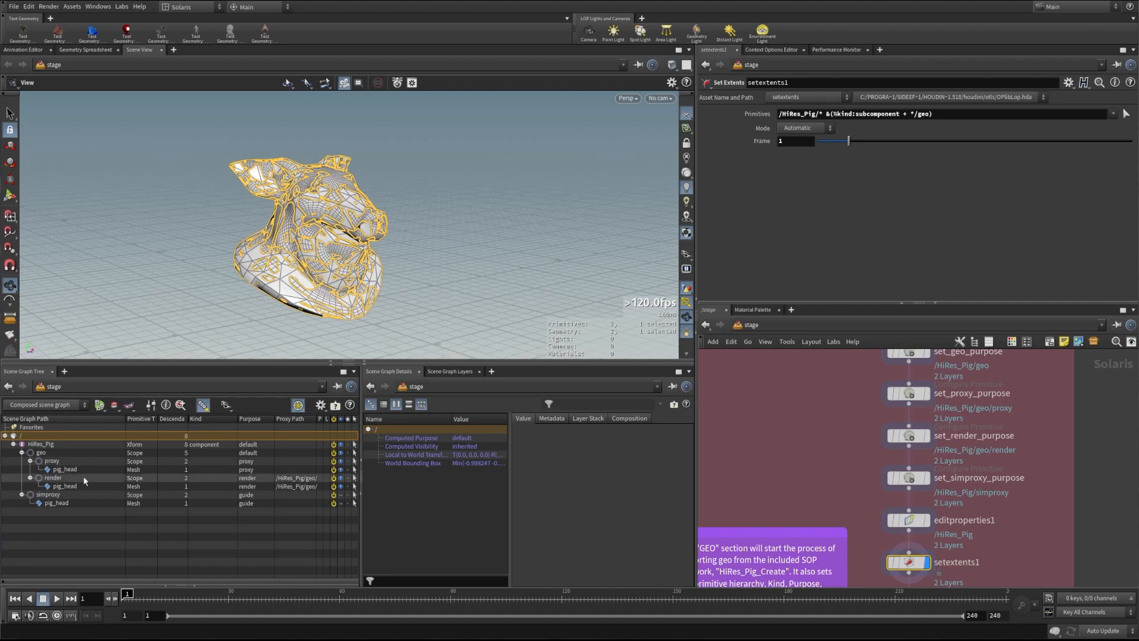
middle_drag(855, 493, 834, 416)
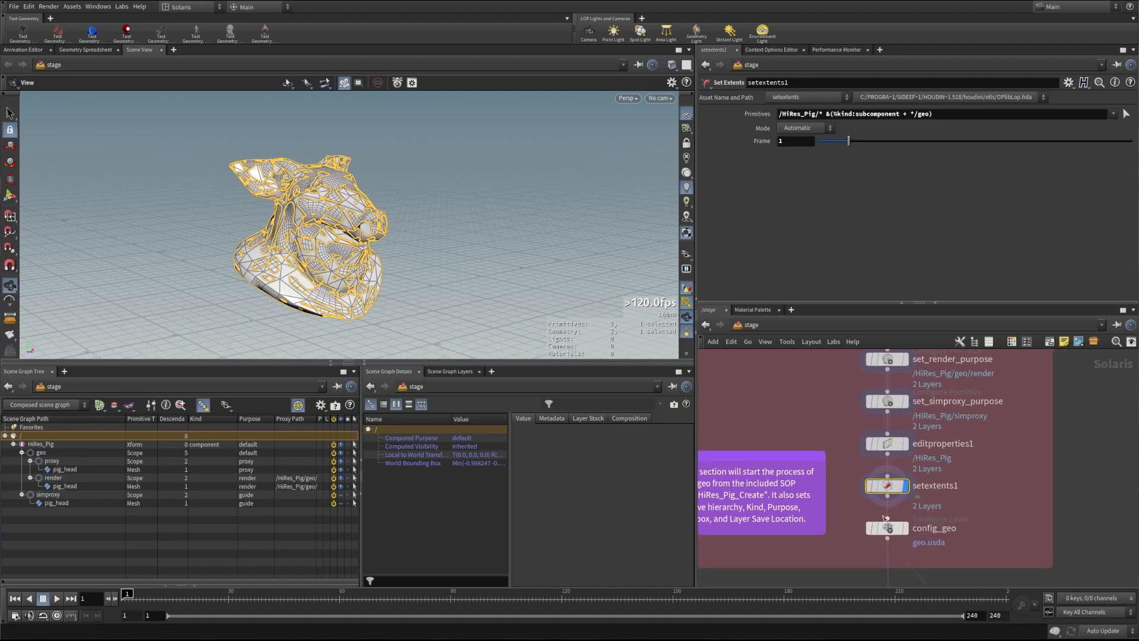
click(895, 530)
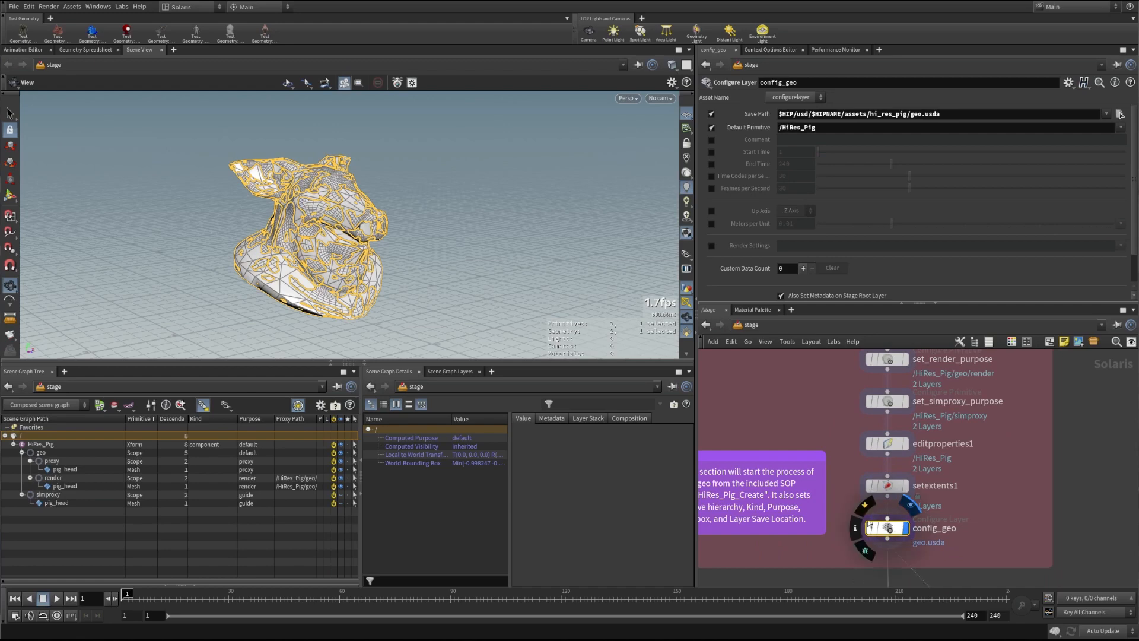
Clear the scene graph selection, orbit the pig head, and flip the viewport purpose from proxy to render
click(197, 532)
drag(350, 205, 331, 227)
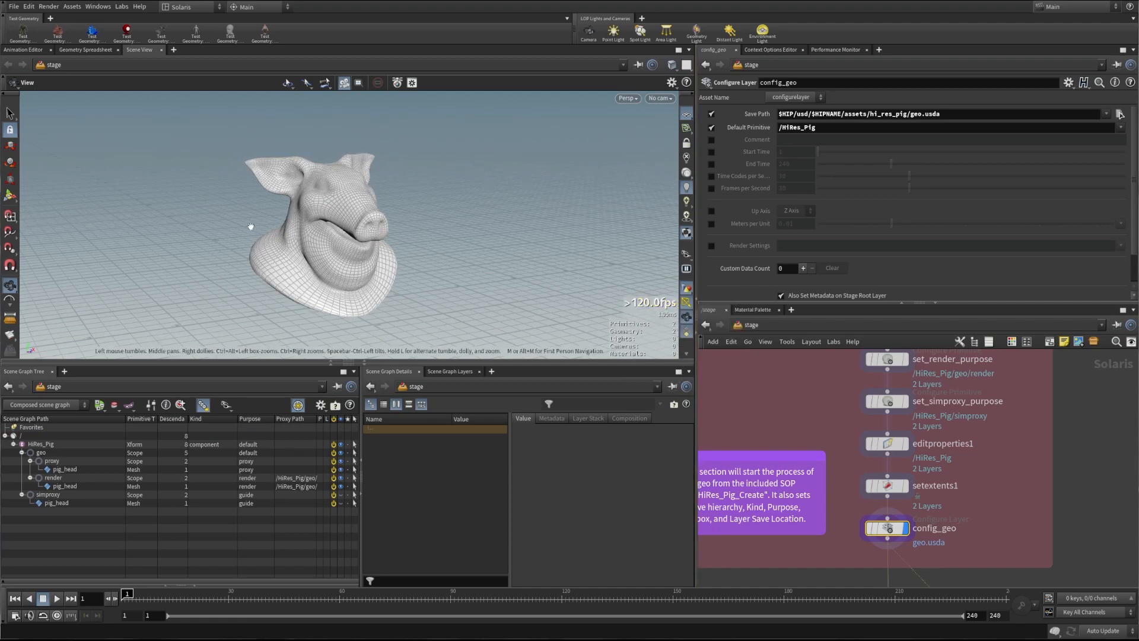
click(686, 254)
click(688, 290)
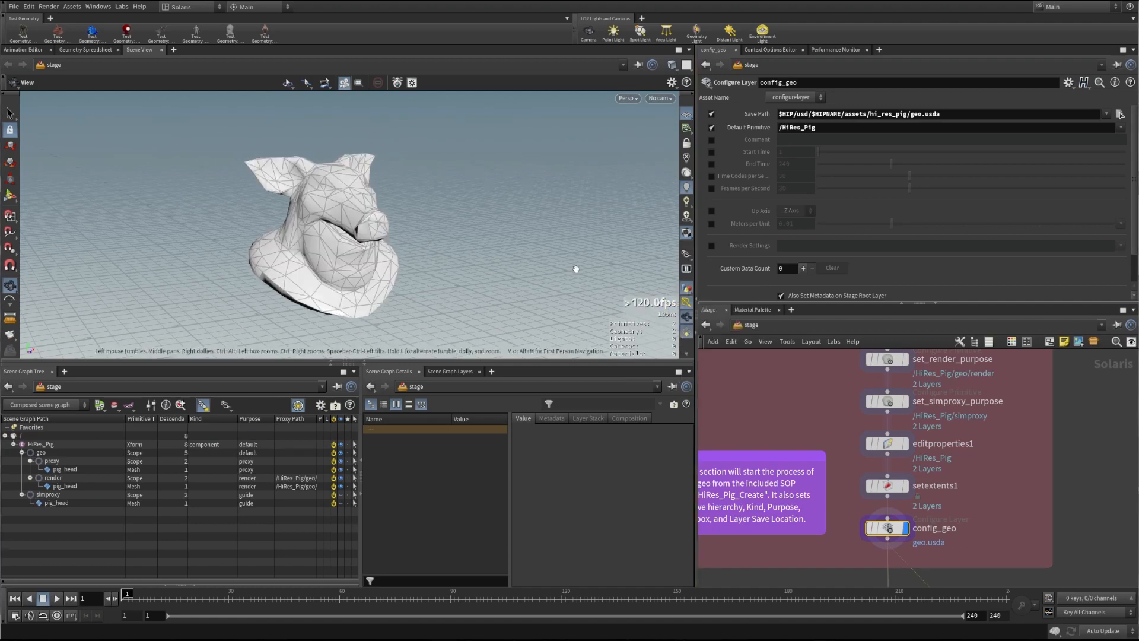
click(686, 254)
click(701, 278)
Toggle the viewport purpose between proxy and render again, ending on the low-res proxy, then tumble the view
click(686, 254)
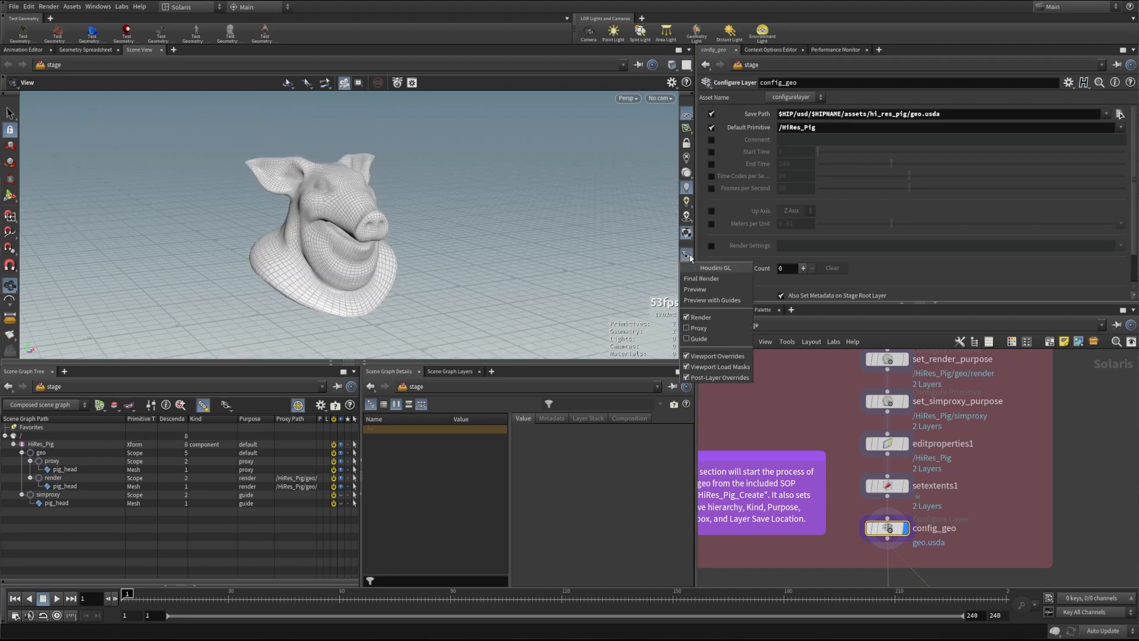
click(691, 290)
click(686, 254)
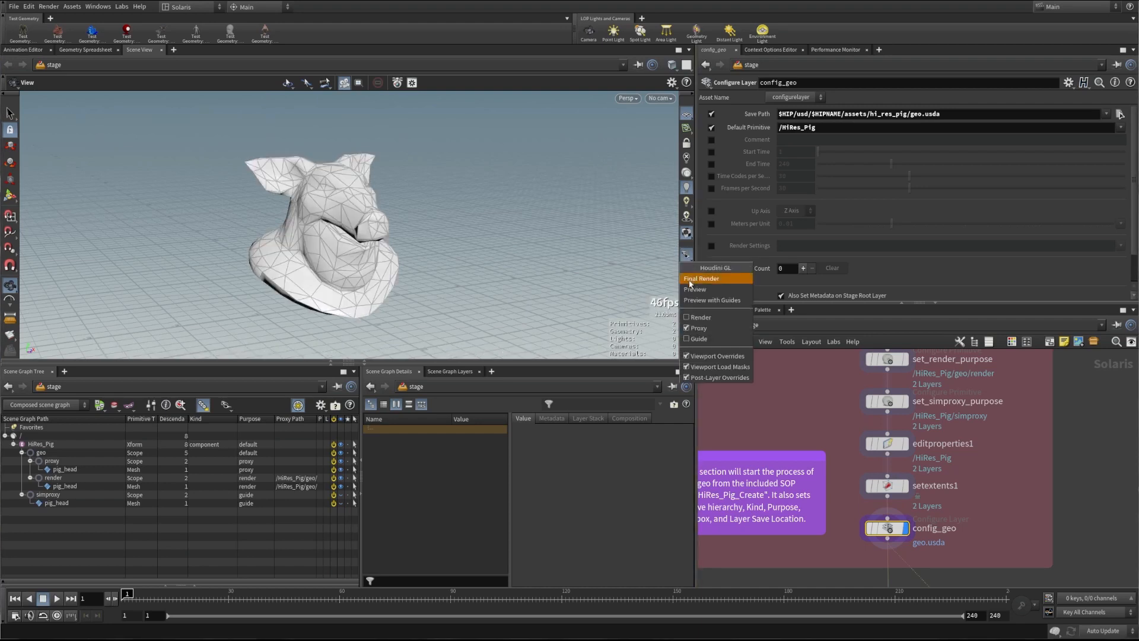
click(698, 278)
click(686, 254)
click(691, 290)
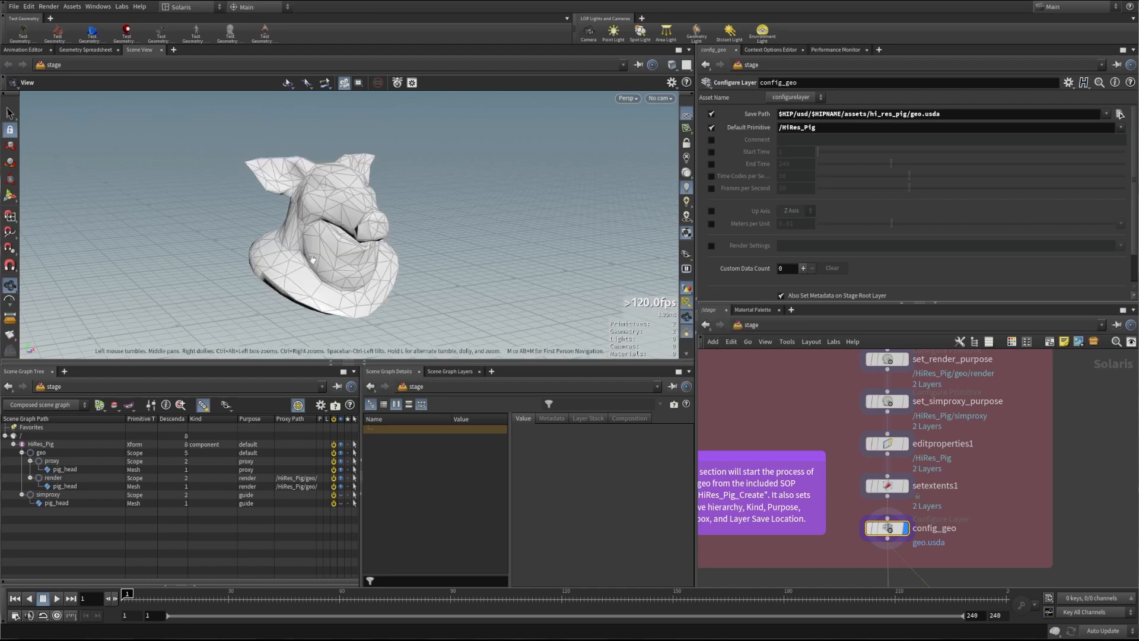
drag(332, 231, 332, 270)
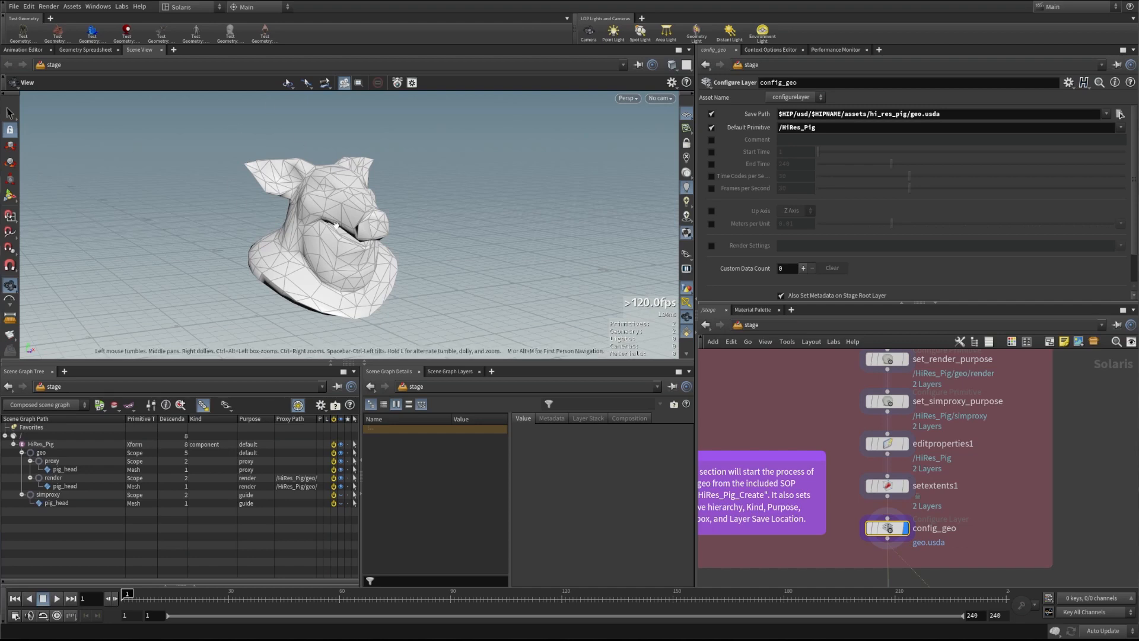
click(121, 7)
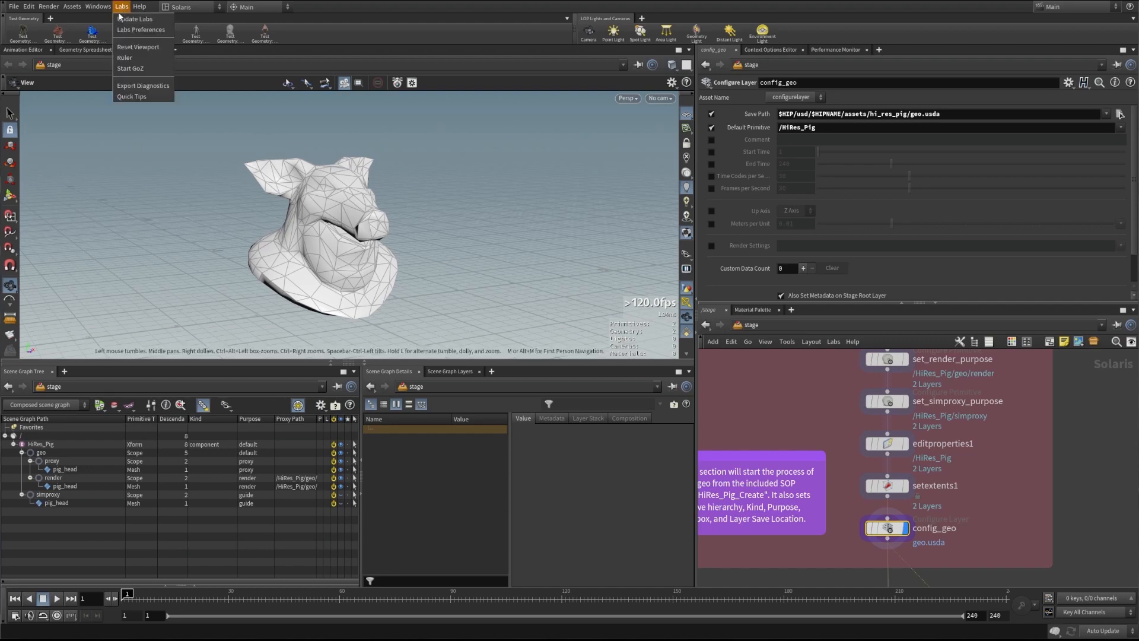
Reset the viewport via Labs, select the HiRes_Pig prim, and return to Houdini from geo.usda
click(148, 47)
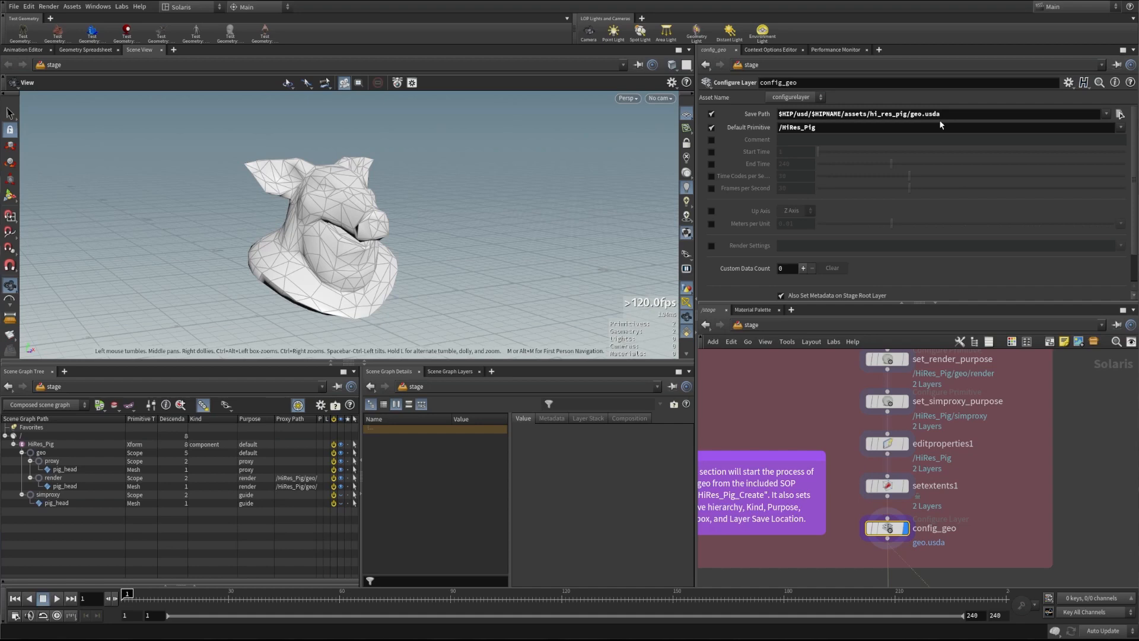
click(32, 444)
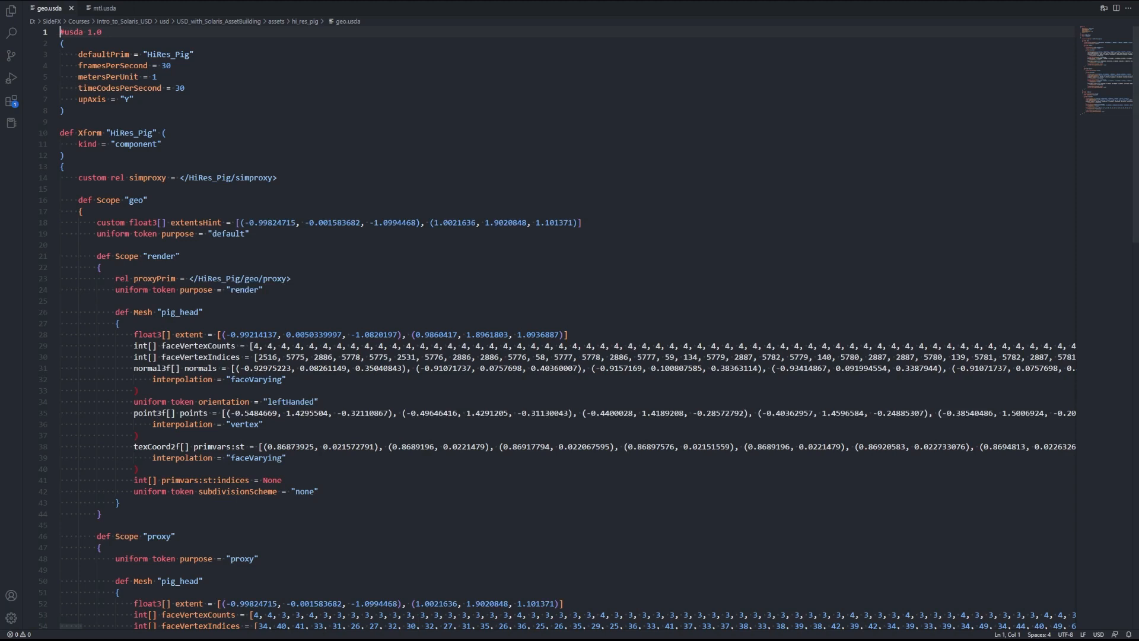
key(alt+Tab)
Pan down to check write_USD's HiRes_Pig.usd output path, then pan back up and zoom into the GEO box
middle_drag(827, 582, 831, 415)
middle_drag(809, 534, 803, 379)
middle_drag(785, 506, 781, 461)
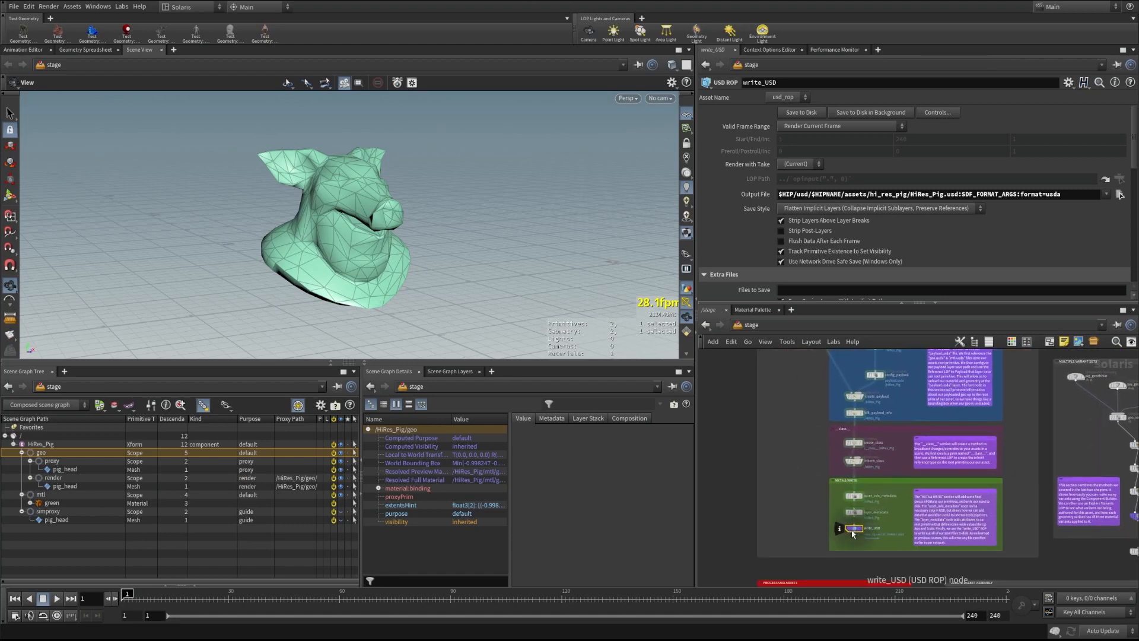
middle_drag(797, 508, 796, 517)
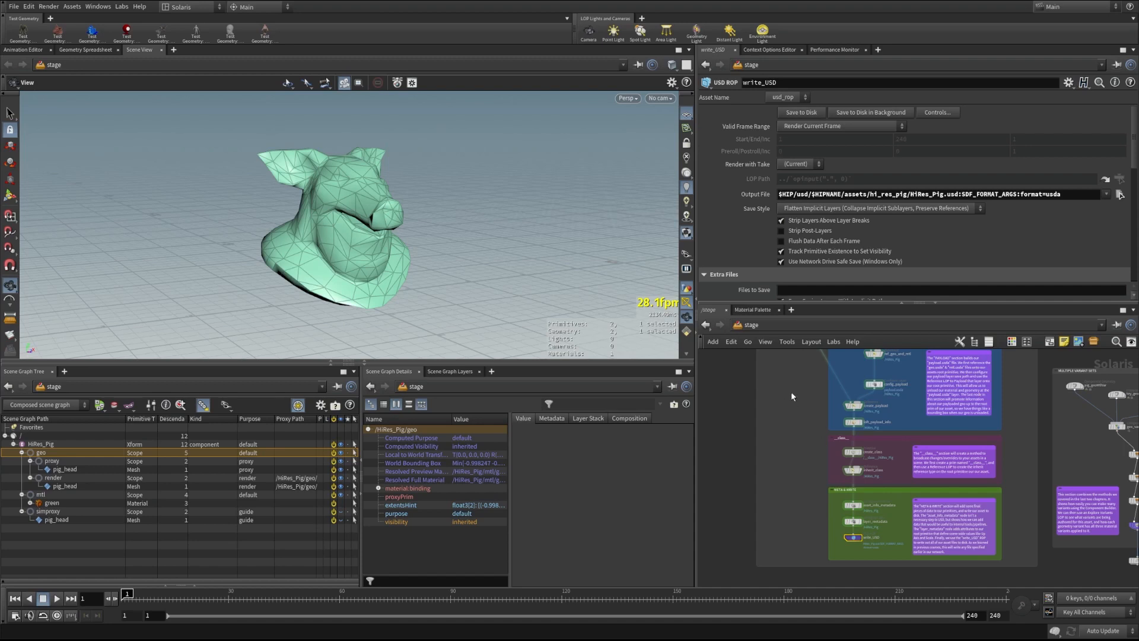
mouse_move(791, 392)
middle_down()
mouse_move(791, 517)
mouse_move(804, 489)
middle_up()
middle_drag(816, 367, 810, 466)
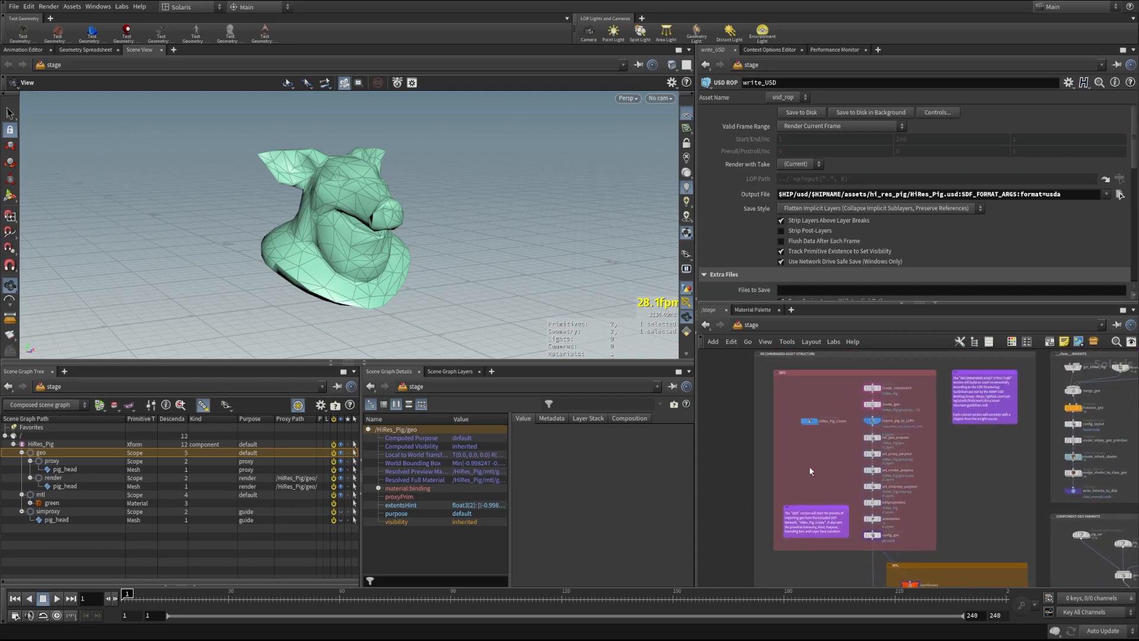
scroll(803, 451, up, 3)
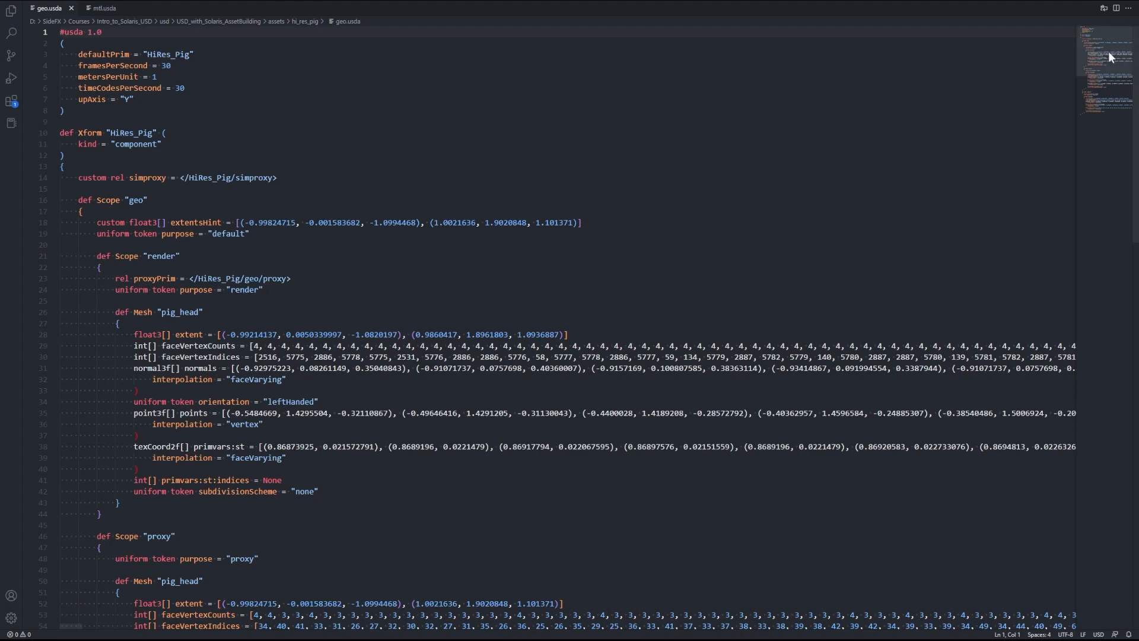
Scroll through geo.usda with the minimap to review the render, proxy and simproxy pig_head meshes, then return to the top
drag(1108, 51, 1104, 77)
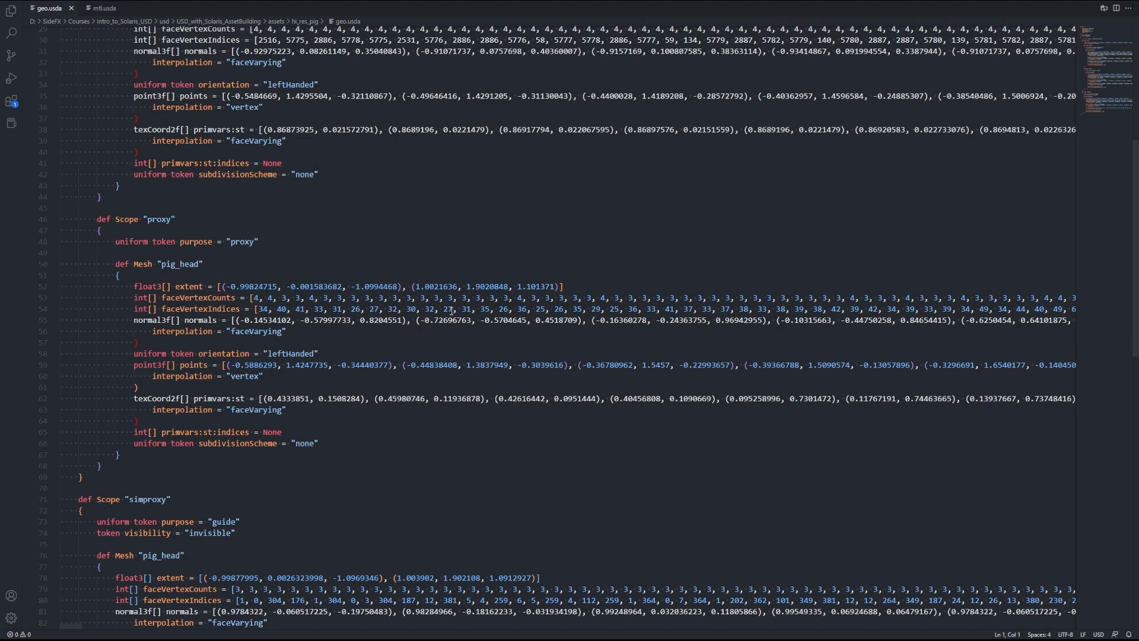
drag(1110, 69, 1106, 94)
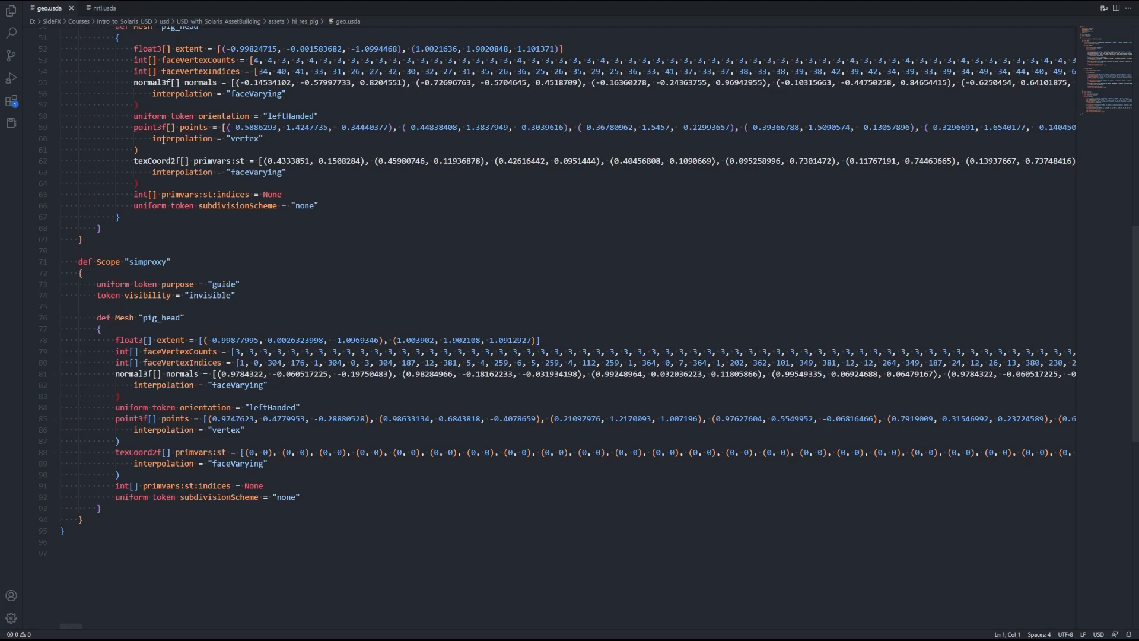
drag(1101, 81, 1097, 37)
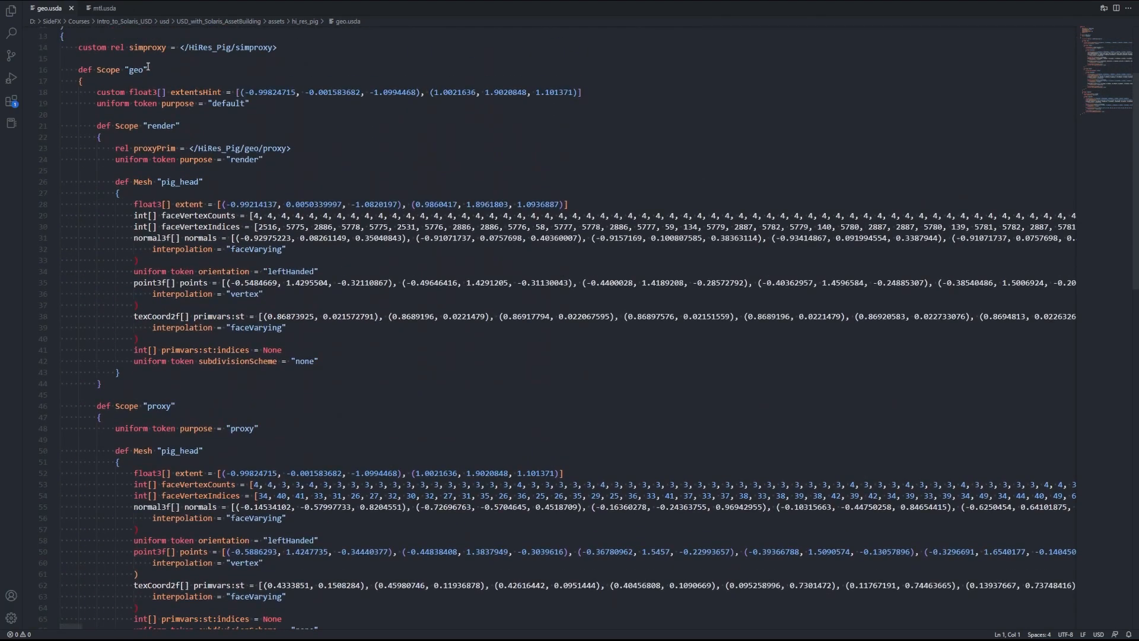
drag(1098, 78, 1099, 102)
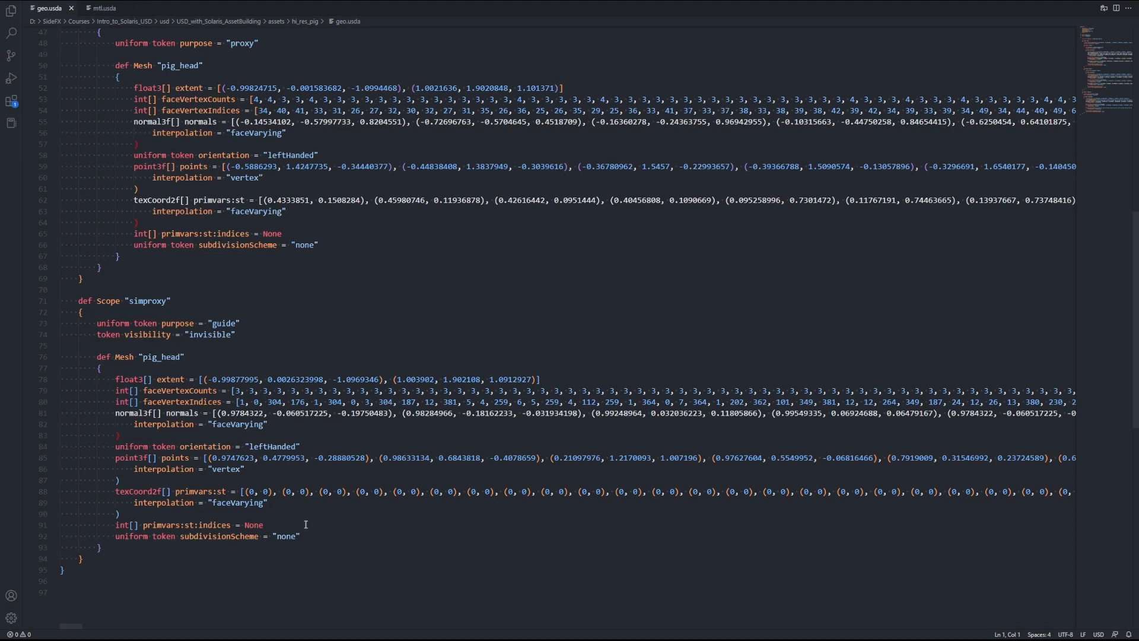
drag(1106, 70, 1111, 36)
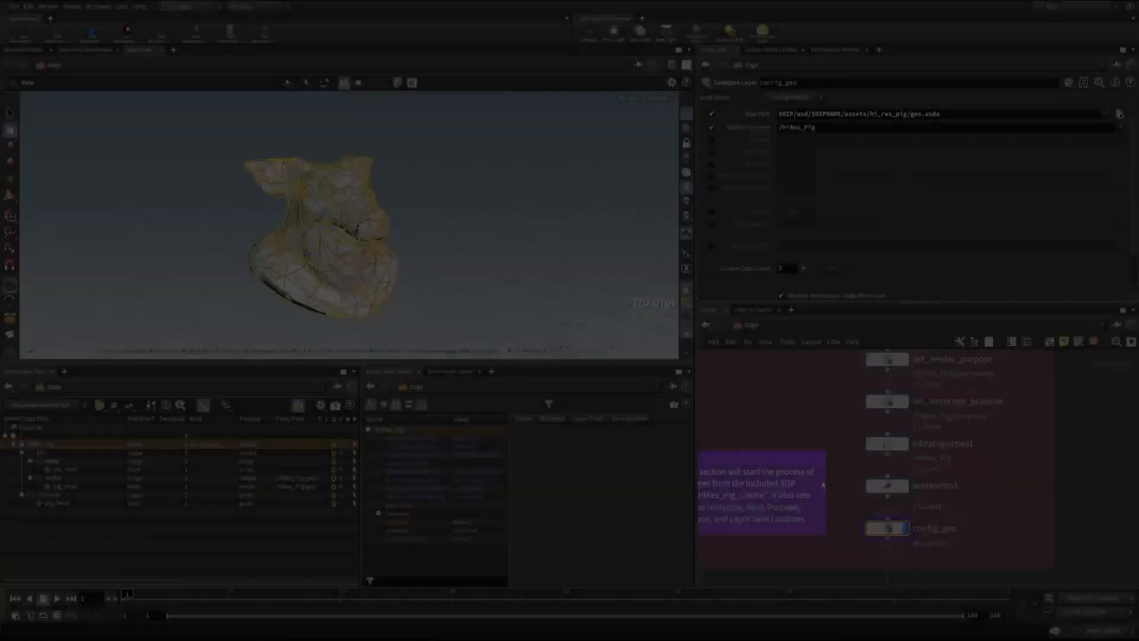
Zoom the network editor out and back in to move toward the MTL network box
scroll(824, 431, down, 5)
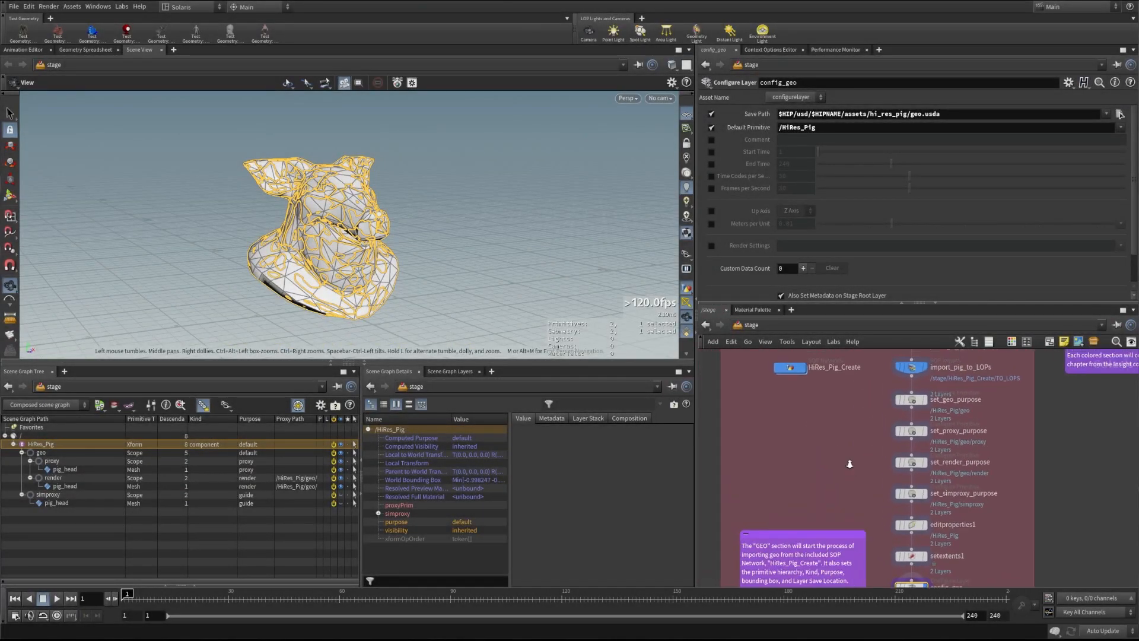
scroll(834, 474, down, 4)
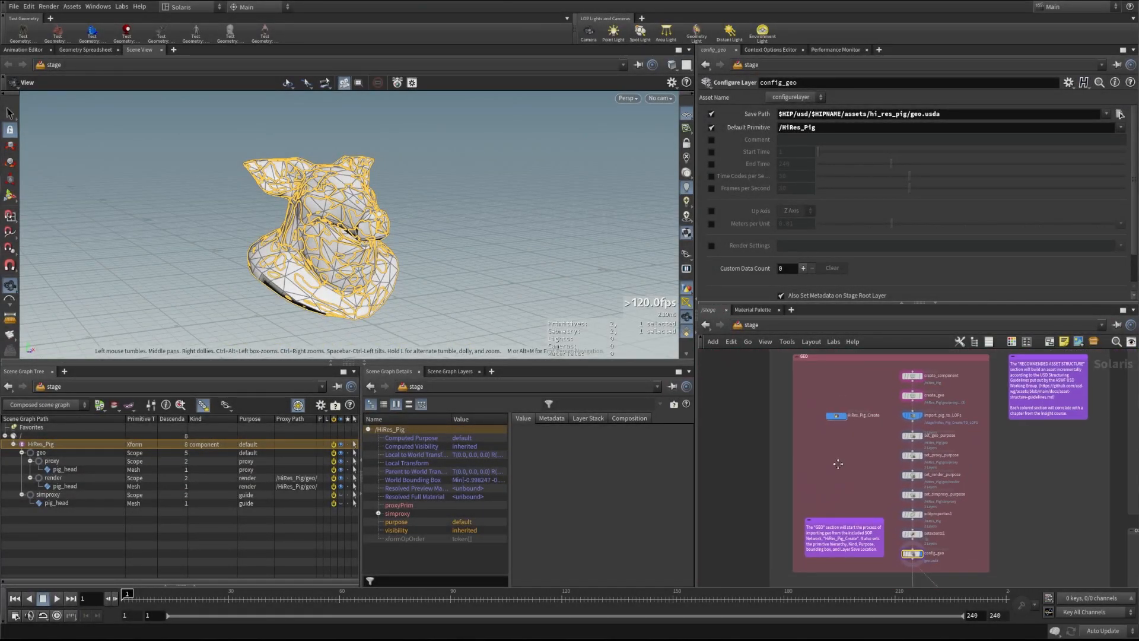
scroll(836, 473, up, 2)
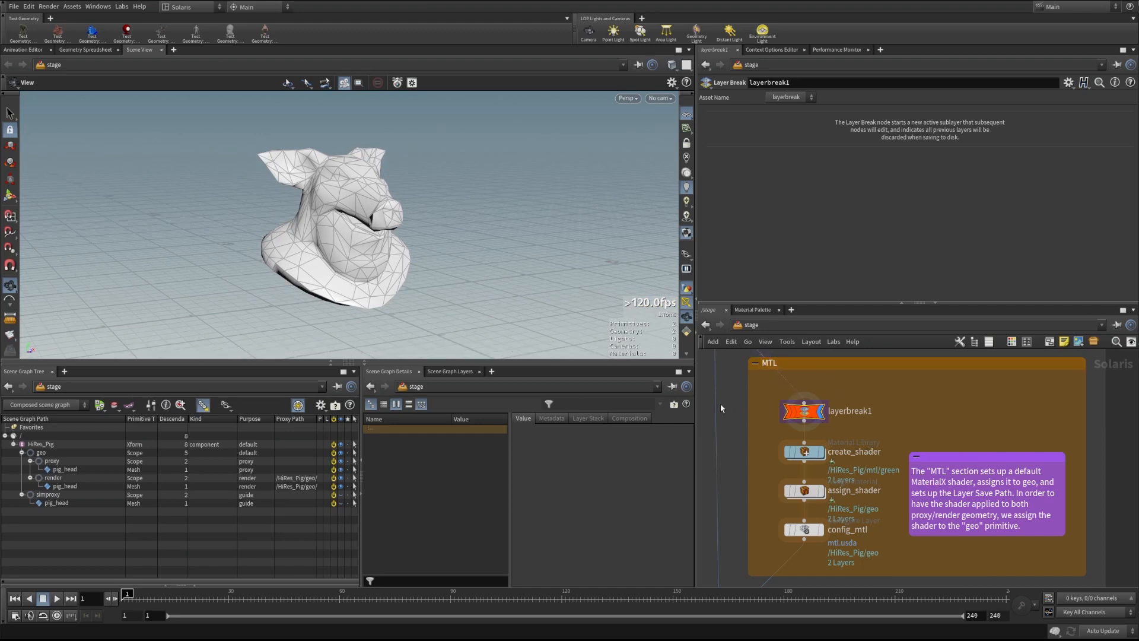
Bring the end of the GEO section into view and inspect config_geo's layer save settings
scroll(740, 387, down, 1)
middle_drag(740, 372, 778, 453)
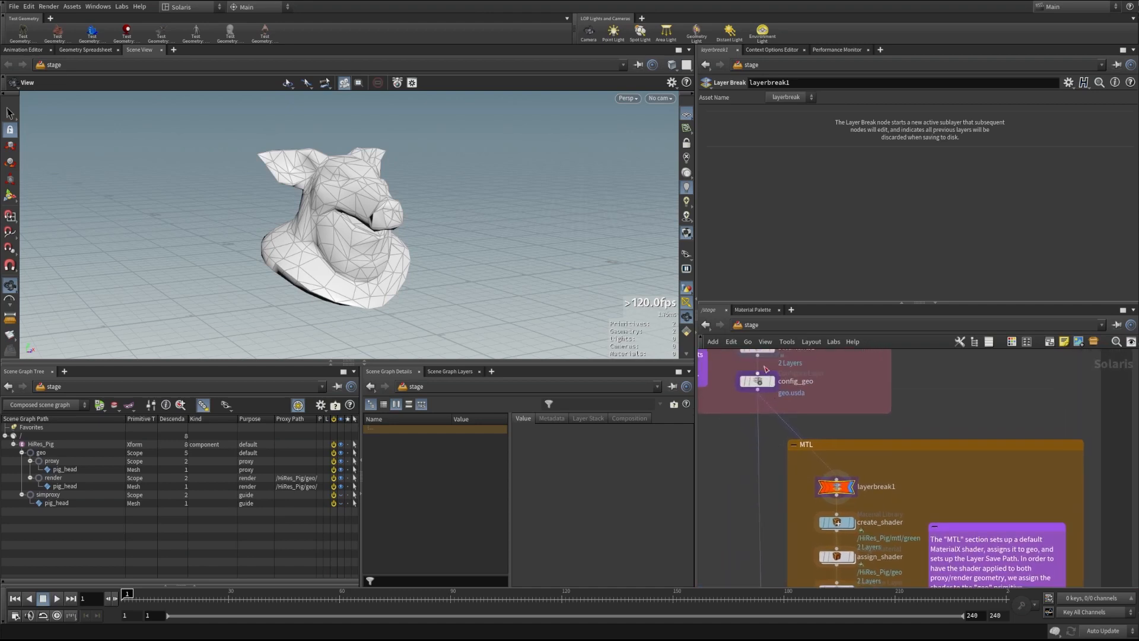
mouse_move(758, 377)
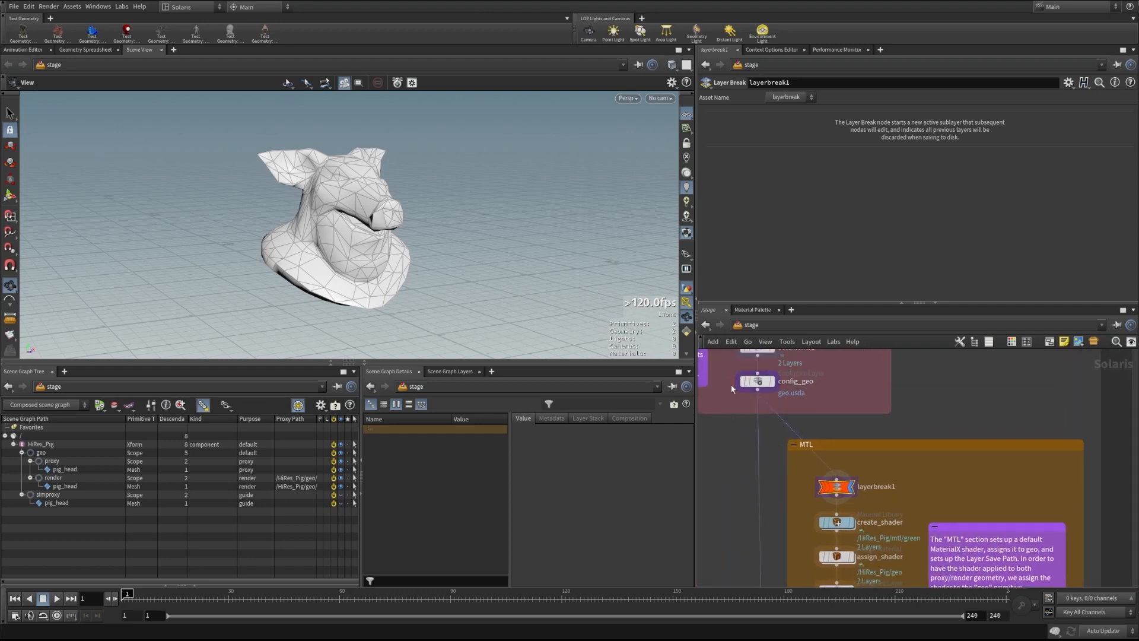
click(775, 381)
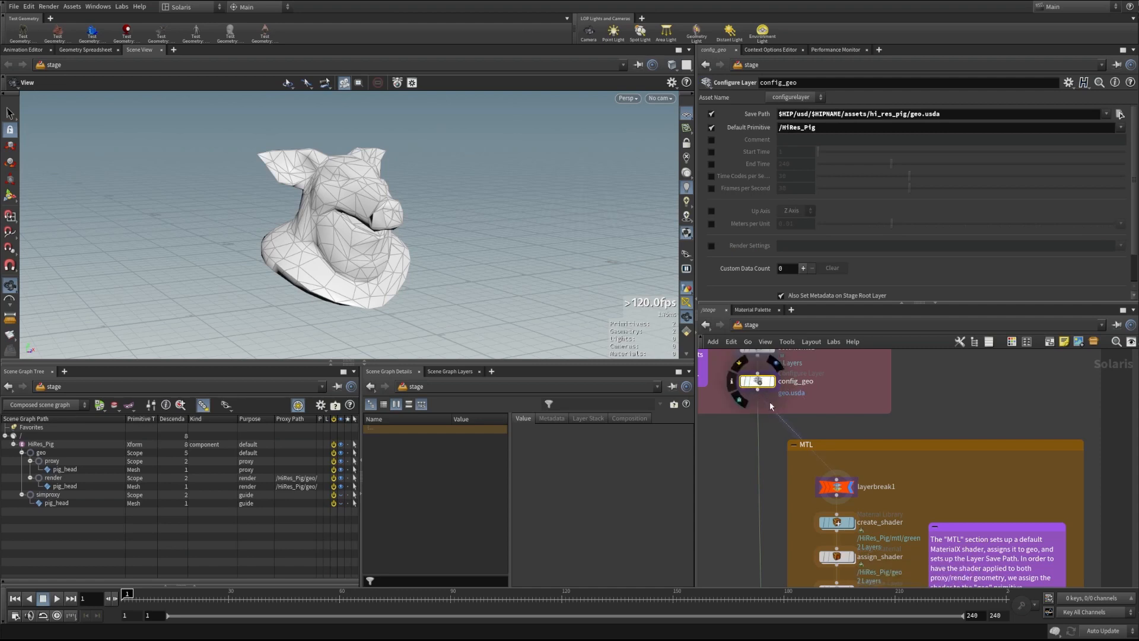
Select layerbreak1 in the MTL section, show the Scene Graph Layers list, and display create_shader's stage
middle_drag(908, 503, 908, 437)
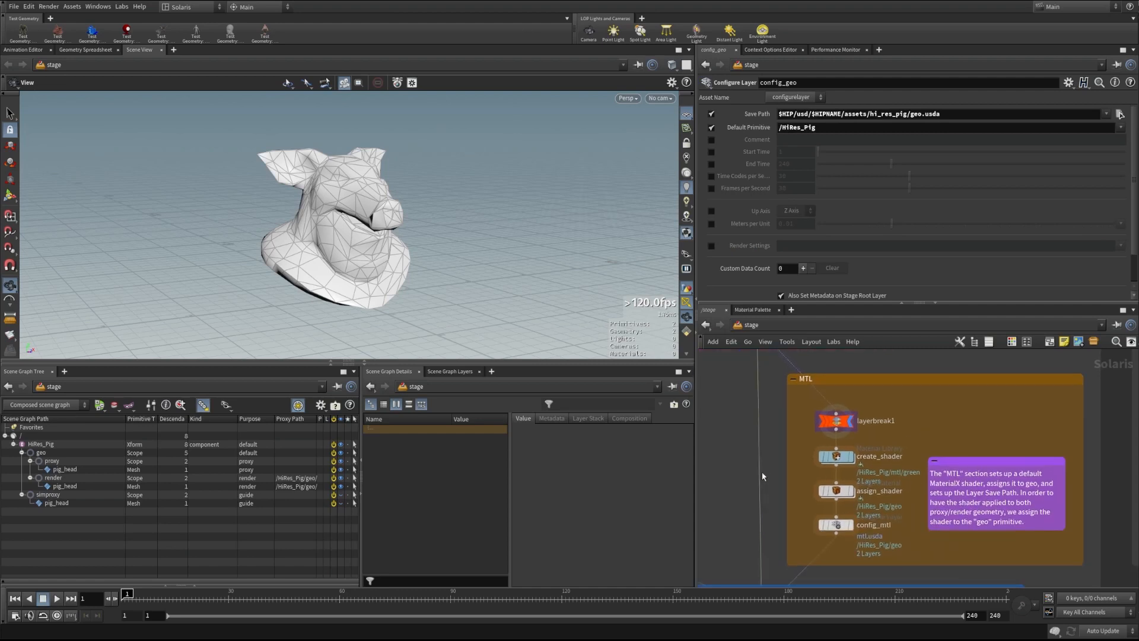
scroll(776, 461, up, 2)
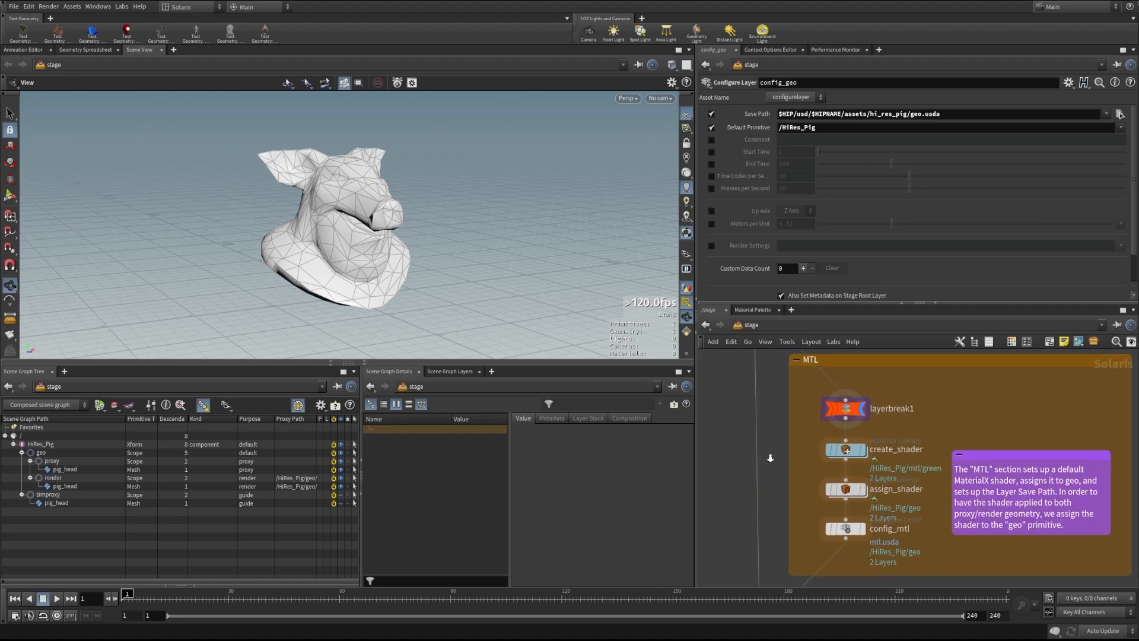
middle_drag(770, 458, 753, 450)
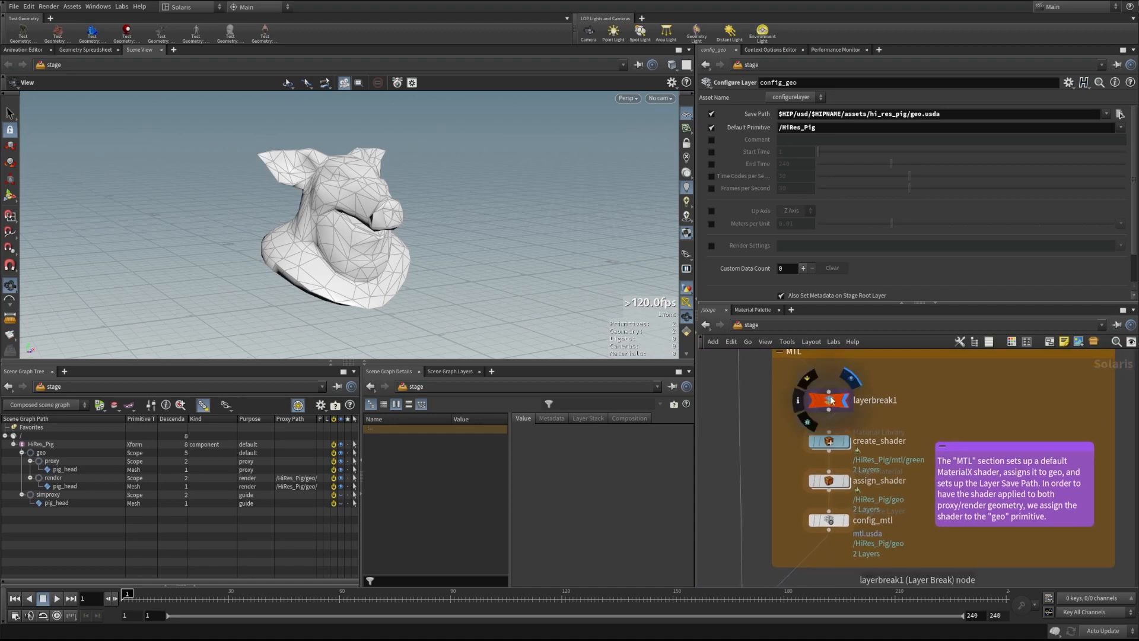
click(828, 401)
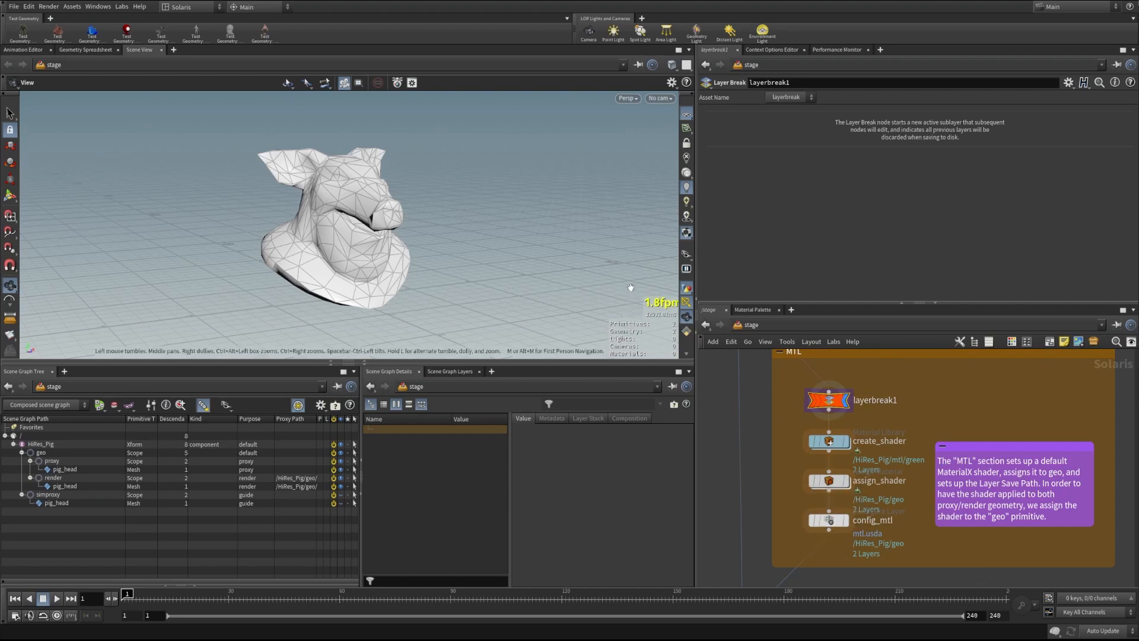
click(450, 371)
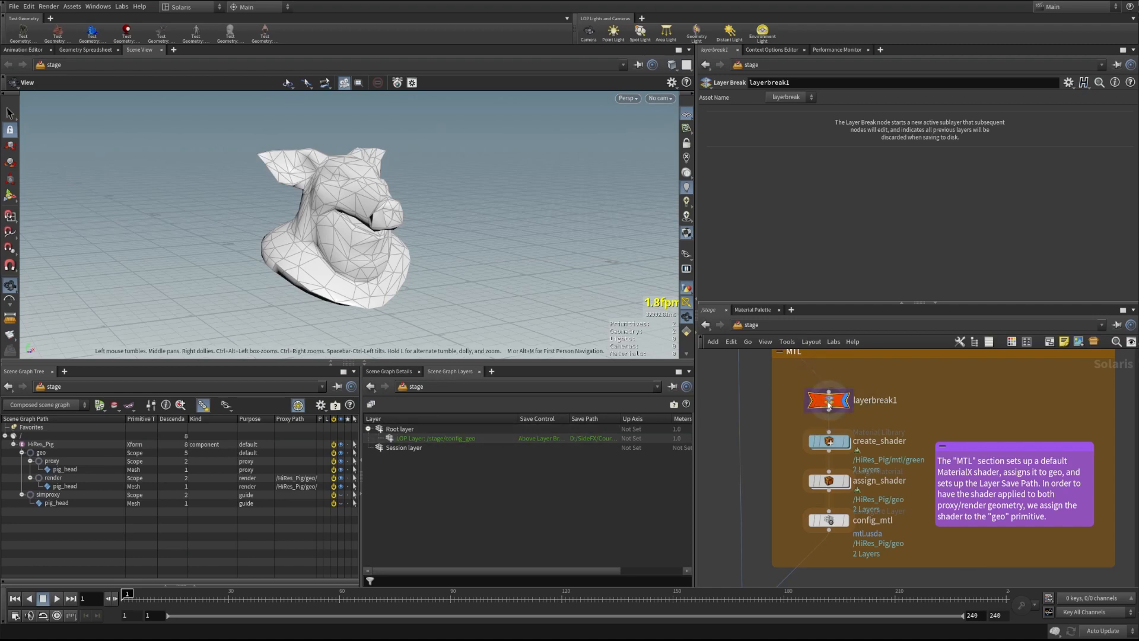
click(838, 444)
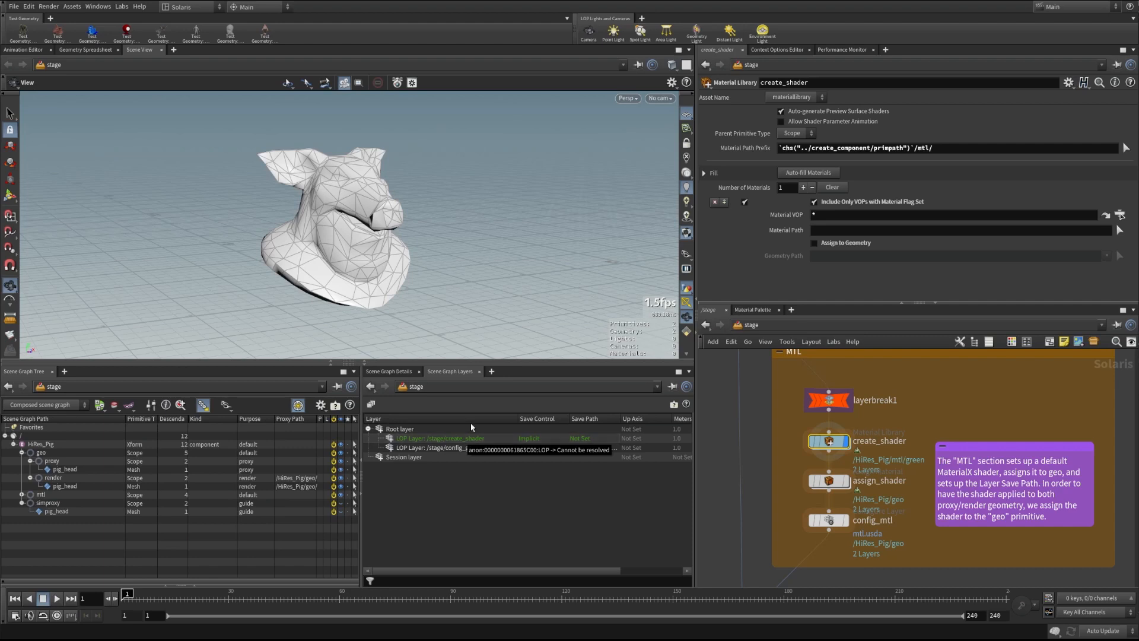
Return to Scene Graph Details and toggle create_shader's Material Path Prefix between resolved value and chs() expression
click(389, 370)
mouse_move(831, 446)
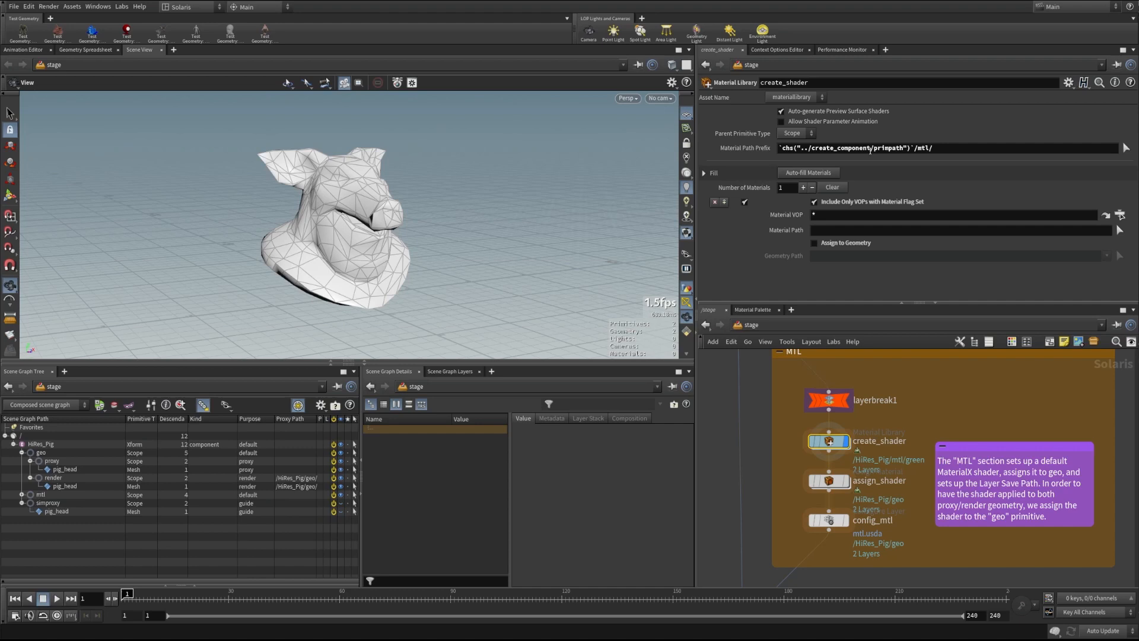
click(750, 152)
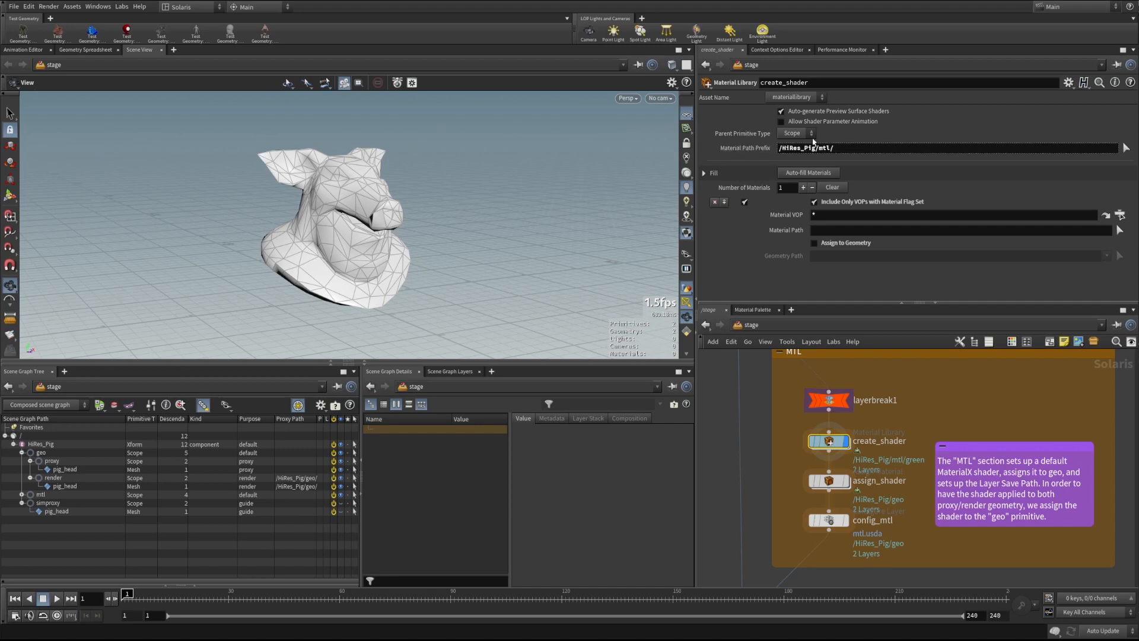
click(770, 153)
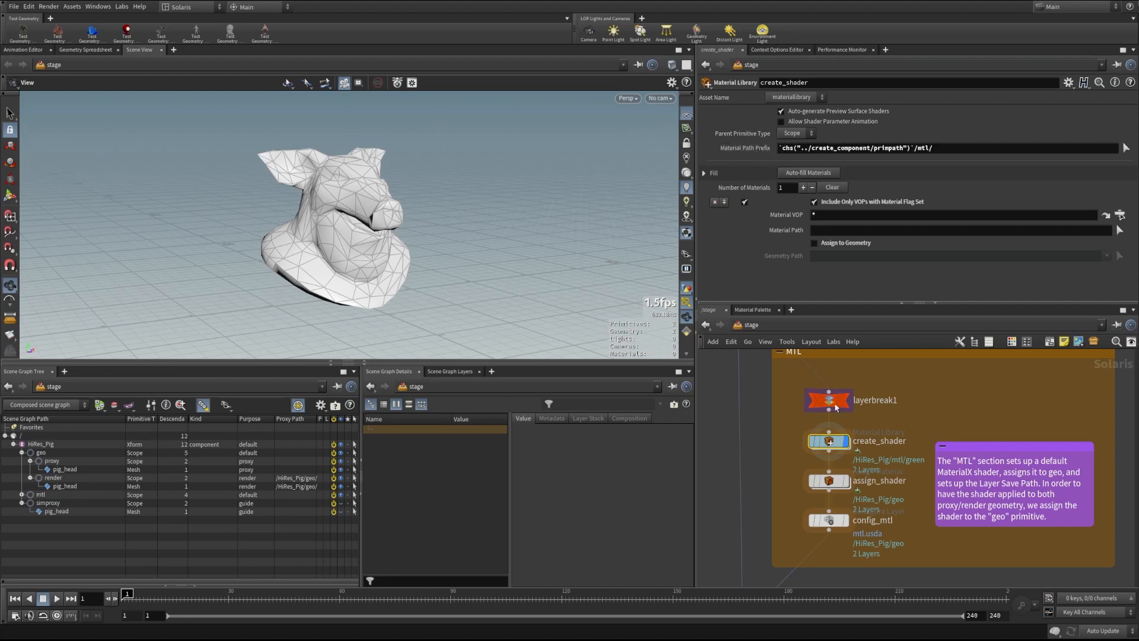
Pan up to create_component and back to the MTL nodes, then show the prefix resolved as /HiRes_Pig/mtl/
scroll(759, 386, down, 2)
middle_drag(759, 387, 797, 534)
middle_drag(809, 404, 815, 531)
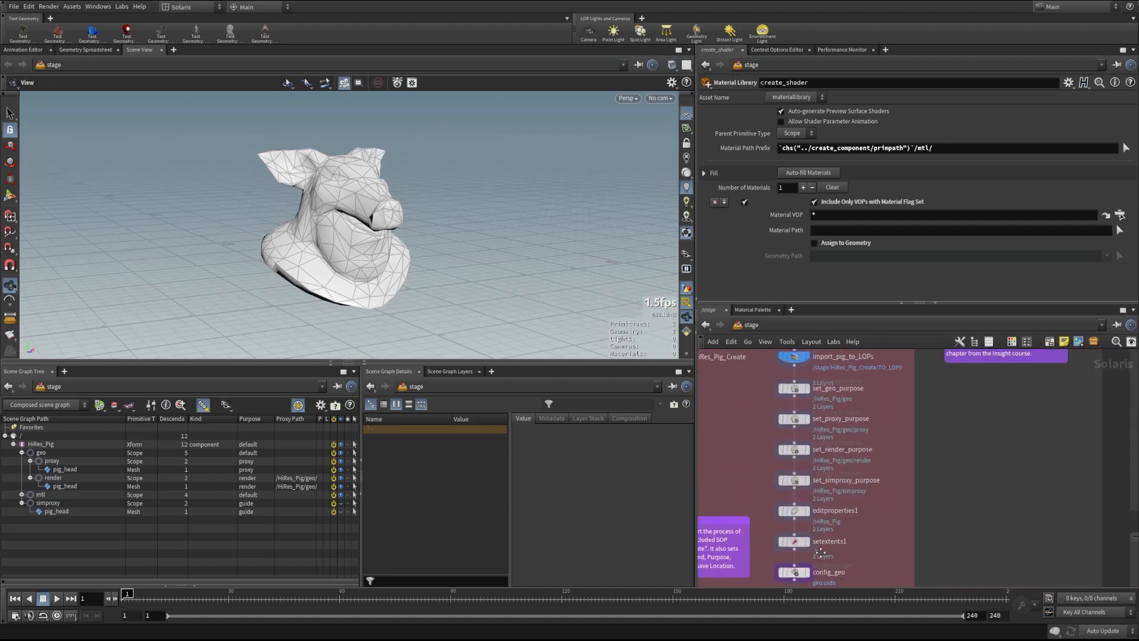
middle_drag(824, 425, 830, 488)
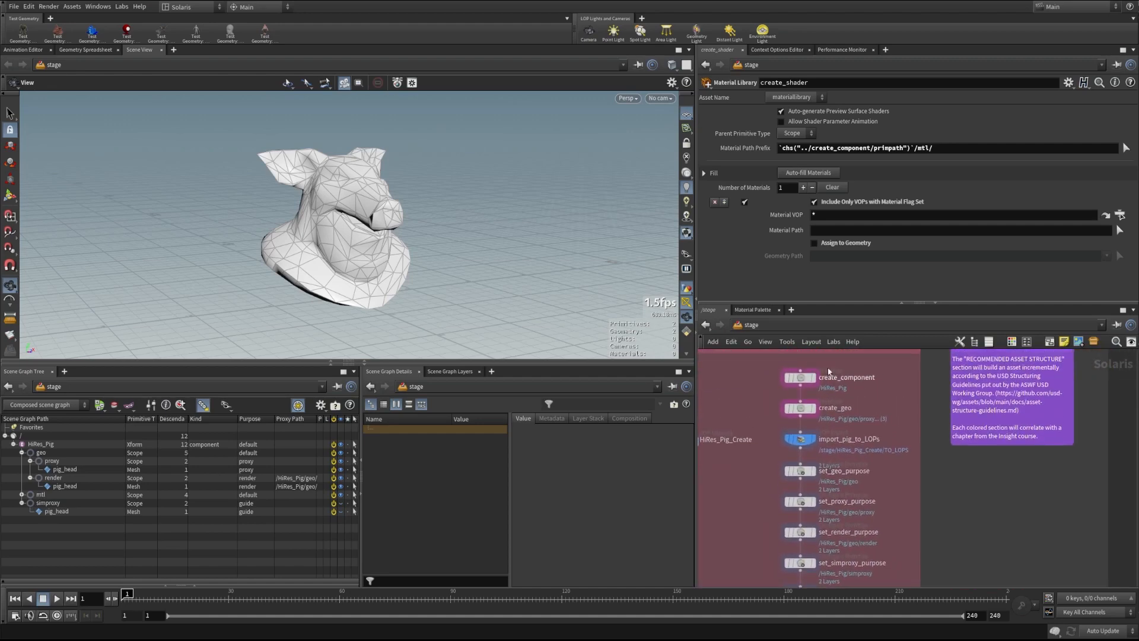
middle_drag(898, 526, 881, 404)
middle_drag(880, 500, 880, 384)
right_click(789, 497)
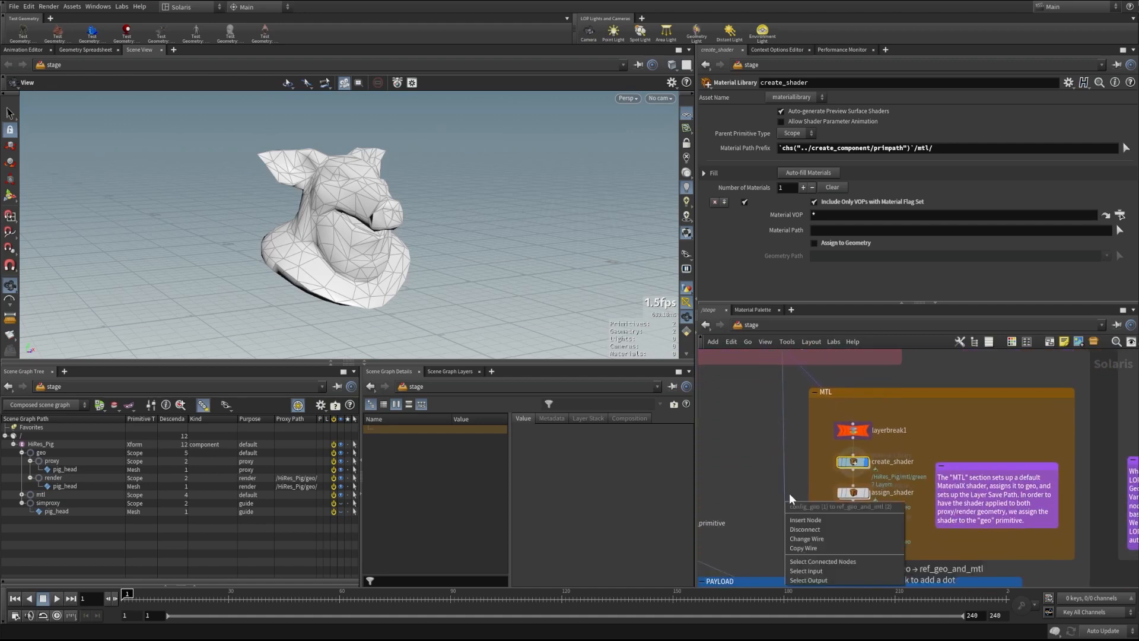
click(796, 460)
right_drag(796, 460, 833, 455)
middle_drag(832, 452, 813, 428)
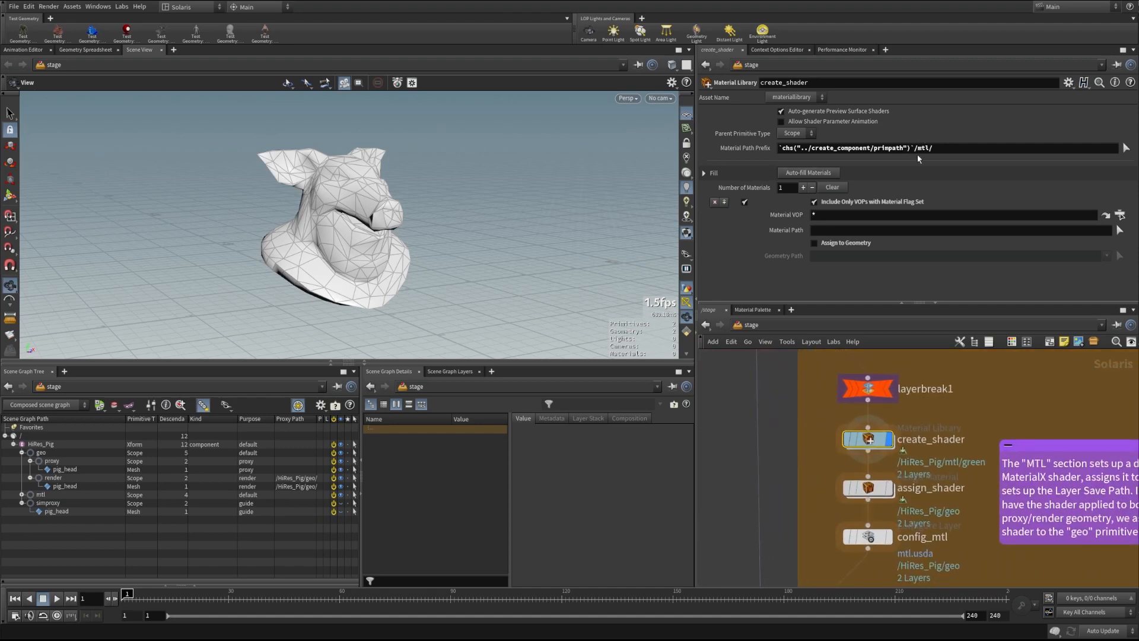
click(745, 147)
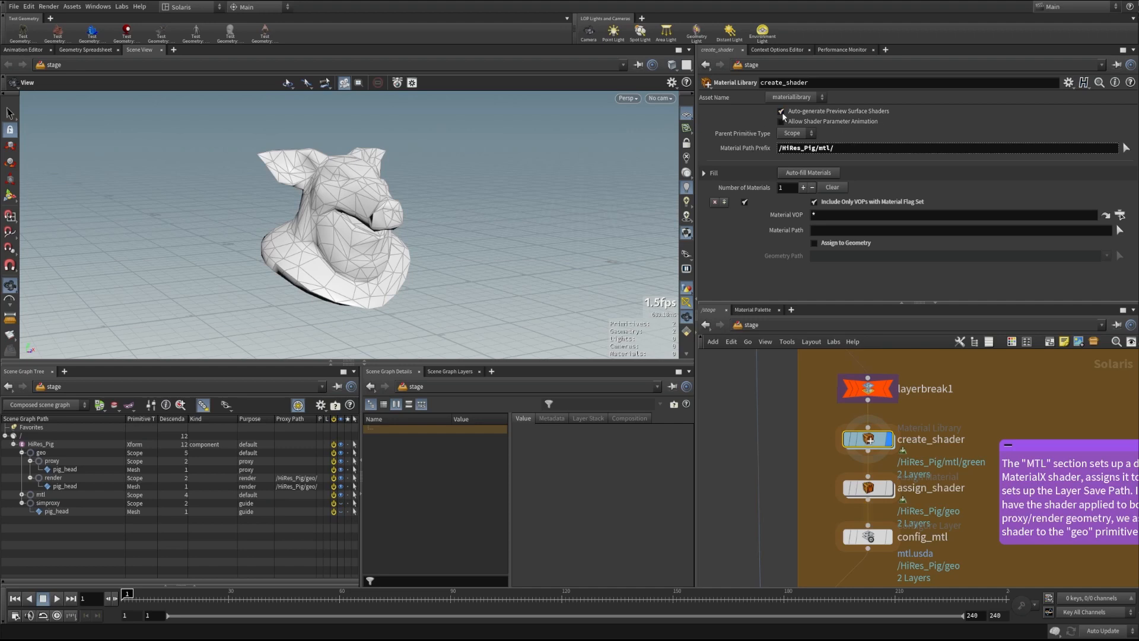
scroll(784, 458, up, 1)
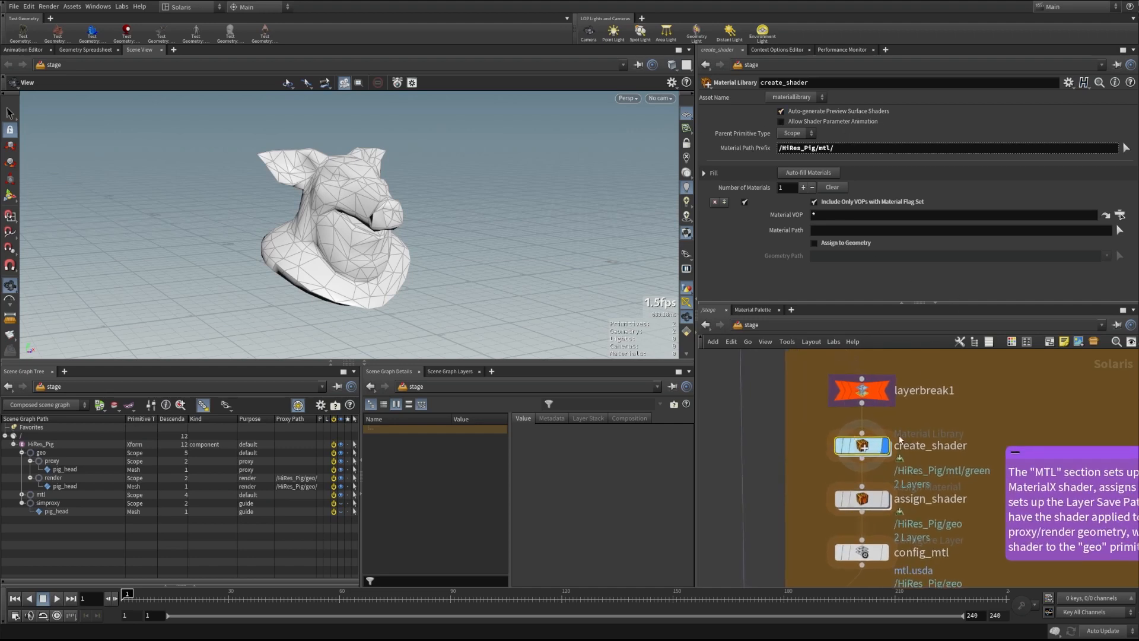
double_click(861, 446)
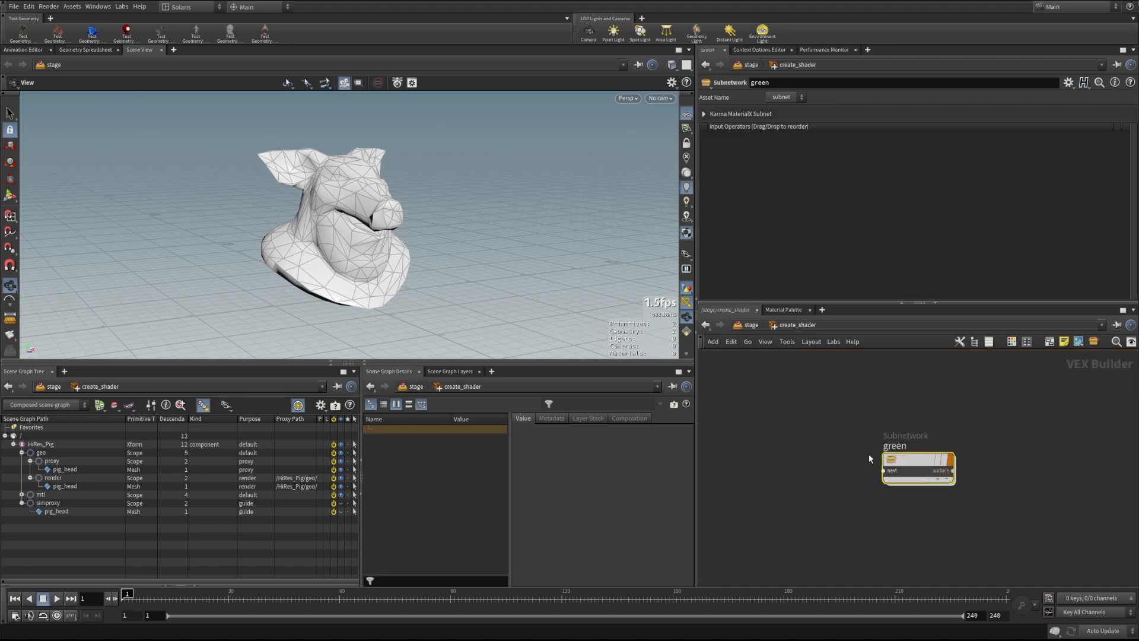
double_click(884, 462)
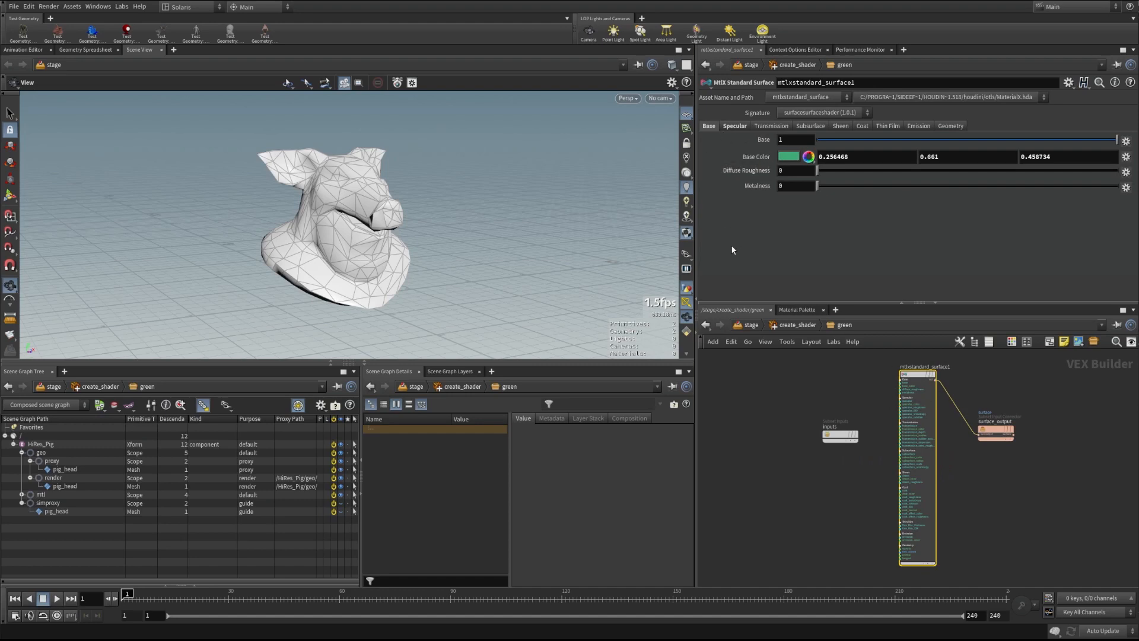
click(734, 127)
click(709, 126)
key(u)
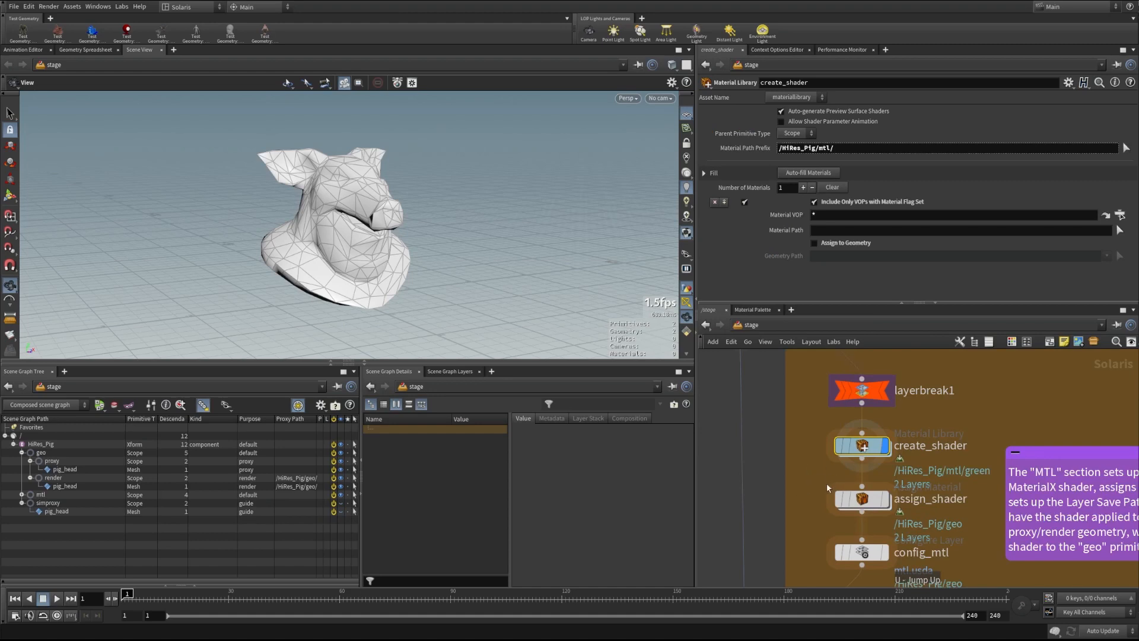
Display the stage from assign_shader and inspect its binding of the green material to /HiRes_Pig/geo
click(884, 499)
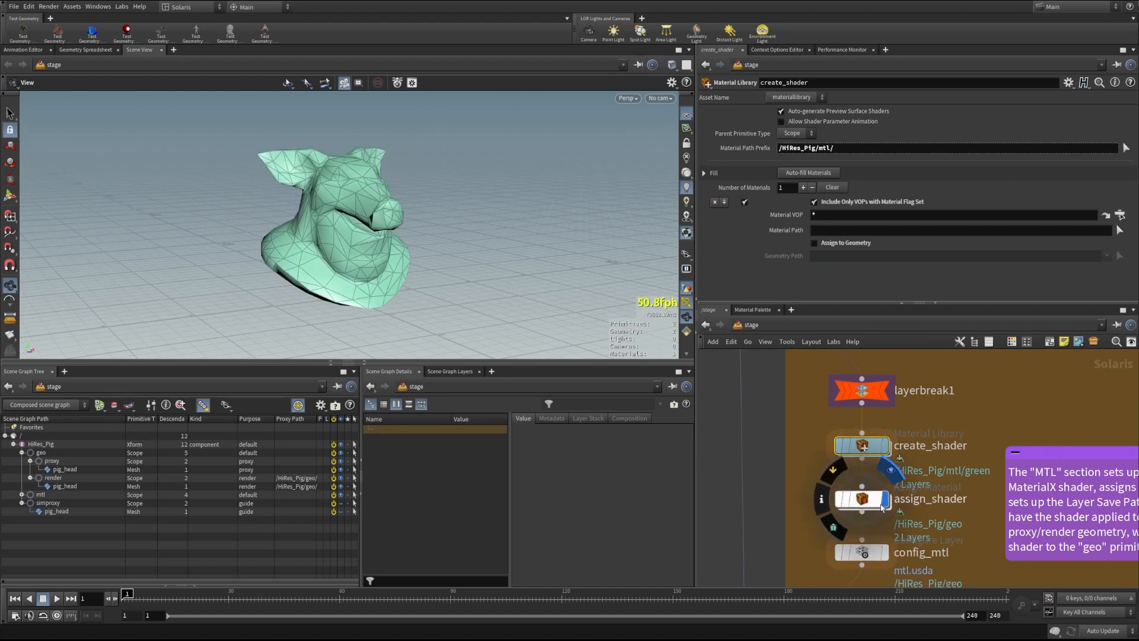
click(861, 506)
middle_drag(779, 512, 783, 506)
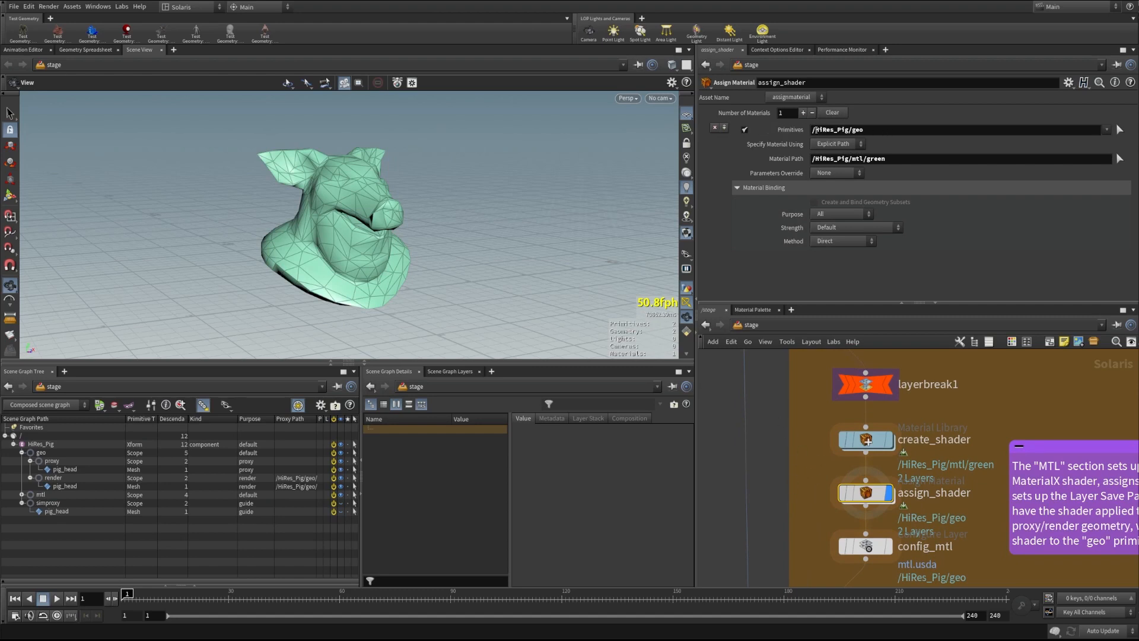
Inspect the geo prim and proxy pig_head mesh properties, then expand mtl to reveal the green material
click(38, 452)
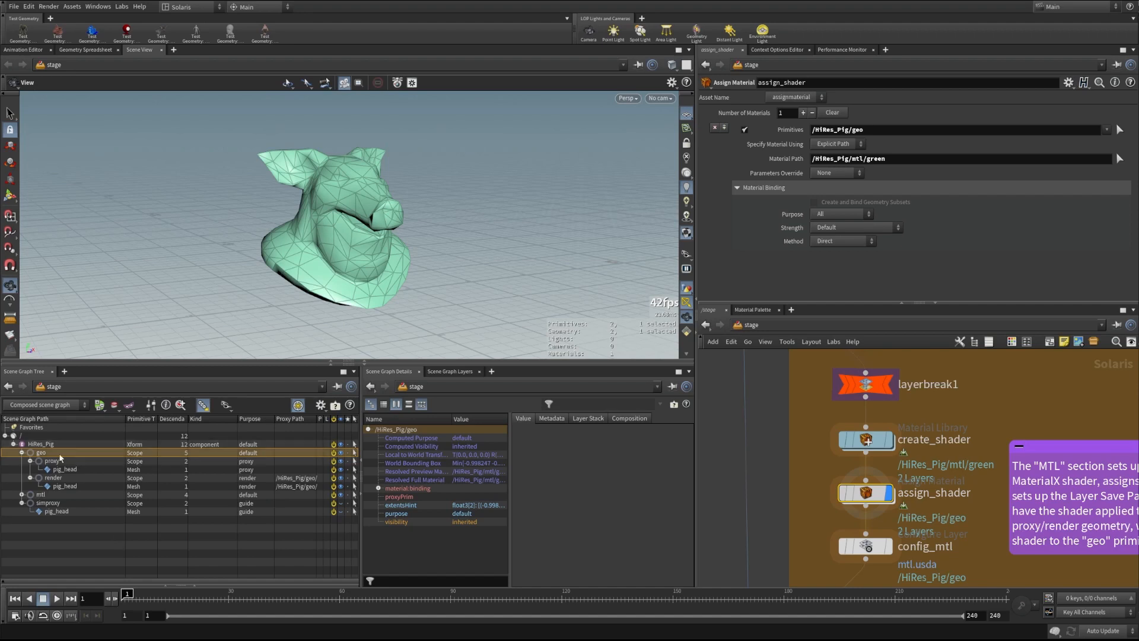
click(60, 469)
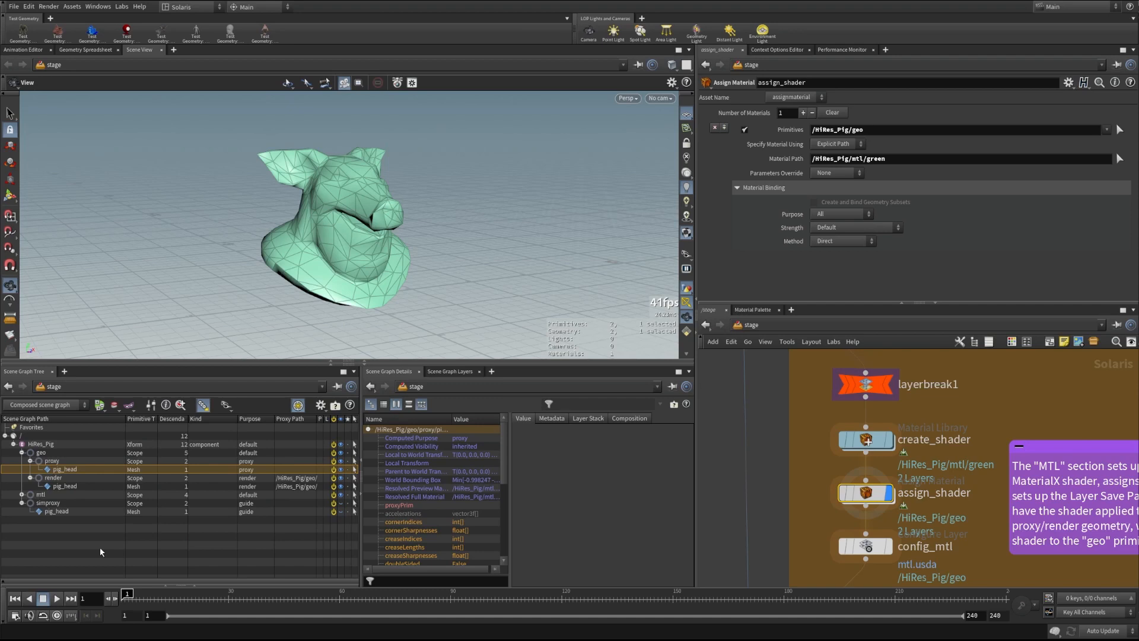
click(41, 452)
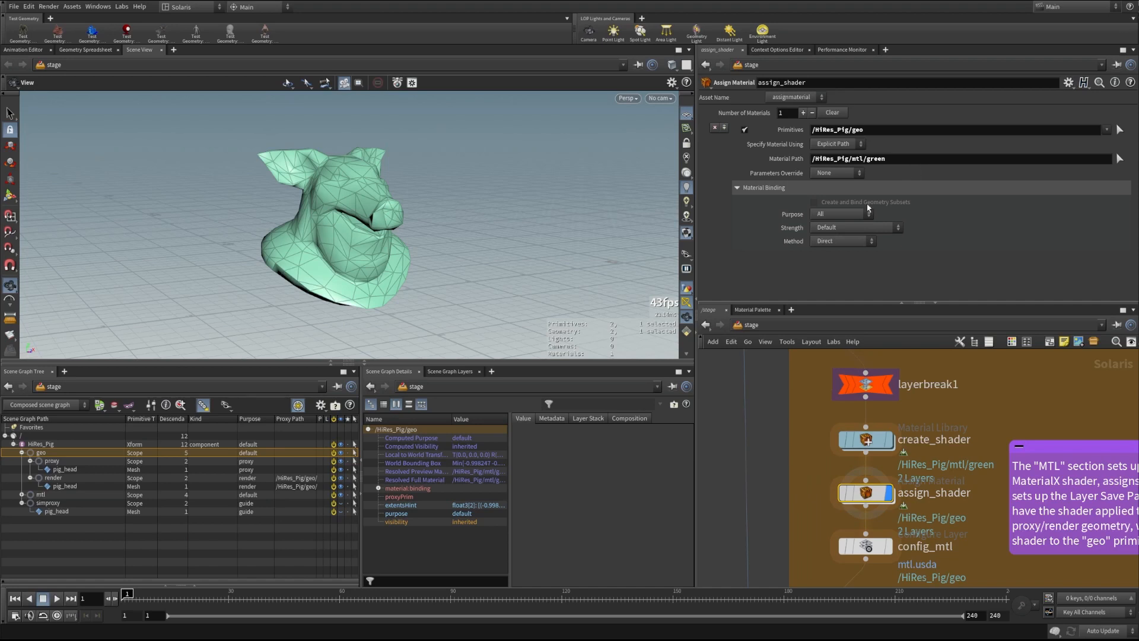
click(22, 495)
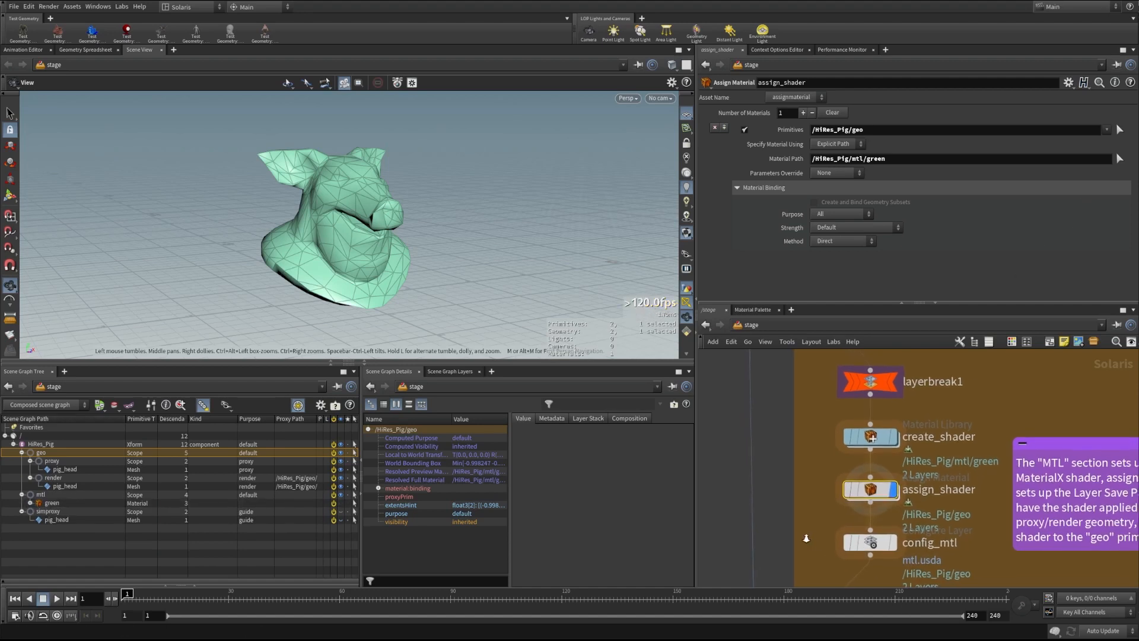
Review config_mtl's Save Path assets/hi_res_pig/mtl.usda, /HiRes_Pig default primitive and Flatten Input settings
click(880, 546)
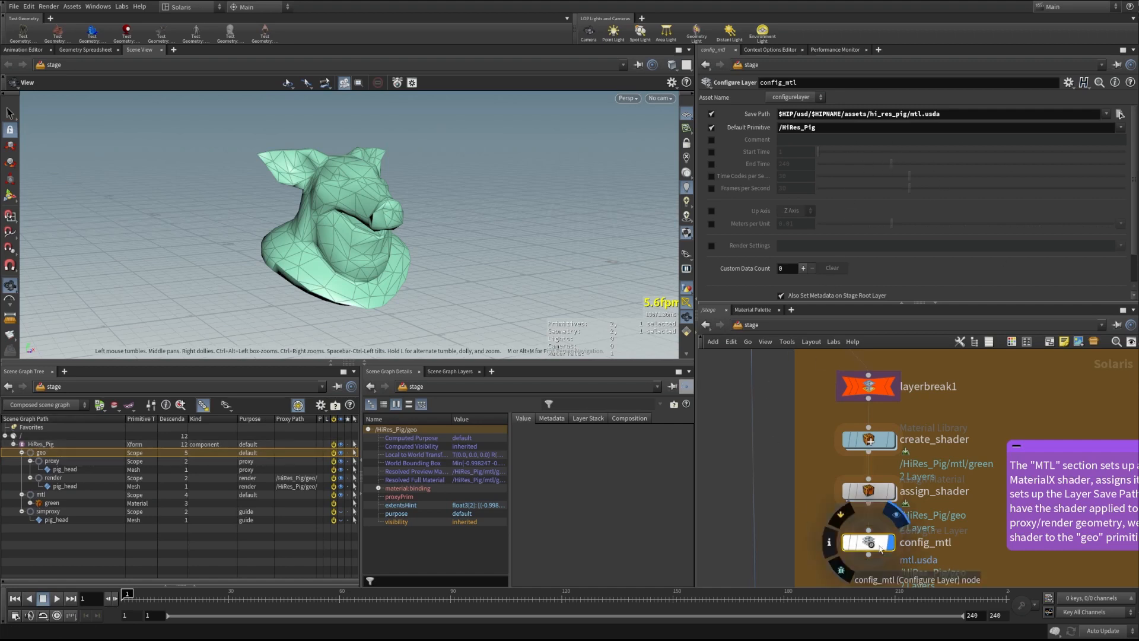
scroll(1136, 144, down, 3)
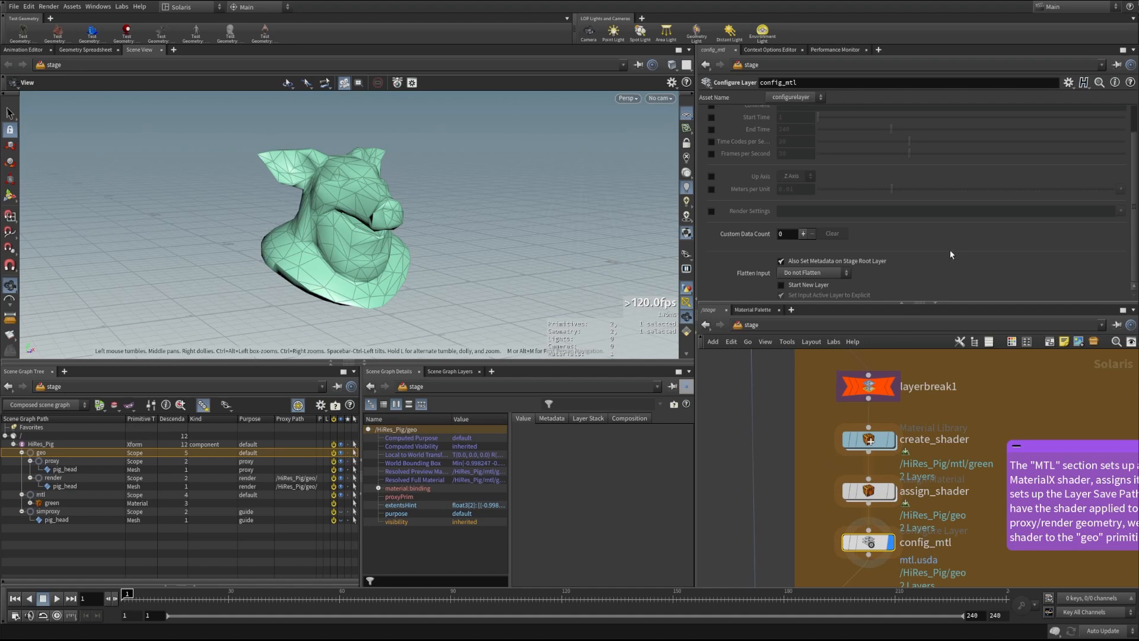
scroll(923, 277, up, 2)
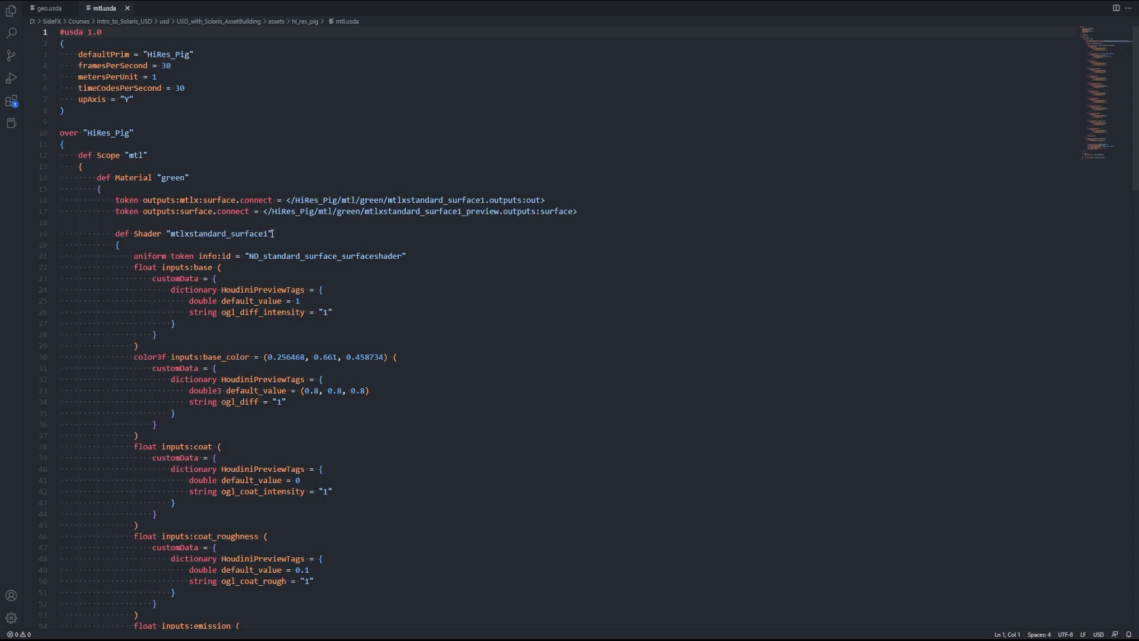
scroll(383, 309, down, 1)
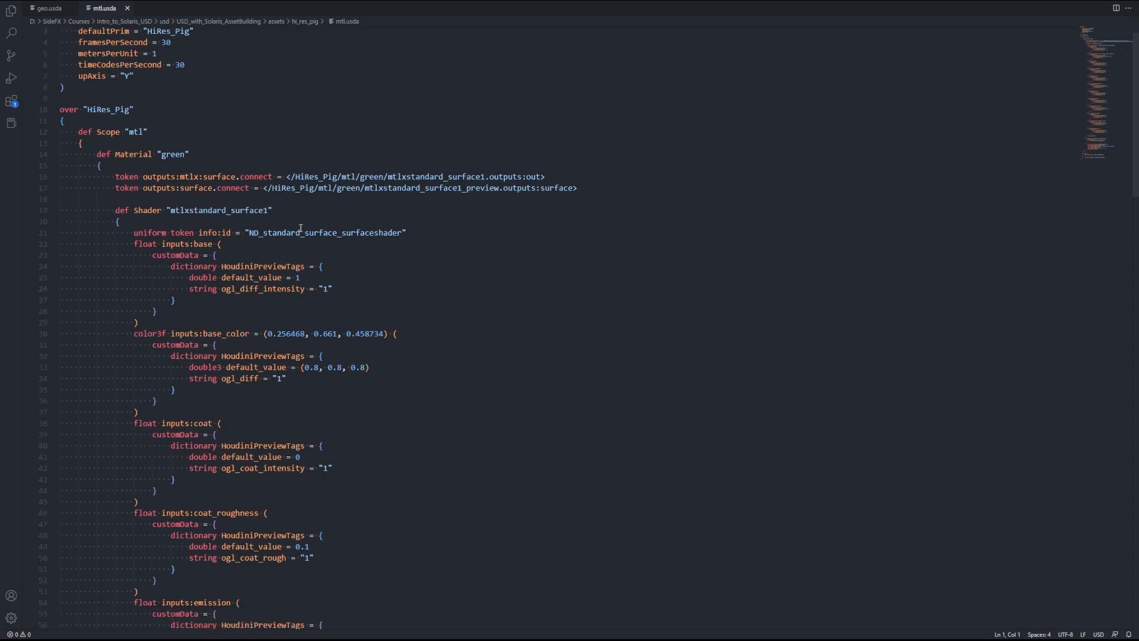
scroll(147, 274, down, 2)
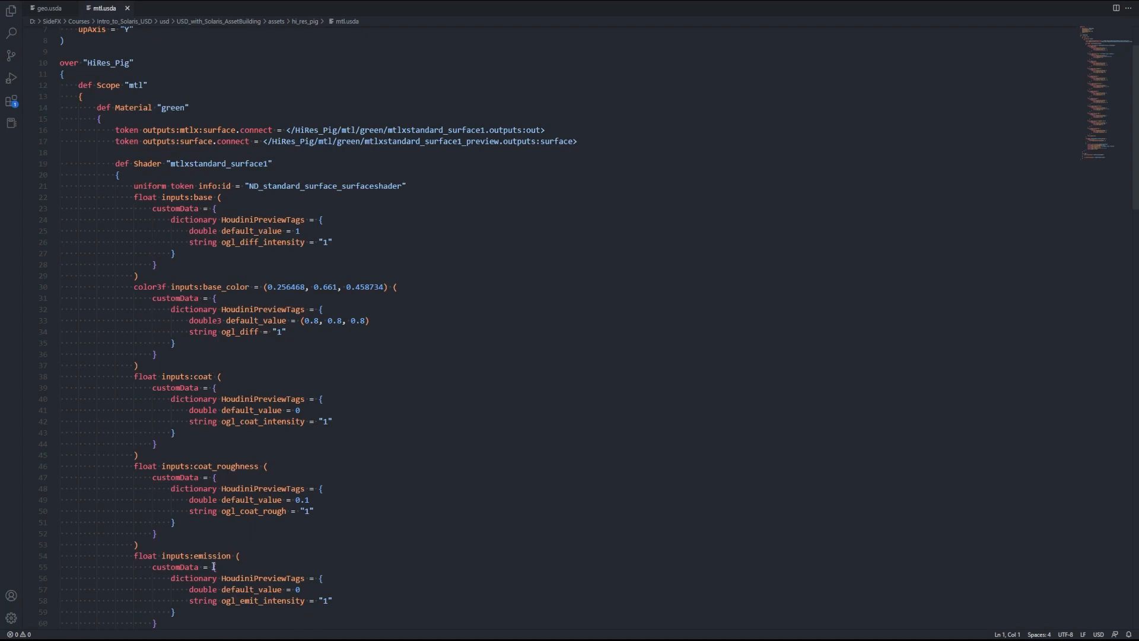
drag(1101, 67, 1099, 124)
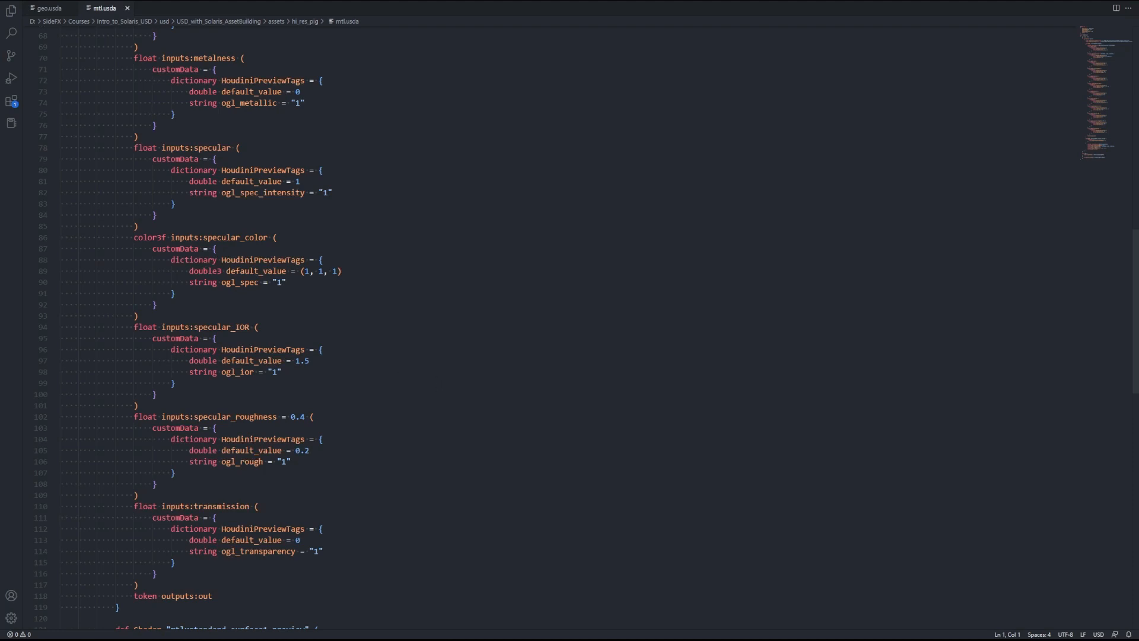
drag(1099, 102, 1106, 122)
scroll(107, 573, down, 3)
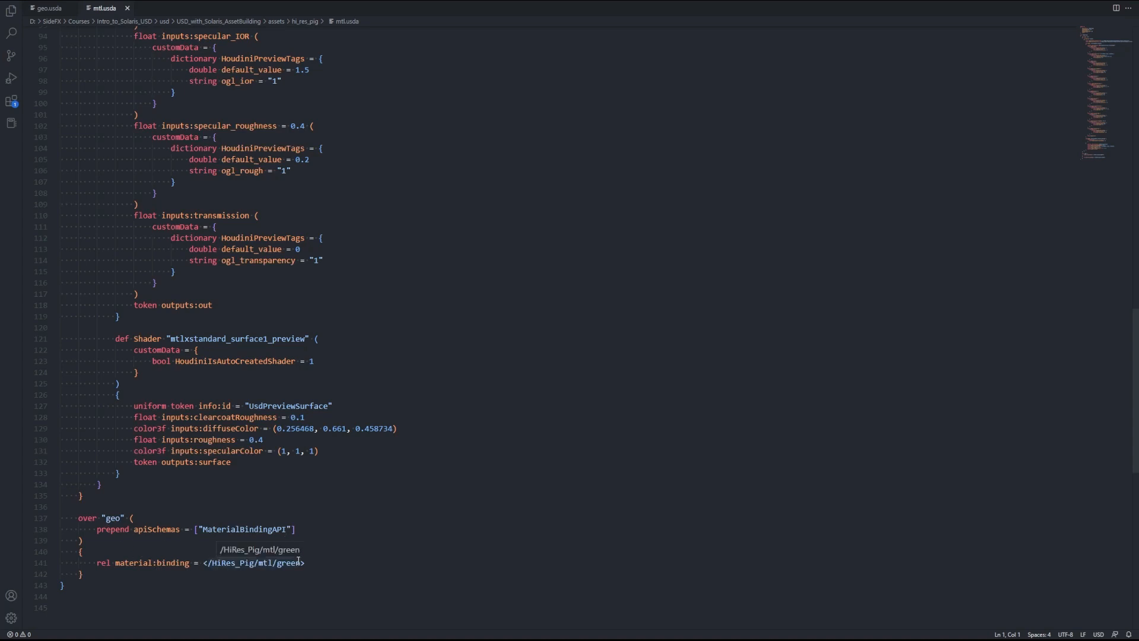
drag(1126, 147, 1095, 41)
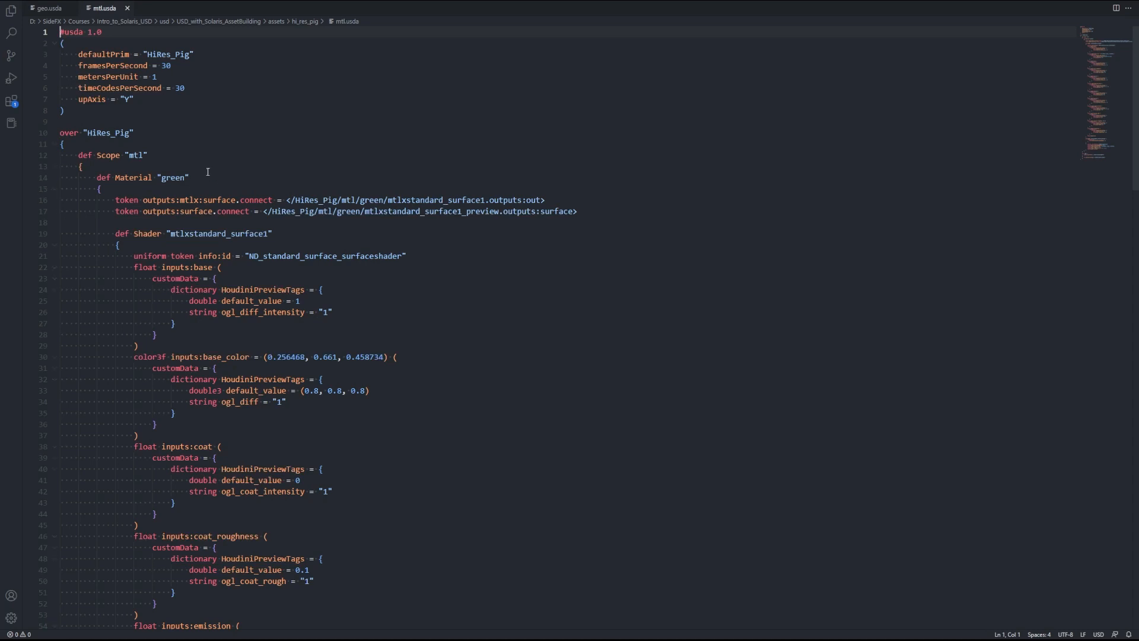
scroll(379, 425, down, 20)
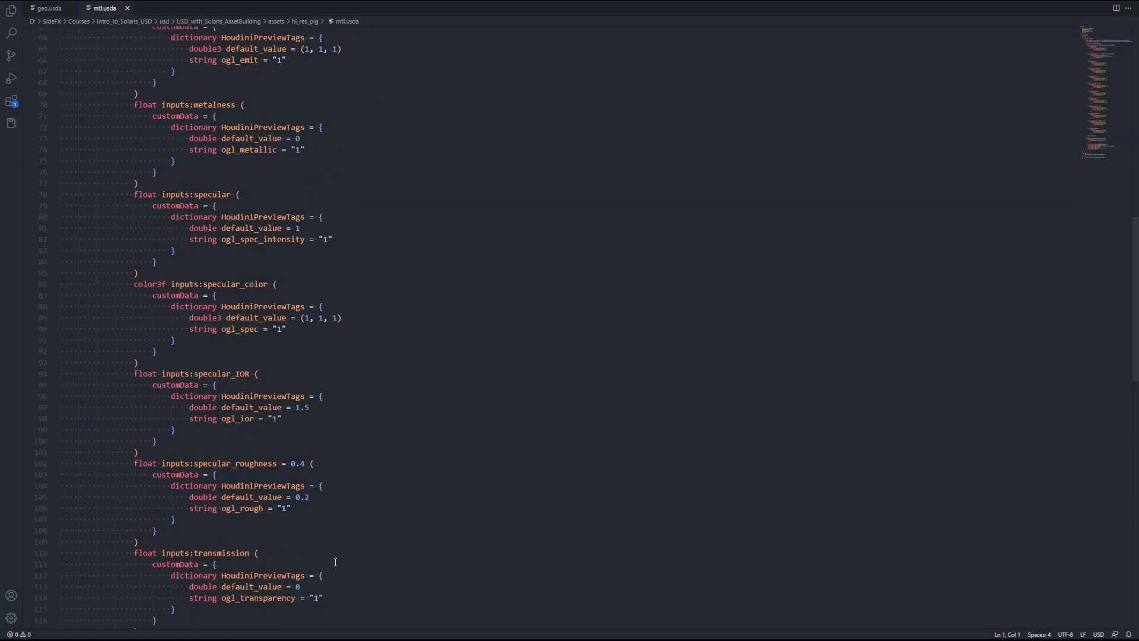
scroll(237, 587, down, 1)
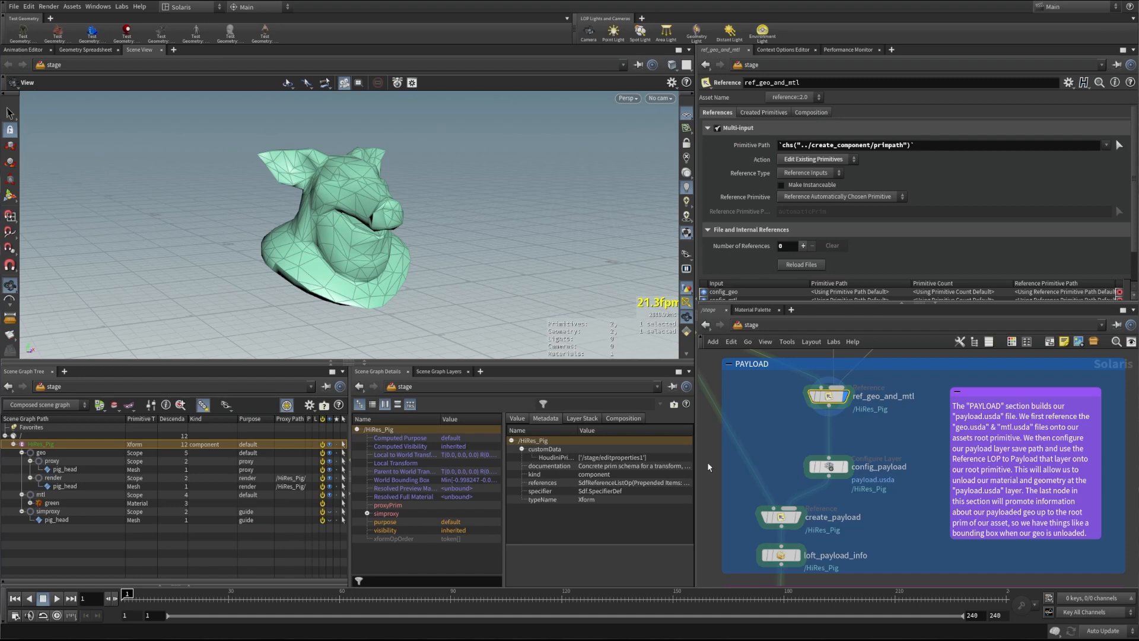
Pan the network past the MTL and GEO sections to the PAYLOAD box and select create_root_primitive
middle_drag(751, 357, 742, 465)
middle_drag(767, 404, 762, 573)
scroll(778, 484, down, 2)
middle_drag(777, 484, 774, 500)
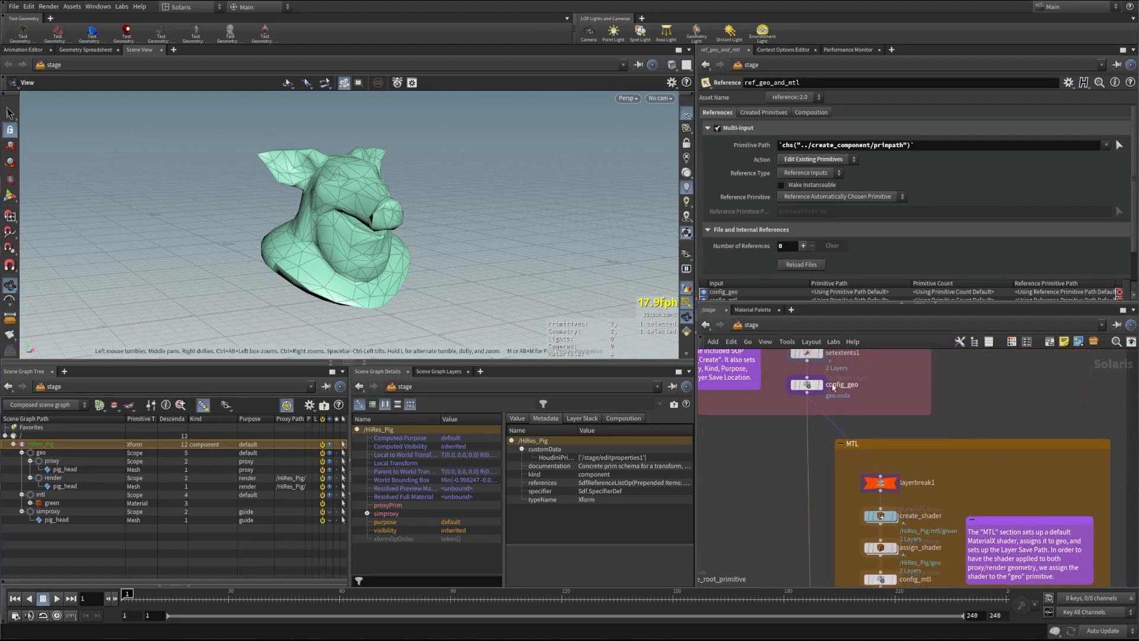
middle_drag(759, 582, 754, 429)
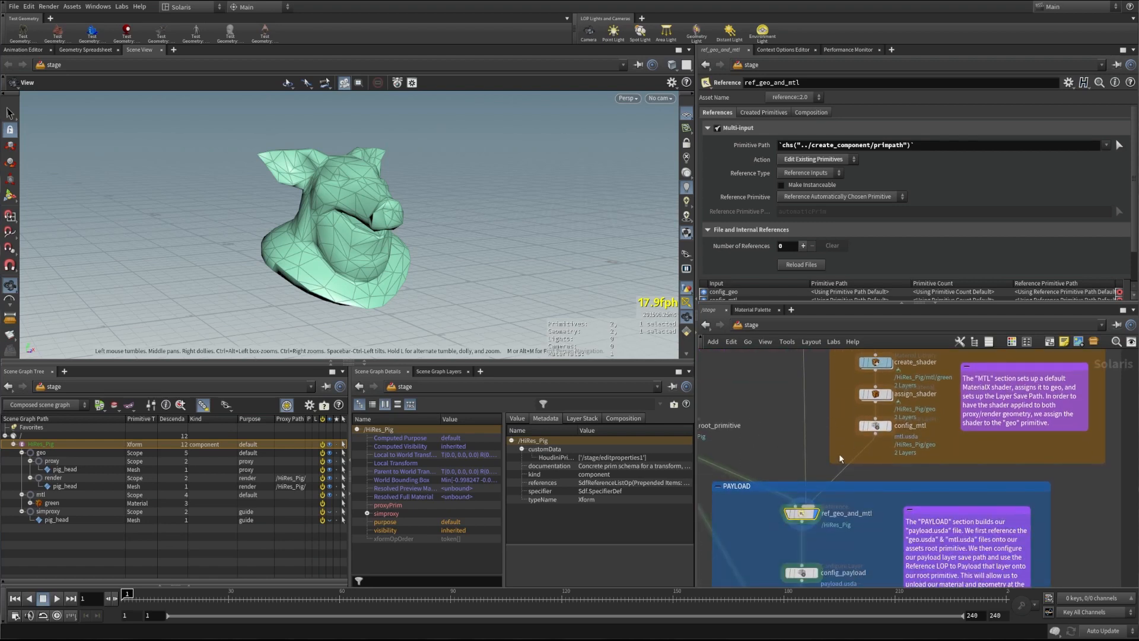
middle_drag(833, 483, 860, 444)
mouse_move(840, 461)
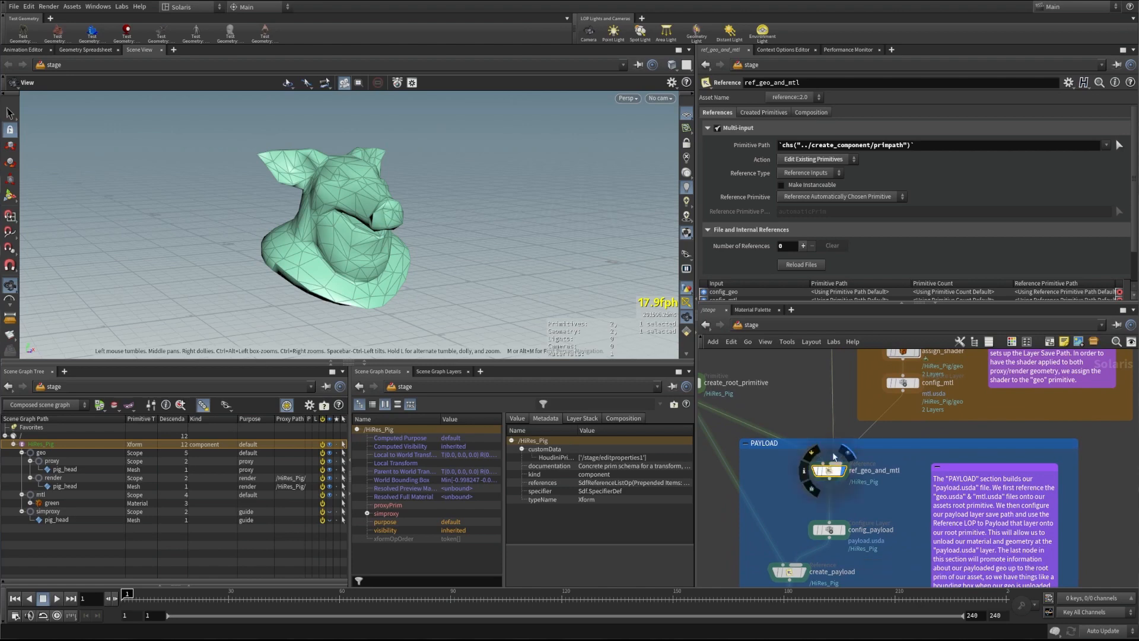
scroll(840, 461, up, 2)
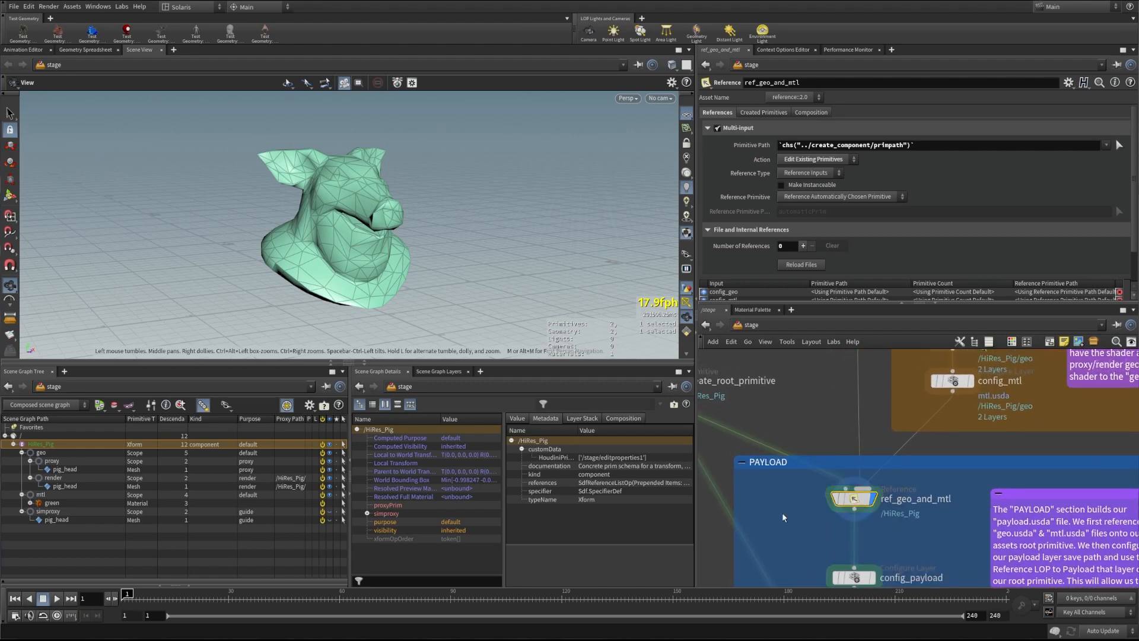
middle_drag(783, 517, 896, 544)
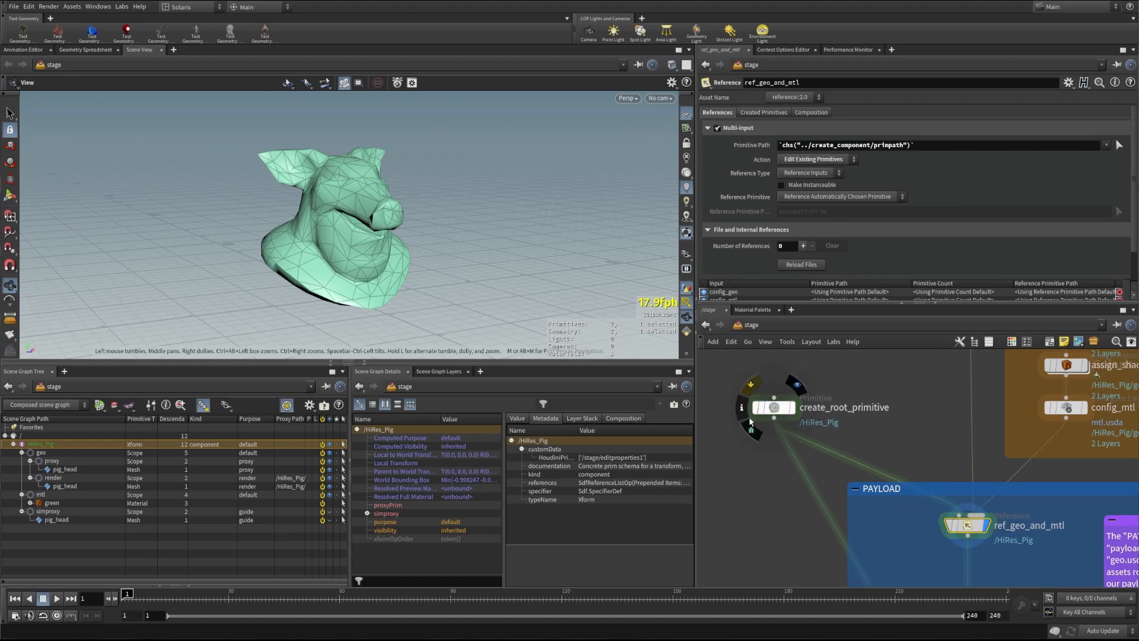
click(766, 408)
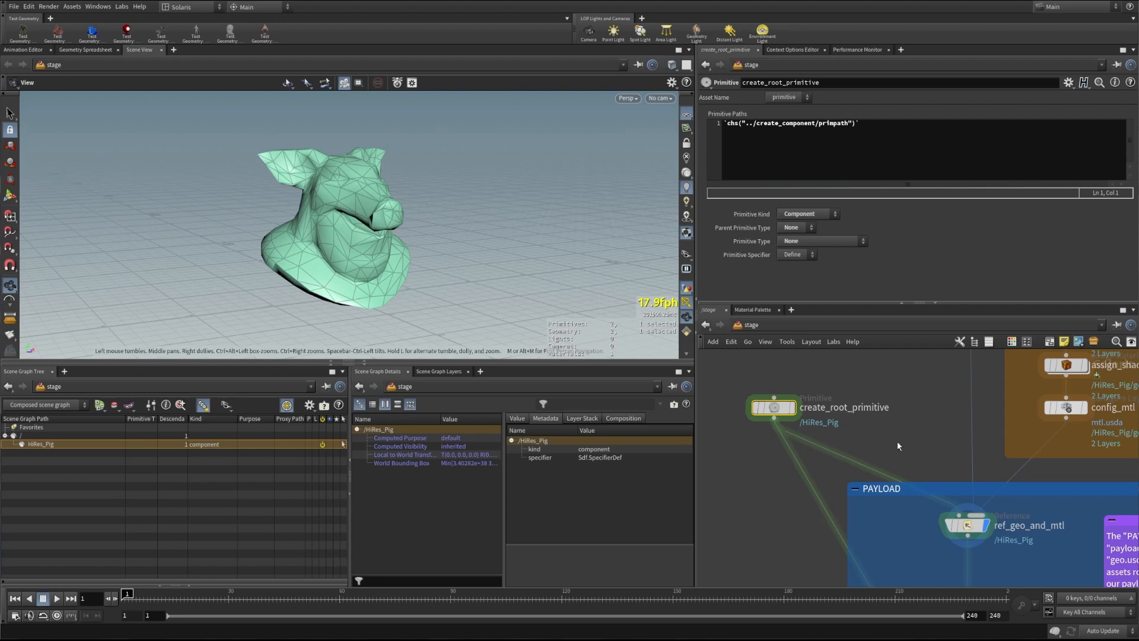
Frame create_root_primitive and ref_geo_and_mtl in the network, then select ref_geo_and_mtl to inspect its references
middle_drag(938, 447, 907, 419)
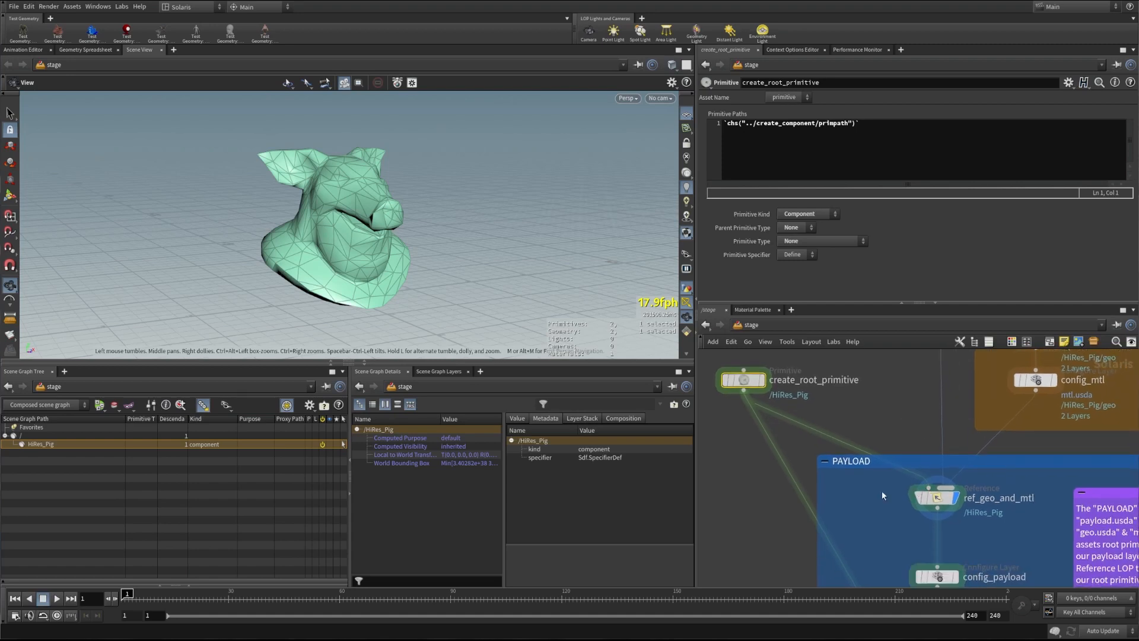
middle_drag(880, 502, 874, 498)
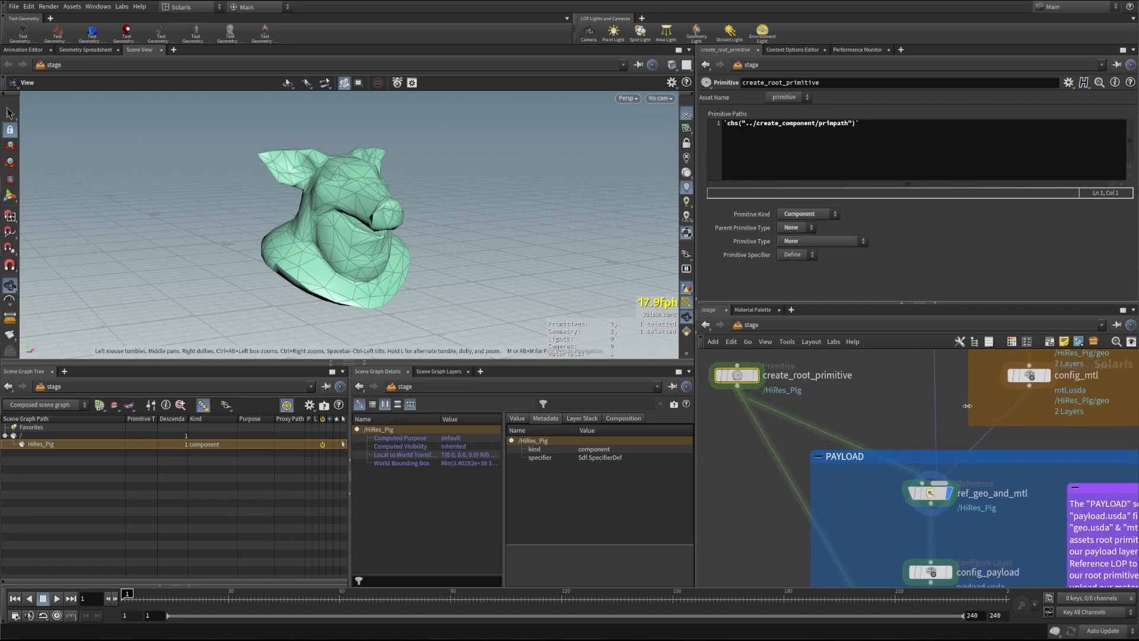
middle_drag(880, 410, 798, 438)
scroll(849, 418, up, 1)
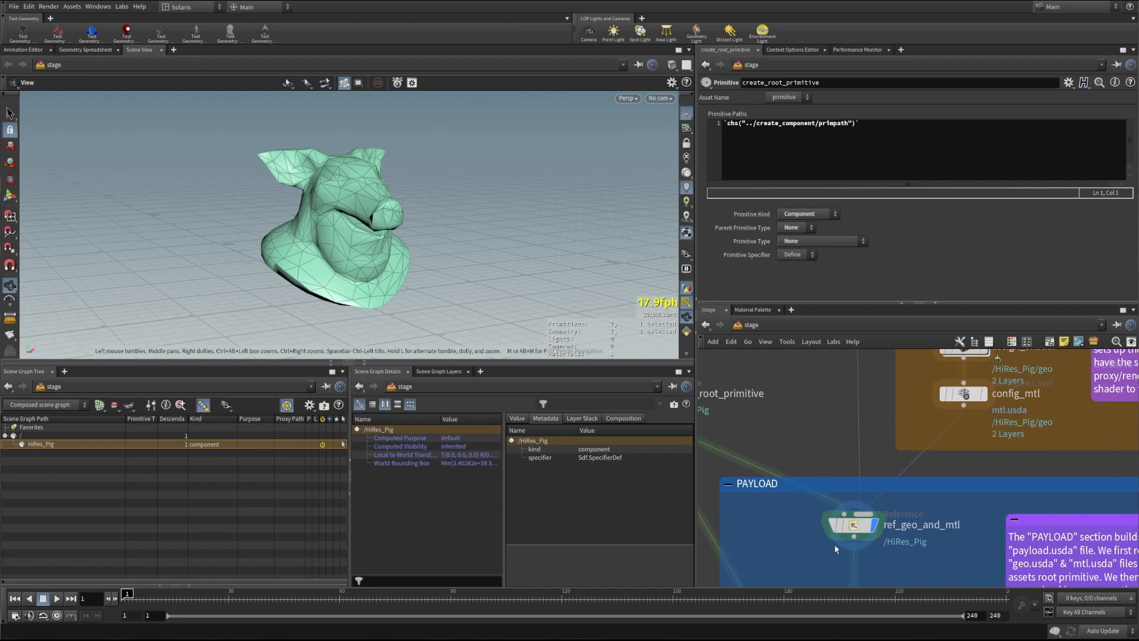
middle_drag(782, 529, 806, 440)
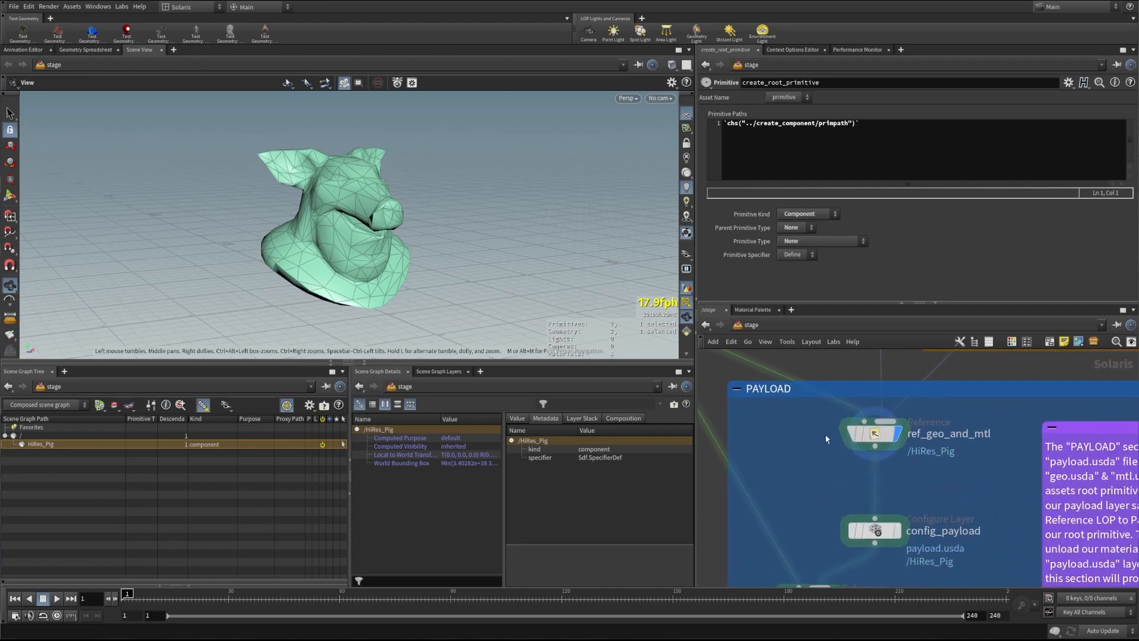
click(878, 440)
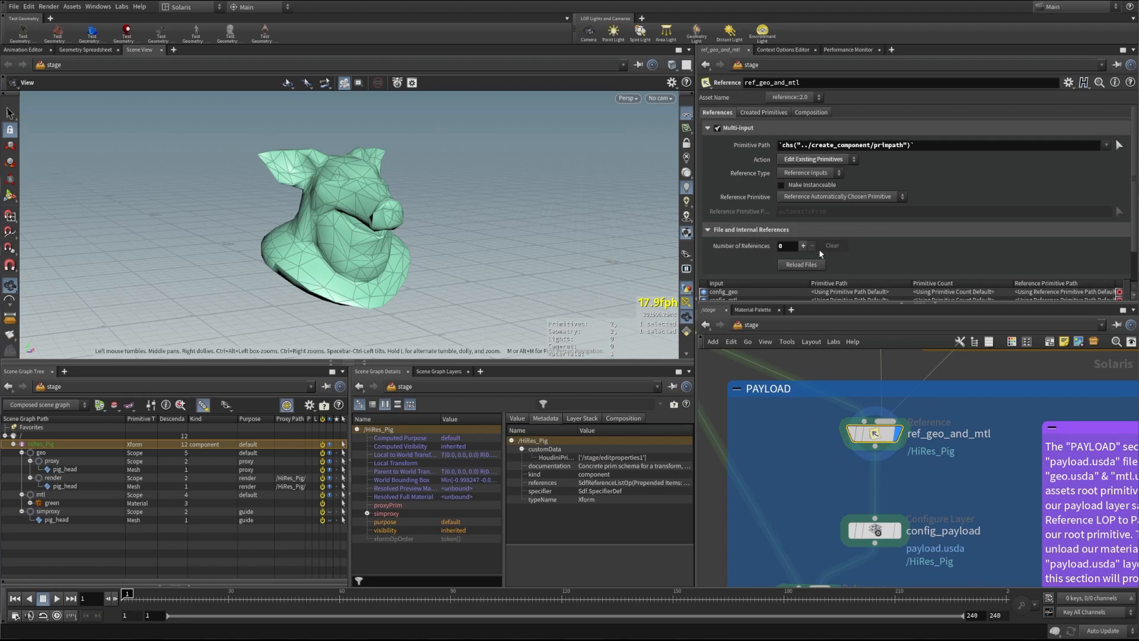
Collapse File and Internal References and toggle Primitive Path between evaluated value and expression
click(706, 229)
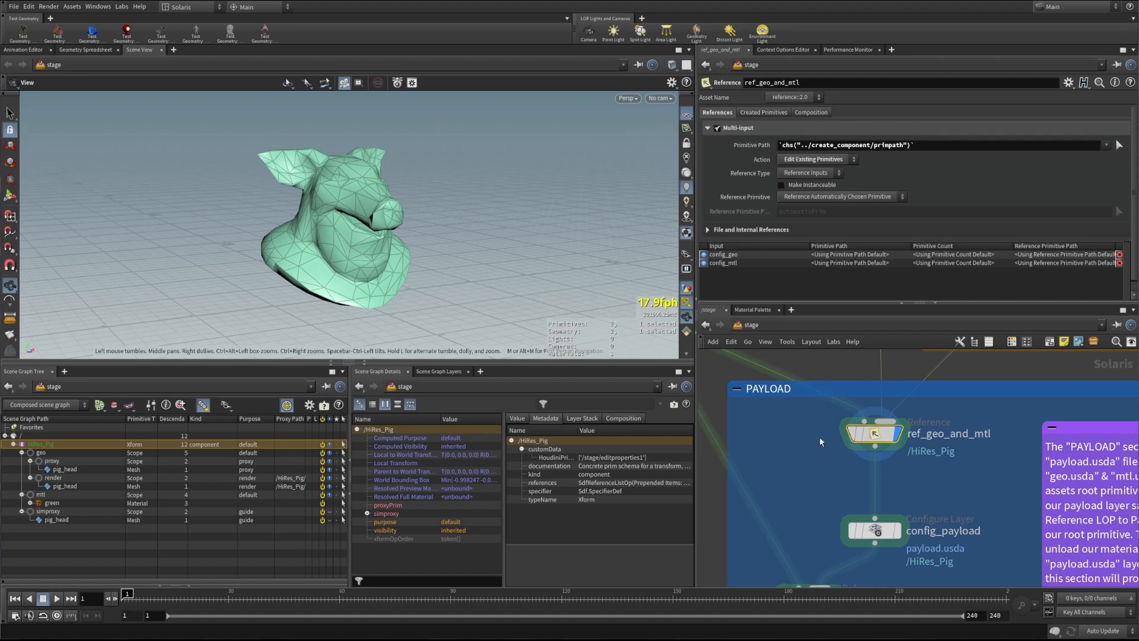
click(758, 146)
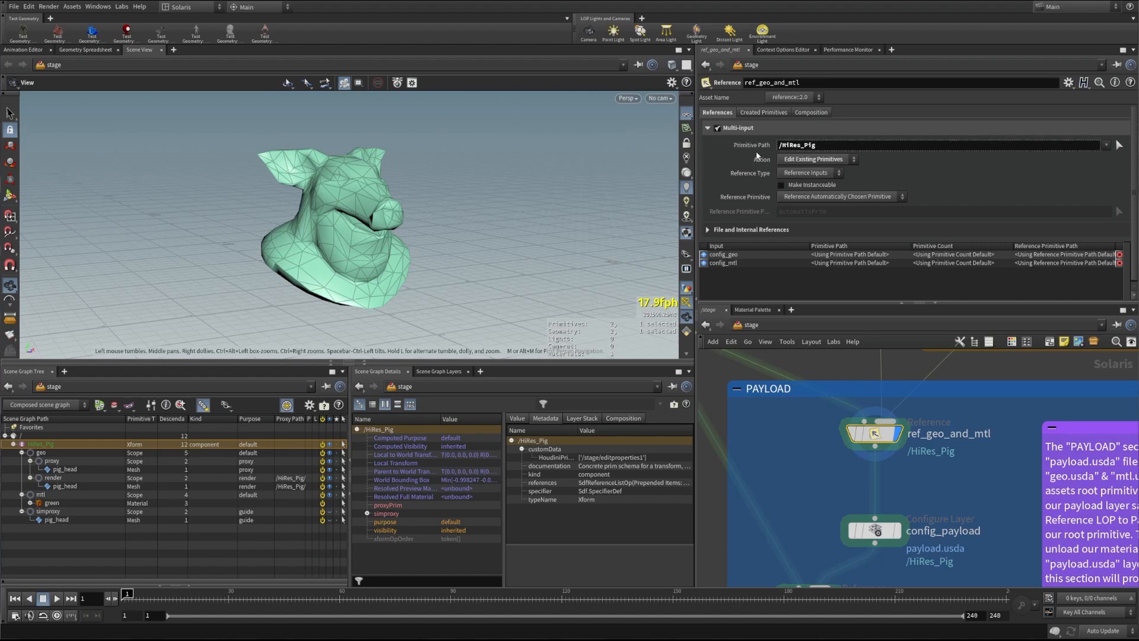
click(751, 144)
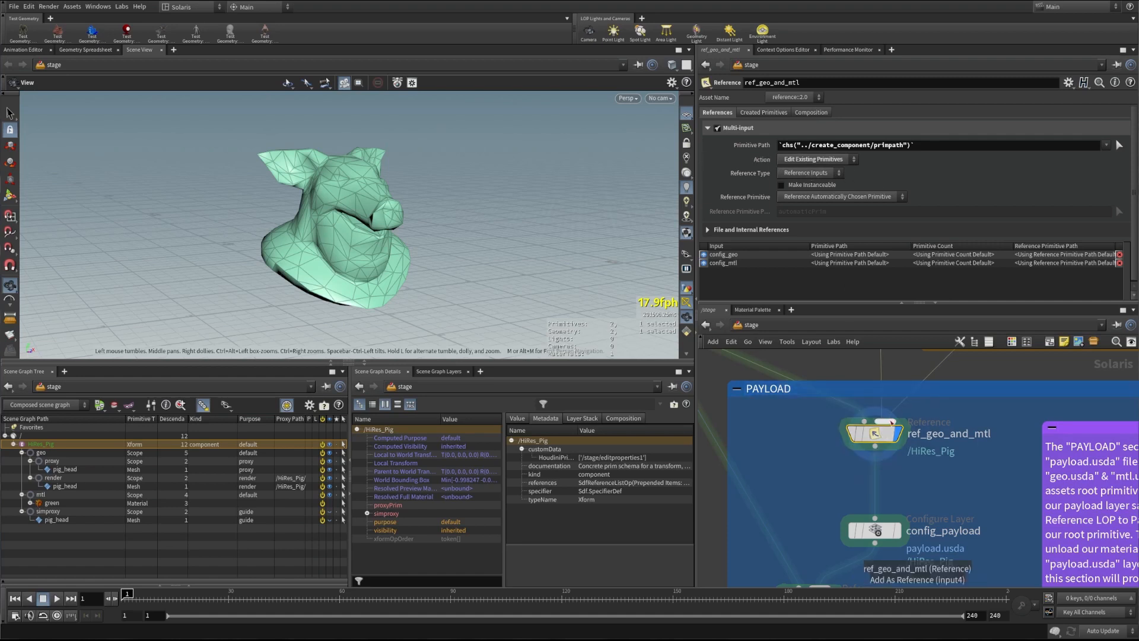
Clear the /HiRes_Pig selection and show the scene graph status-colour legend
mouse_move(875, 436)
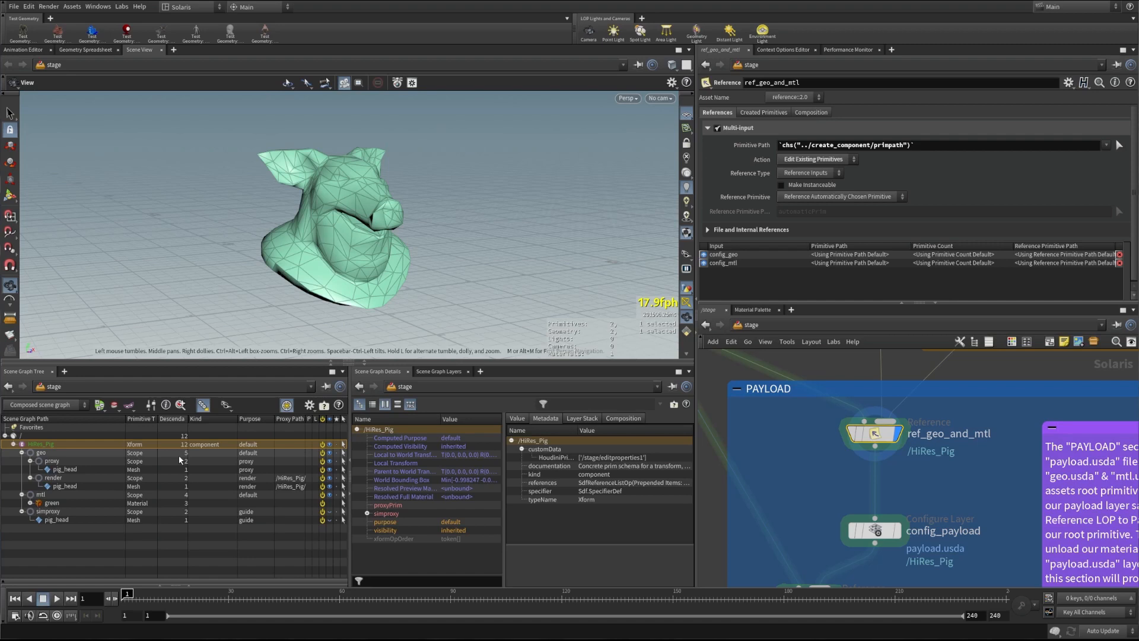
click(42, 546)
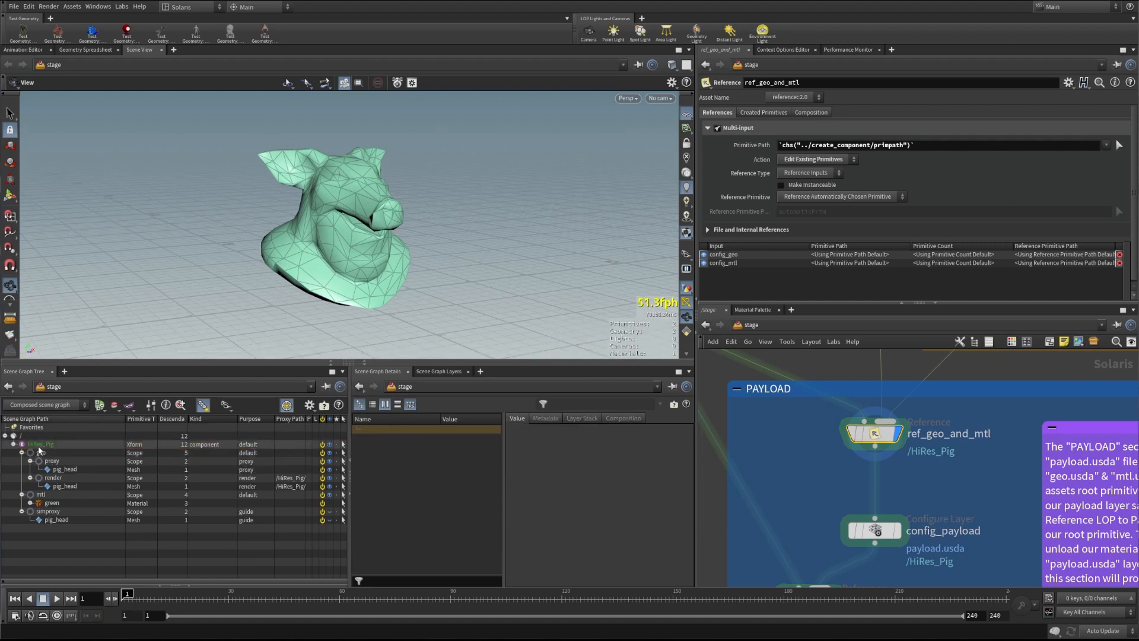
click(324, 407)
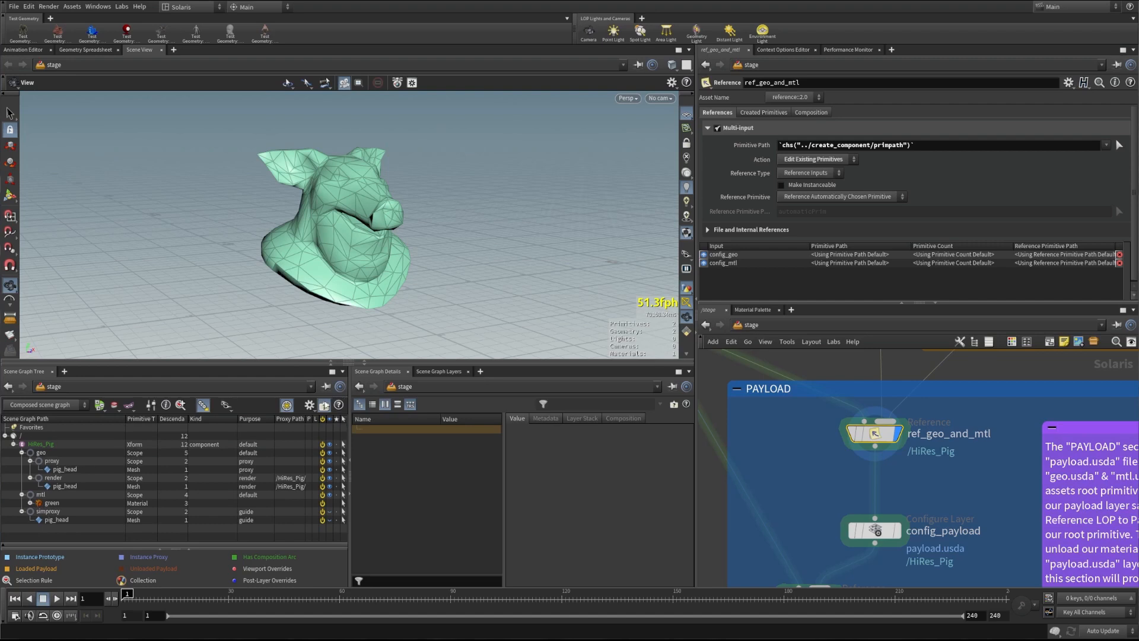
Hide the status legend and show the stage's layer stack in a wider pane
click(324, 405)
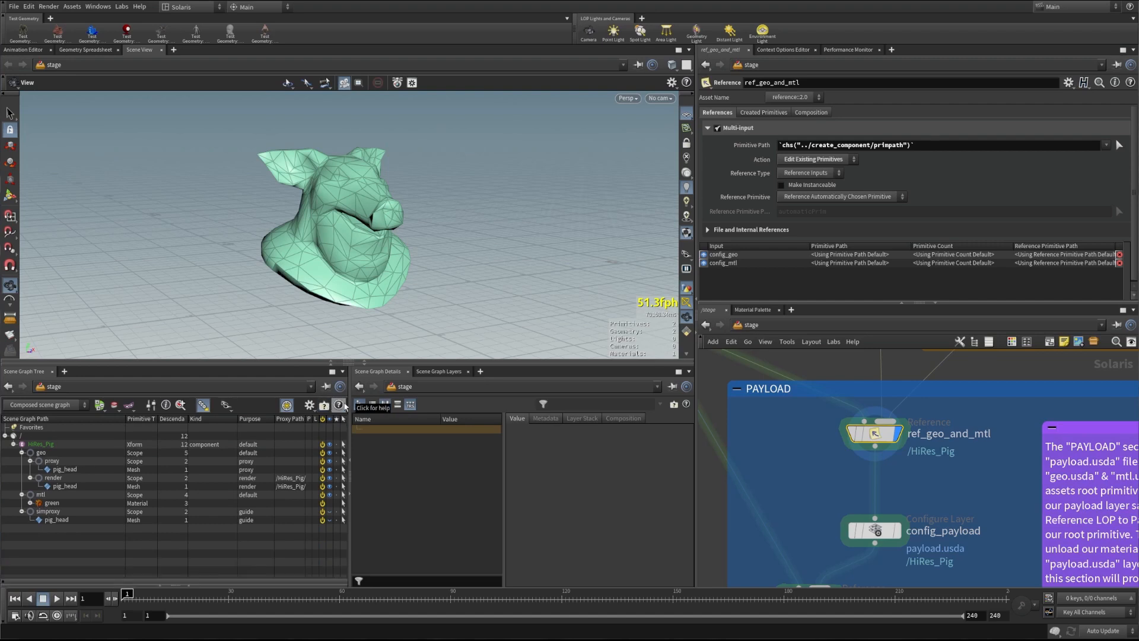
click(435, 372)
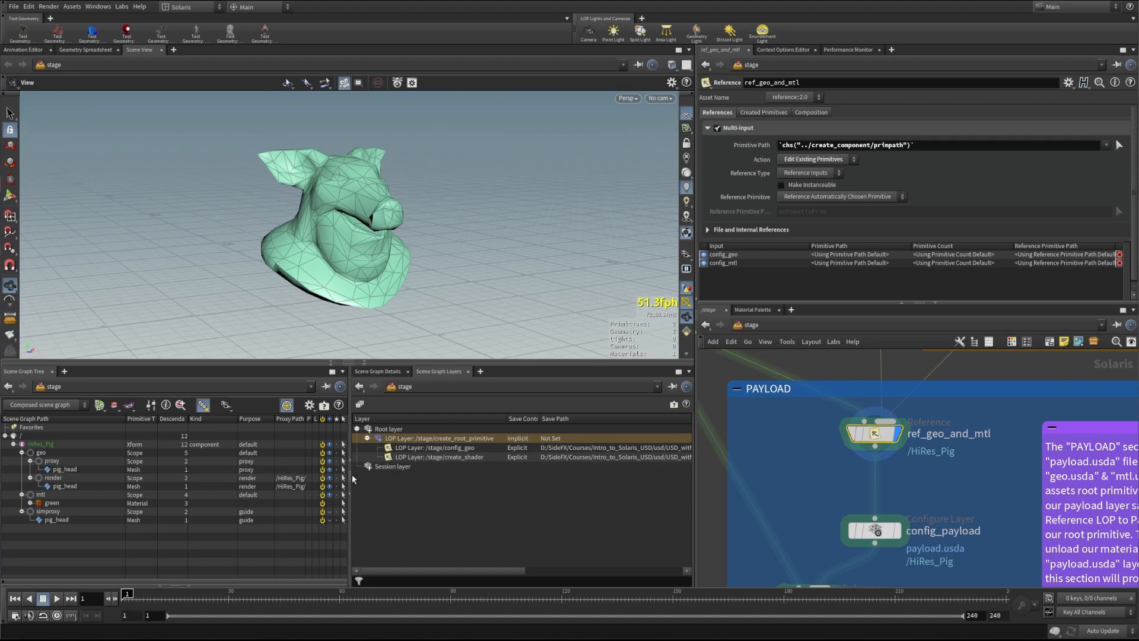
drag(352, 478, 220, 472)
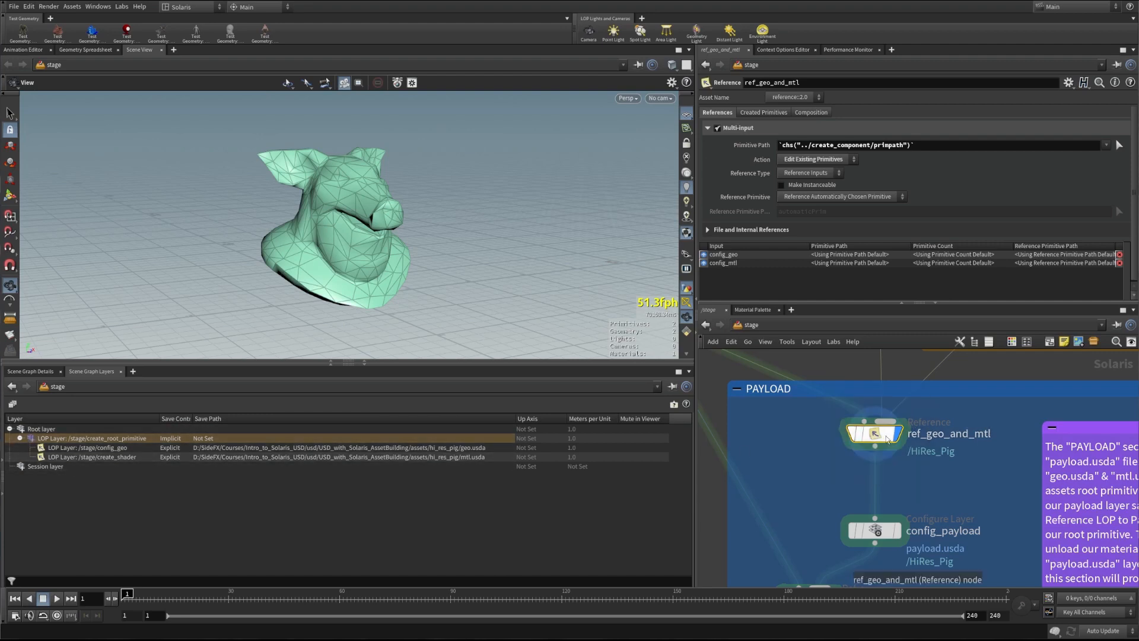
Bypass and re-enable ref_geo_and_mtl, then view config_payload's payload.usda save settings
click(854, 434)
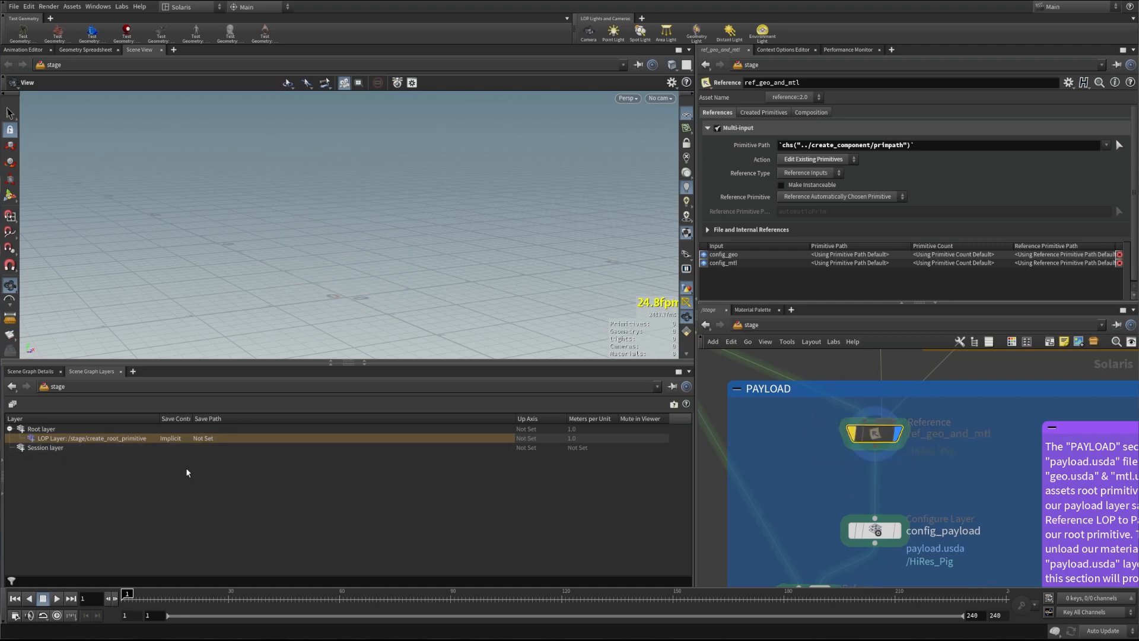
click(853, 433)
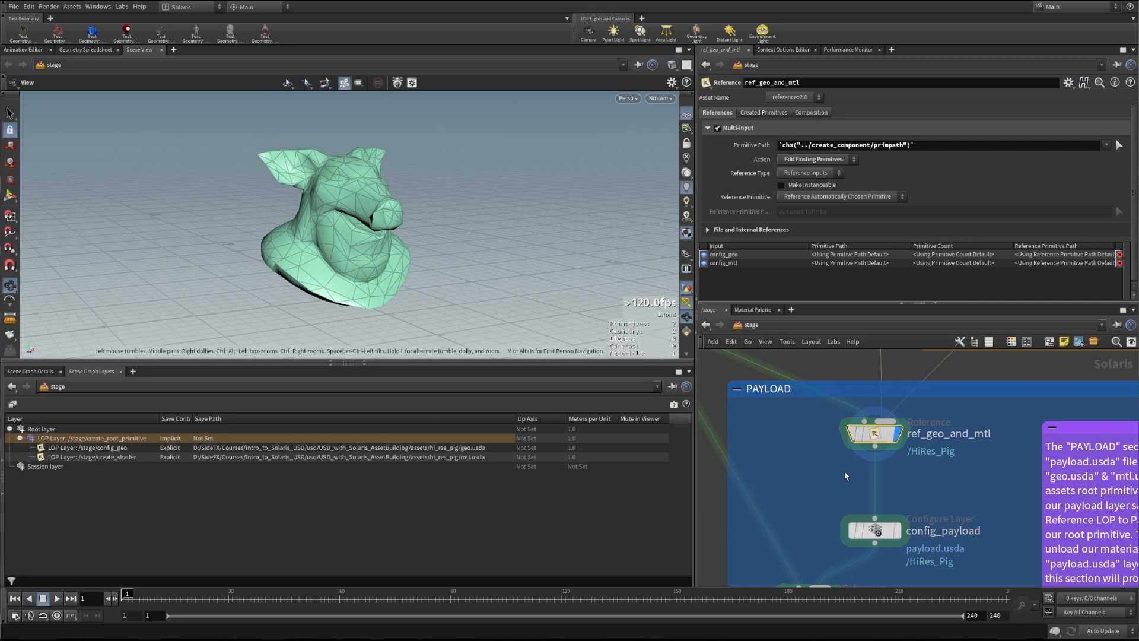
middle_drag(846, 464, 852, 421)
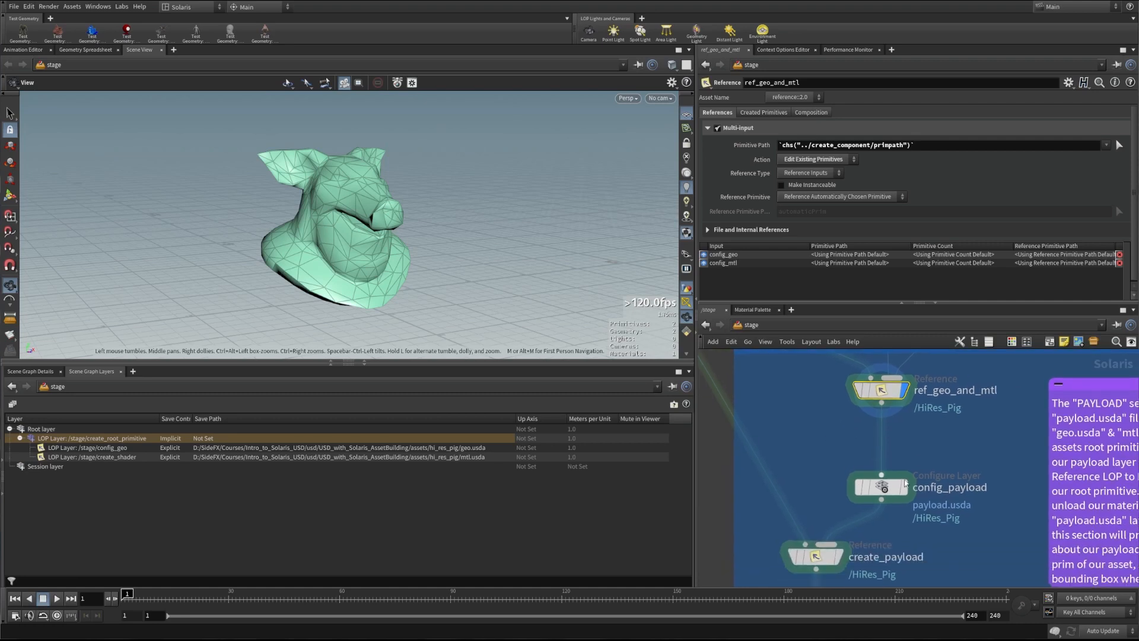
click(903, 488)
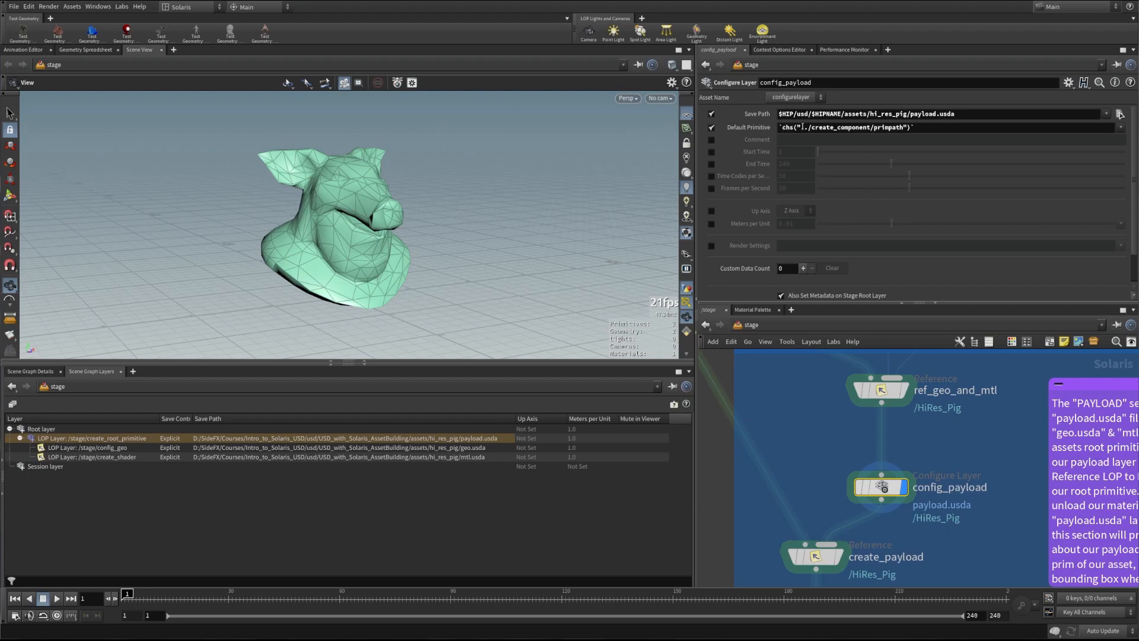
click(750, 127)
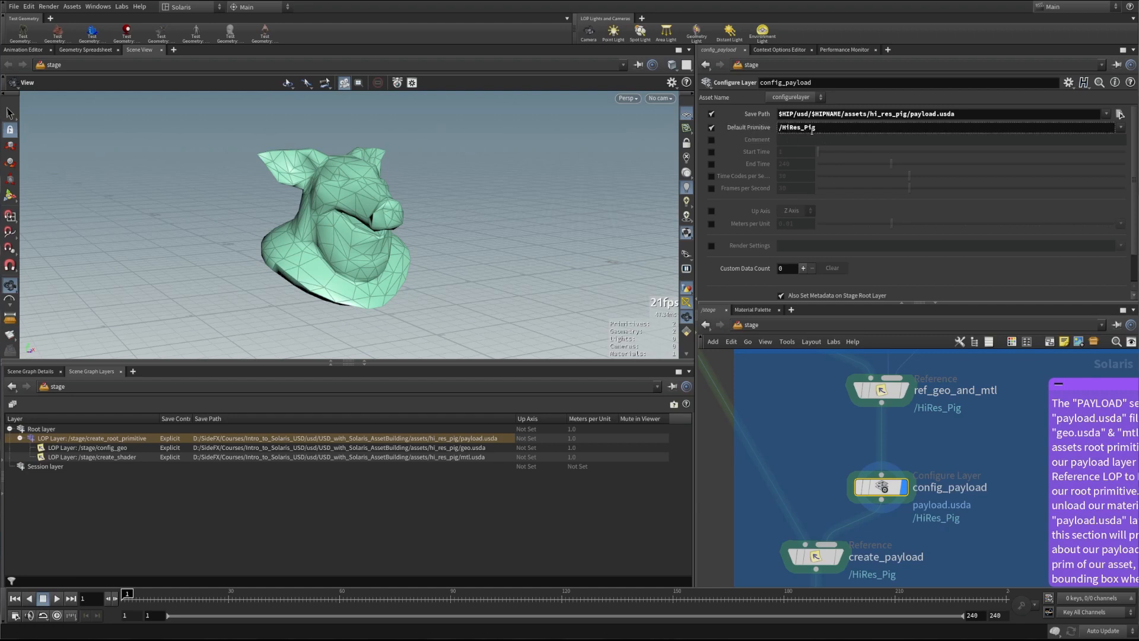
click(750, 130)
scroll(755, 204, down, 2)
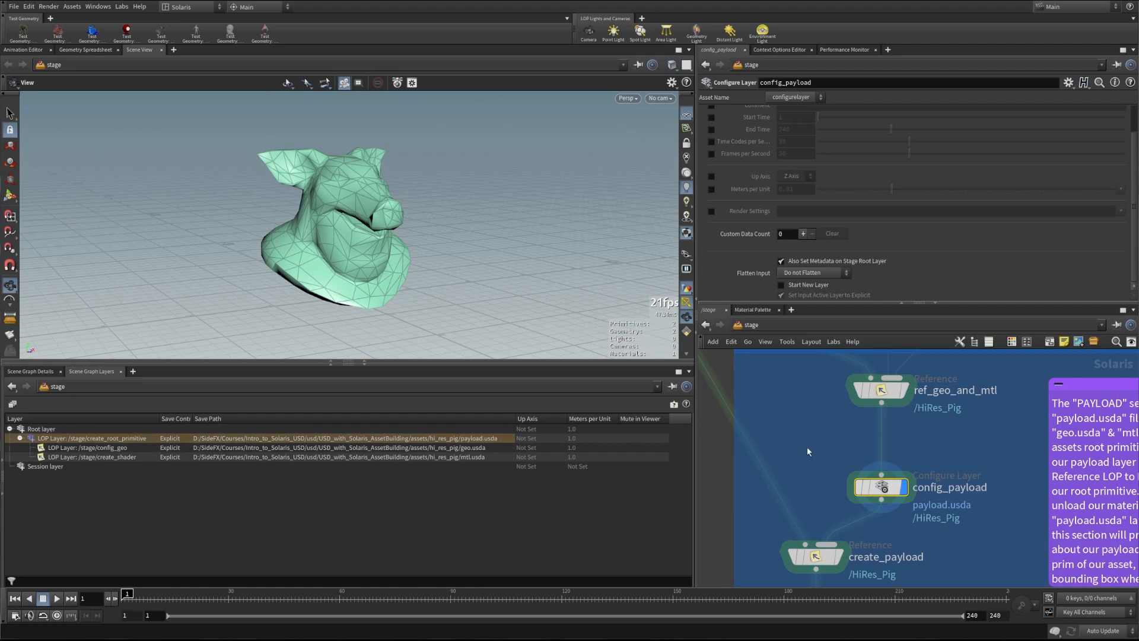
middle_drag(807, 449, 839, 443)
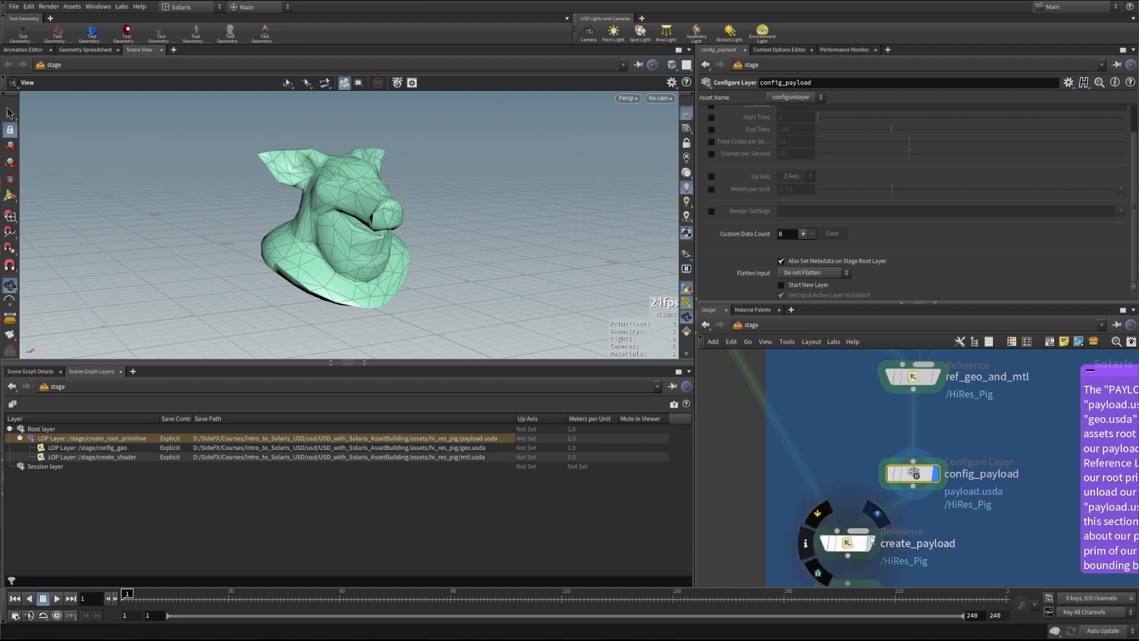
Select create_payload, collapse its file references, show the evaluated primitive path and the scene graph tree
click(830, 541)
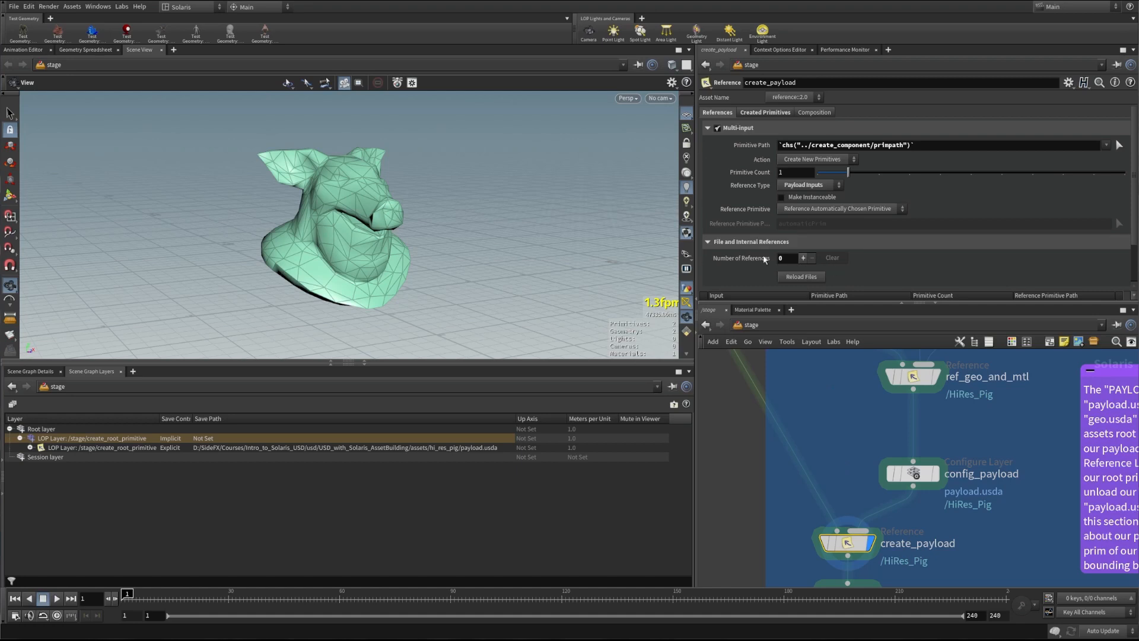
click(775, 243)
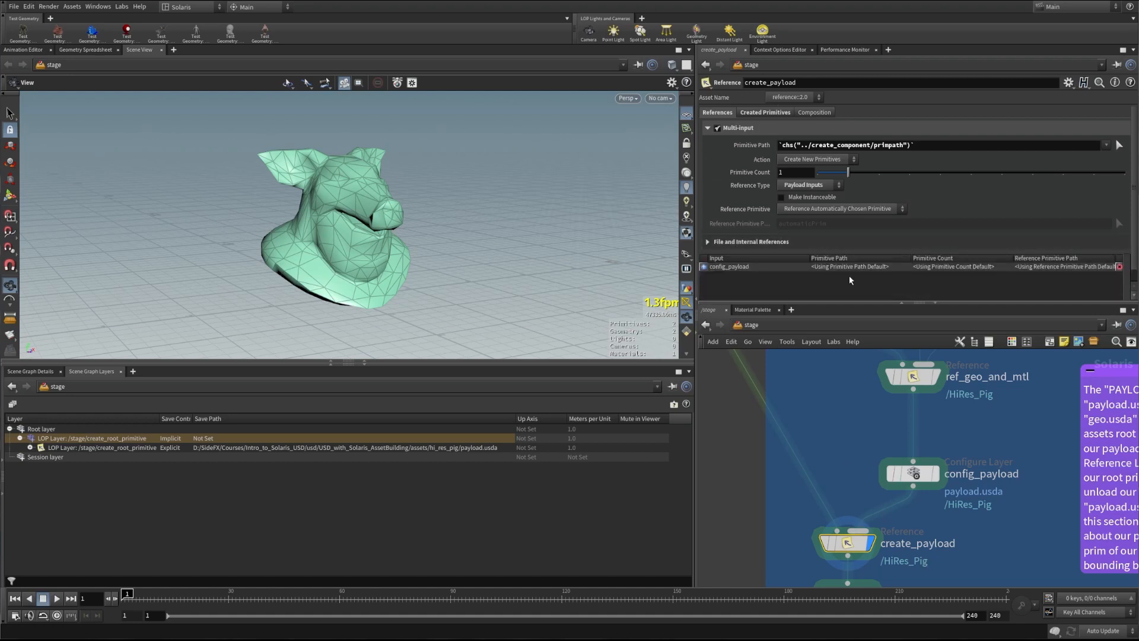
click(755, 146)
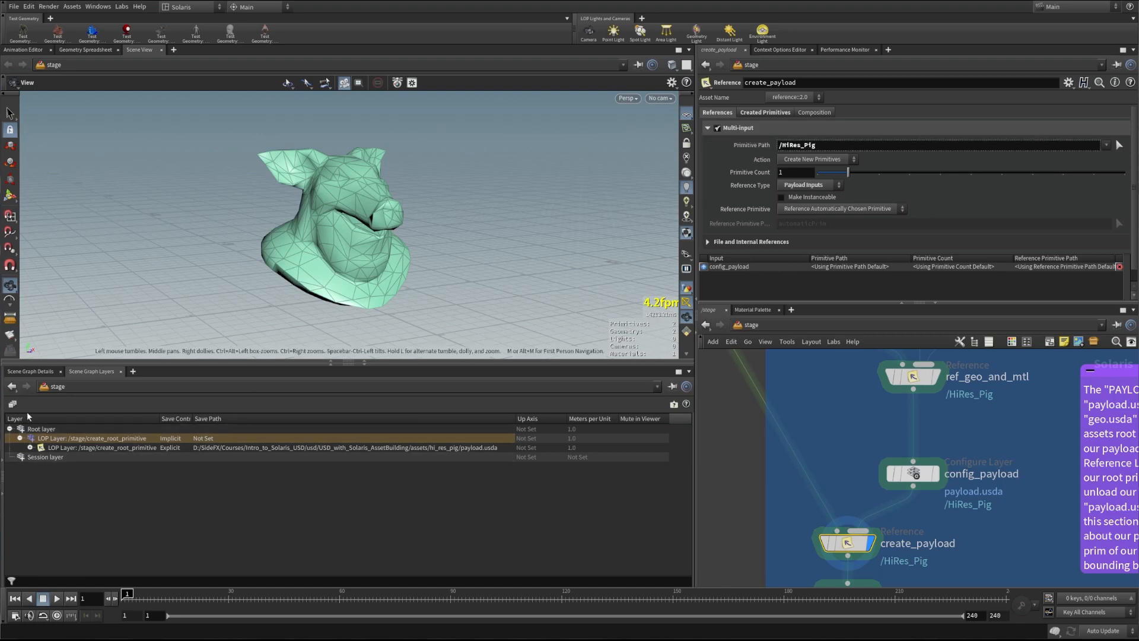
click(3, 470)
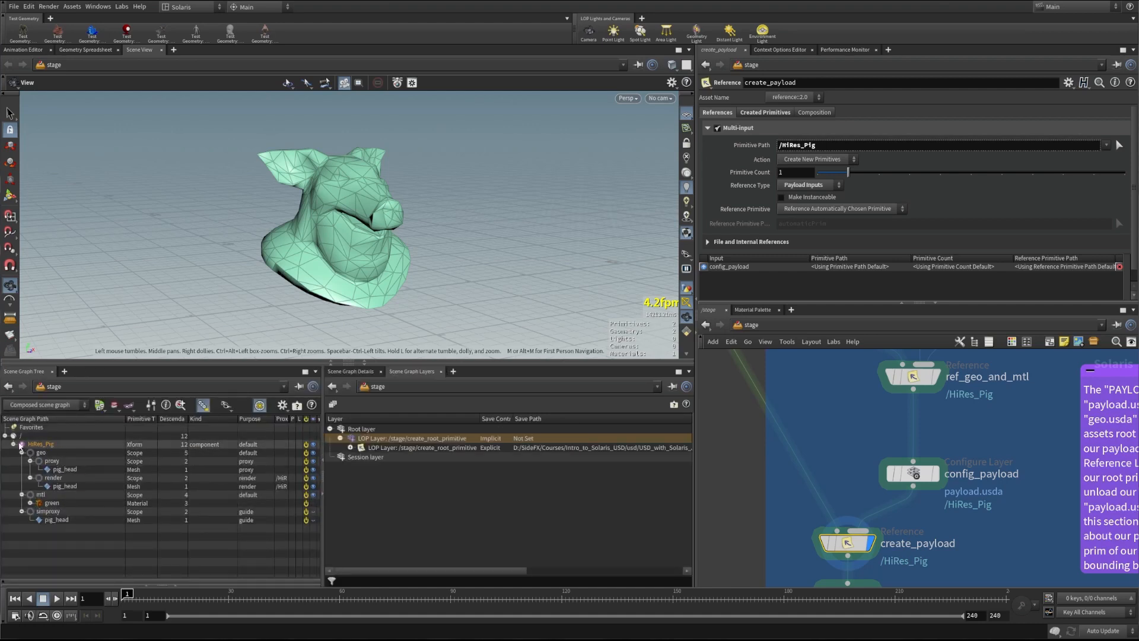
click(296, 405)
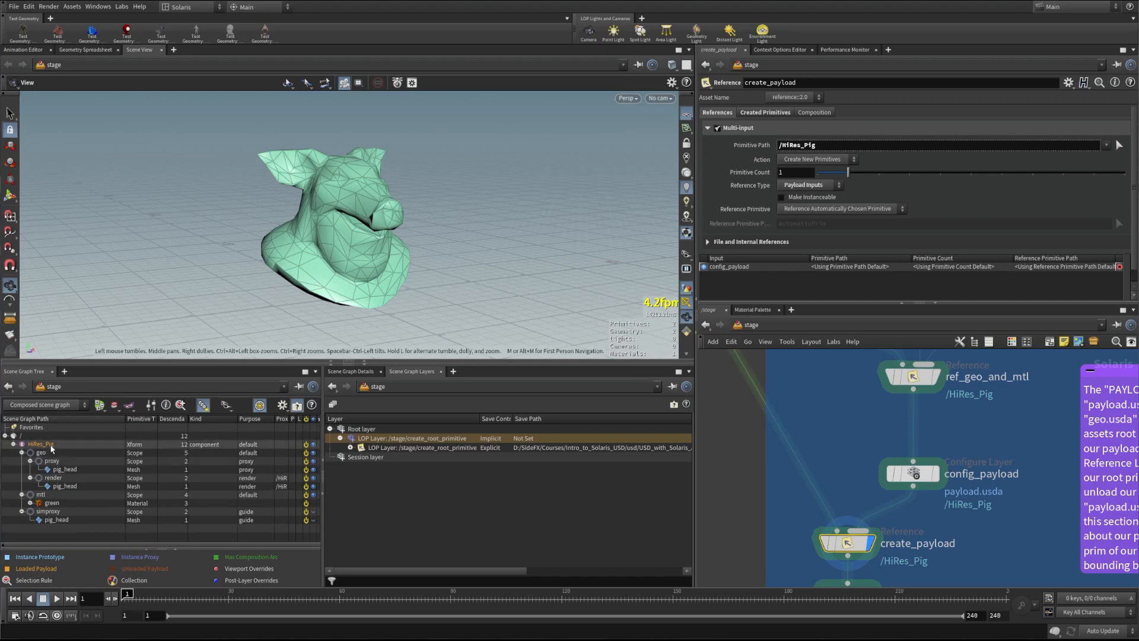
click(296, 404)
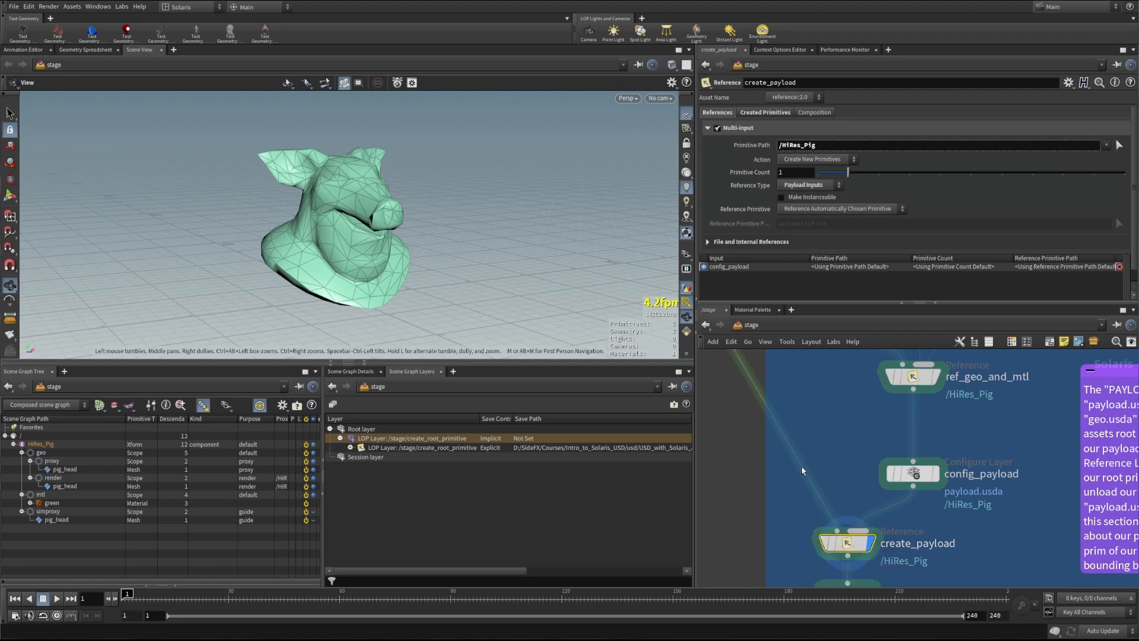
Review the PAYLOAD nodes, check create_payload's Created Primitives tab, and hide the scene graph tree
middle_drag(824, 386, 926, 560)
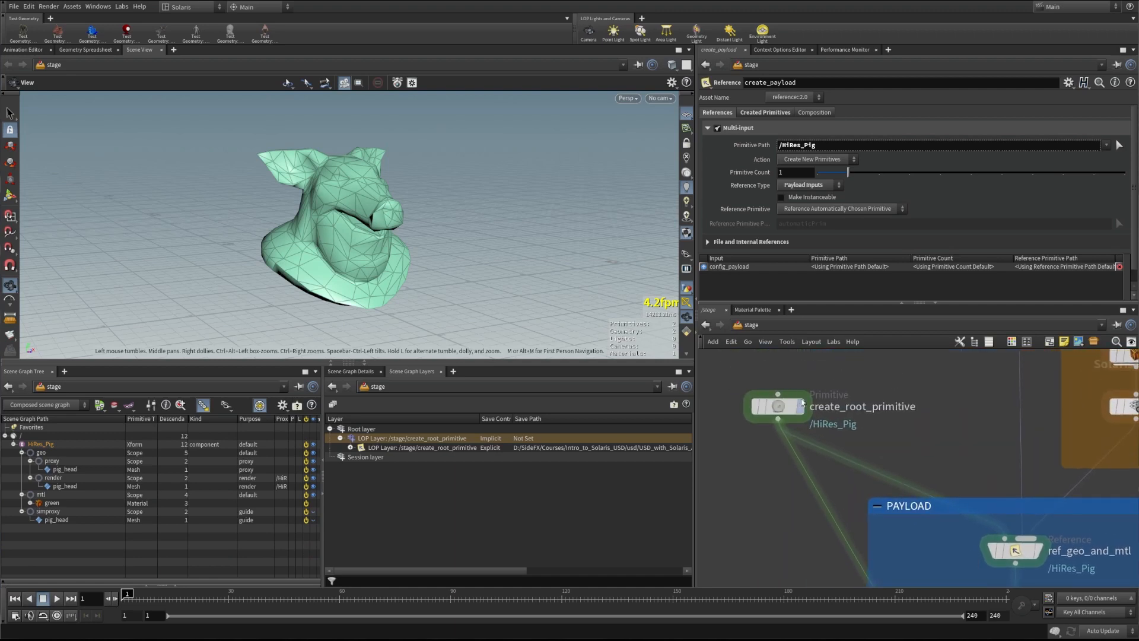
middle_drag(785, 512, 753, 379)
middle_drag(834, 580, 765, 469)
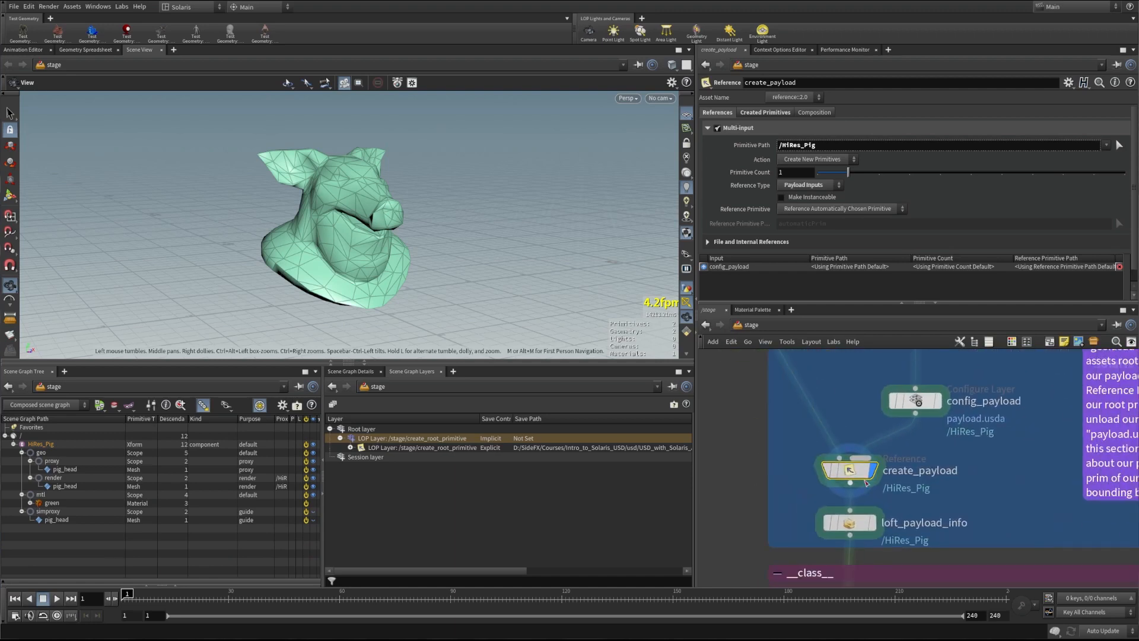
middle_drag(855, 420, 841, 438)
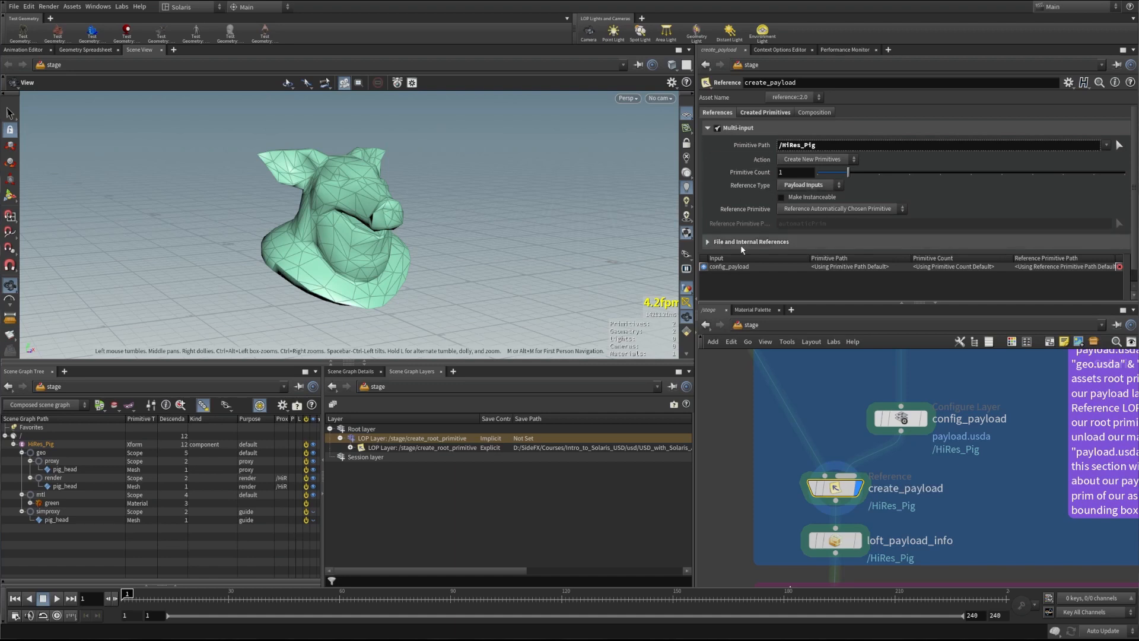
click(752, 145)
click(765, 112)
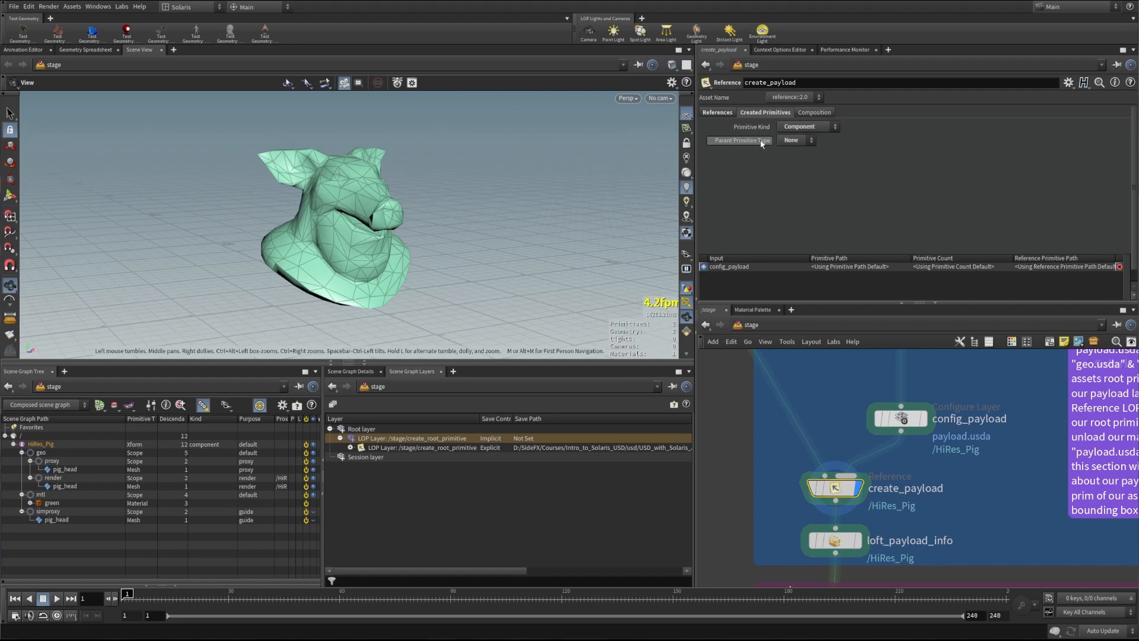
click(717, 112)
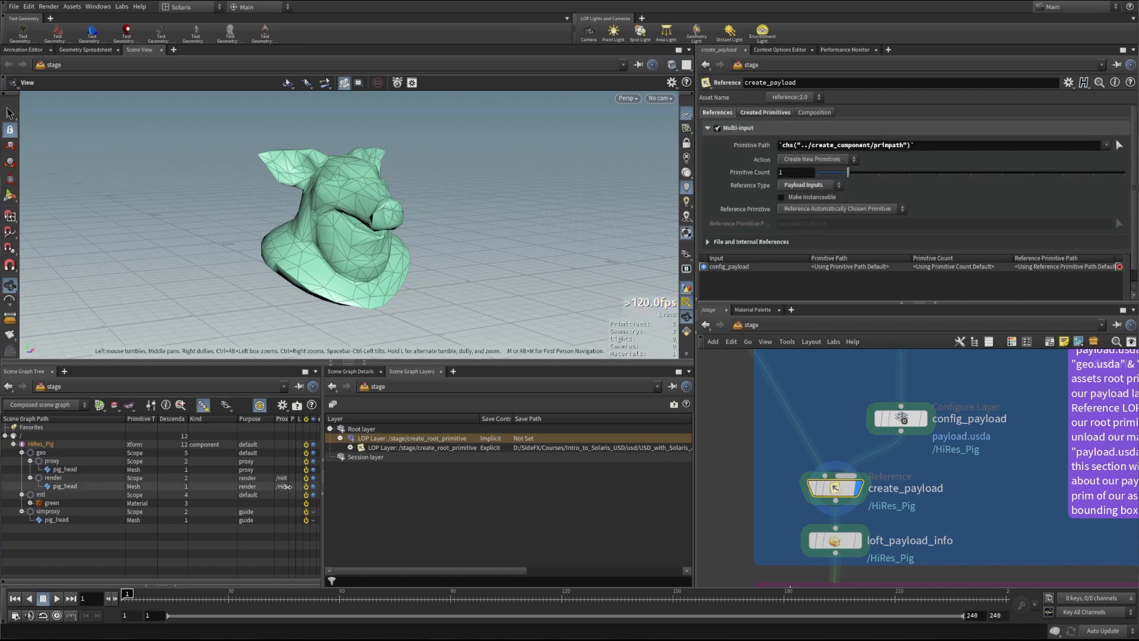
click(321, 461)
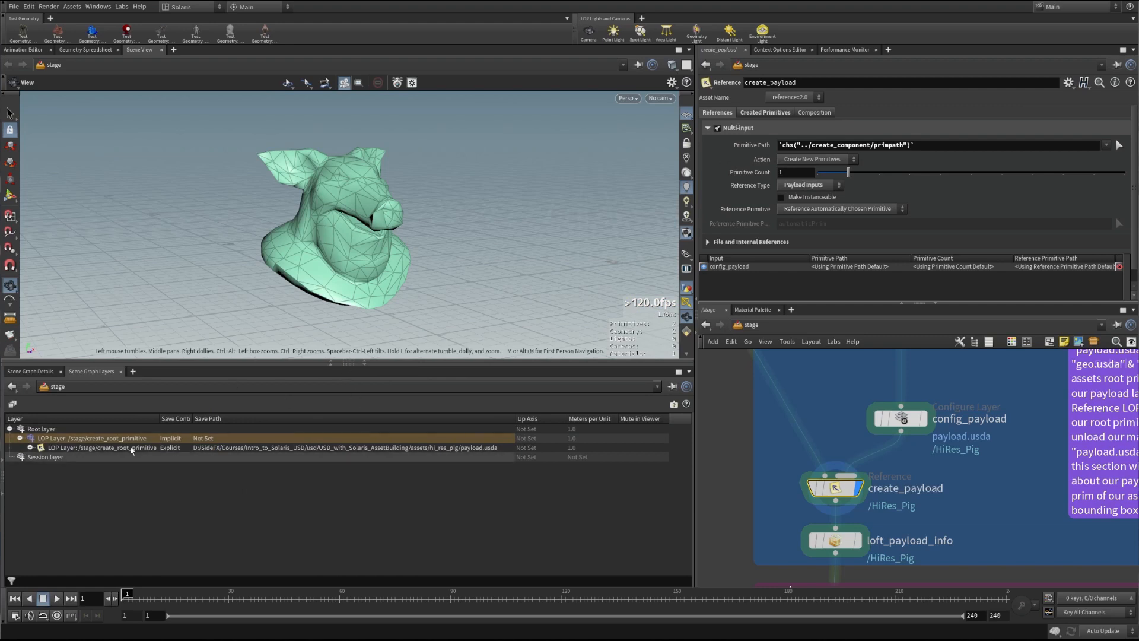
Expand payload.usda to reveal geo.usda and mtl.usda, restore the Scene Graph Tree, and select loft_payload_info
click(31, 448)
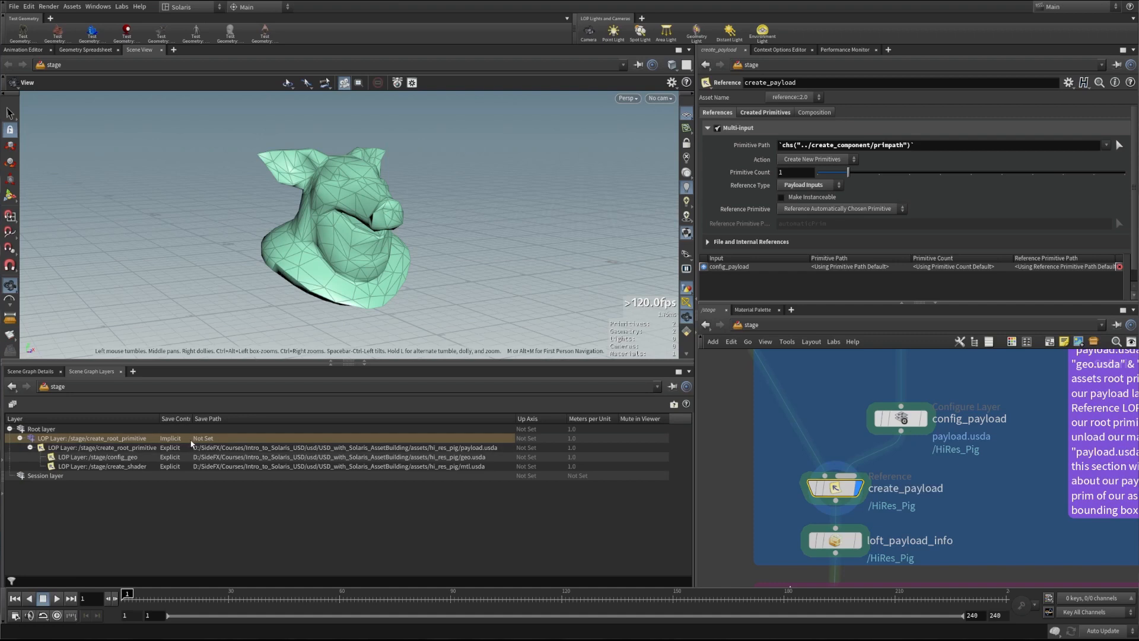
drag(192, 418, 203, 418)
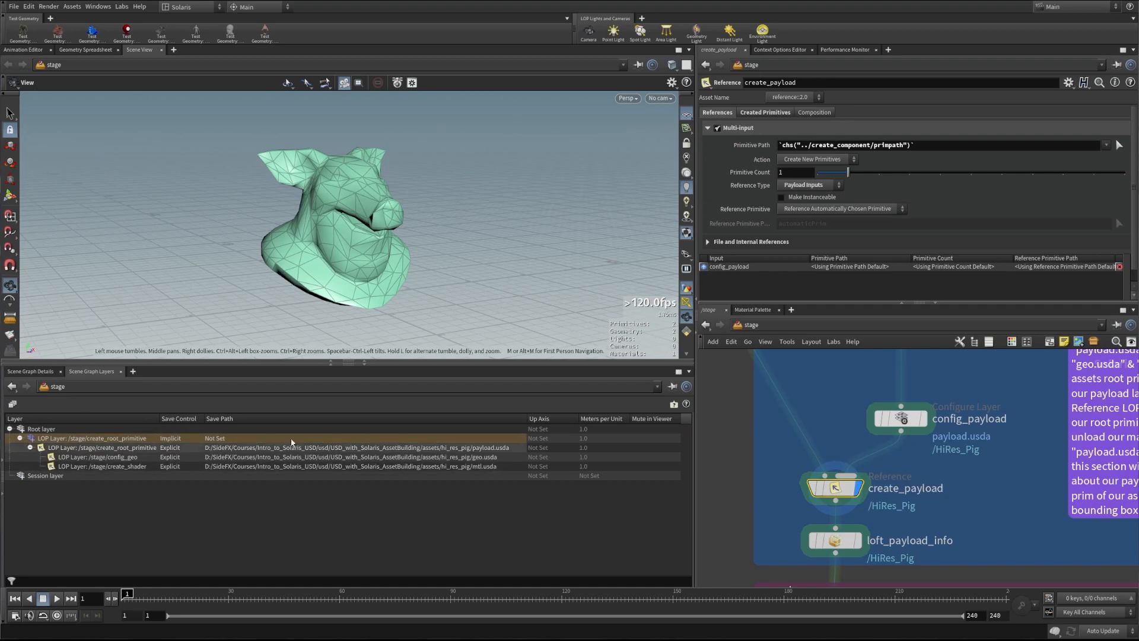
click(2, 461)
drag(324, 474, 374, 474)
middle_drag(758, 525, 774, 526)
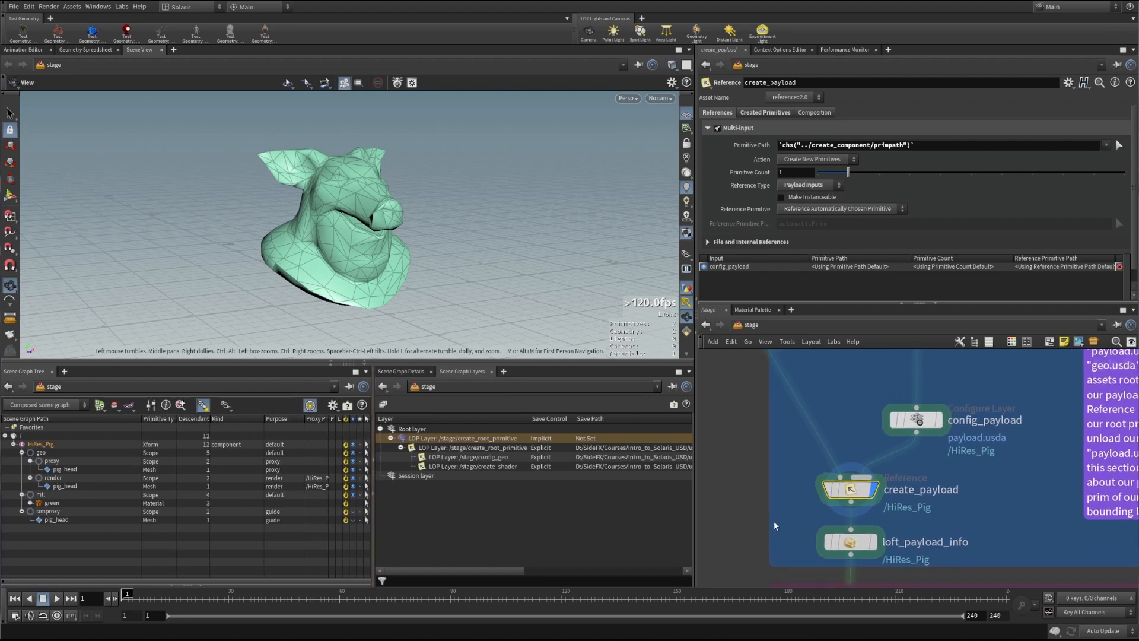
click(859, 545)
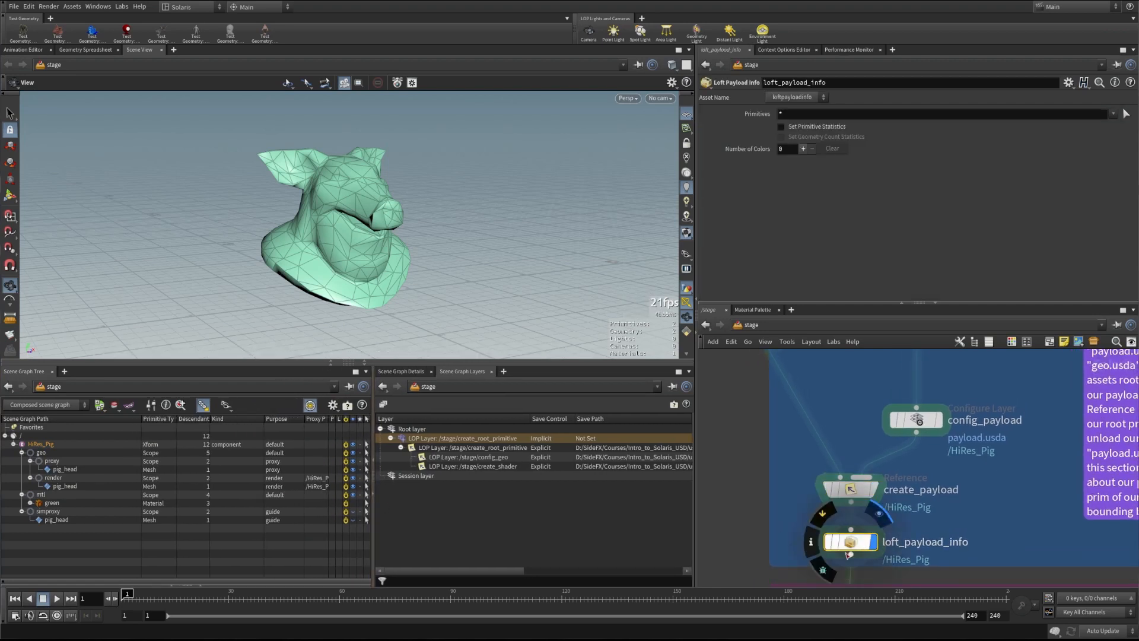
Select /HiRes_Pig and show its property details with a wider value column
drag(373, 482, 389, 482)
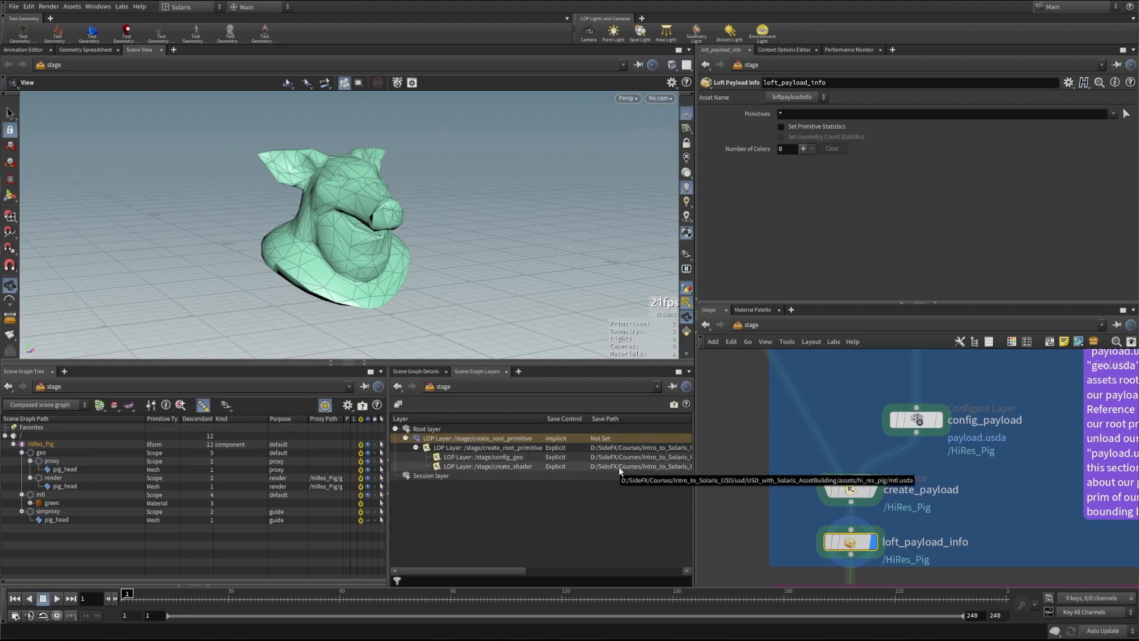
click(46, 445)
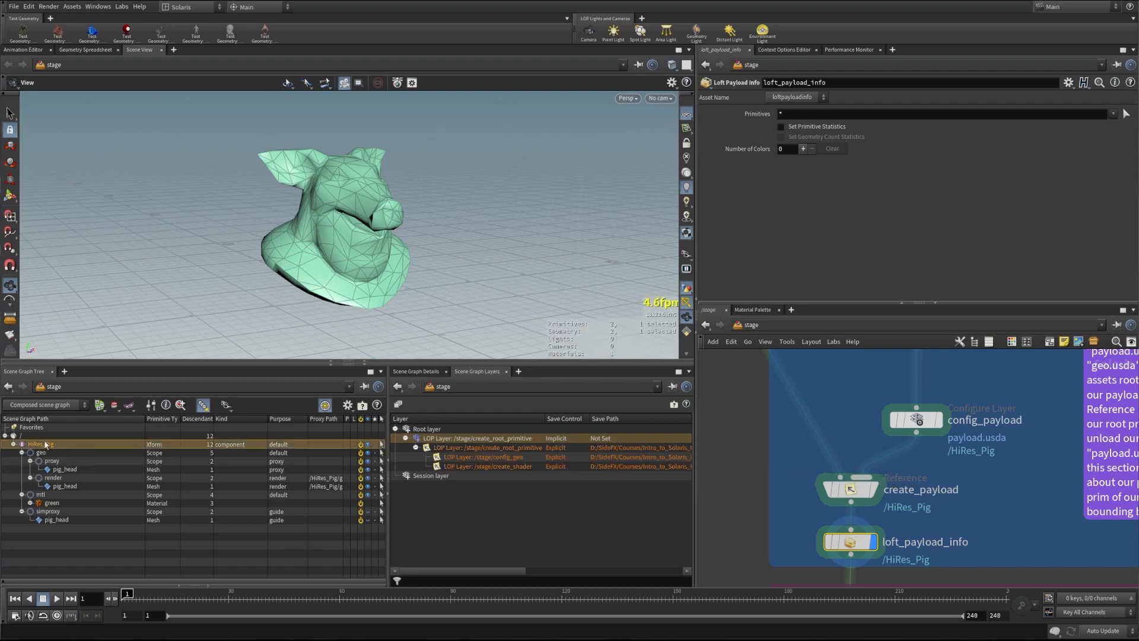
click(417, 372)
drag(524, 494, 578, 500)
drag(388, 474, 307, 474)
drag(543, 471, 564, 471)
Toggle loft_payload_info's bypass to compare the lofted extentsHint, then frame the whole PAYLOAD section
click(829, 542)
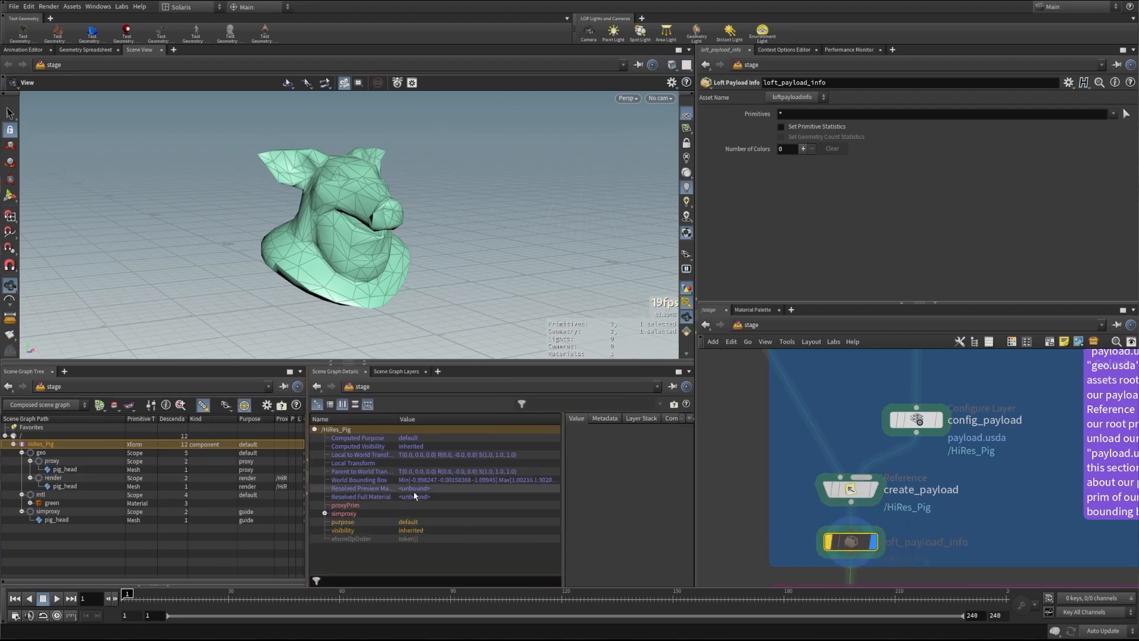
click(829, 542)
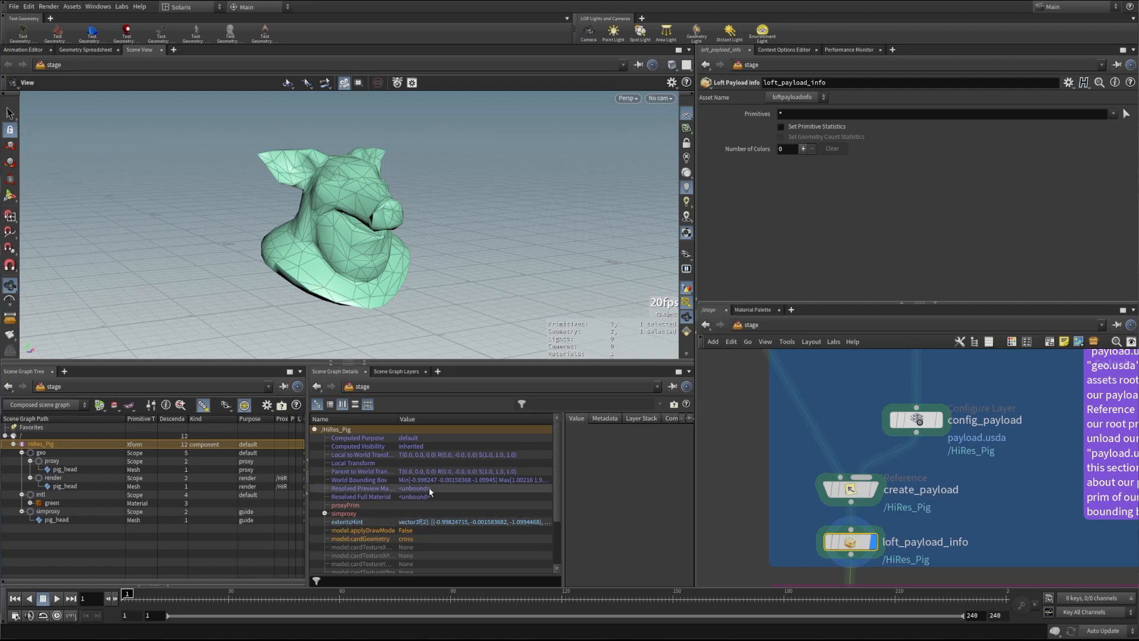
scroll(409, 540, down, 2)
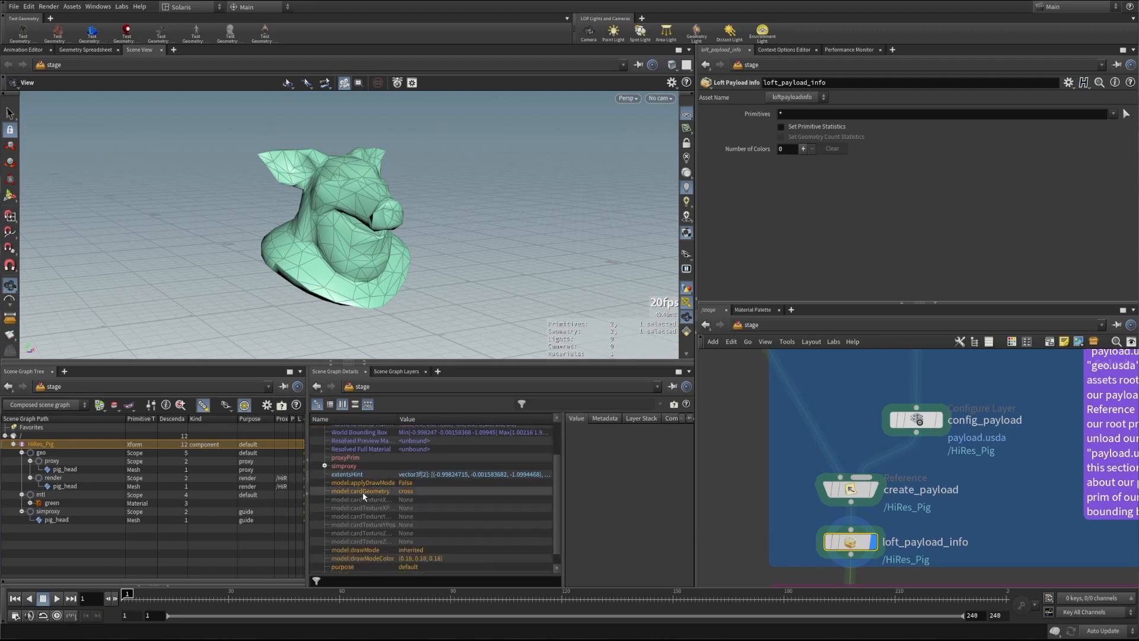
scroll(363, 498, down, 1)
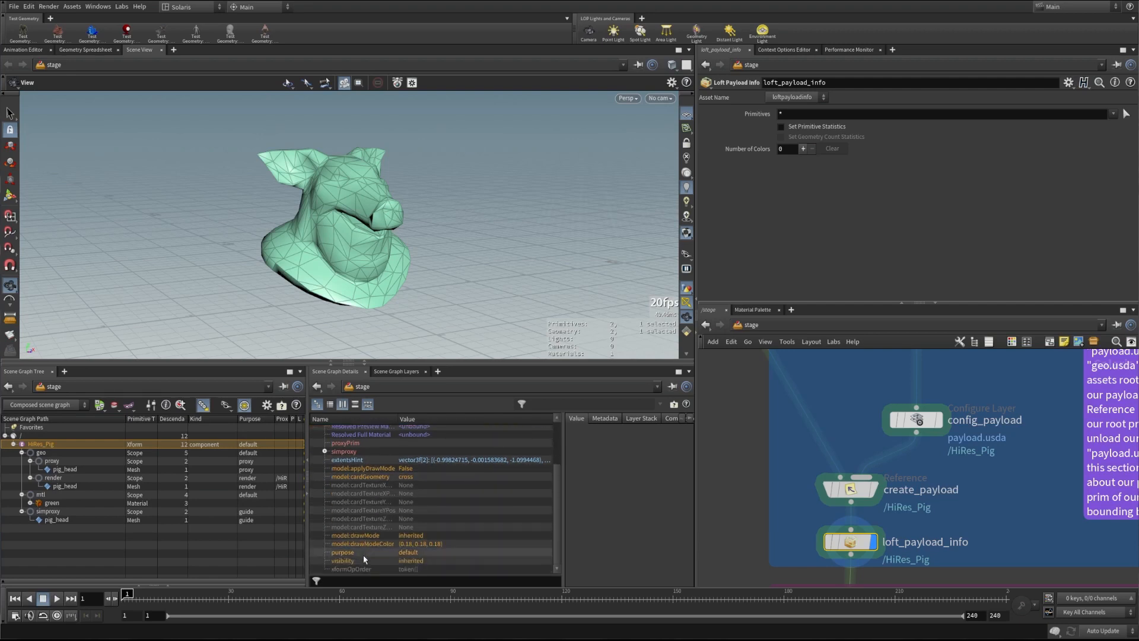
scroll(355, 478, up, 3)
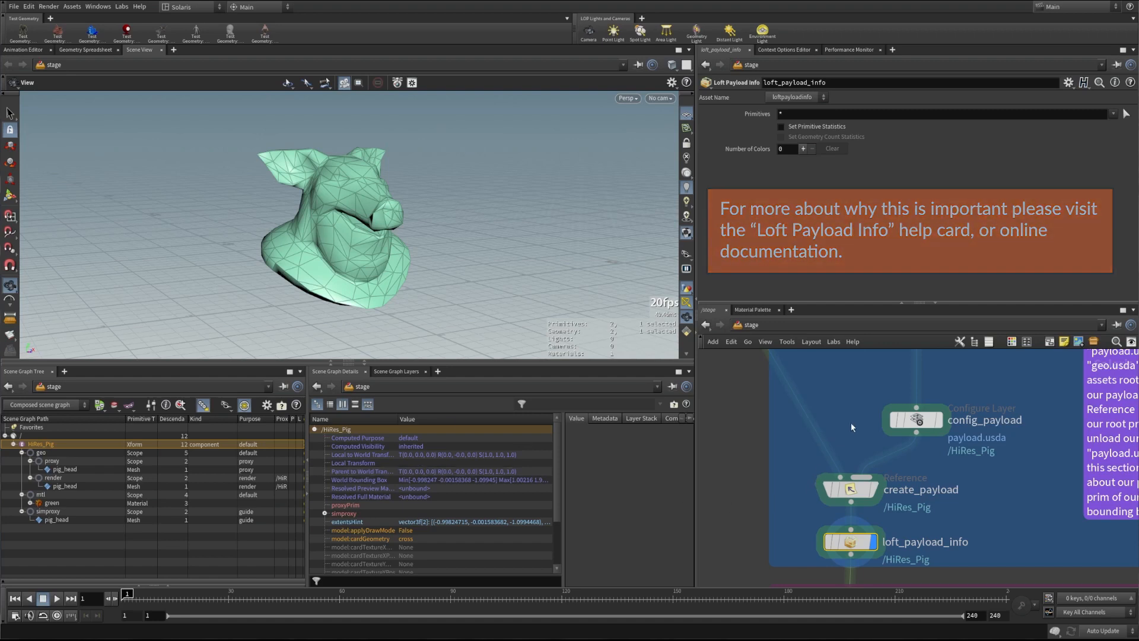
scroll(850, 422, down, 3)
middle_drag(849, 412, 805, 444)
scroll(823, 452, down, 1)
scroll(816, 449, up, 1)
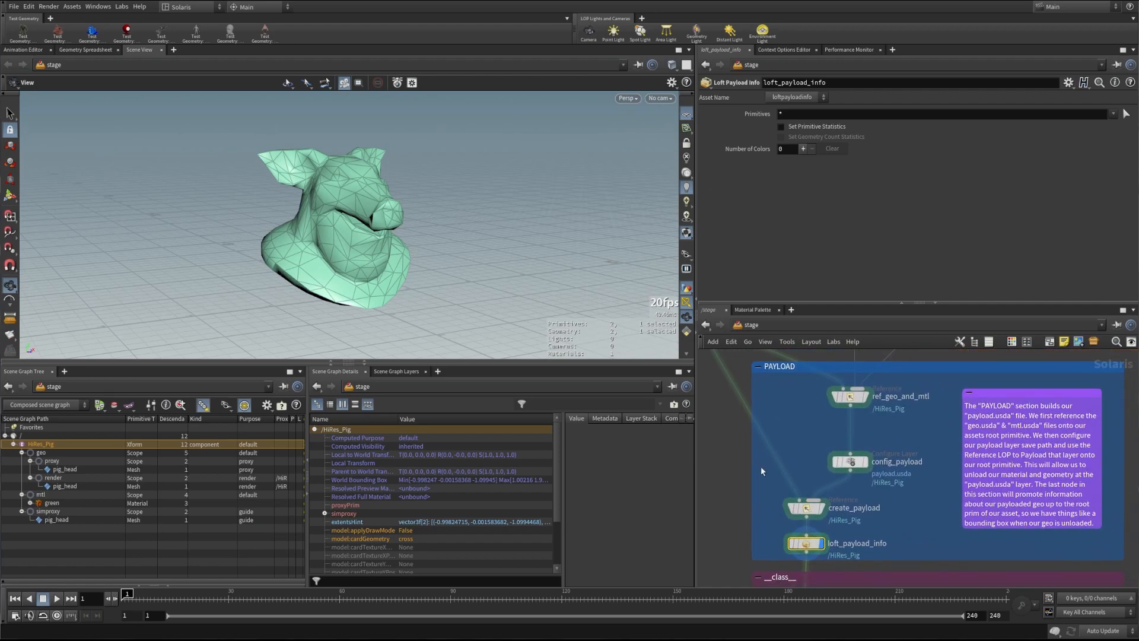